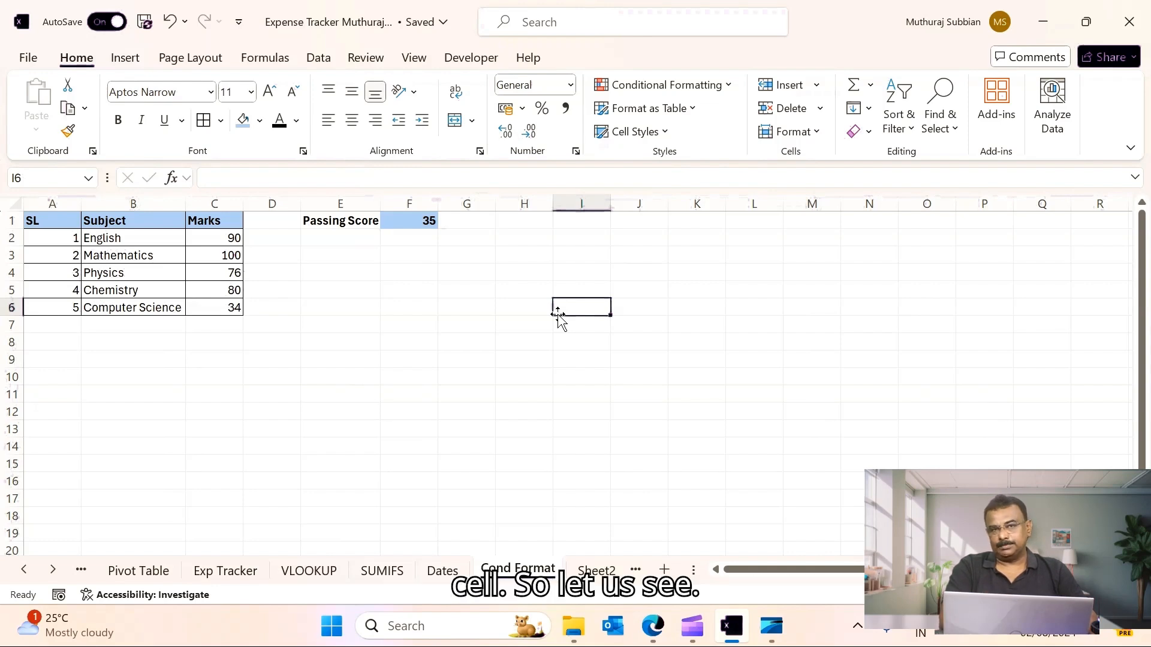
- Examine the subject marks table and the passing score cell
left_click(409, 322)
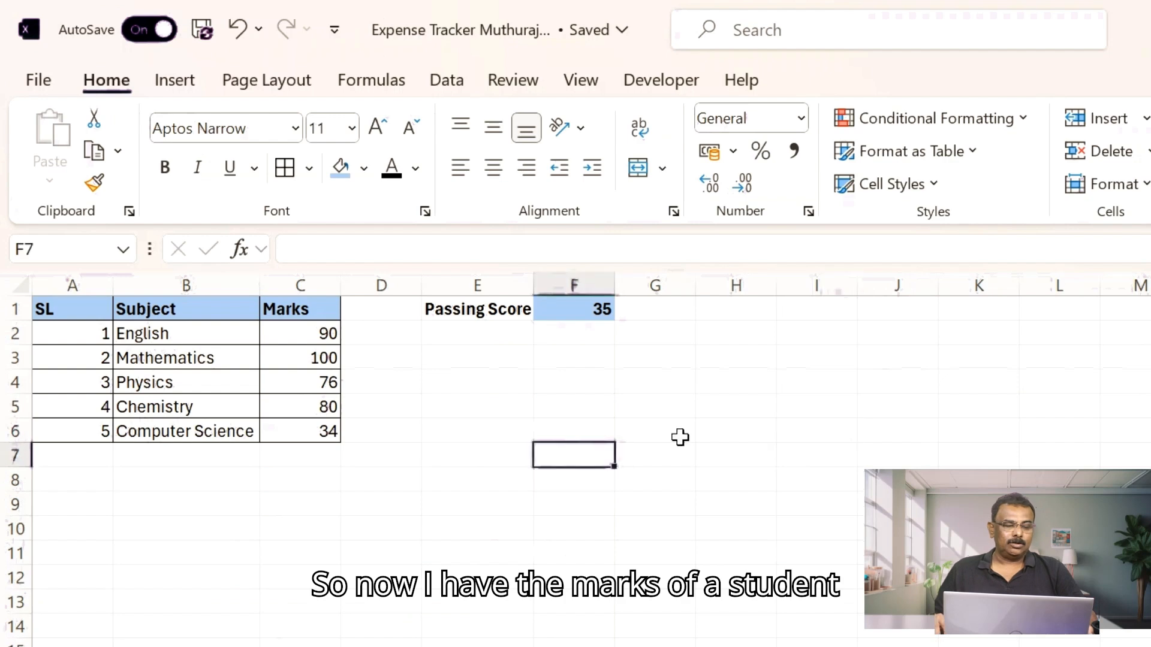
left_click(56, 312)
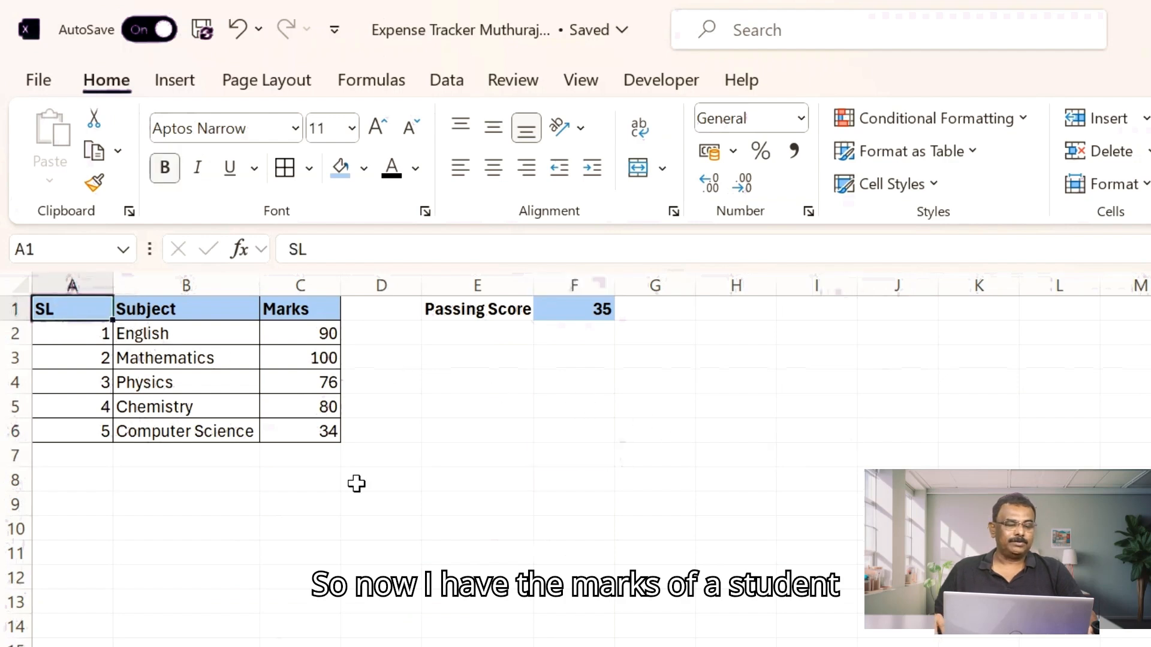
left_click(321, 336)
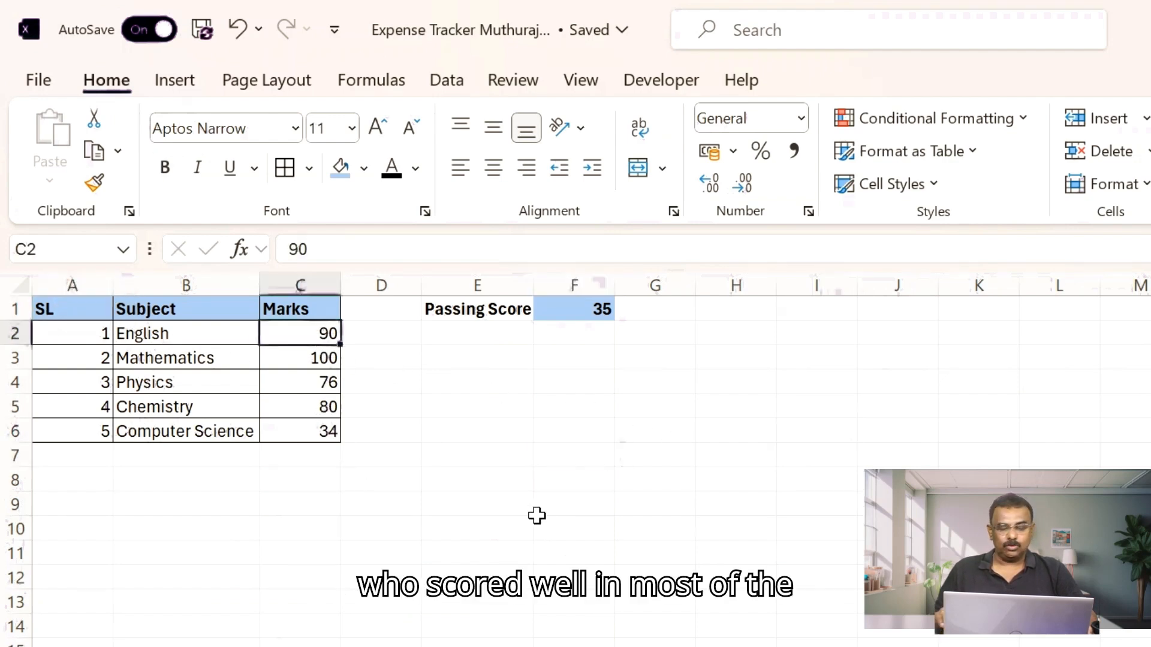
key("Down")
key("Down")
key("Down")
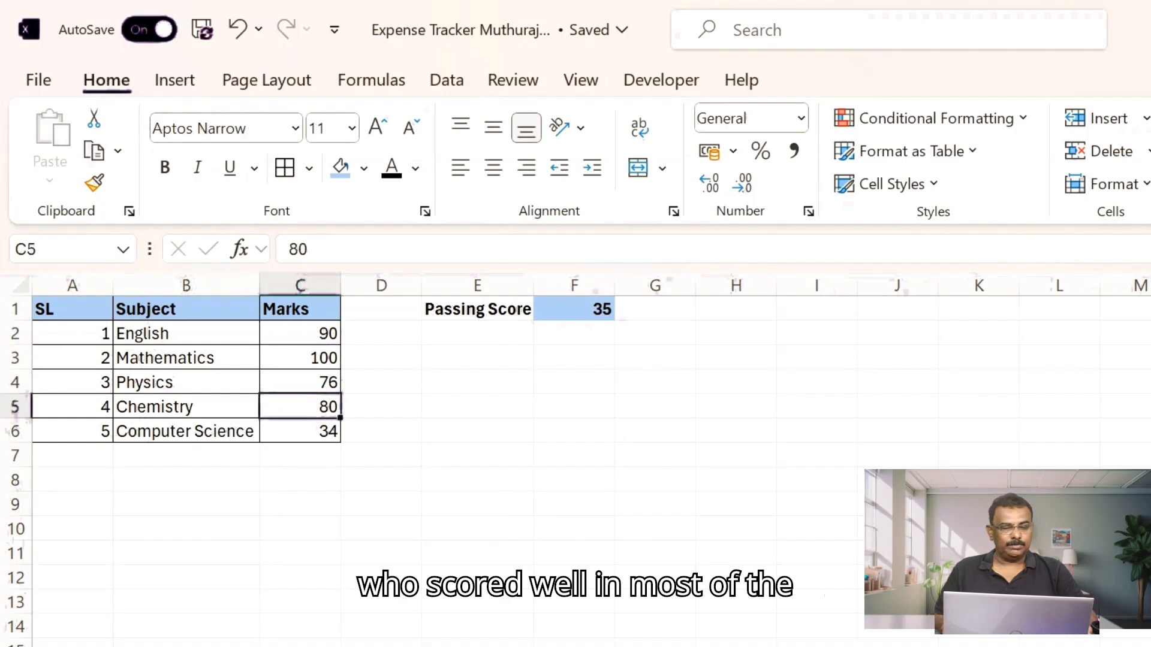
key("Up")
key("Up")
key("Up")
key("Down")
key("Down")
key("Down")
key("Down")
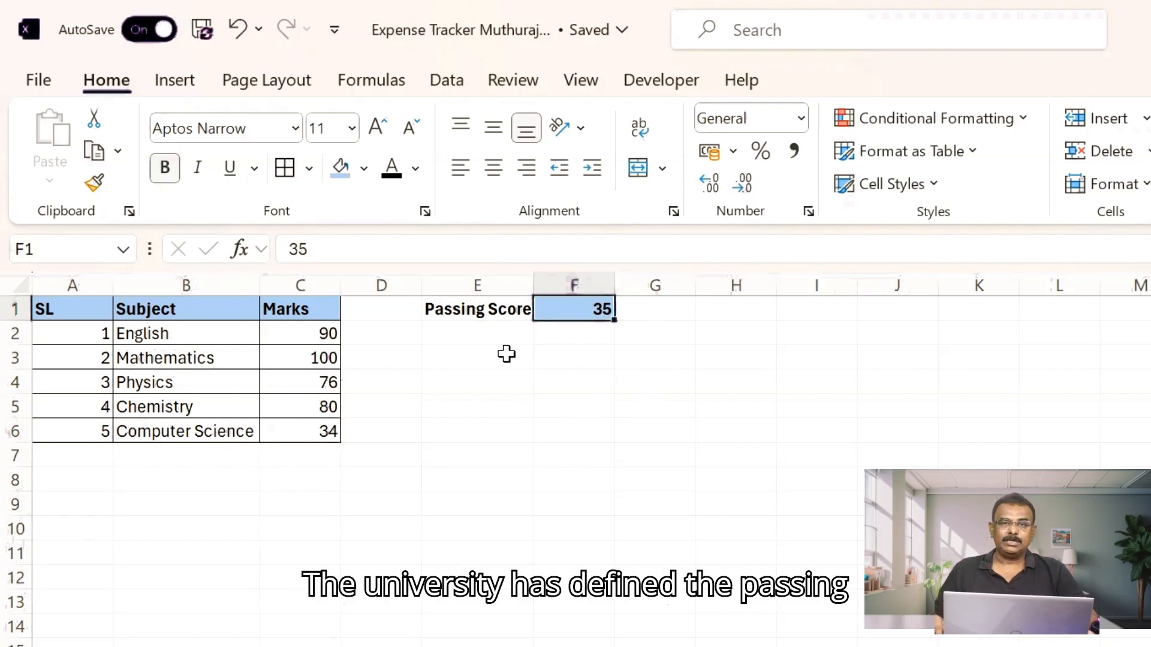
left_click(477, 308)
left_click(563, 308)
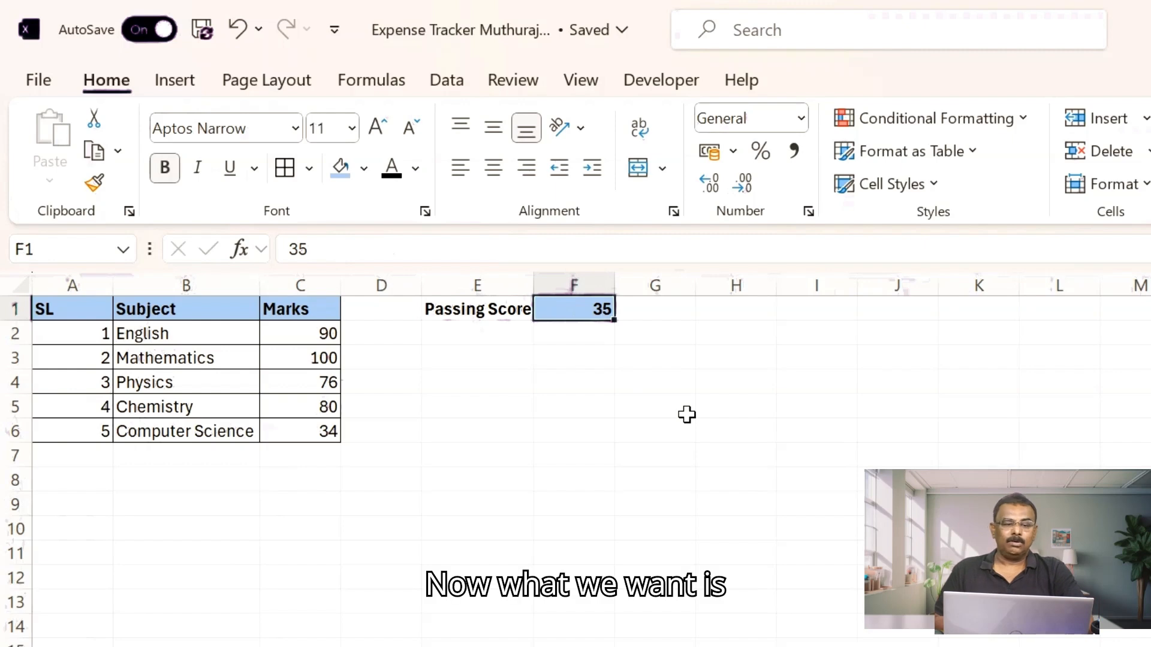
left_click(316, 335)
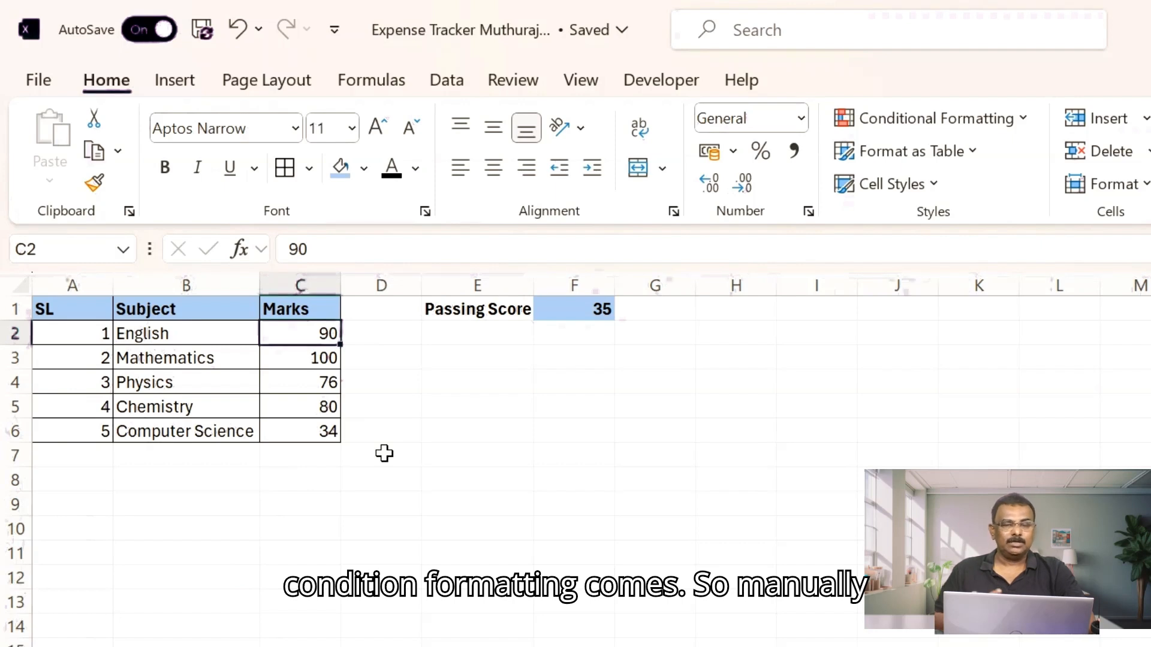
left_click(278, 363)
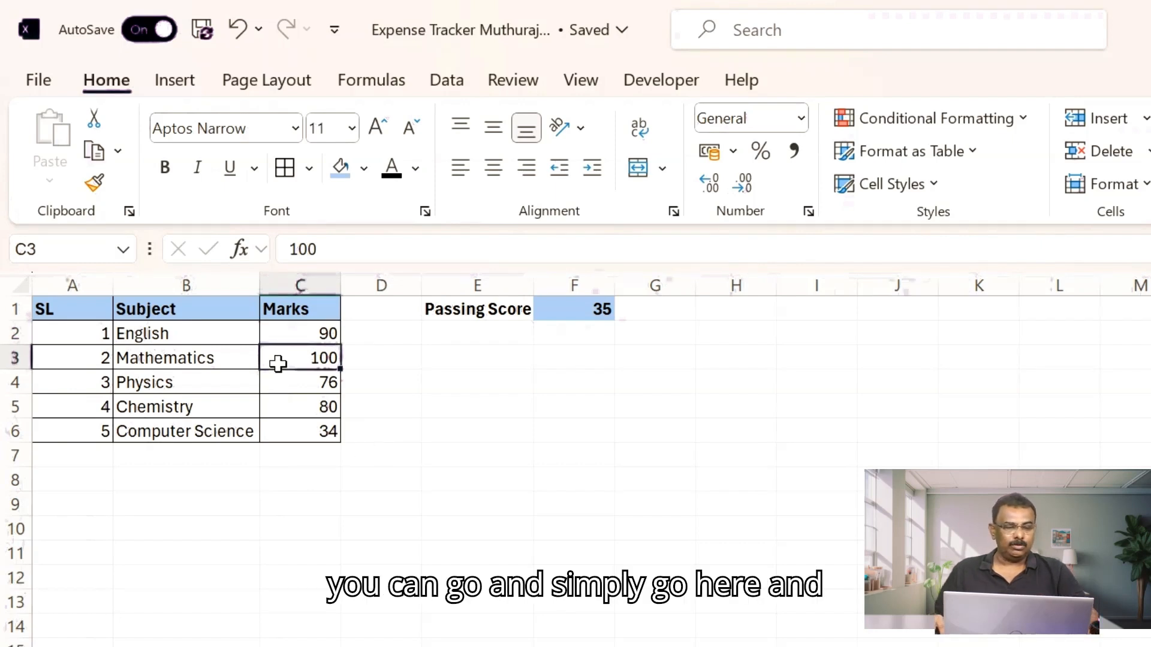
left_click(297, 433)
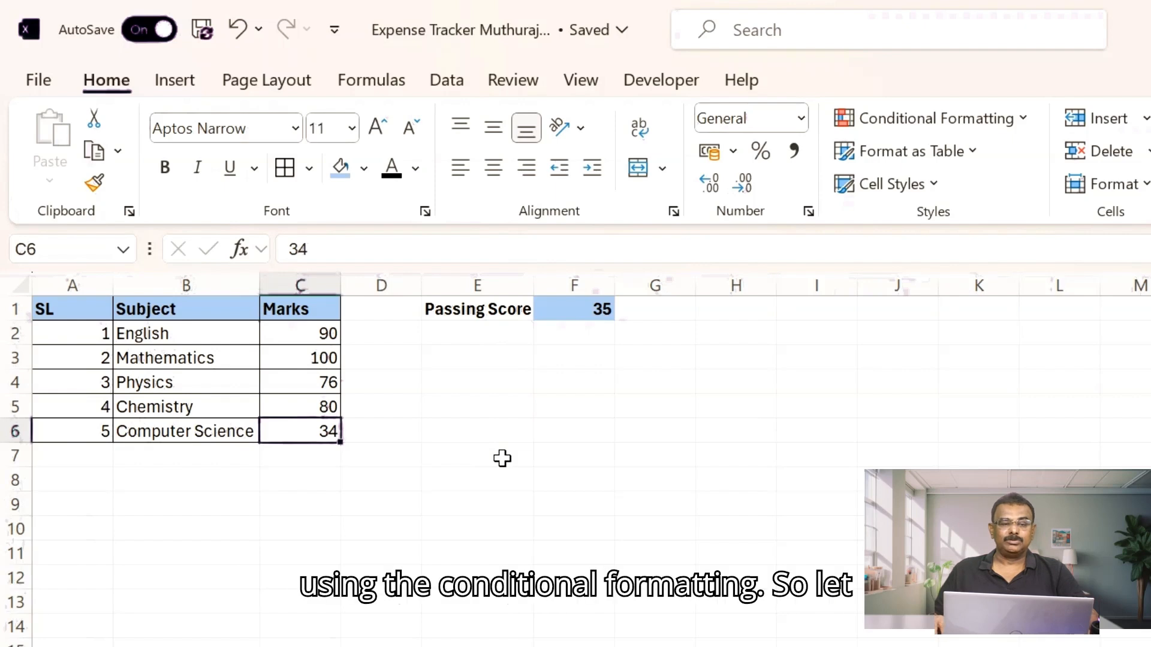
- Add a Highlight Cells Less Than rule to the English mark cell, formatting values below 35 as Red Text
left_click(284, 329)
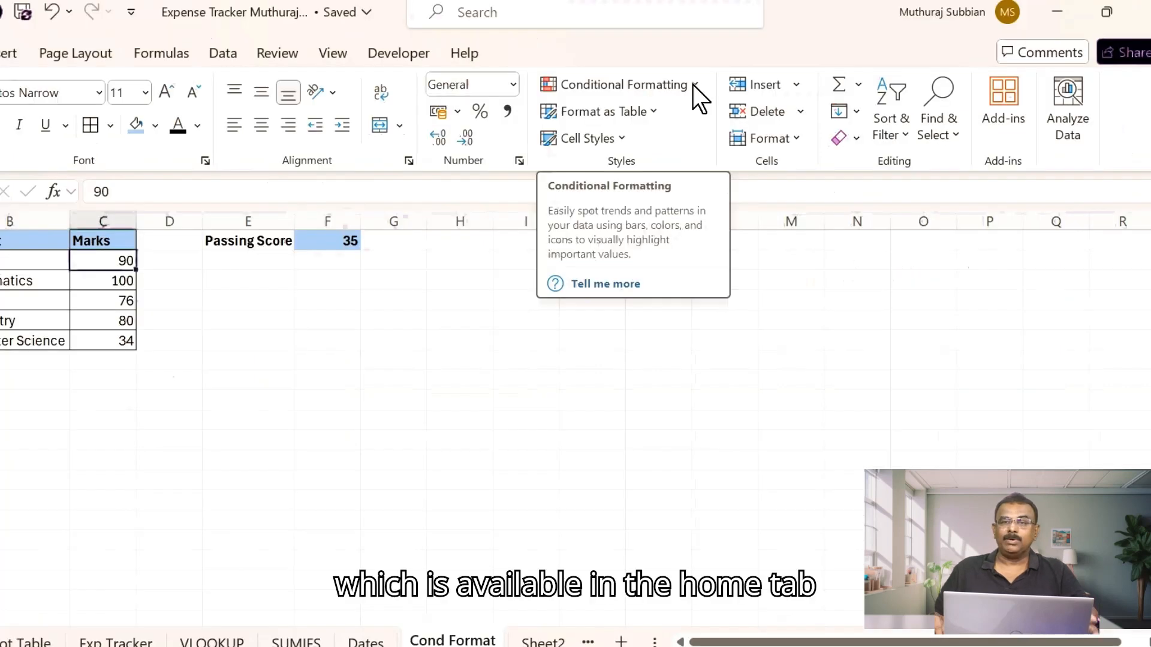
left_click(693, 85)
mouse_move(678, 124)
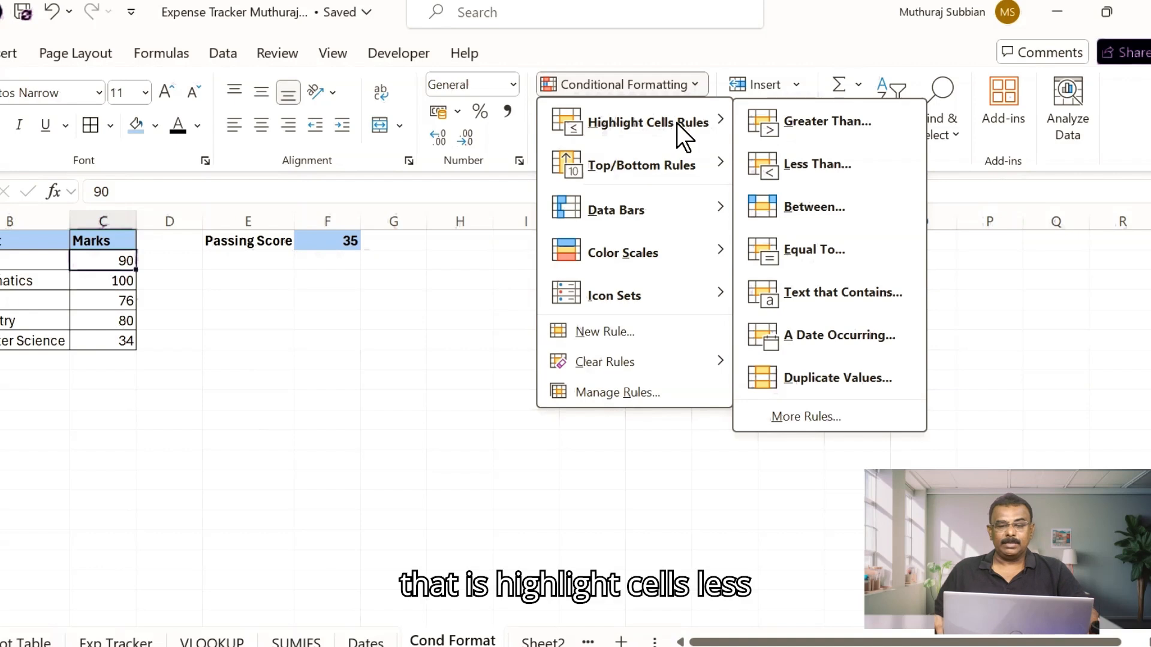
left_click(801, 164)
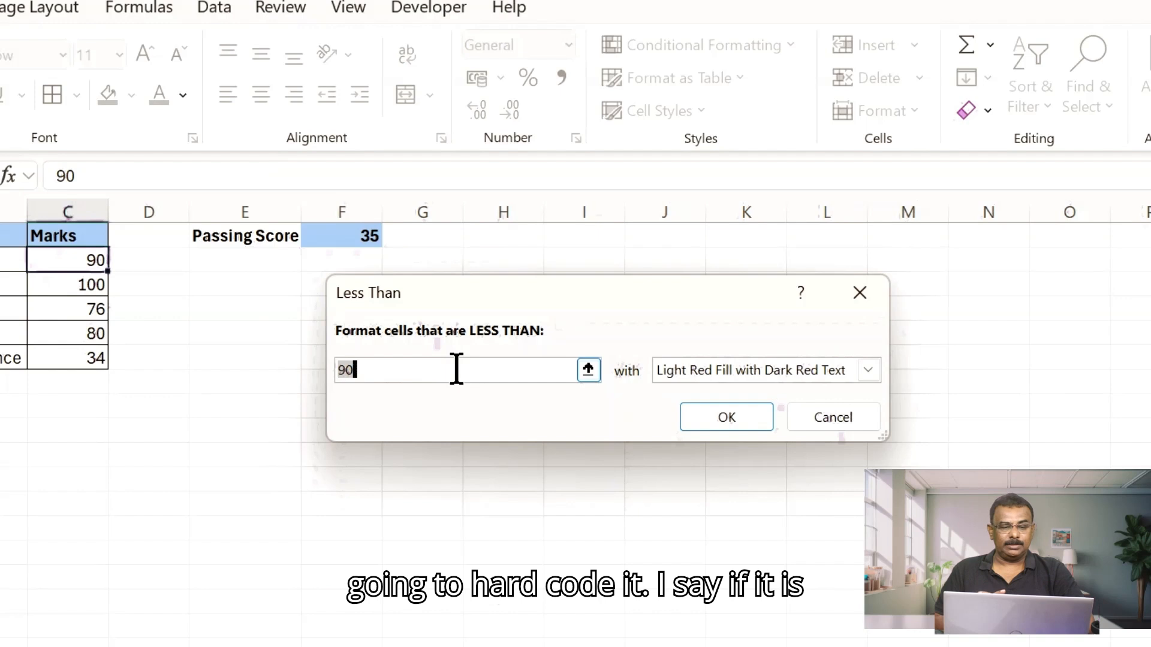
type("35")
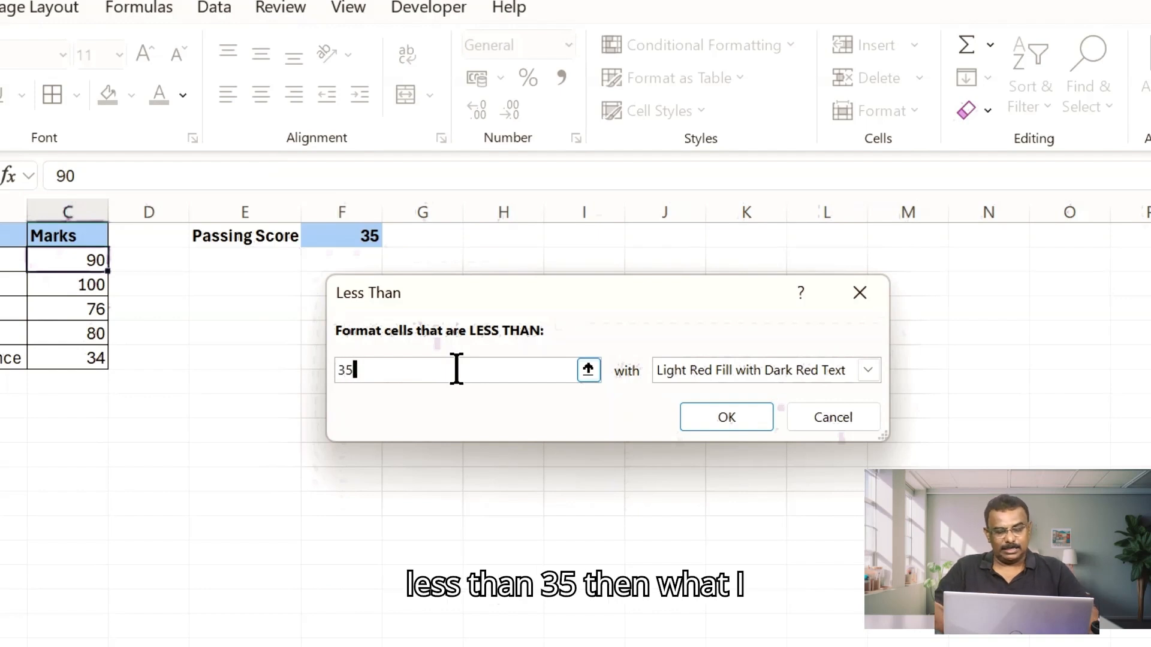
left_click(867, 371)
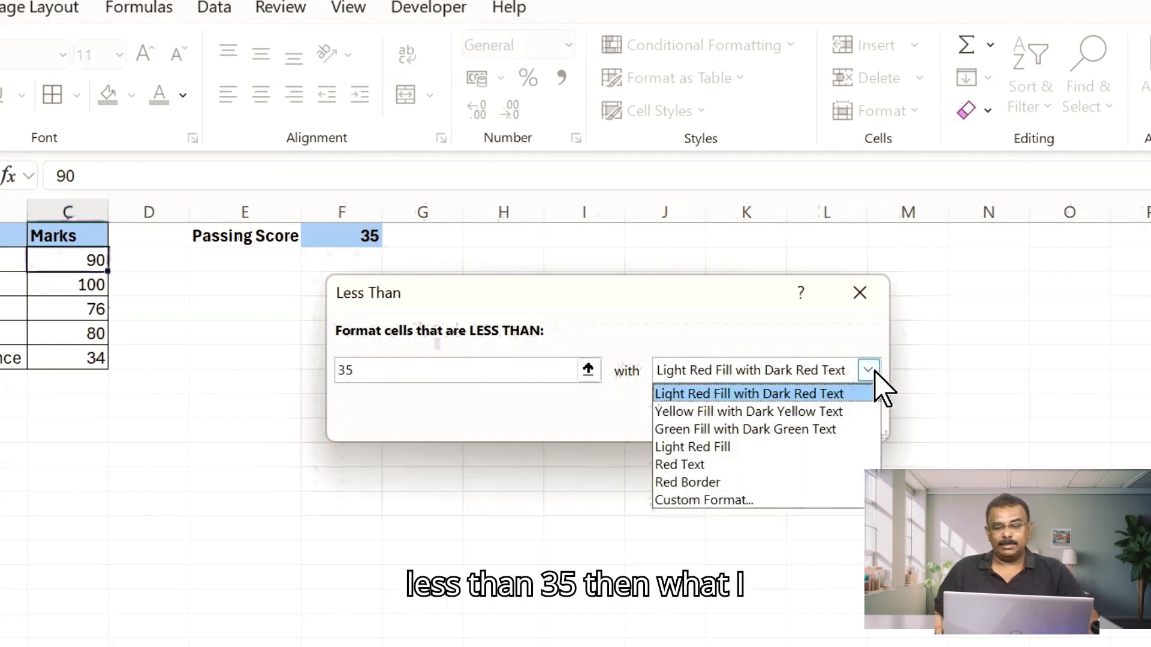
left_click(685, 466)
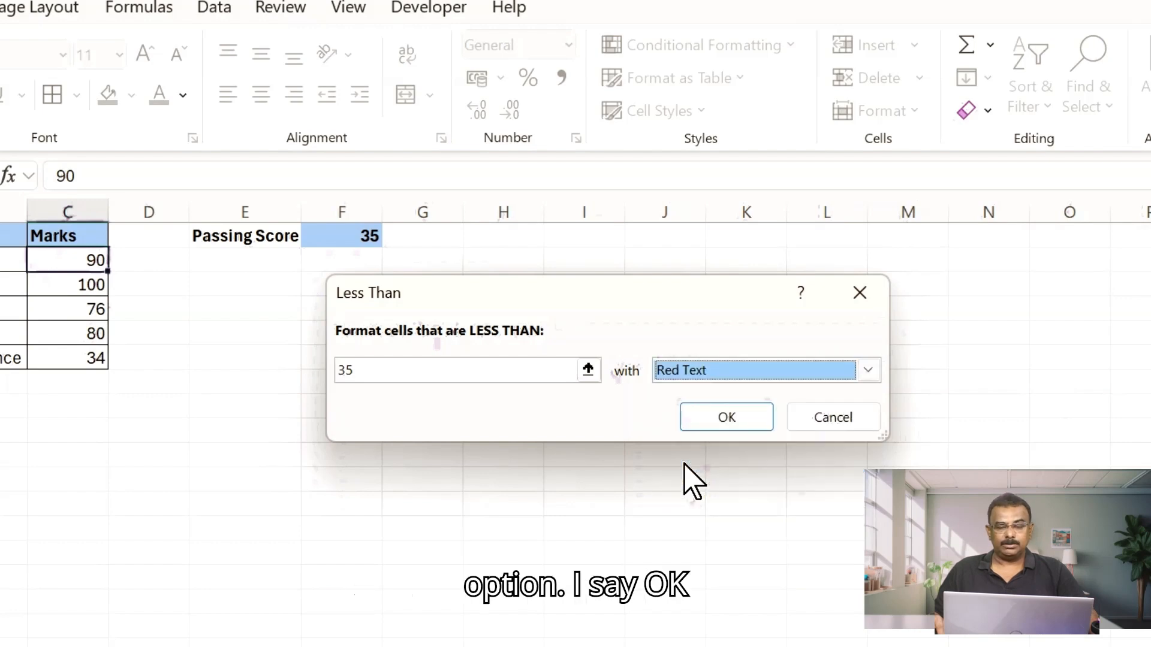
left_click(729, 417)
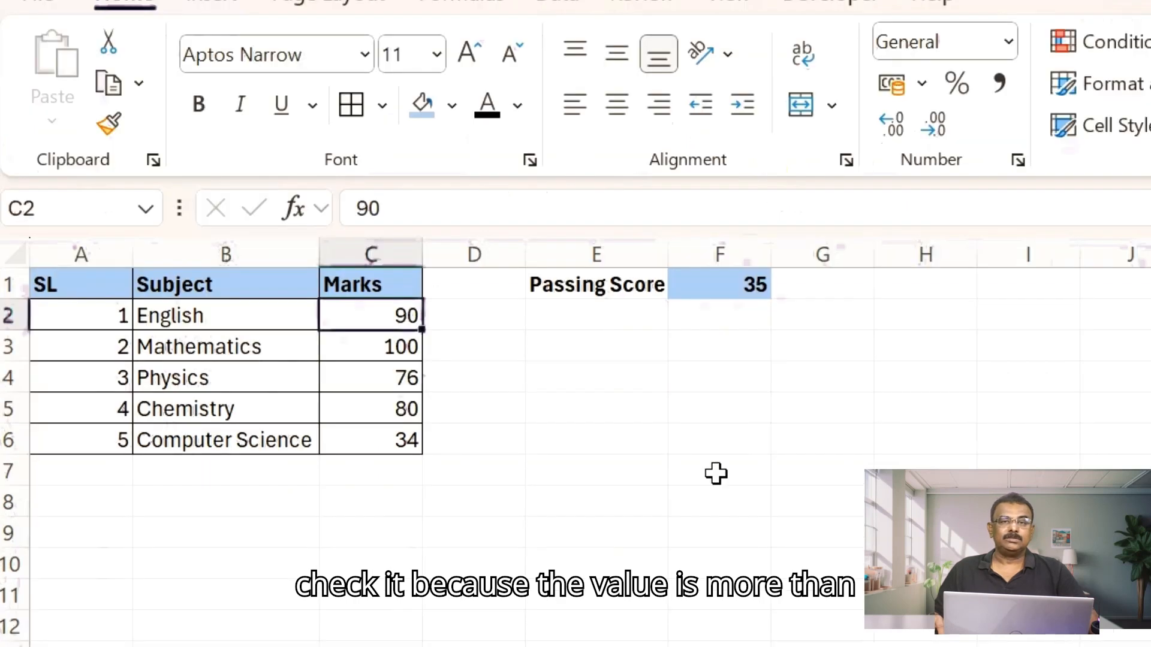
- Test the rule by changing the English mark to 34, then undo the edit
key("F2")
key("BackSpace")
key("BackSpace")
type("34")
key("Return")
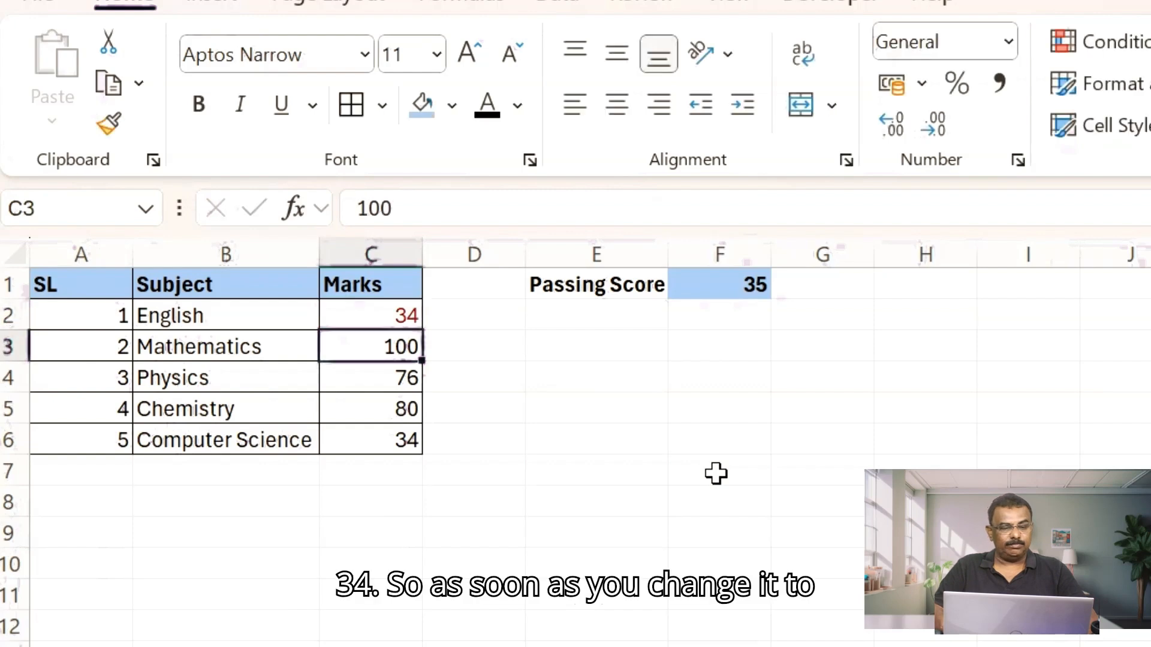
key("Down")
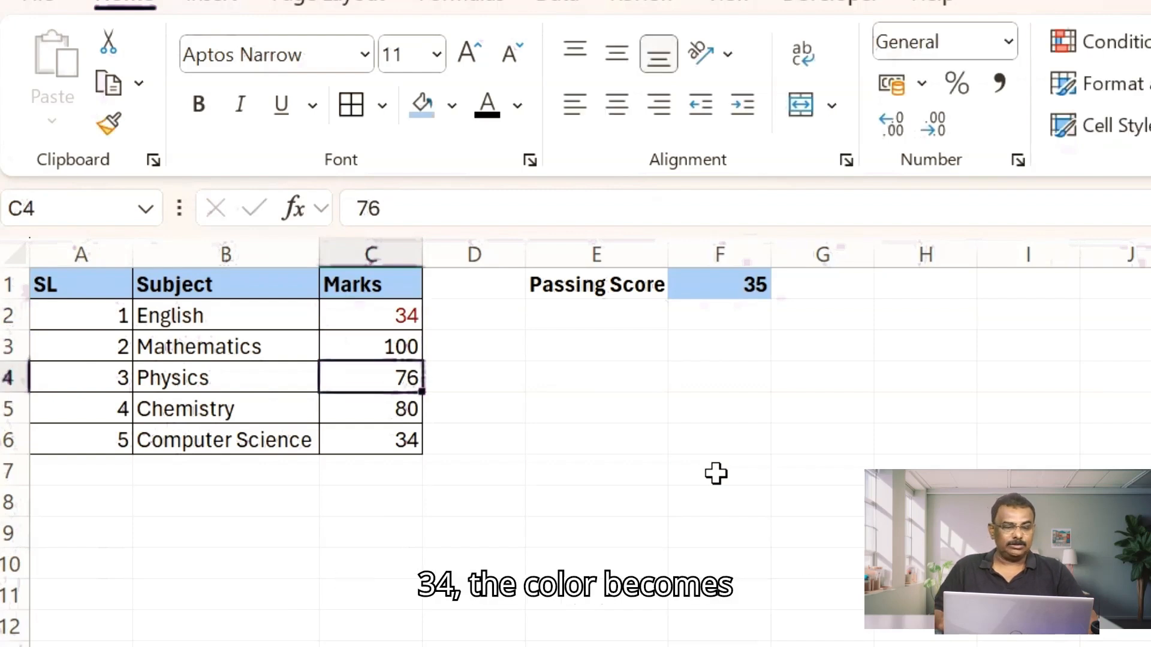
key("Up")
key("Up")
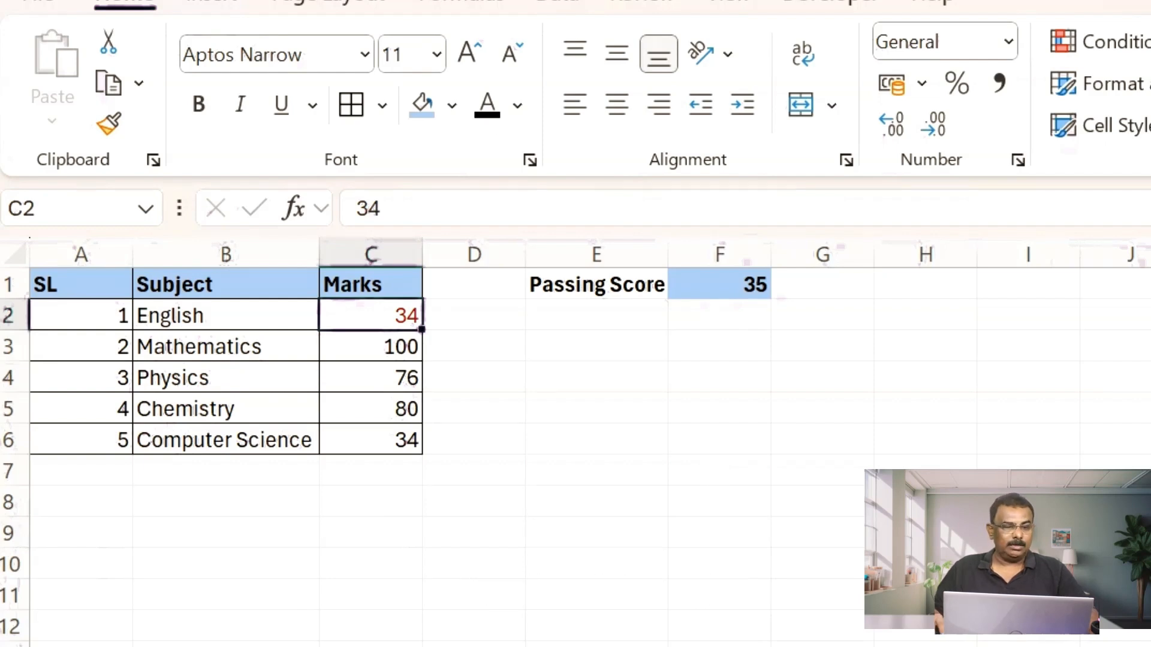
key("ctrl+z")
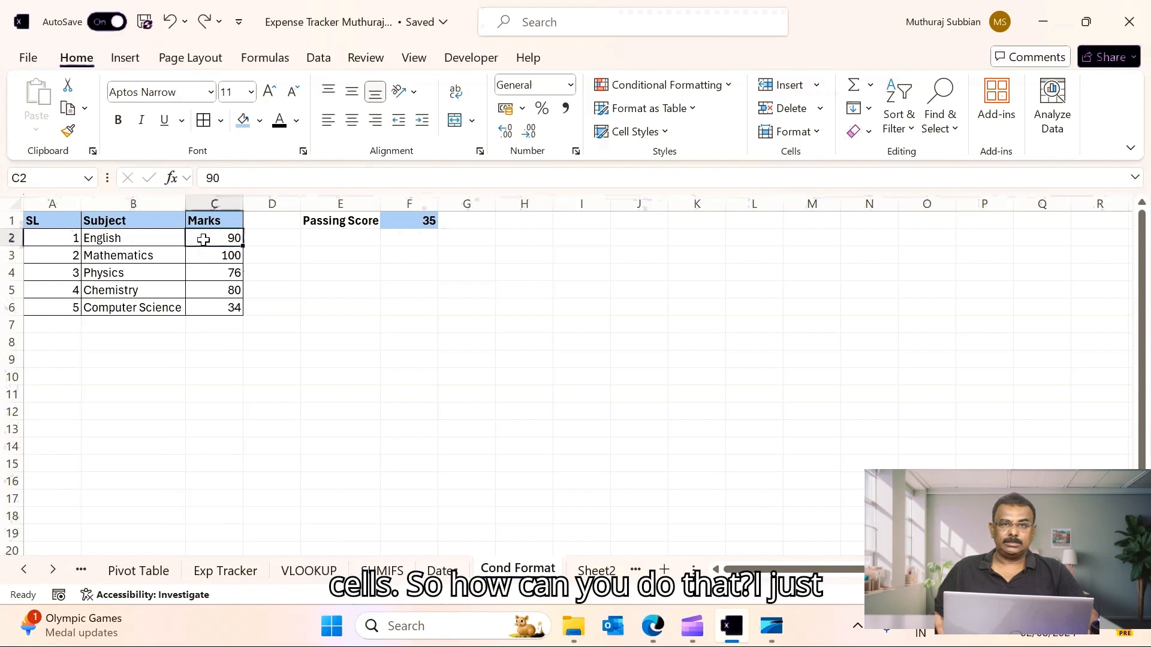
- Copy the English mark cell and paste only its formats onto the remaining marks C3:C6 with Paste Special
right_click(204, 239)
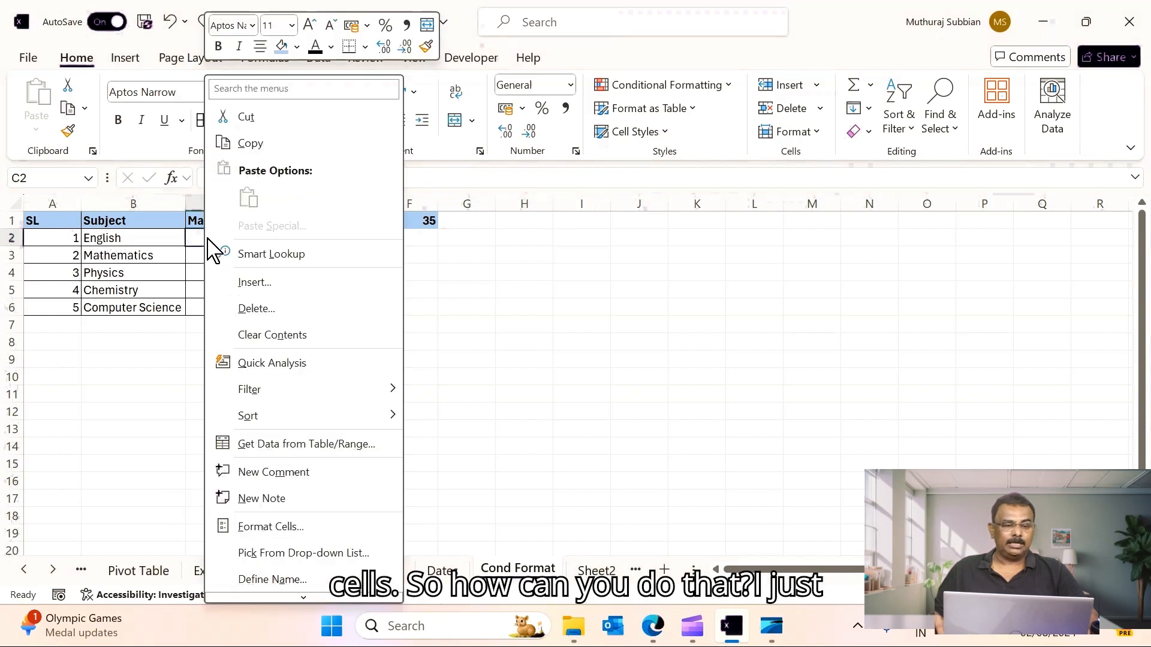
left_click(278, 146)
left_click_drag(223, 256, 224, 309)
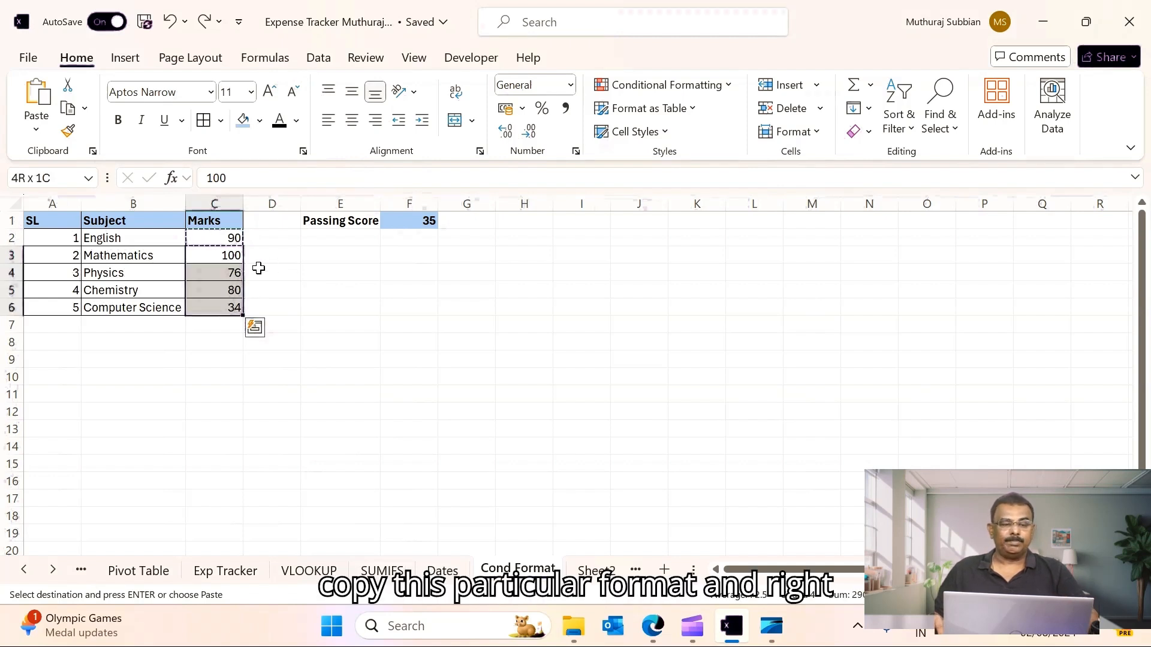
right_click(225, 257)
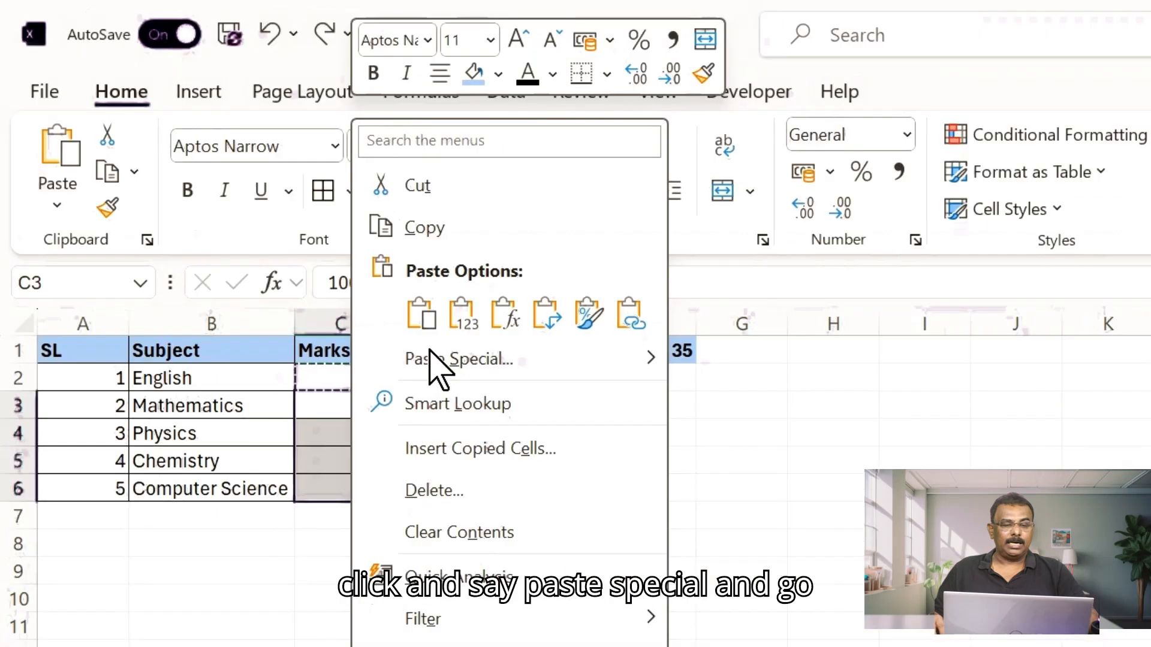
left_click(277, 232)
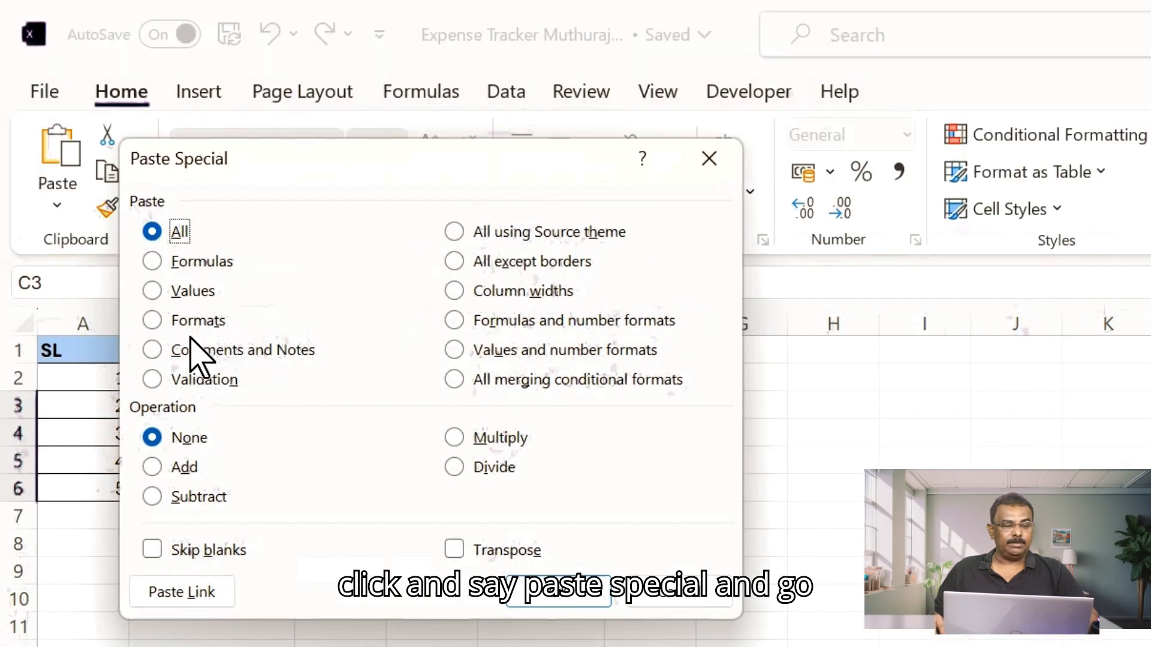
left_click(205, 327)
left_click(558, 590)
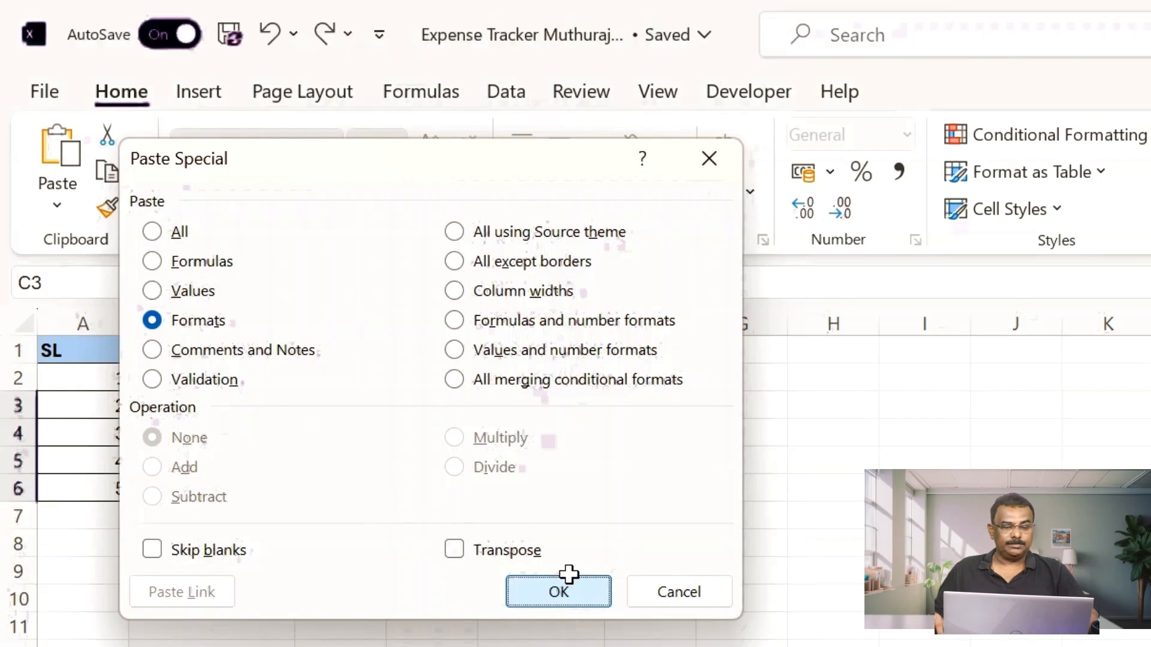
left_click(797, 512)
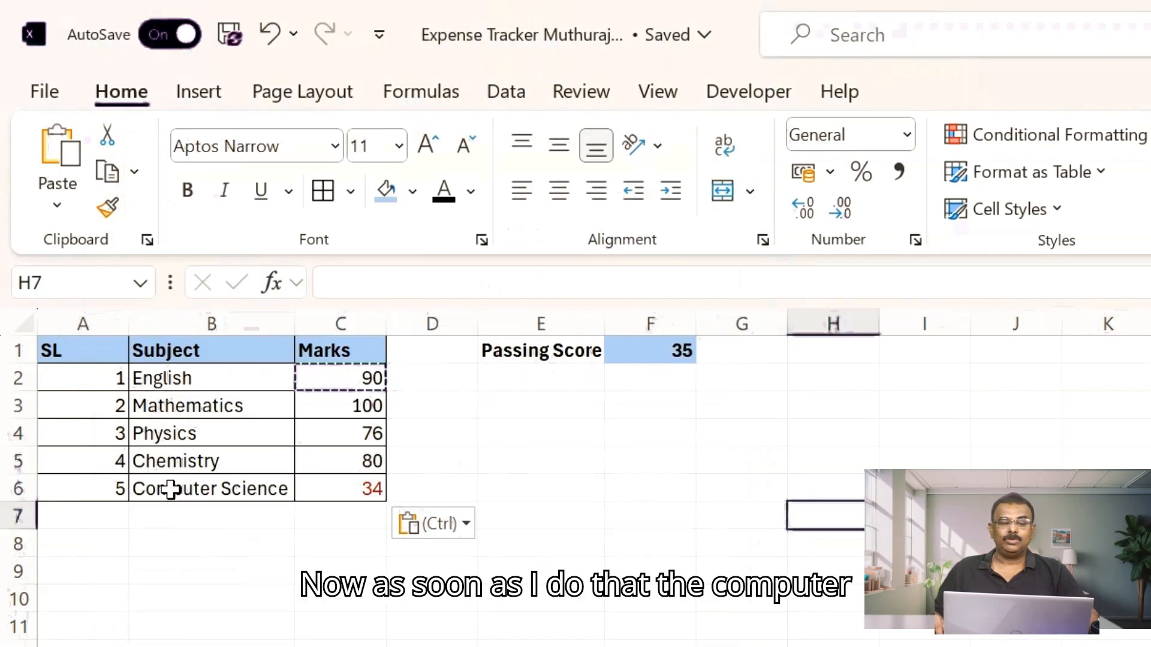
- Test the rule by changing the Computer Science mark to 35, then undo the edit
left_click(158, 492)
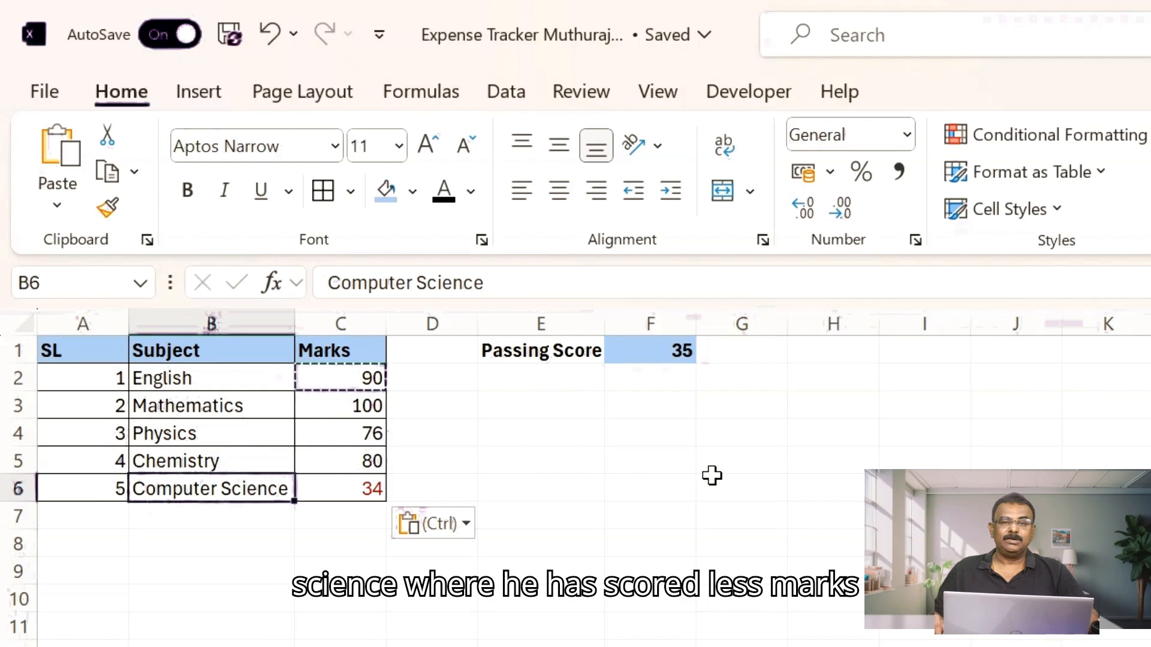
key("Right")
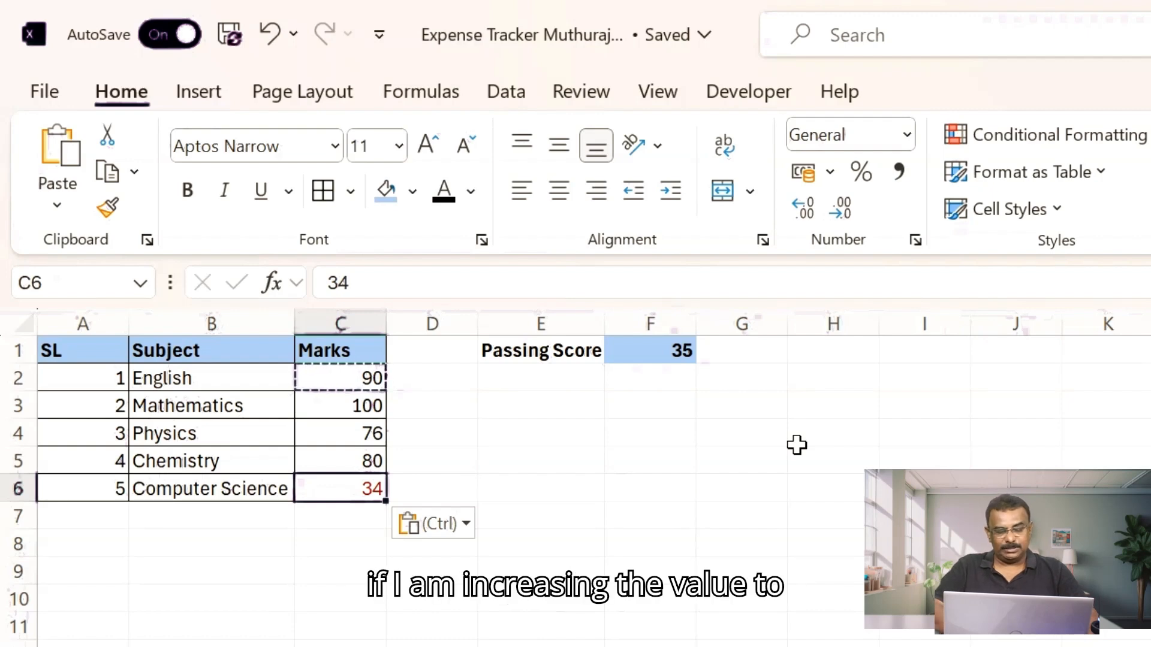
key("F2")
key("BackSpace")
type("5")
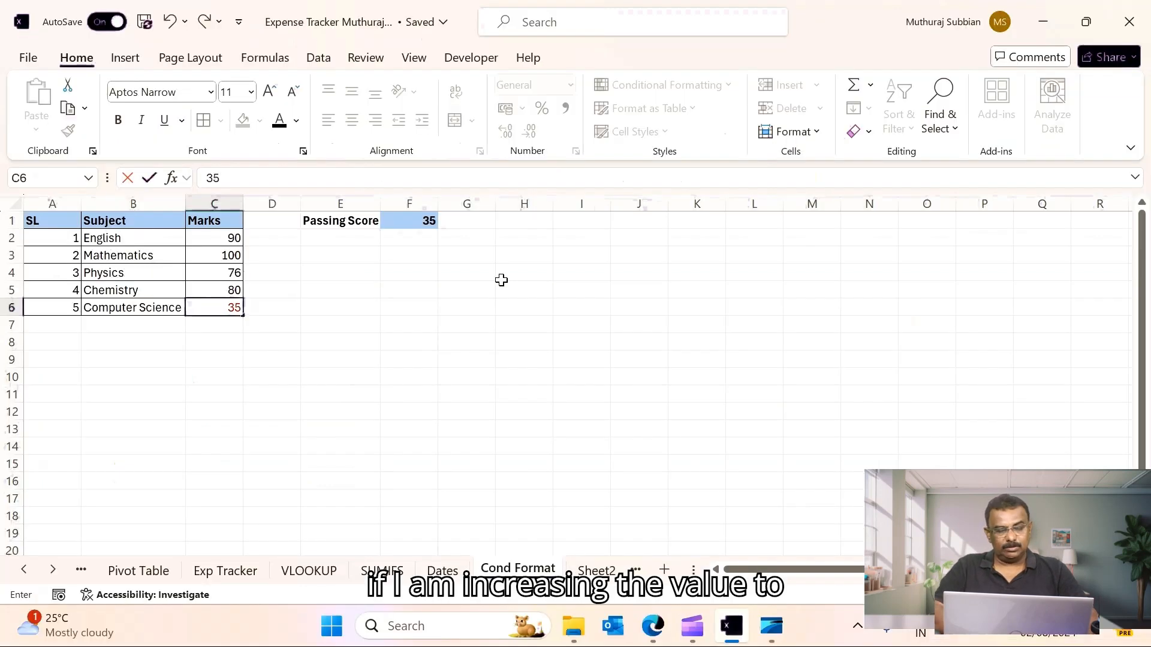
key("Return")
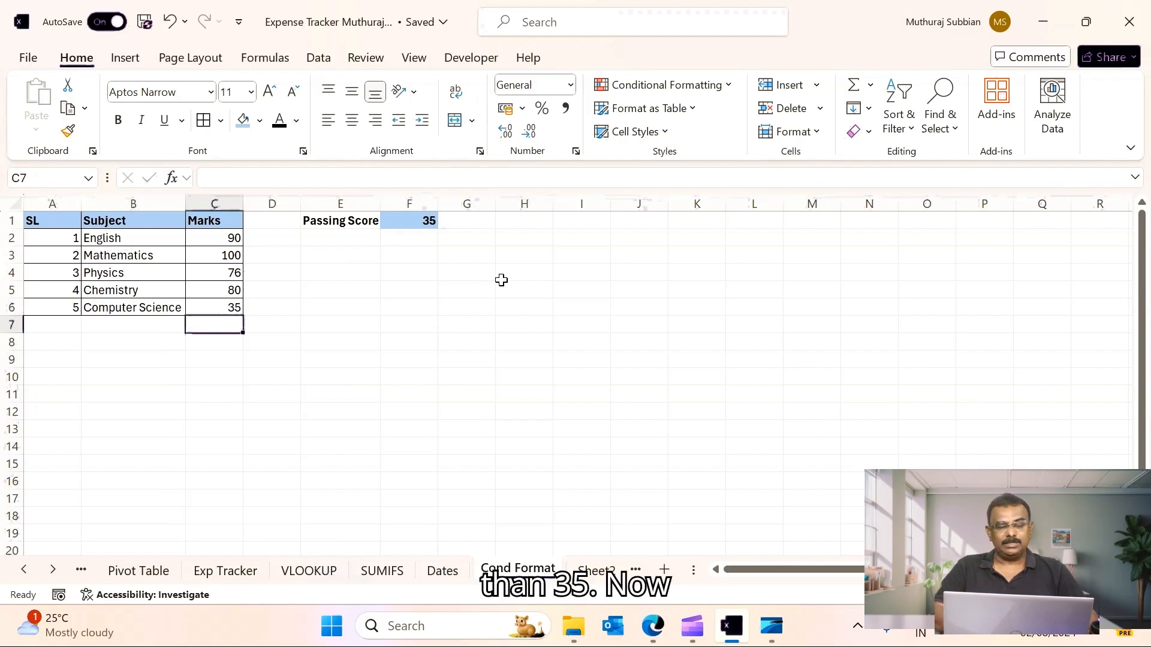
key("ctrl+z")
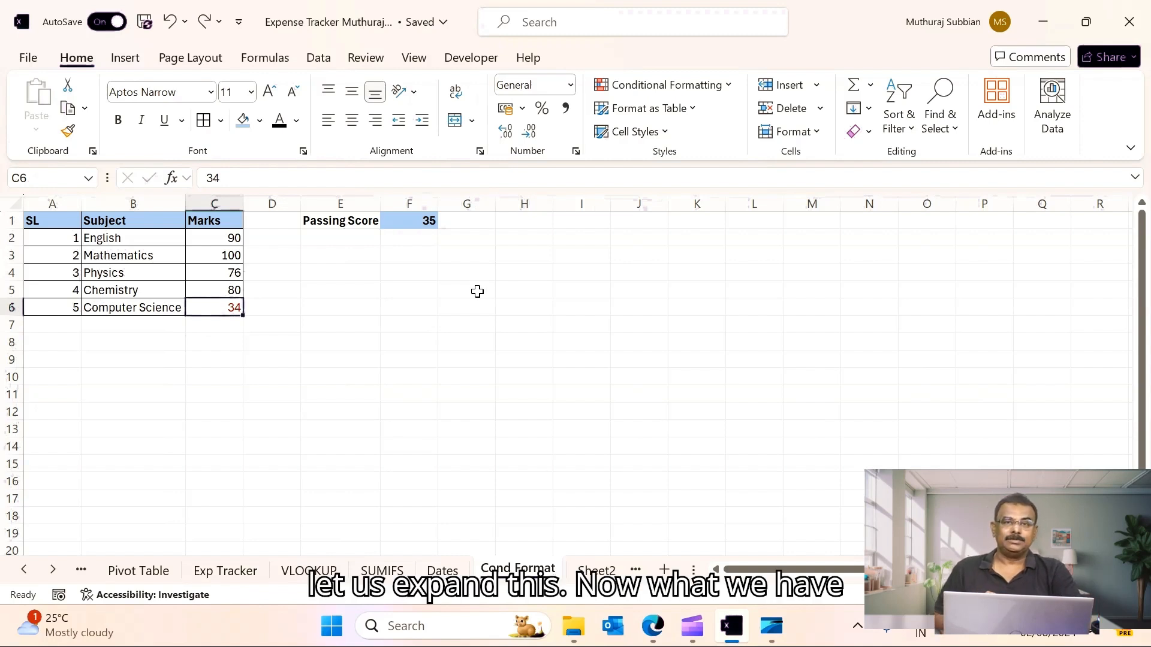
- Open the Conditional Formatting Rules Manager for the English mark cell
left_click(221, 241)
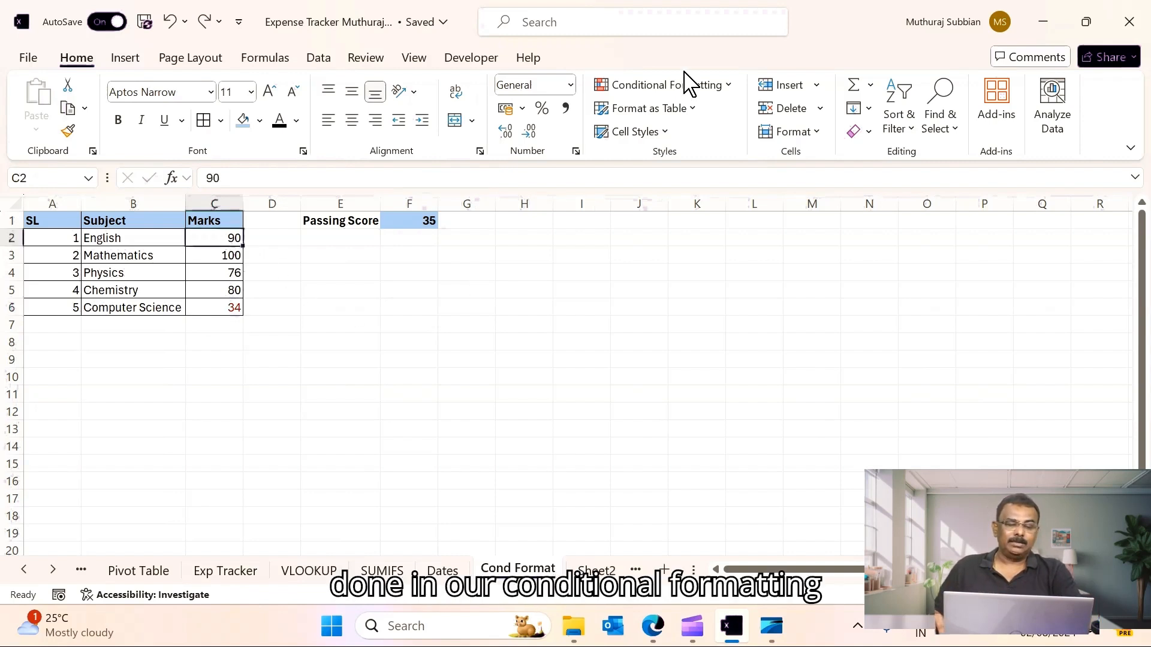
left_click(727, 86)
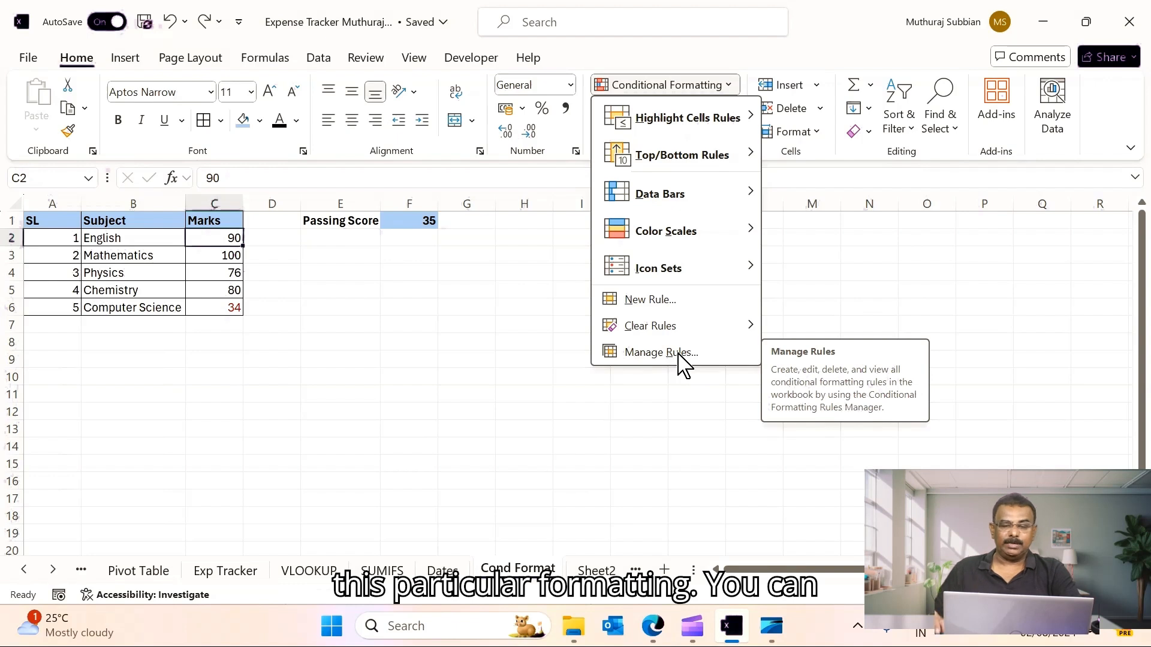
mouse_move(677, 163)
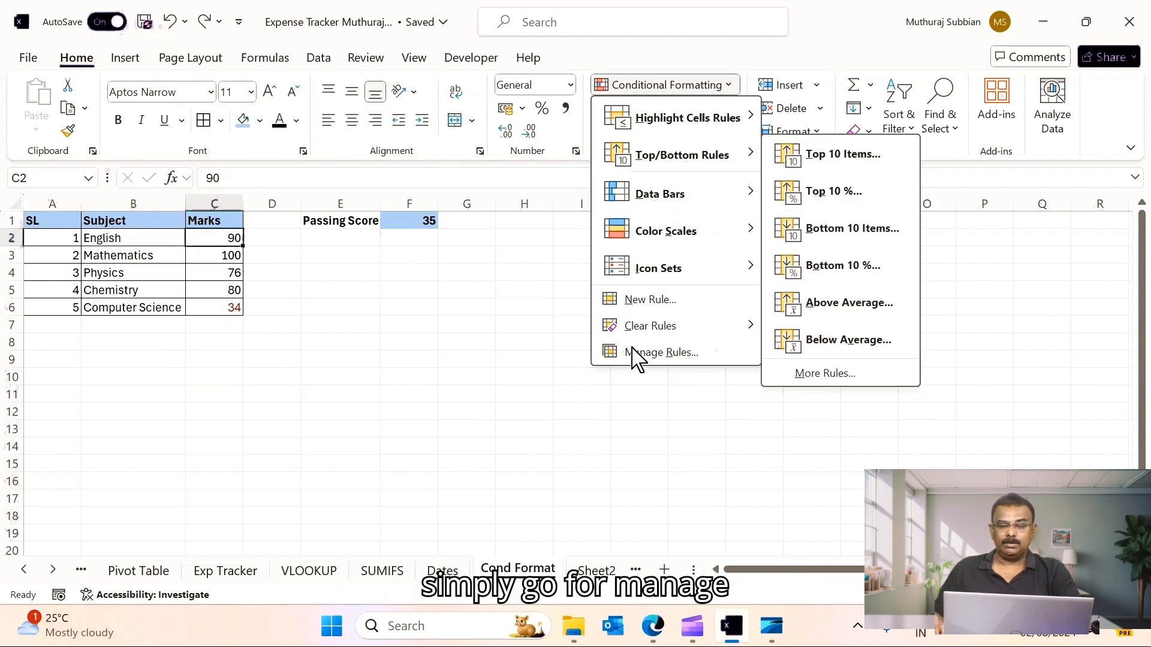
left_click(641, 356)
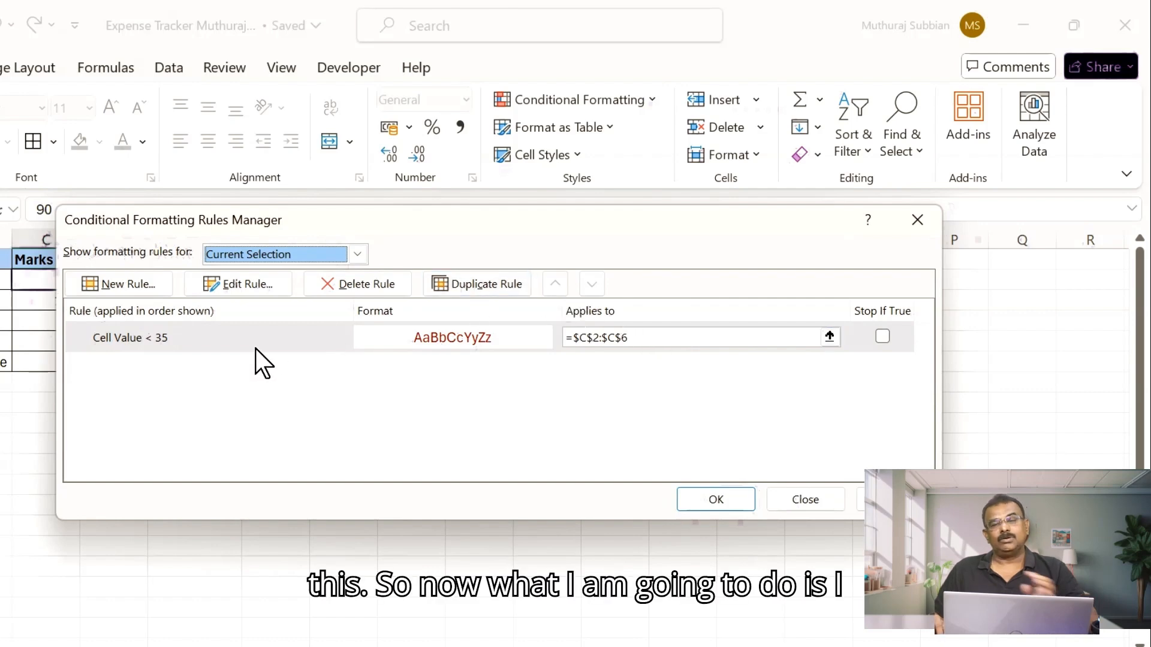
- Edit the rule so marks are compared with the passing score cell $F$1 instead of 35, then apply and close
left_click(218, 351)
double_click(202, 340)
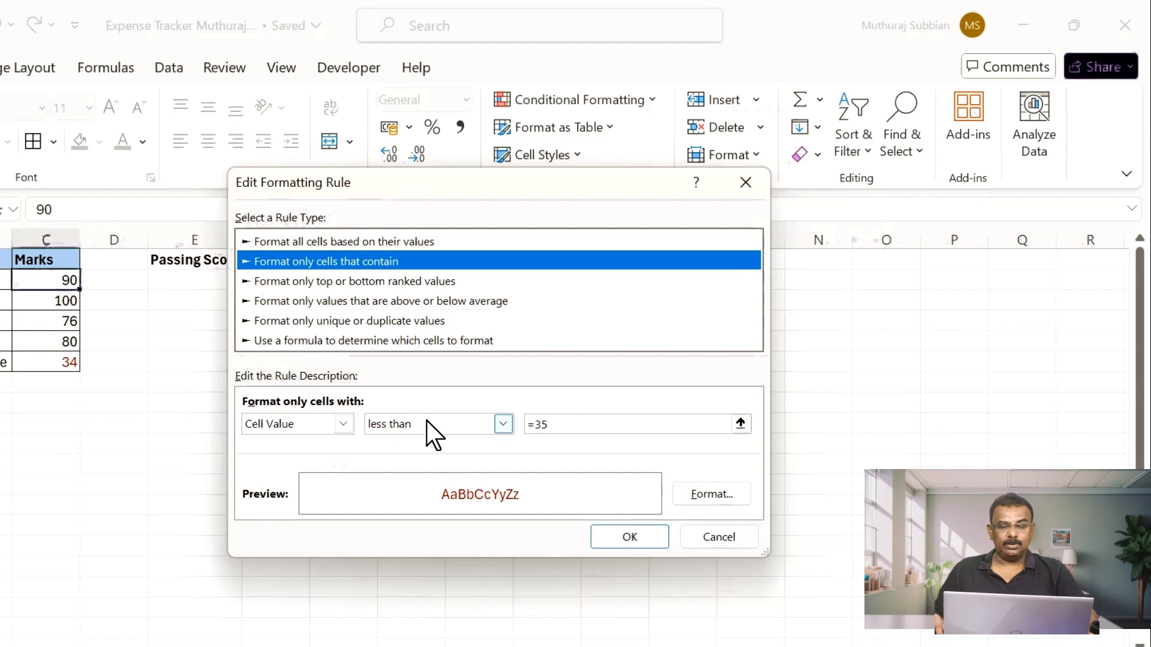
left_click(566, 423)
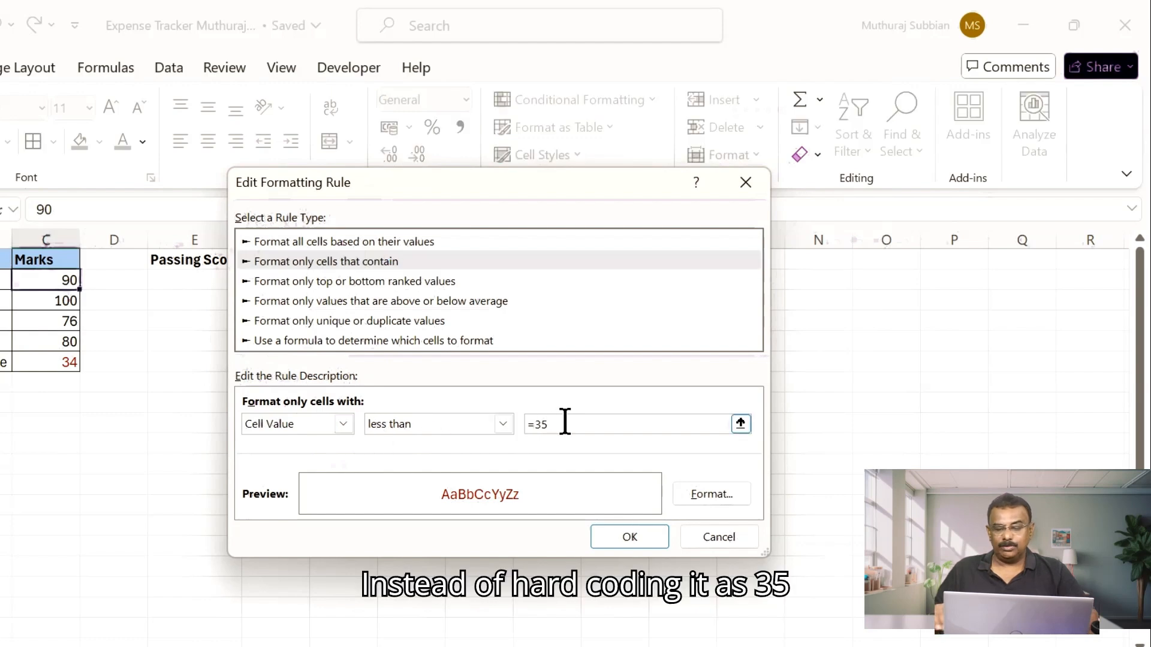
key("BackSpace")
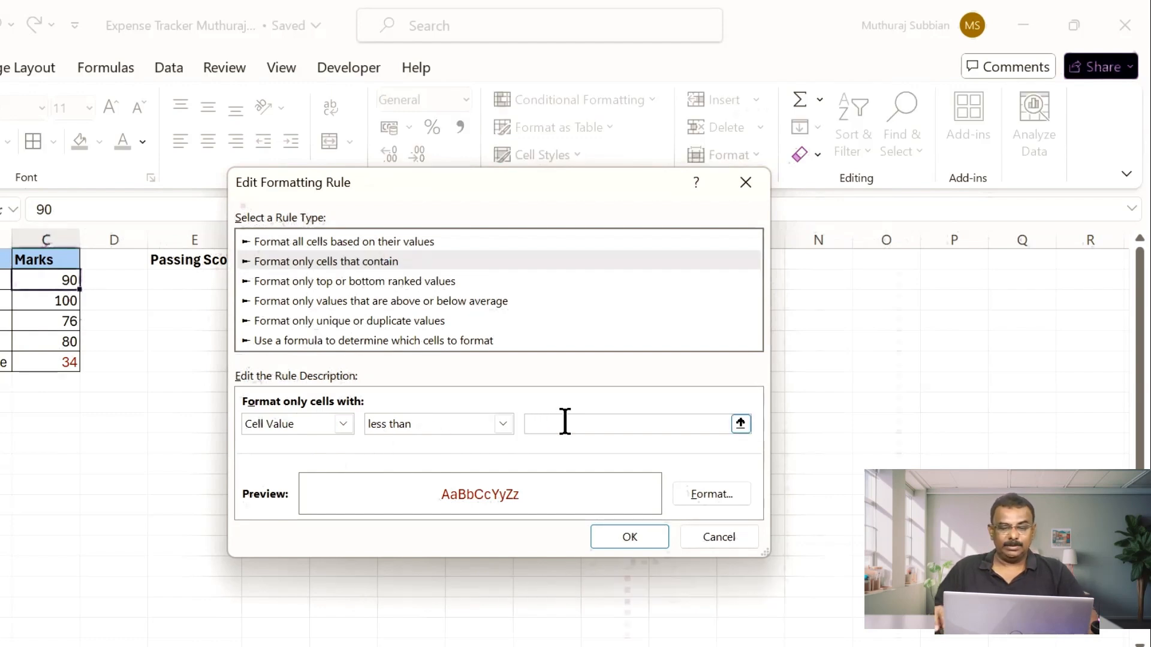
left_click_drag(441, 185, 596, 240)
left_click(285, 263)
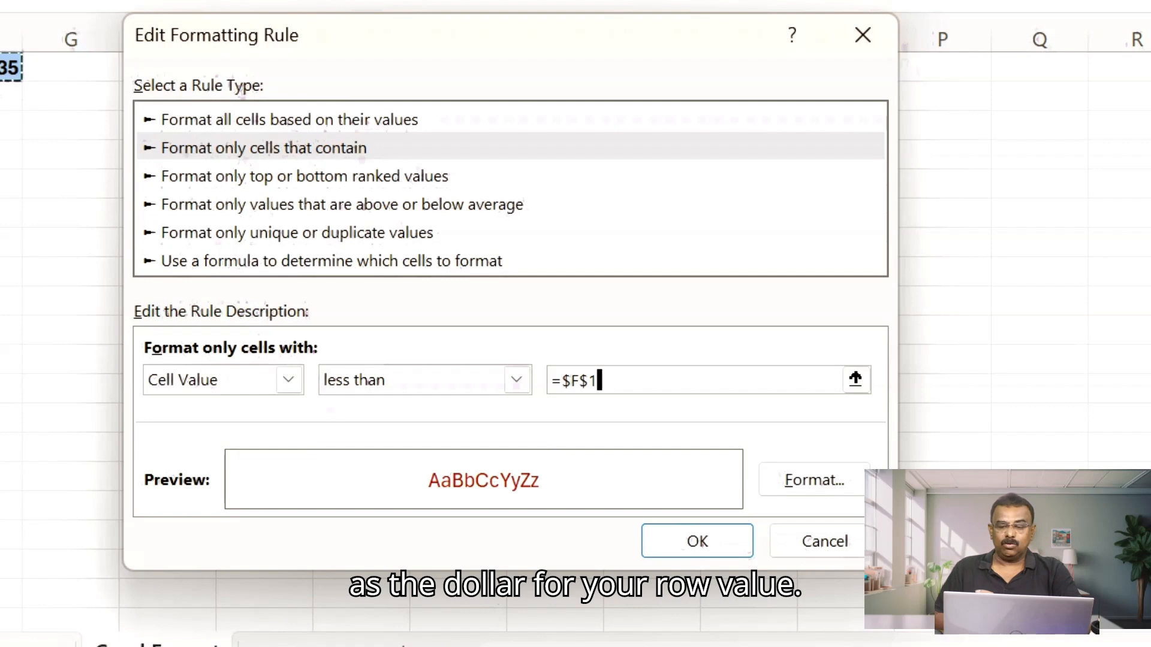
left_click(712, 545)
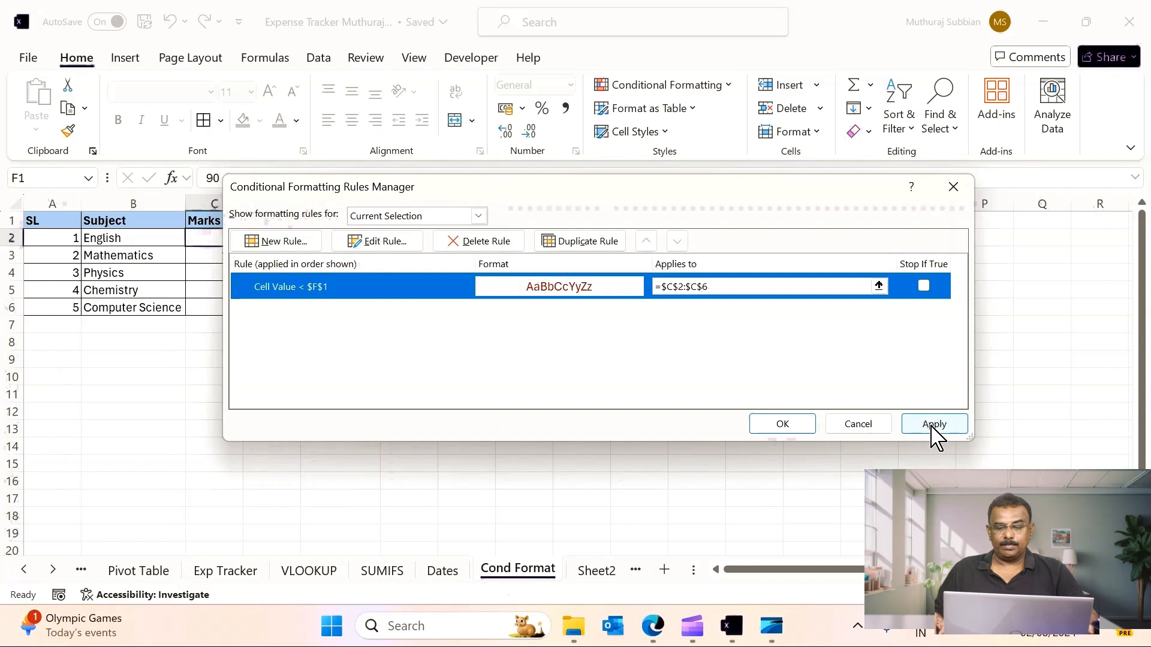
left_click(933, 426)
left_click(792, 428)
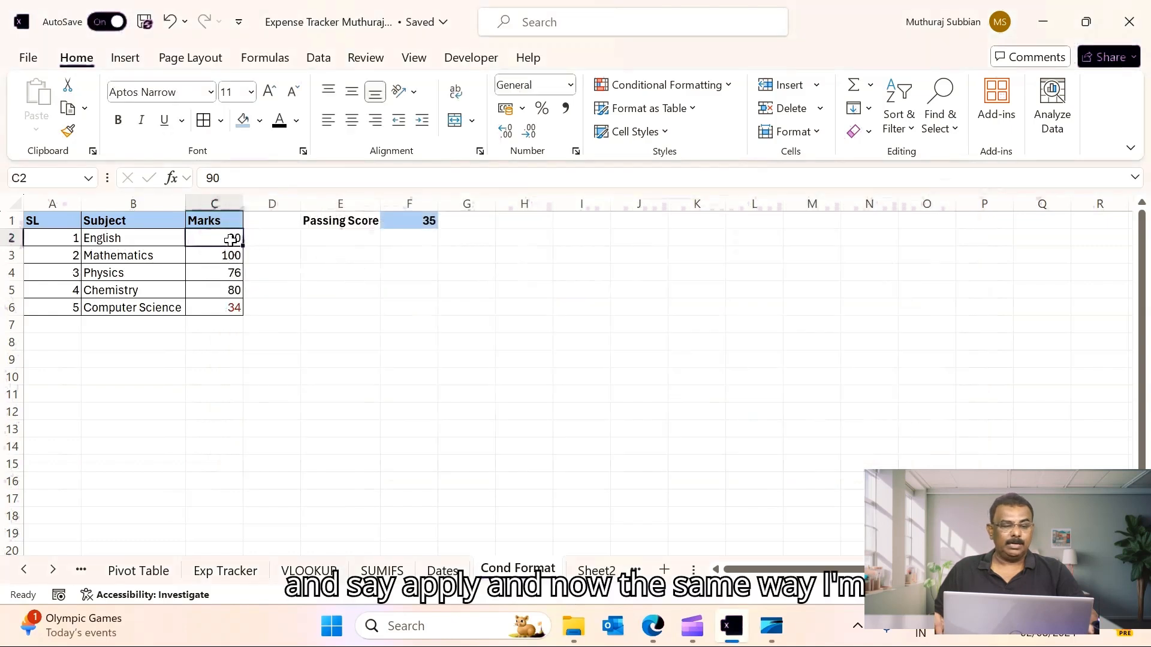
- Copy the English mark cell and paste only its formats onto marks C3:C6 with Paste Special
key("ctrl+c")
left_click_drag(228, 256, 224, 309)
key("ctrl+alt+v")
left_click(147, 138)
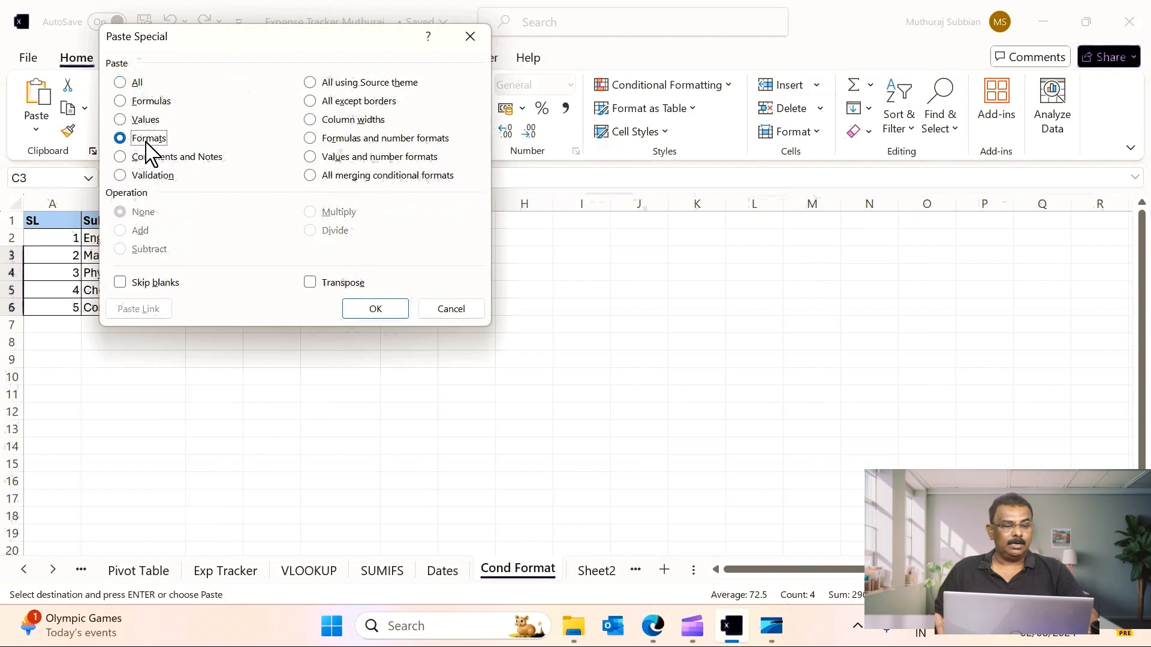
left_click(383, 307)
left_click(467, 325)
- Test the rule by changing the passing score in F1 to 40, then 30, then back to 40
left_click(416, 225)
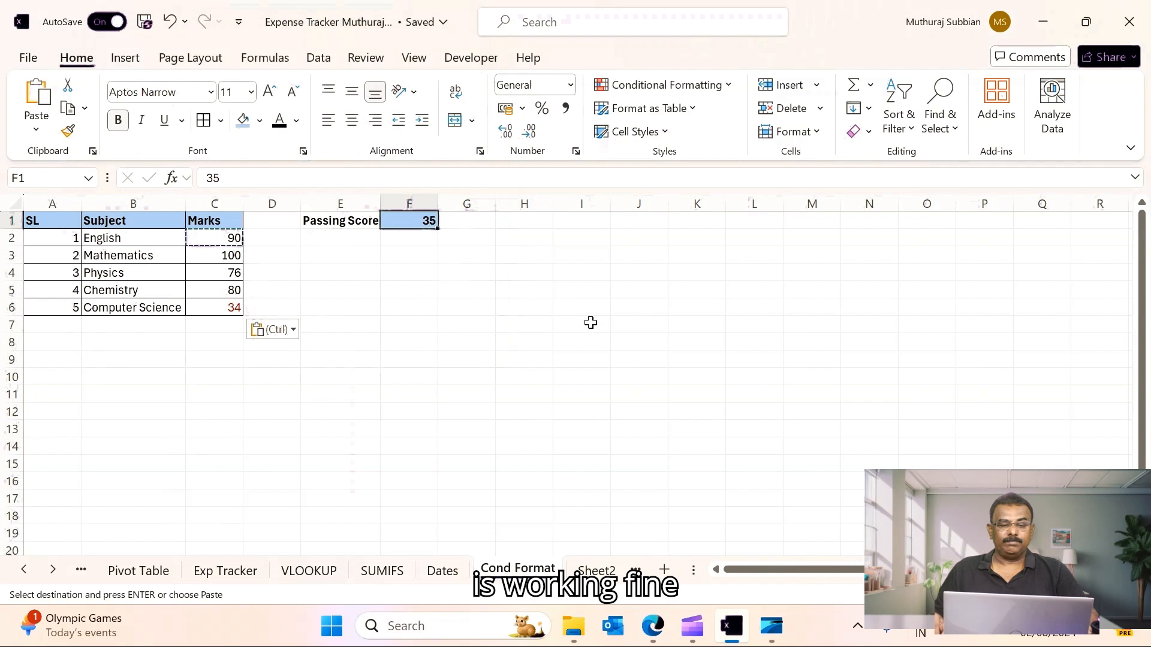
type("40")
key("ctrl+Return")
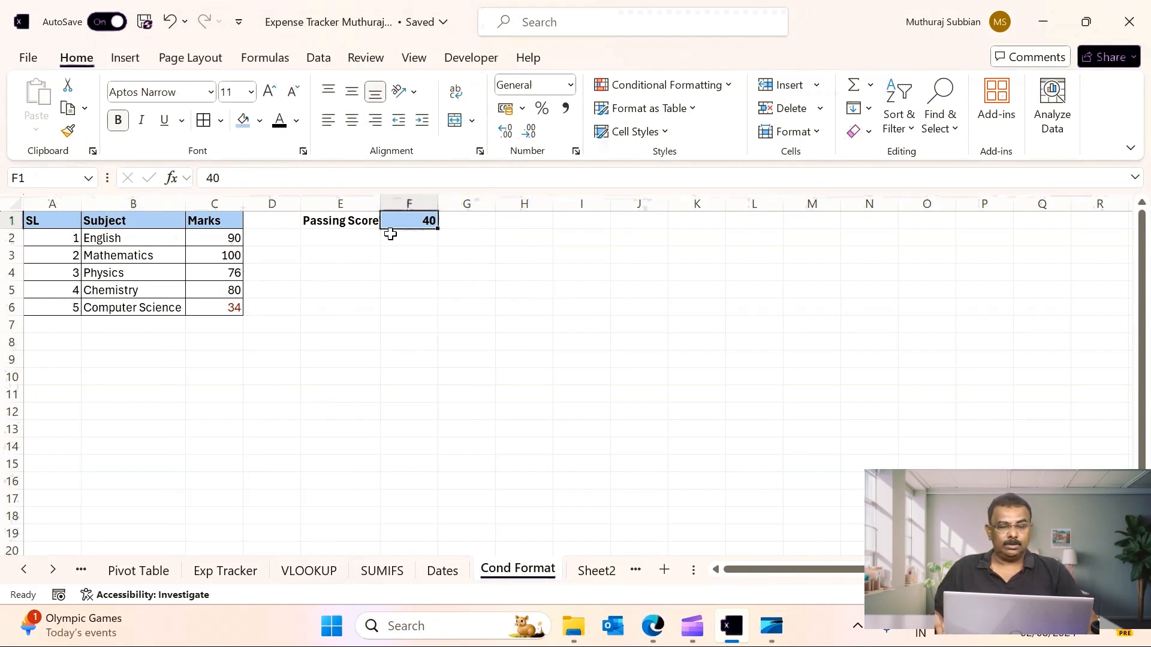
type("30")
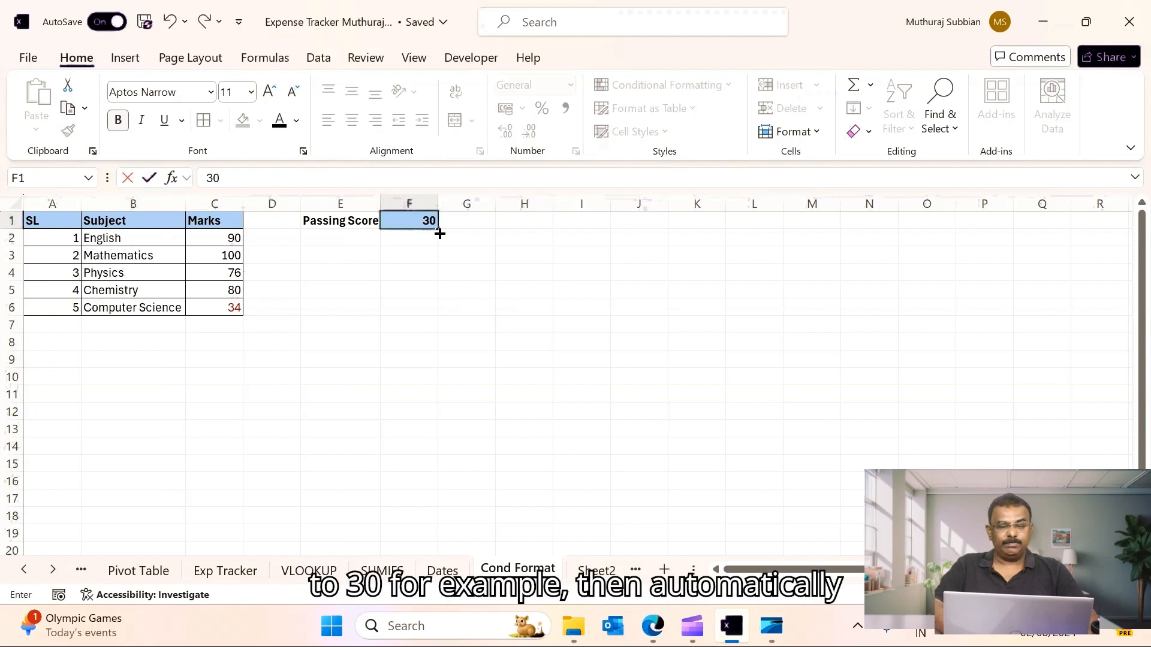
key("Return")
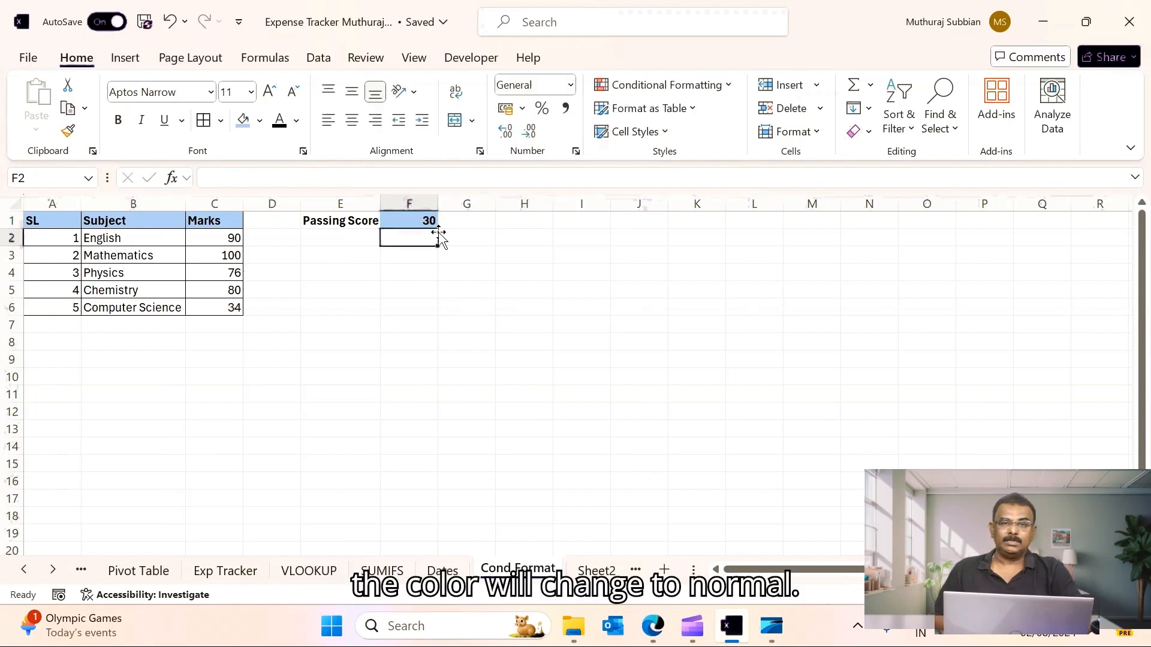
left_click(400, 219)
type("40")
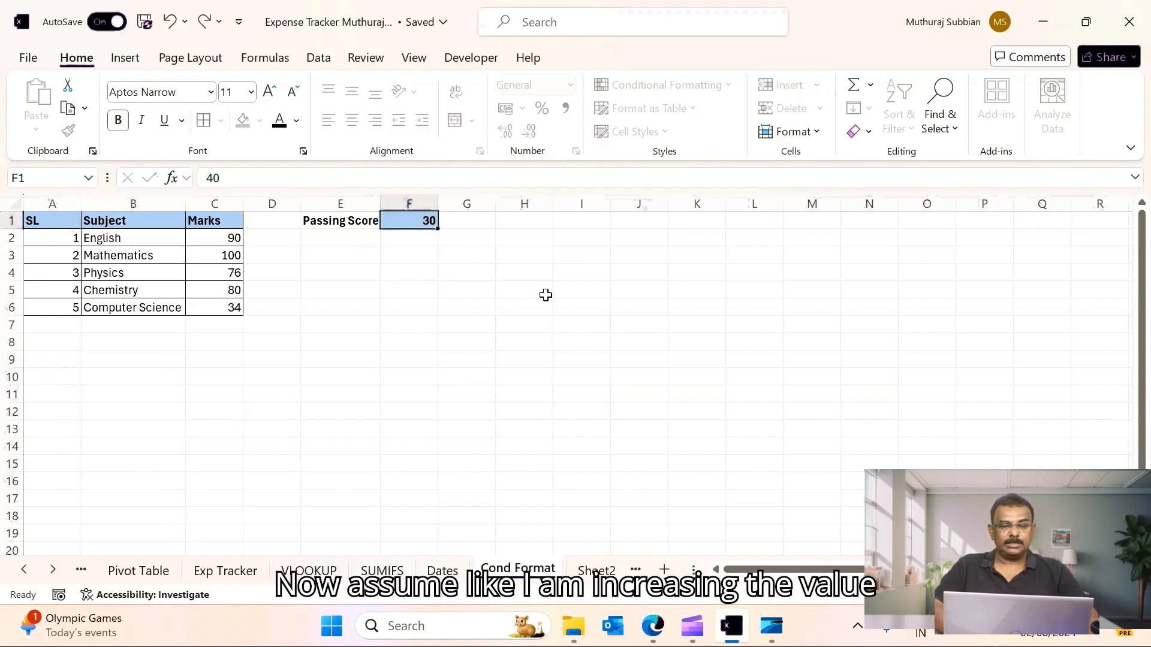
key("Return")
- Change the Computer Science mark to 39
left_click(221, 306)
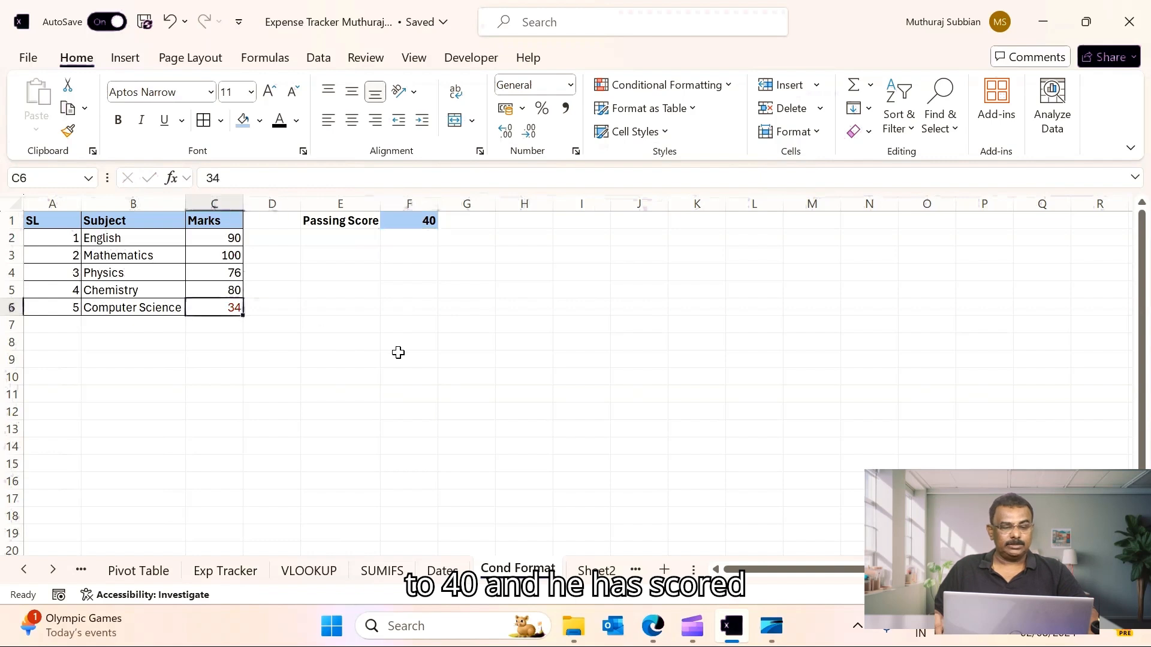
type("39")
key("Return")
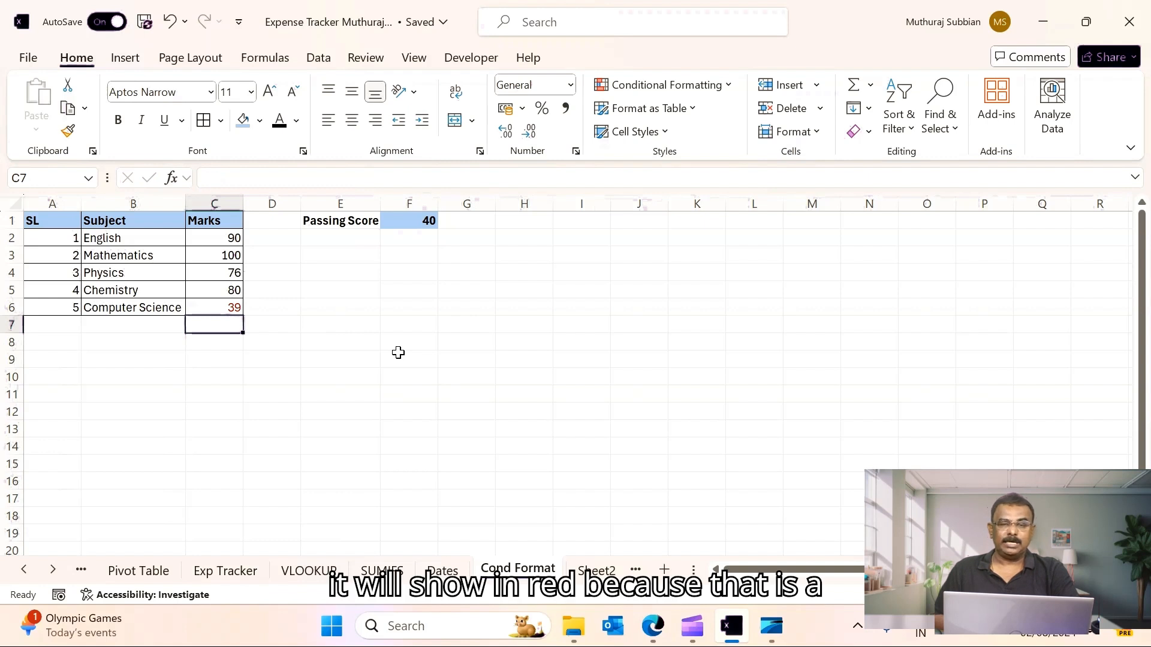
- Open the rule from the Rules Manager and set its format to a red fill
left_click(217, 304)
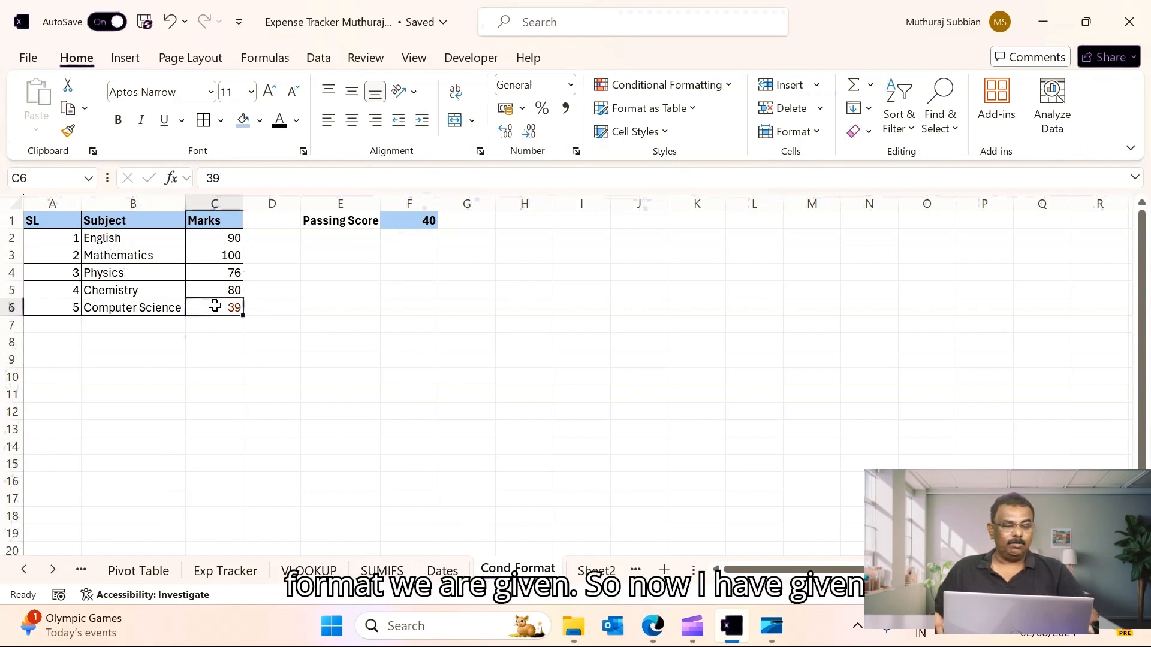
left_click(213, 236)
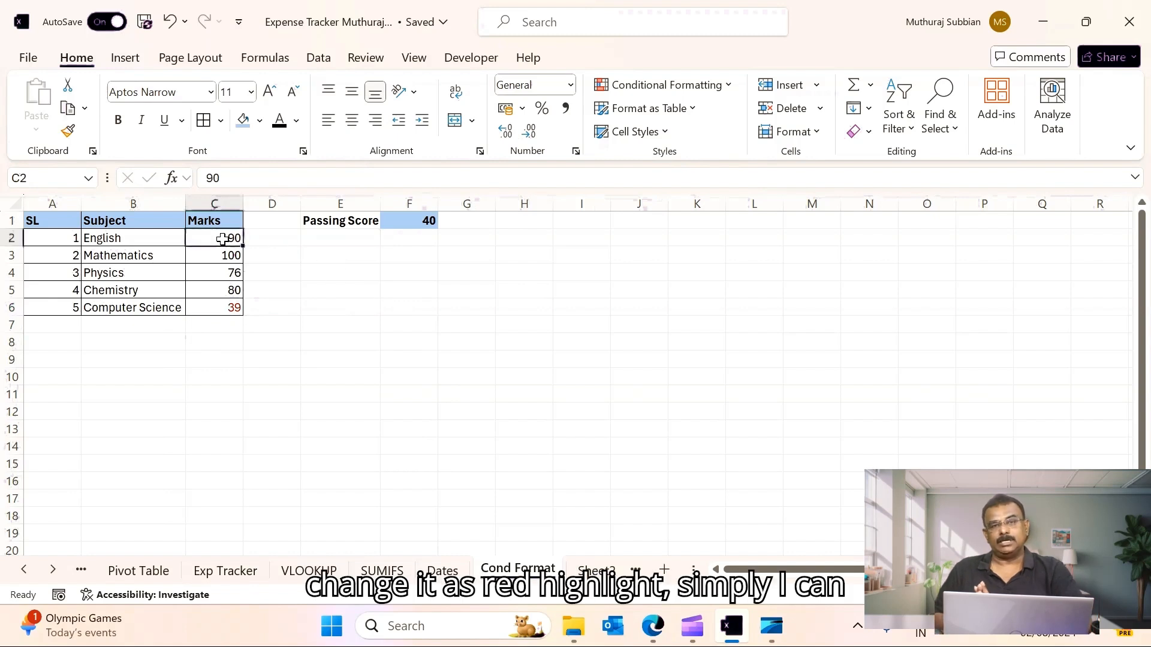
left_click(725, 86)
left_click(650, 354)
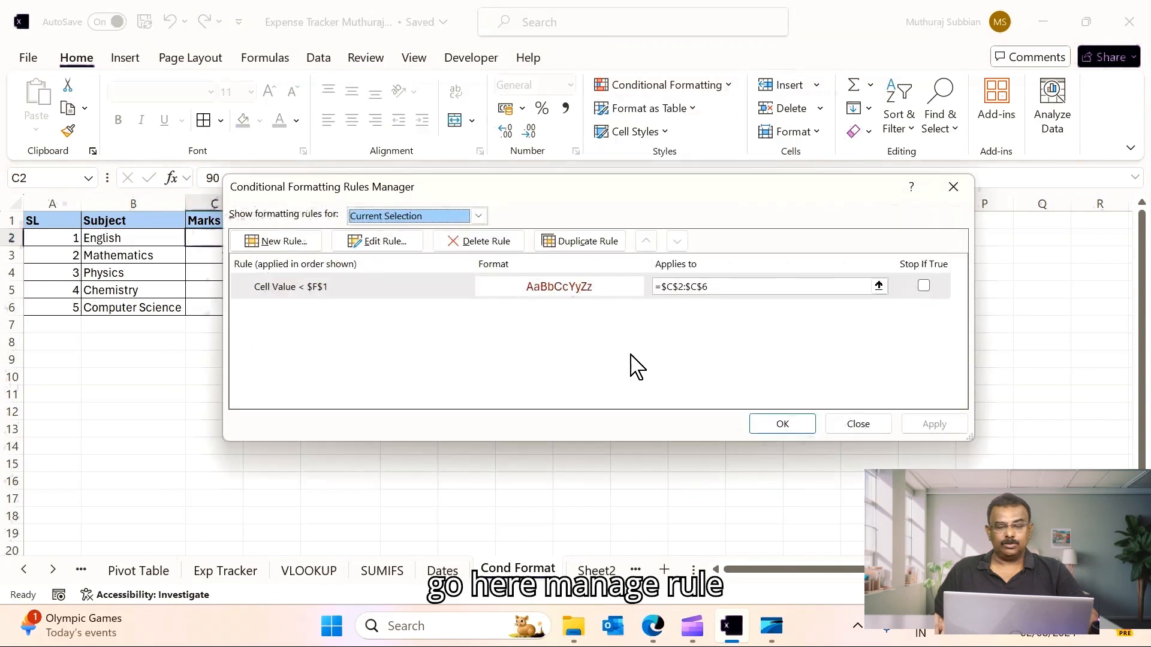
double_click(552, 287)
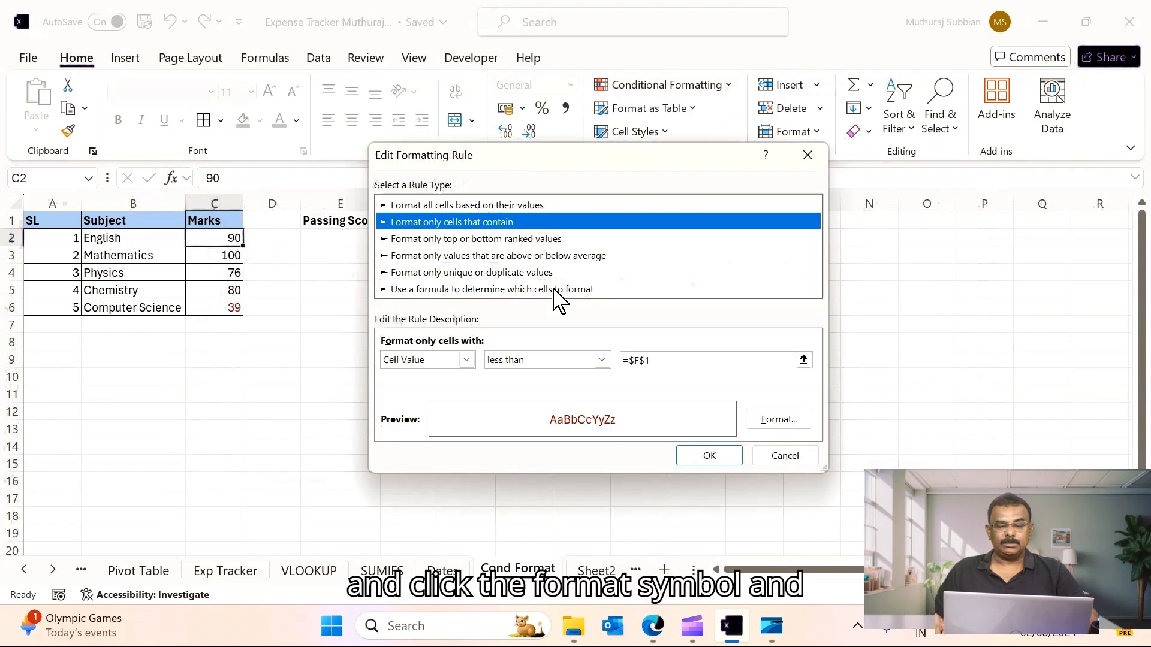
left_click(796, 429)
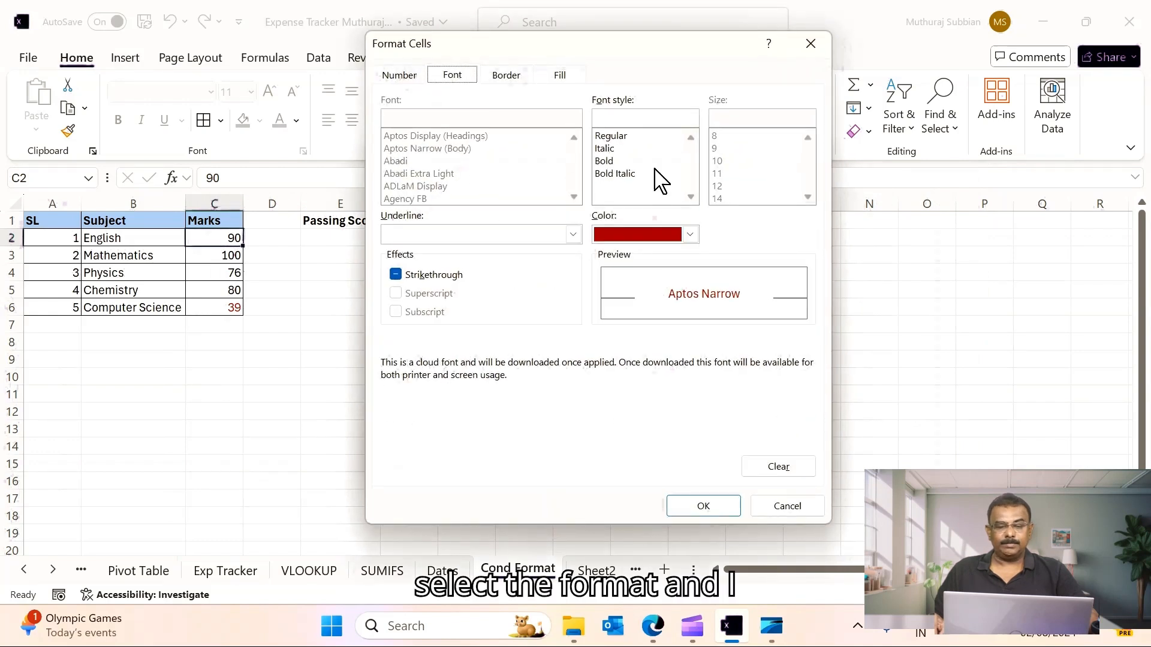
left_click(547, 77)
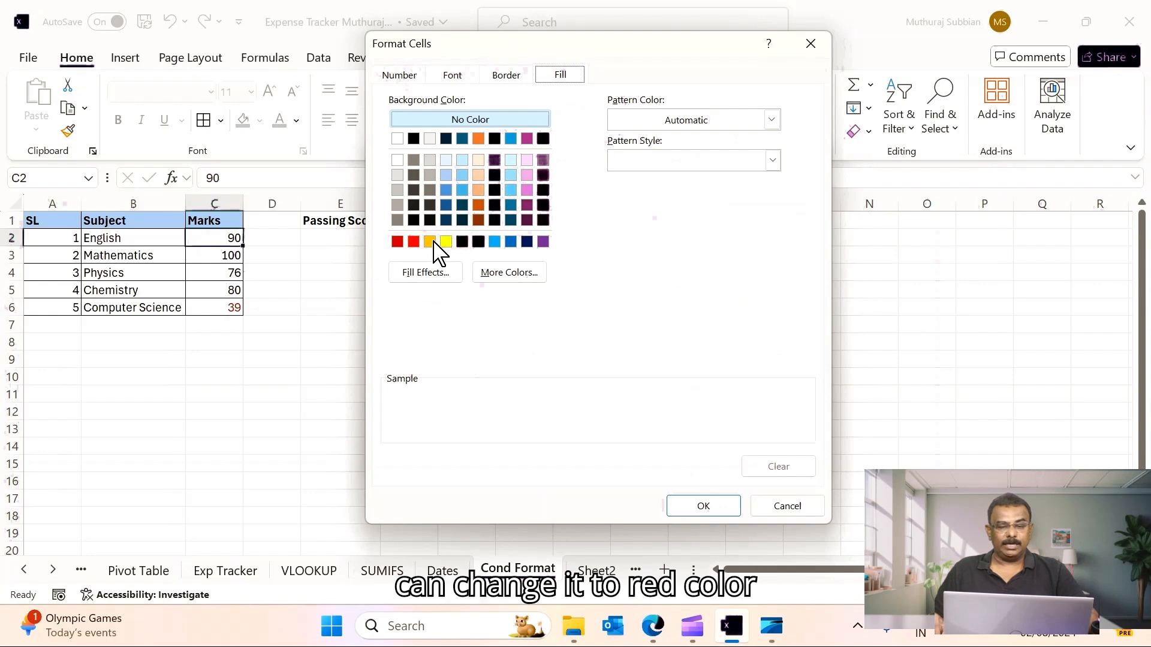
left_click(415, 242)
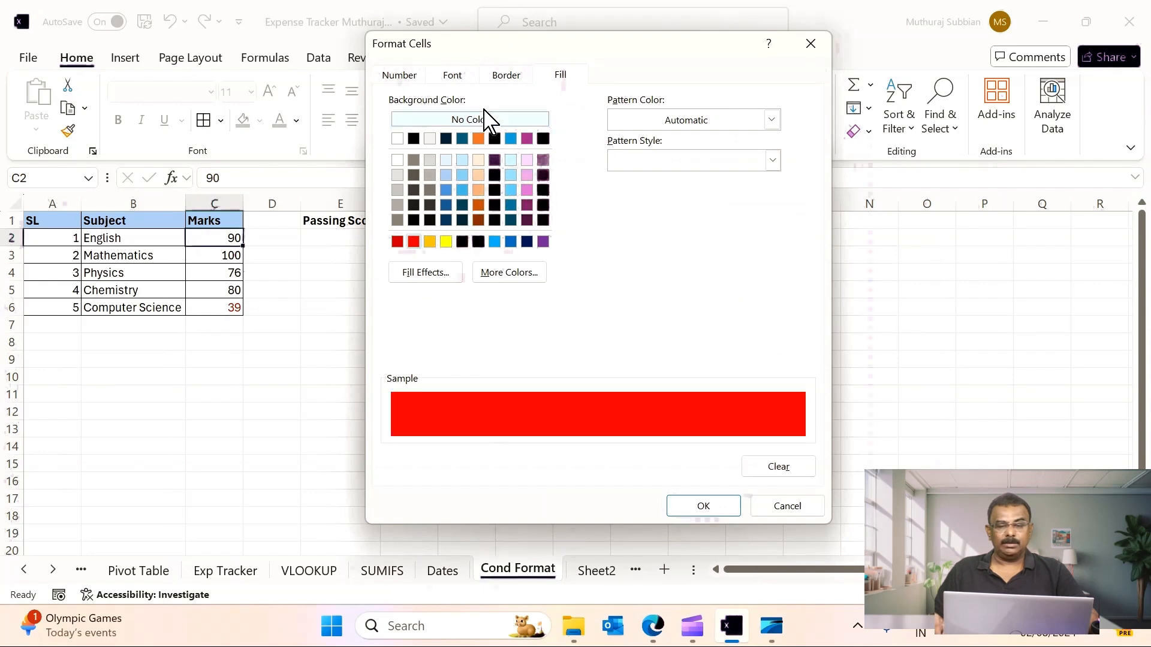
- Set the rule's font colour to Automatic and style to Bold, then confirm and apply the rule
left_click(454, 77)
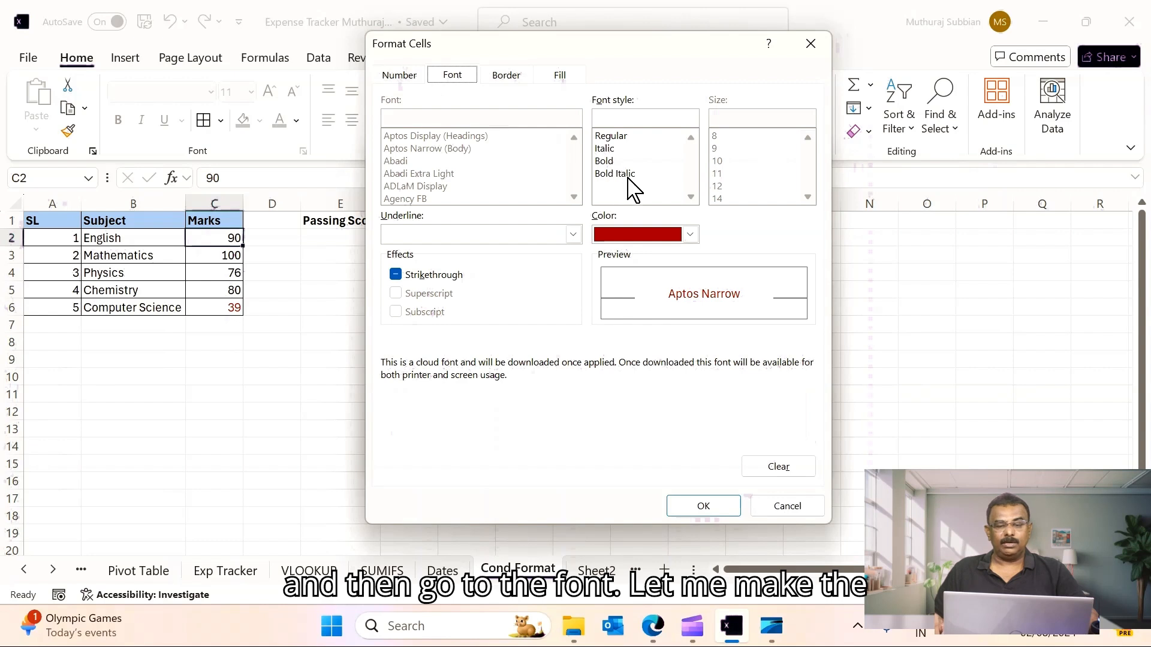
left_click(690, 234)
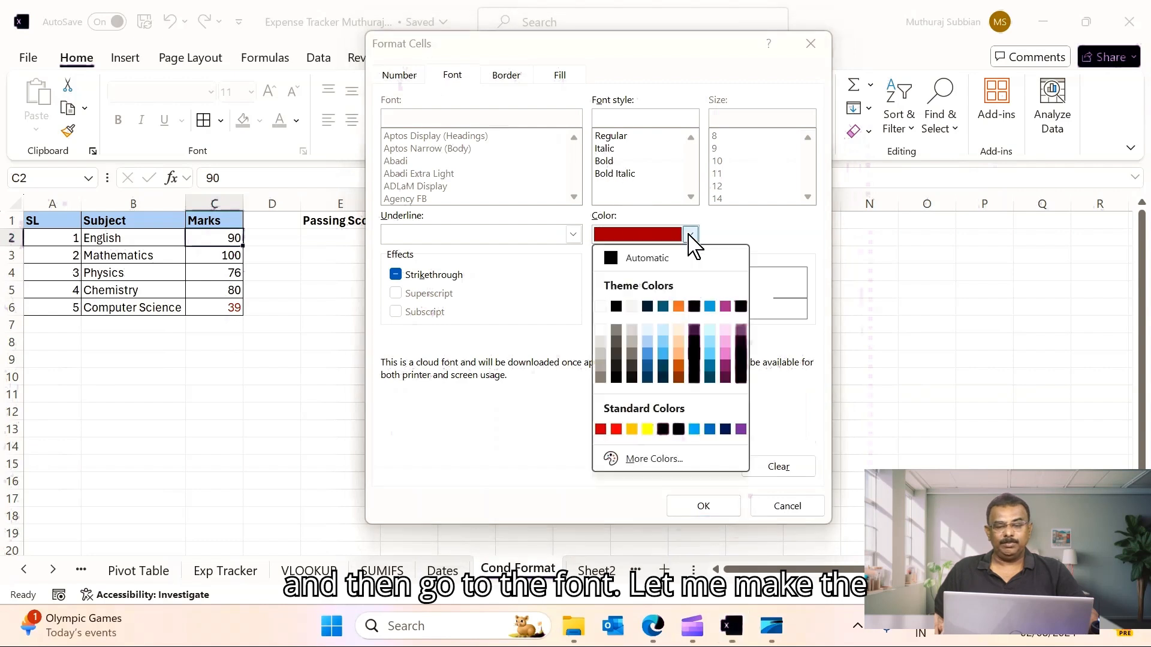
left_click(618, 260)
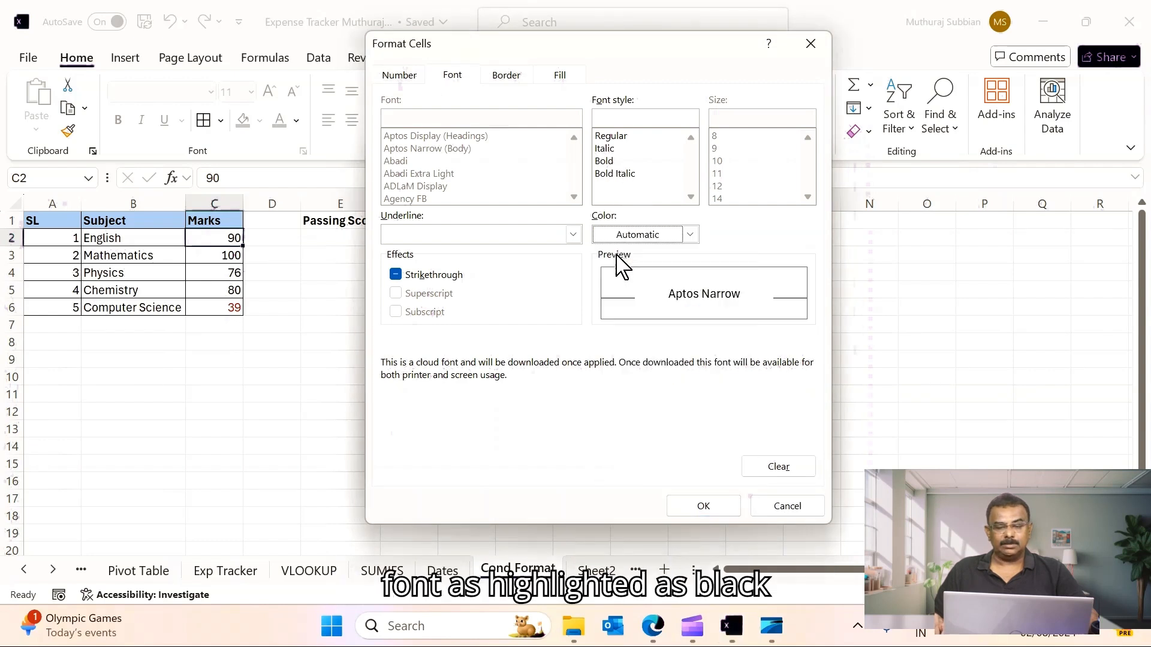
left_click(612, 161)
left_click(716, 508)
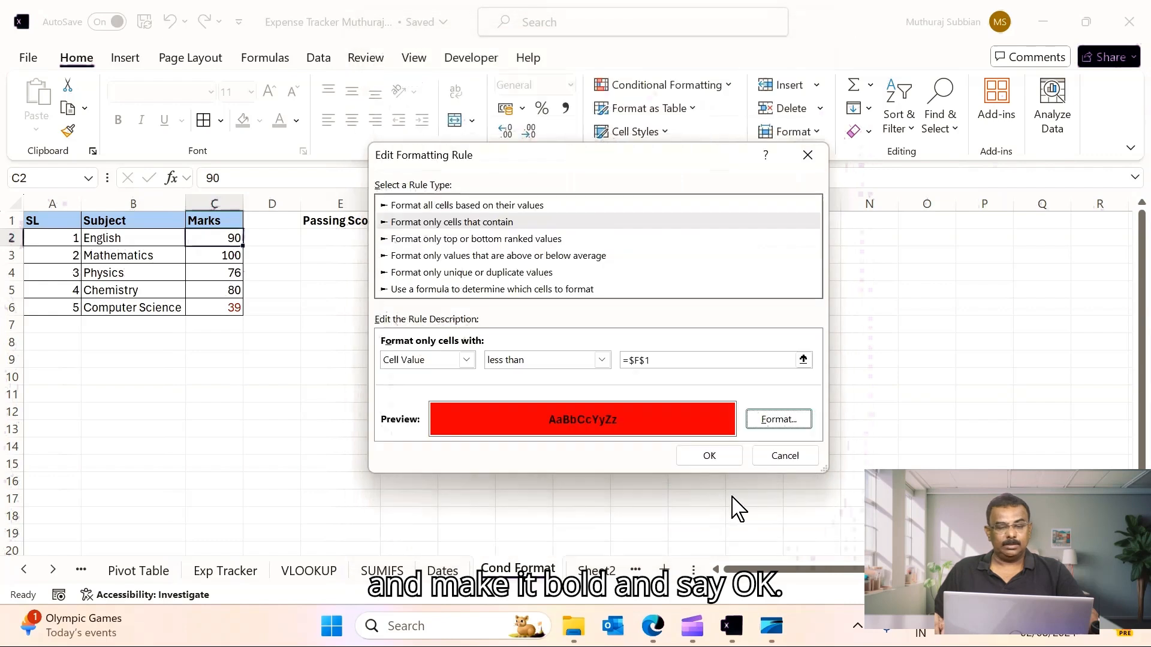
left_click(716, 459)
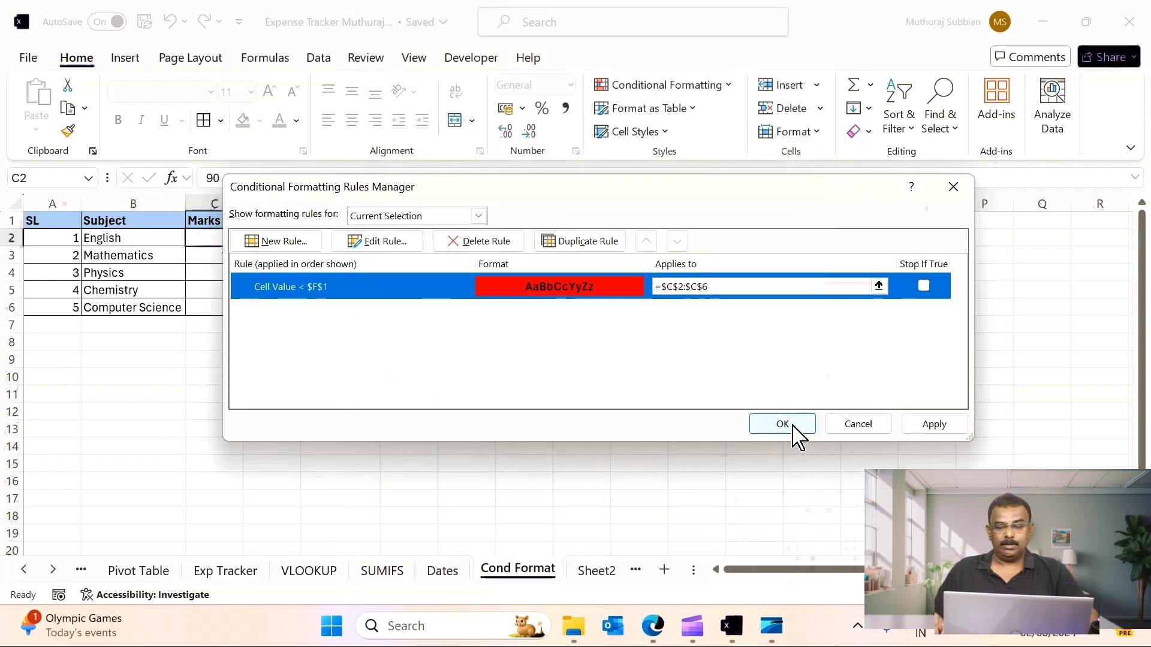
left_click(934, 426)
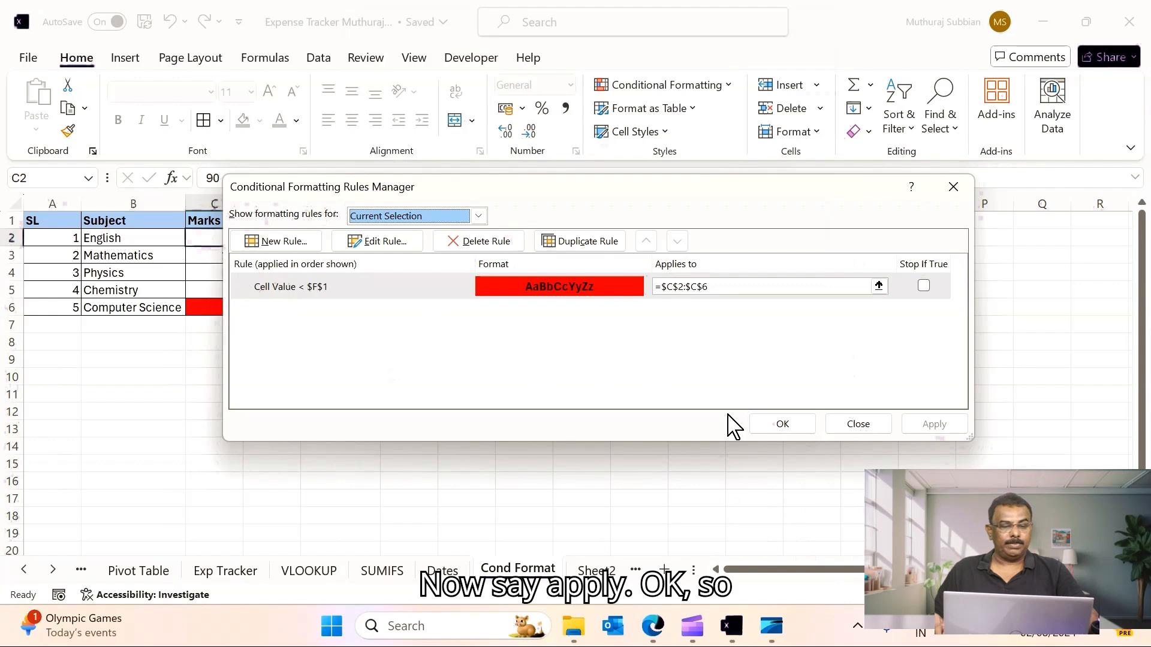
left_click(786, 427)
left_click(406, 414)
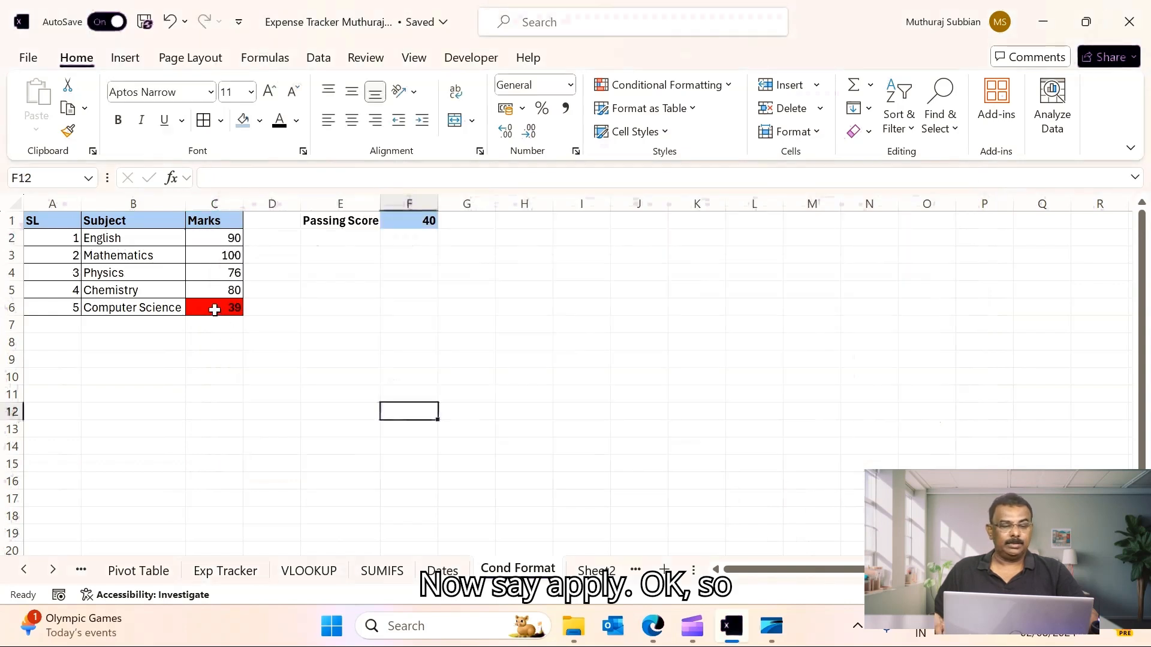
left_click(215, 309)
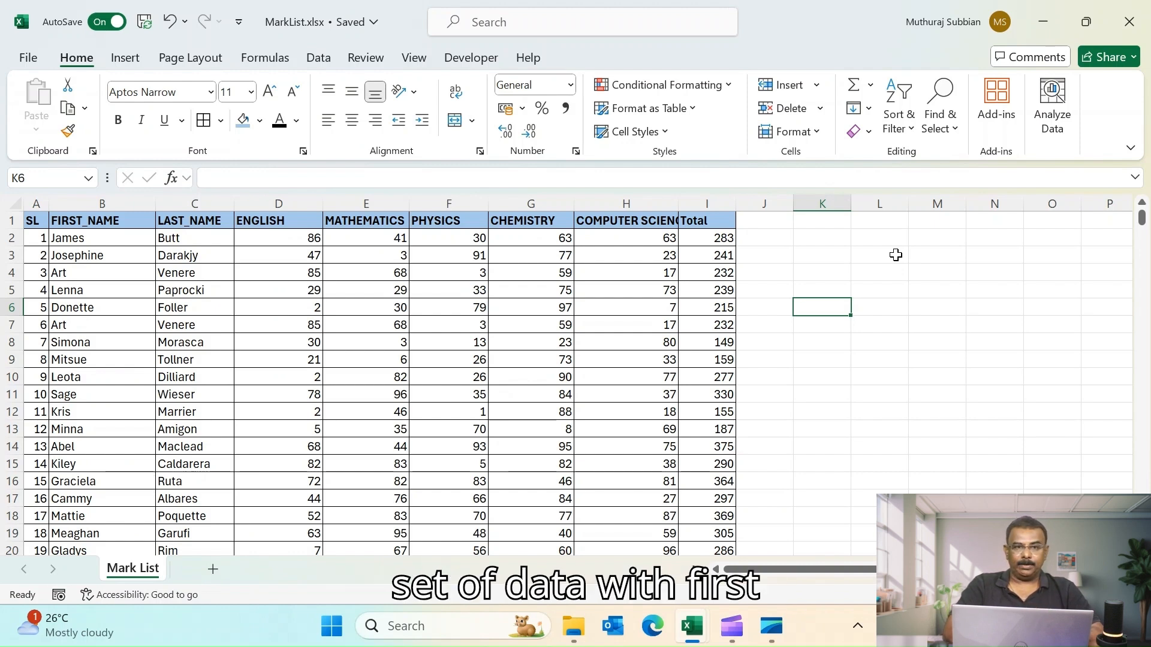
- Examine the Mark List sheet's name, subject mark and Total columns
left_click(90, 220)
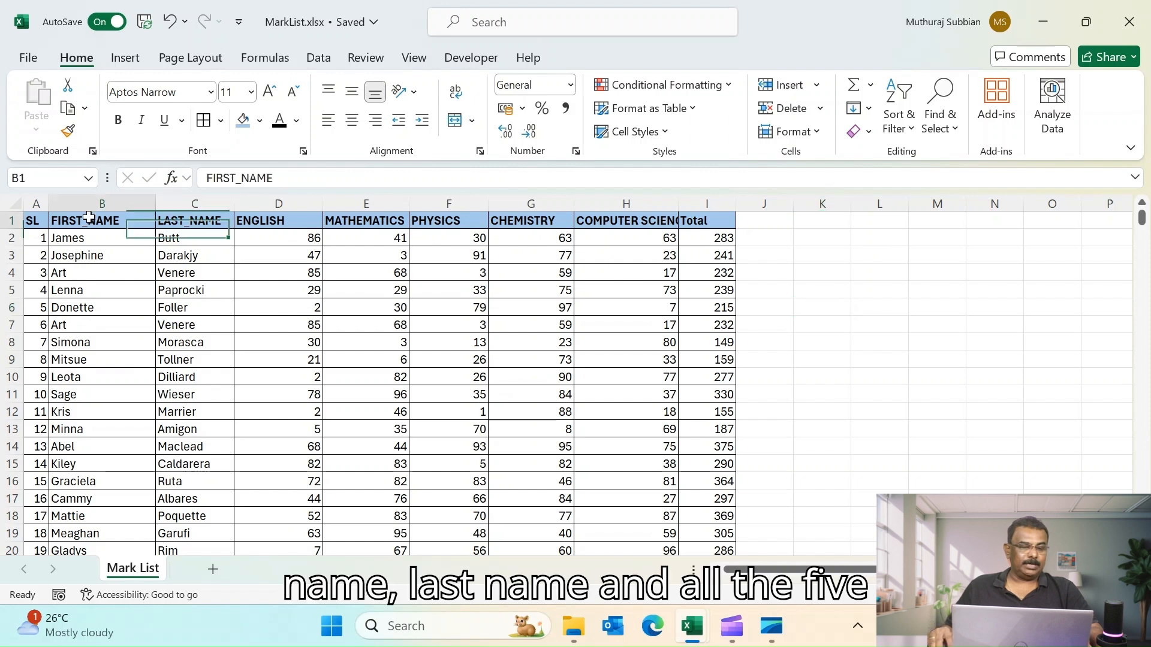
left_click(183, 220)
left_click(251, 220)
left_click_drag(251, 219, 591, 223)
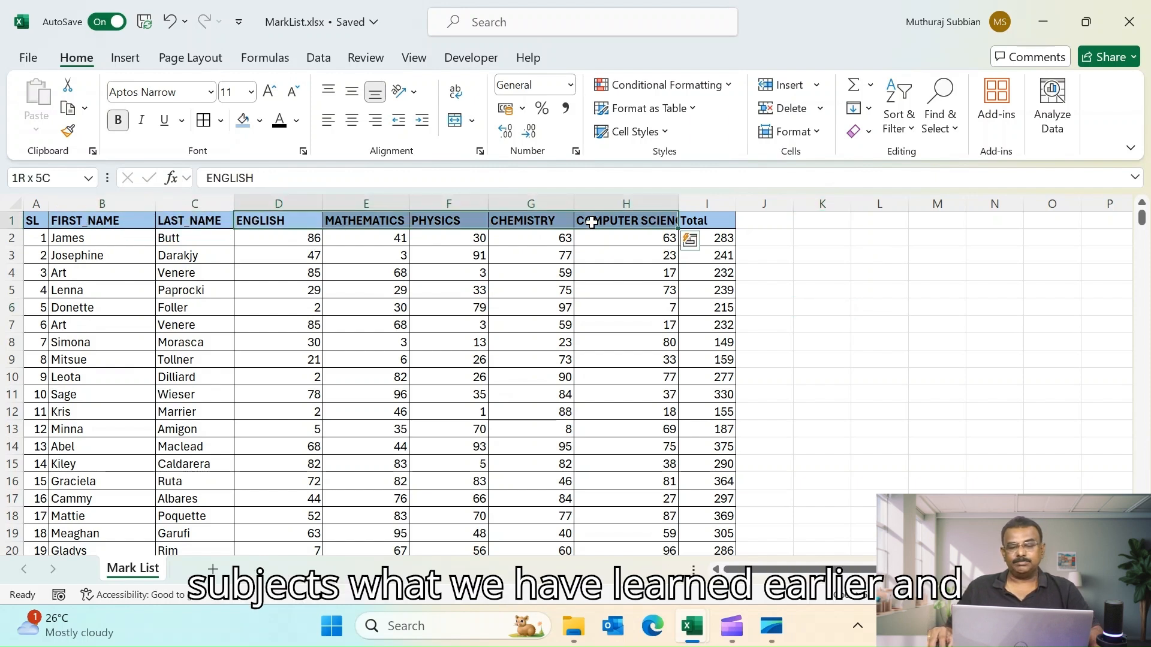
left_click(692, 221)
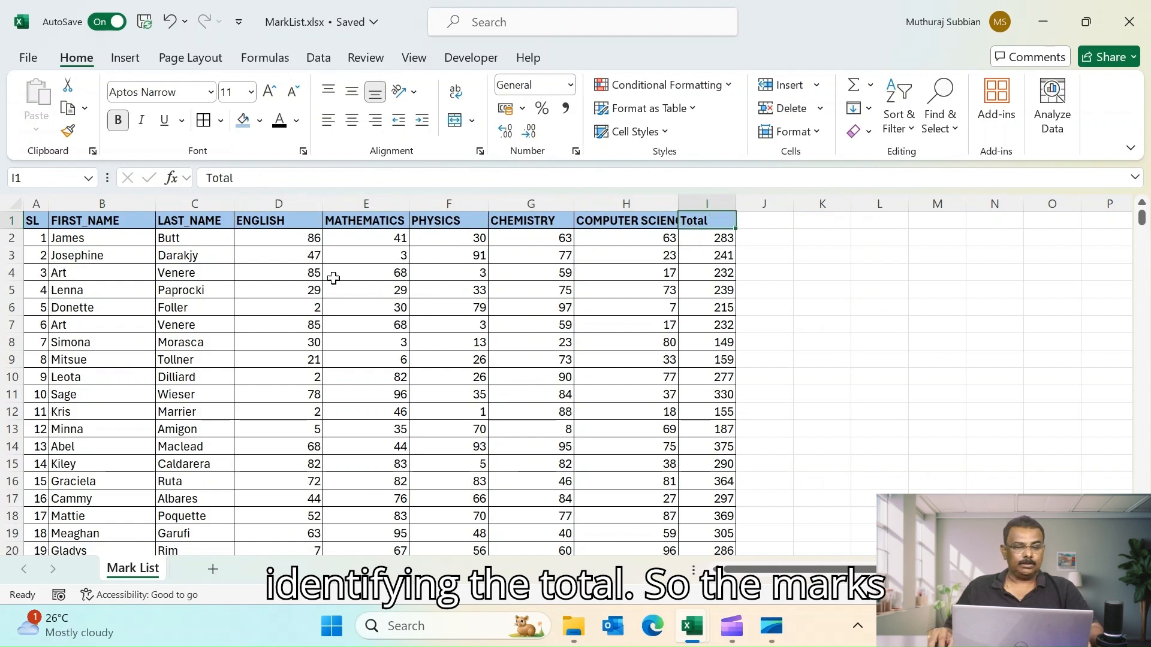
left_click(295, 254)
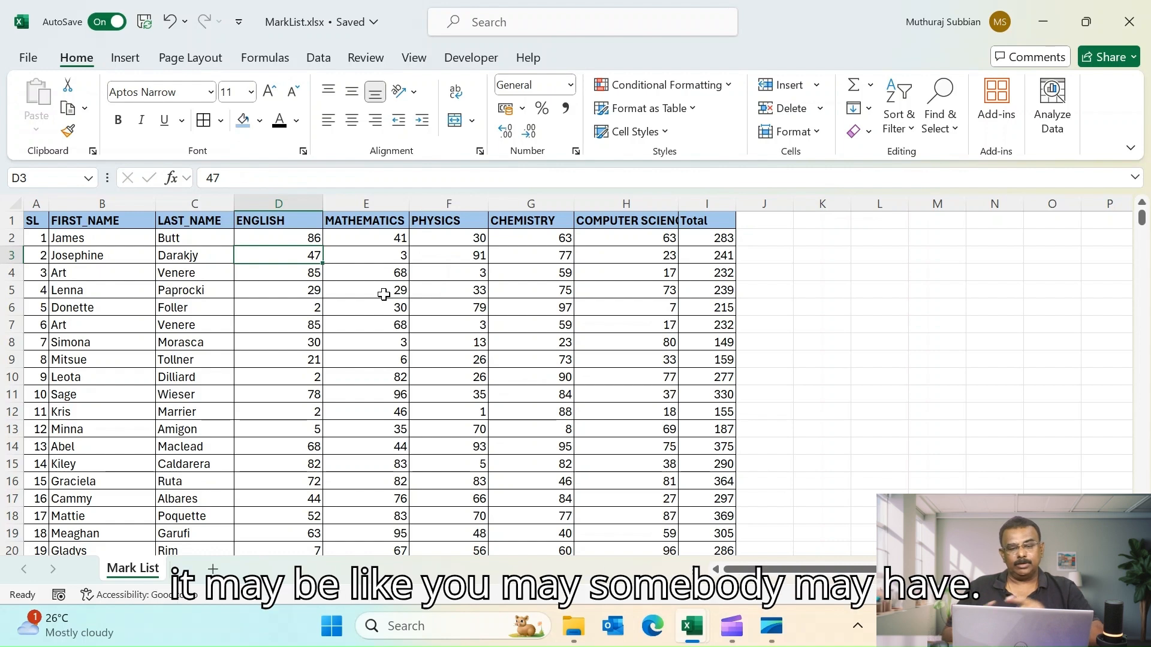
left_click(305, 238)
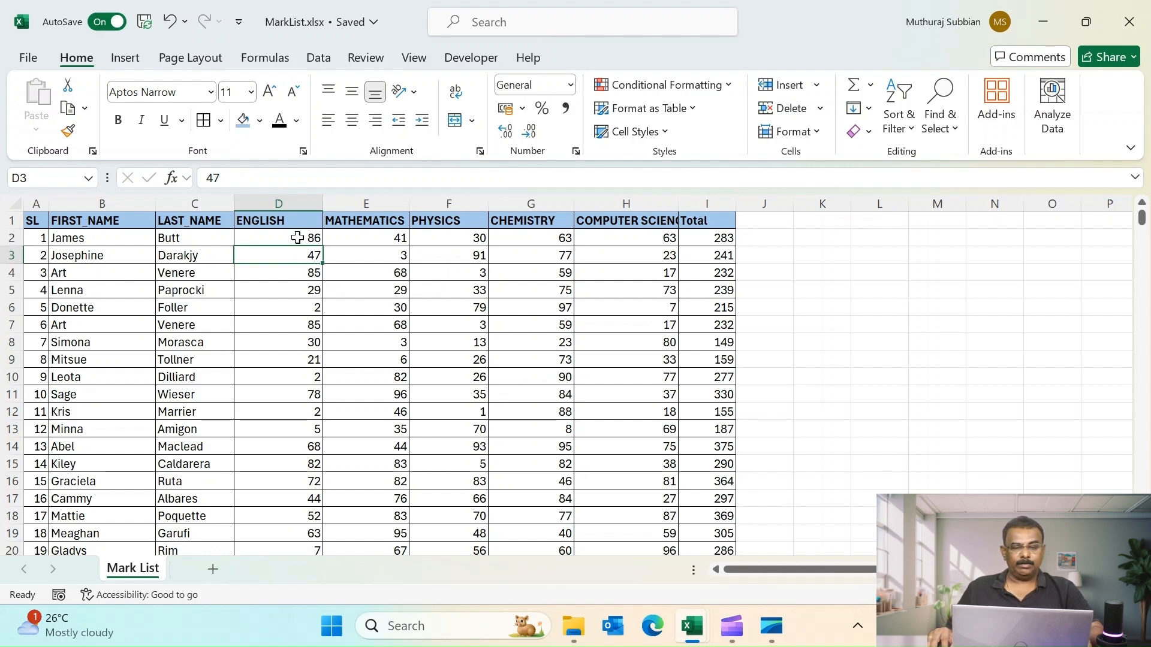
key("Right")
key("Right")
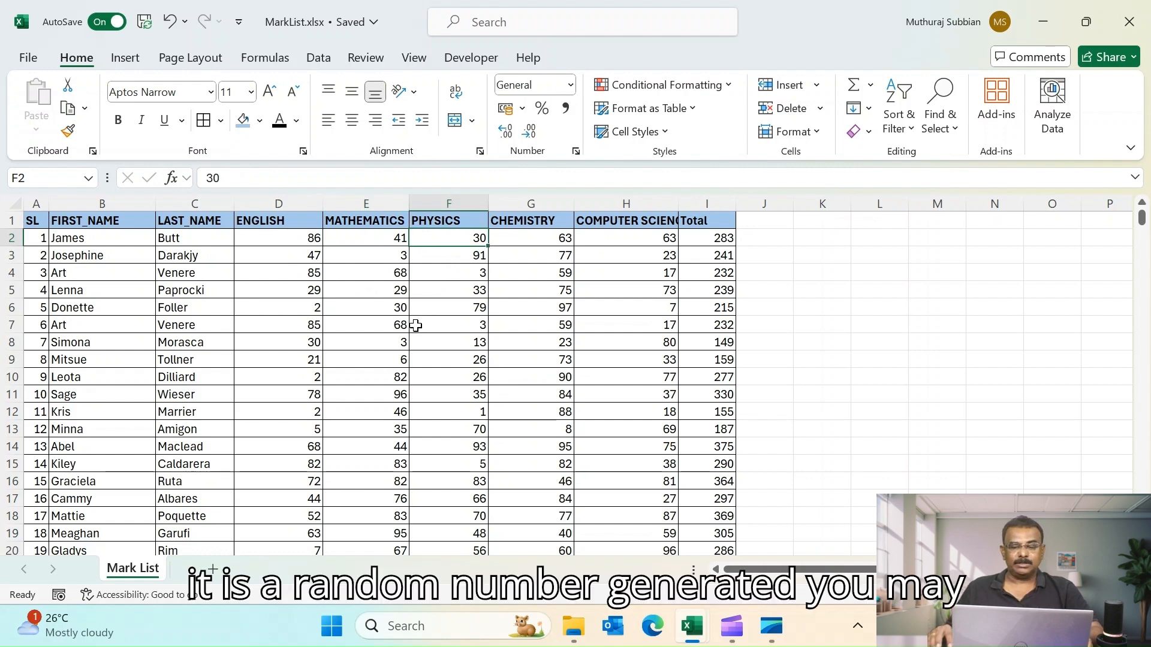
- Label cell K1 as Passing Score, enter 35 beside it in L1, and autofit the label column
left_click(824, 279)
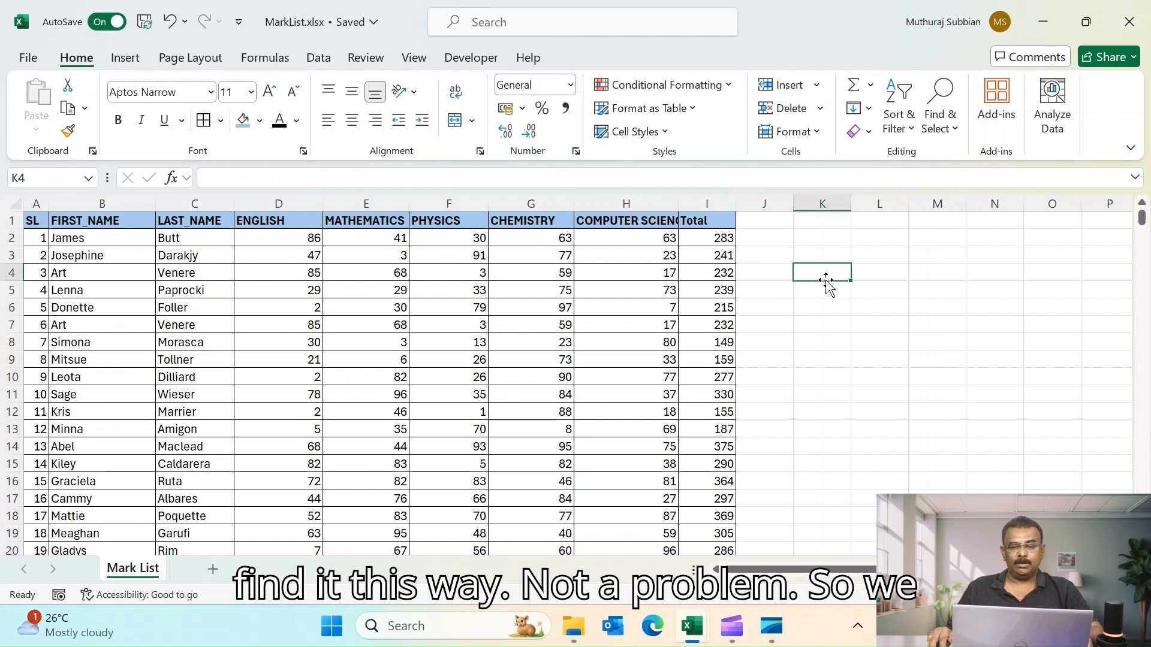
left_click(825, 221)
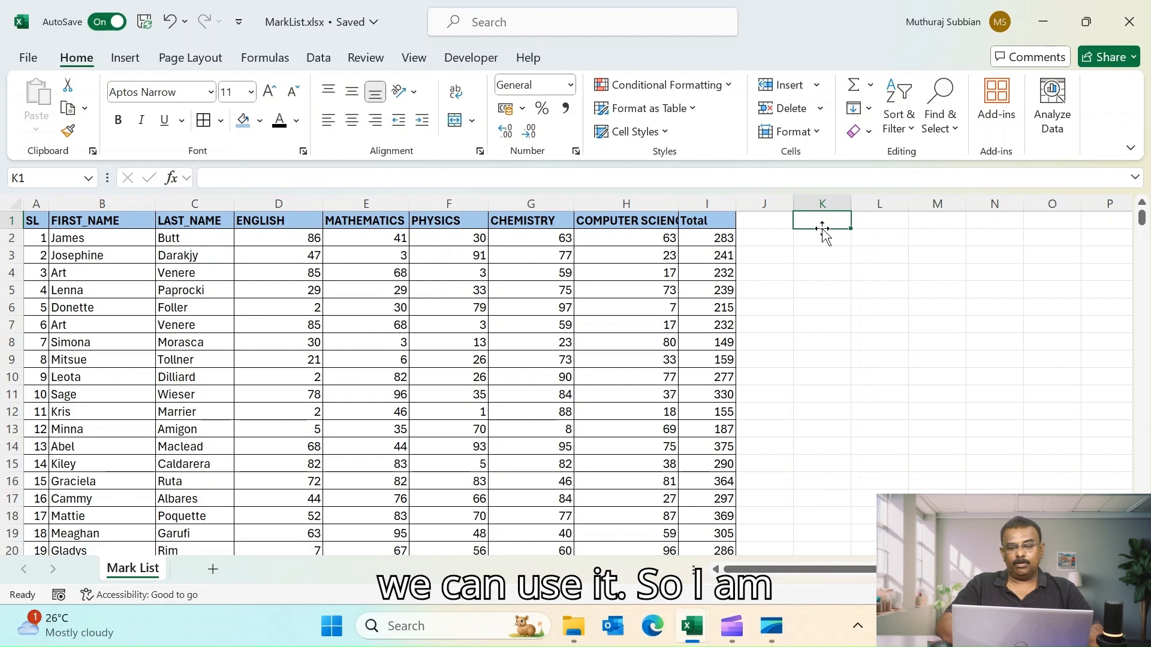
type("Passing Score")
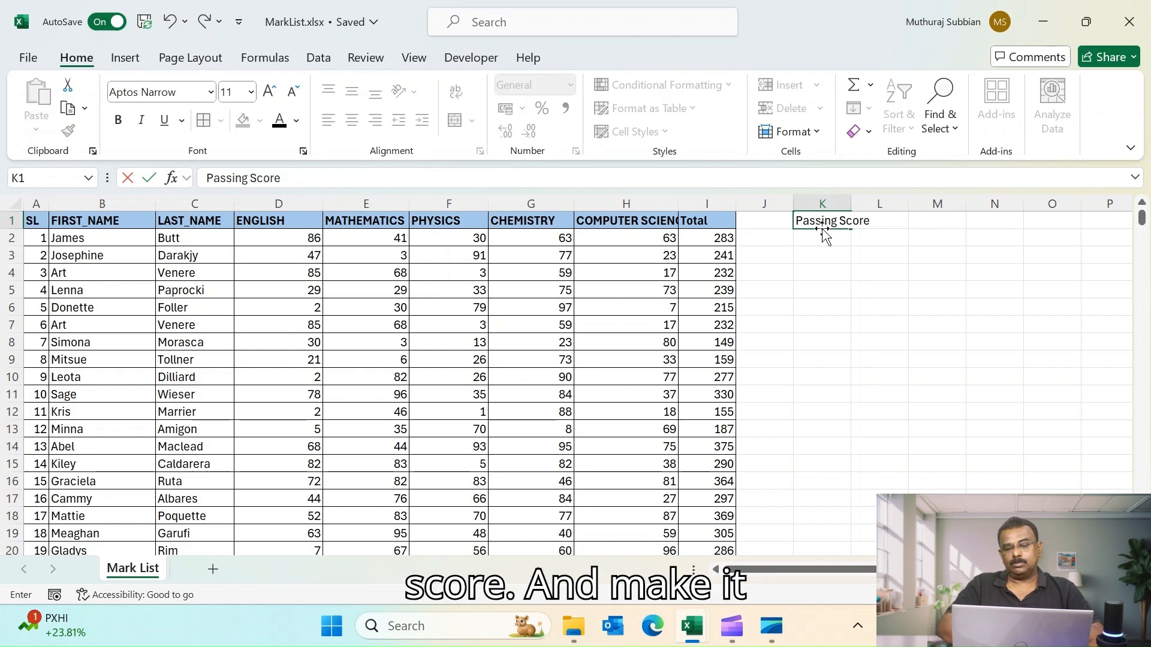
key("Tab")
type("35")
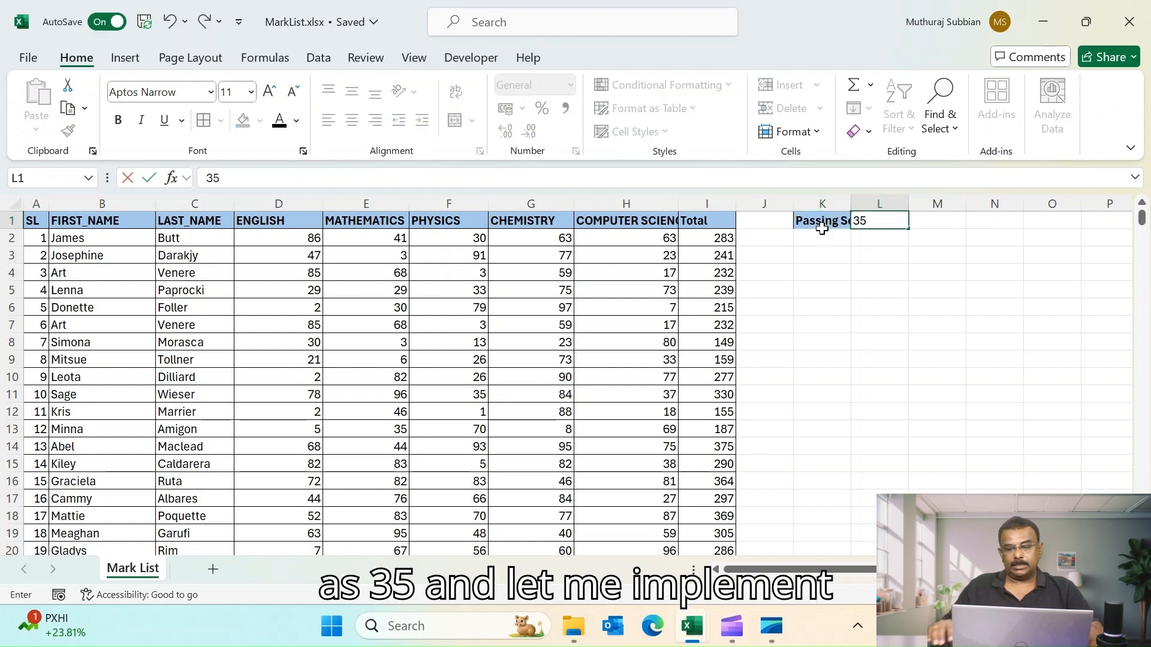
left_click(865, 303)
double_click(845, 199)
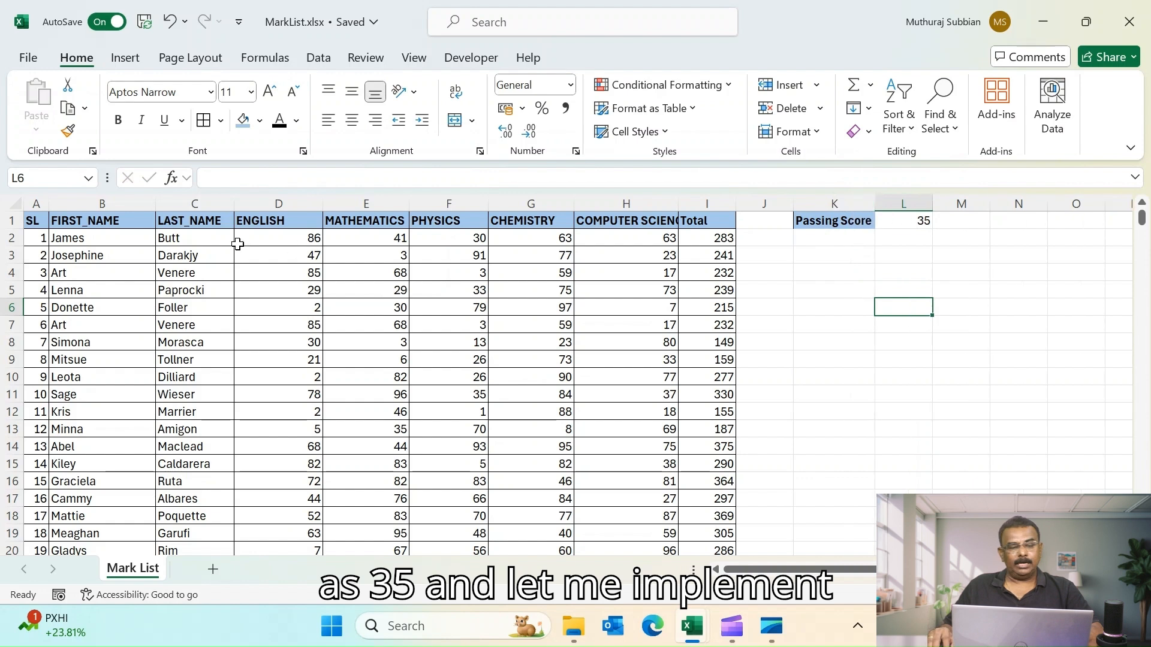
- Add a Less Than rule to the first English mark, referencing the passing score cell $L$1, formatted as Red Text
left_click(278, 237)
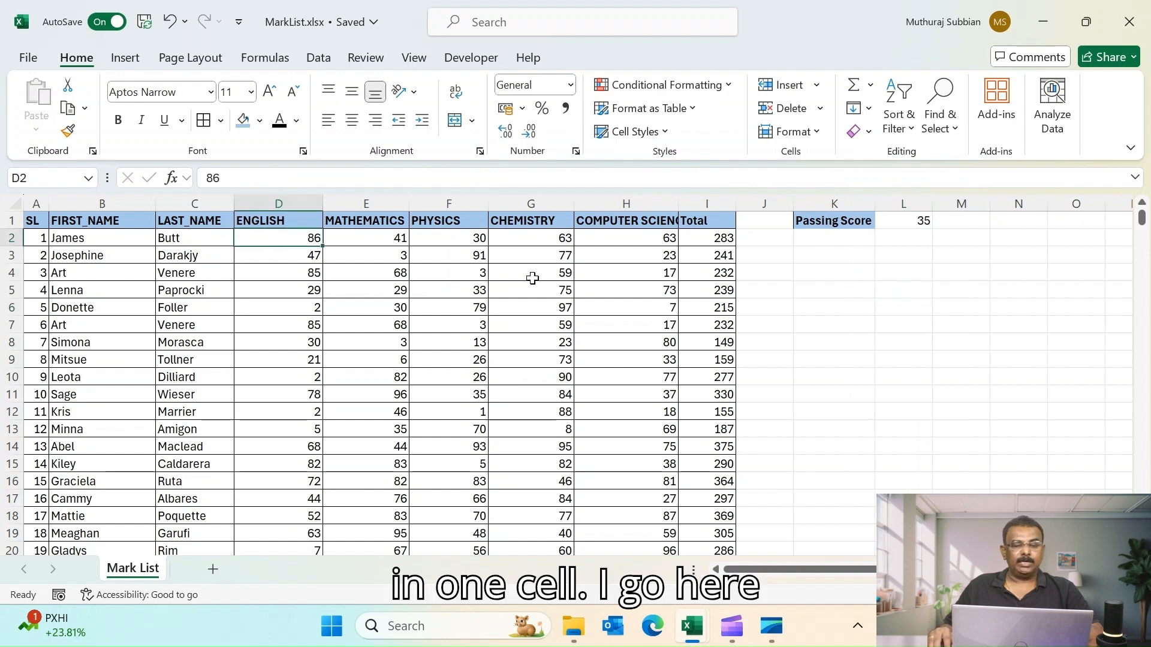
left_click(729, 87)
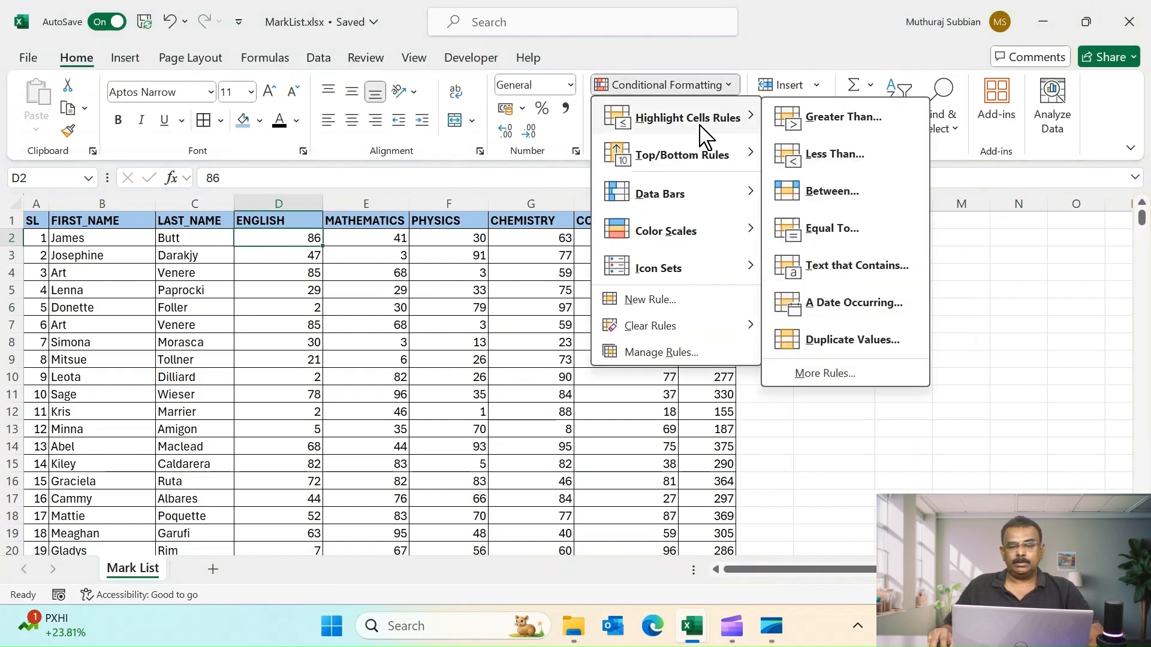
left_click(834, 149)
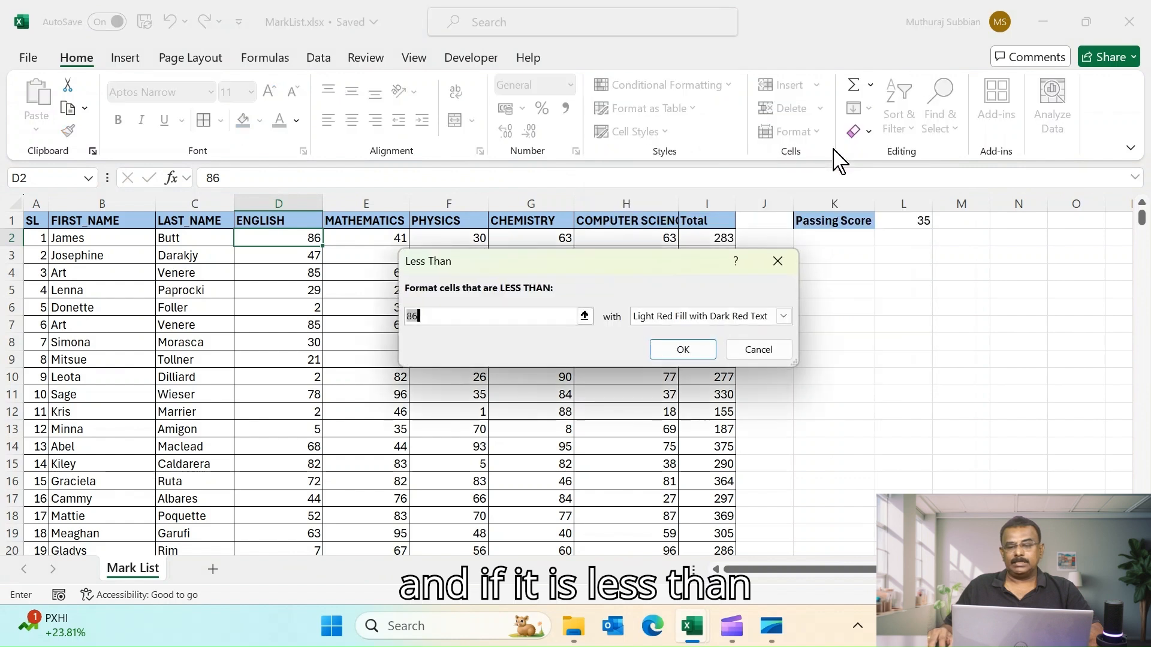
left_click(927, 220)
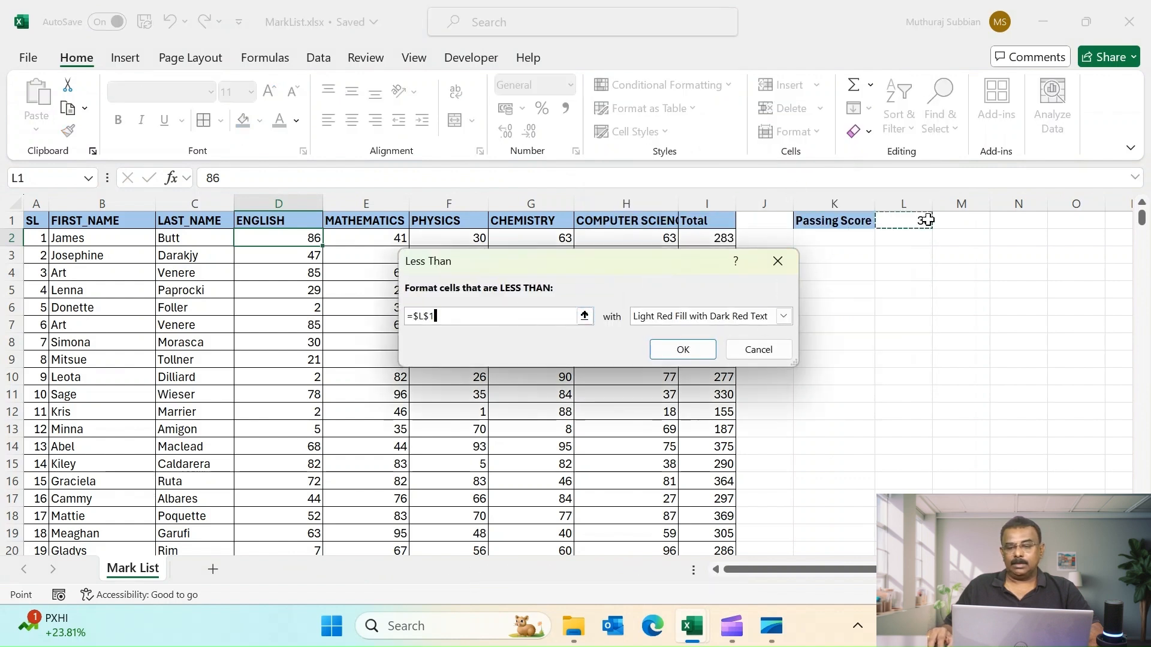
left_click(783, 316)
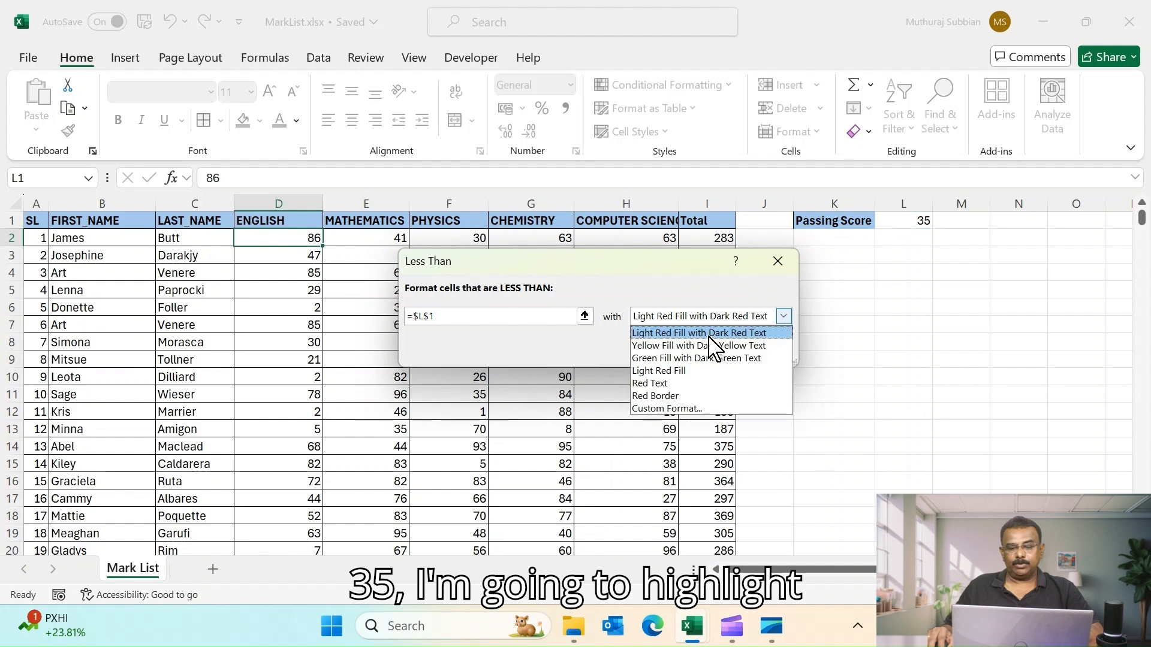
left_click(651, 384)
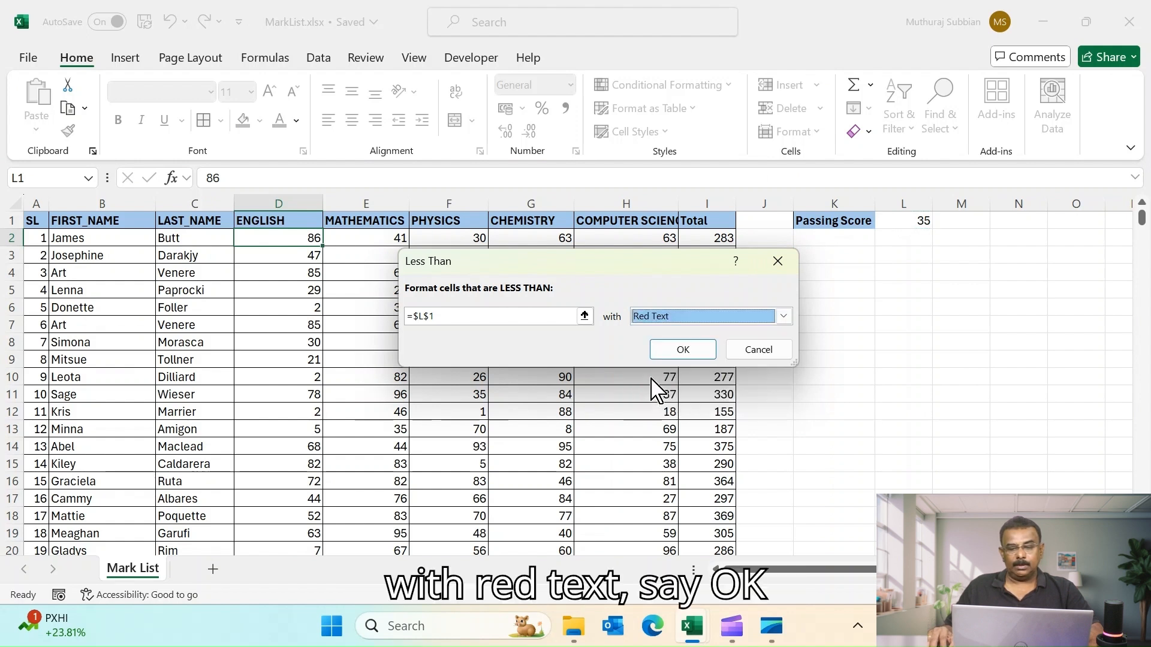
left_click(683, 350)
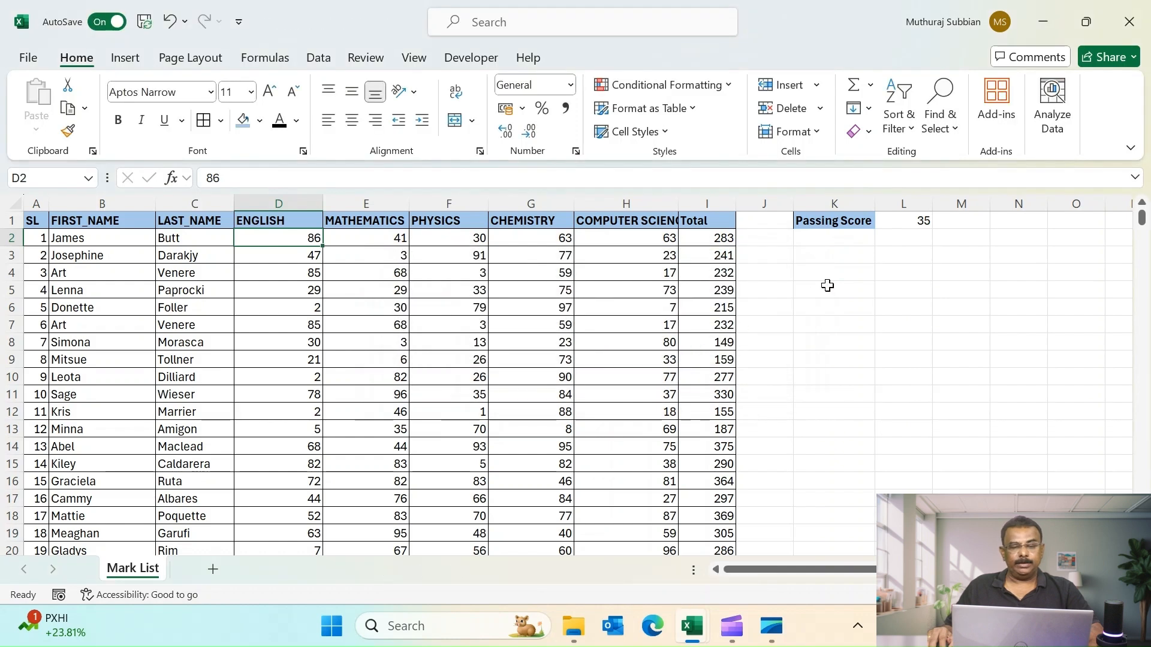
- Copy that cell's conditional formatting onto all subject marks from English to Computer Science using Paste Special formats
key("ctrl+c")
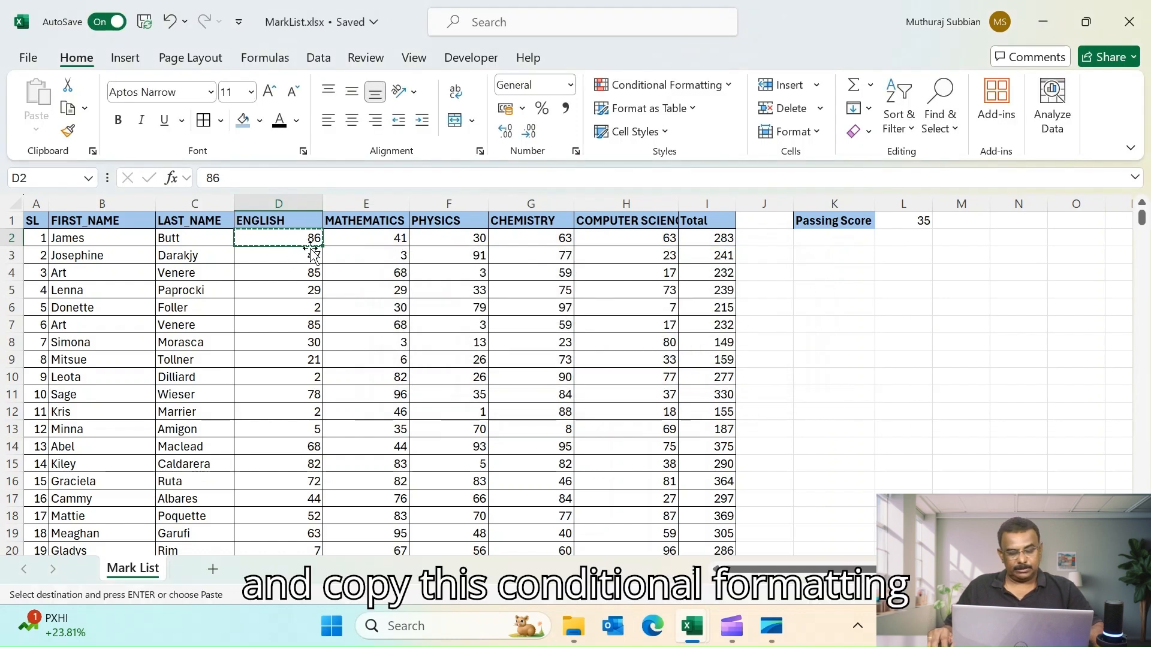
key("ctrl+shift+Right")
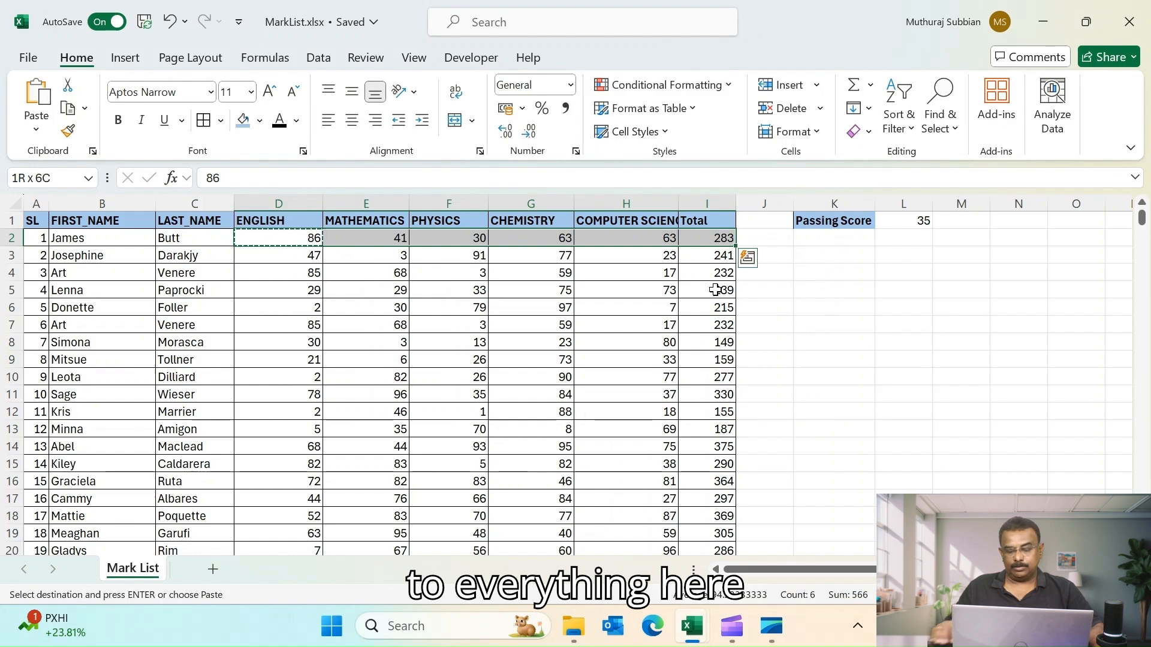
key("ctrl+shift+Down")
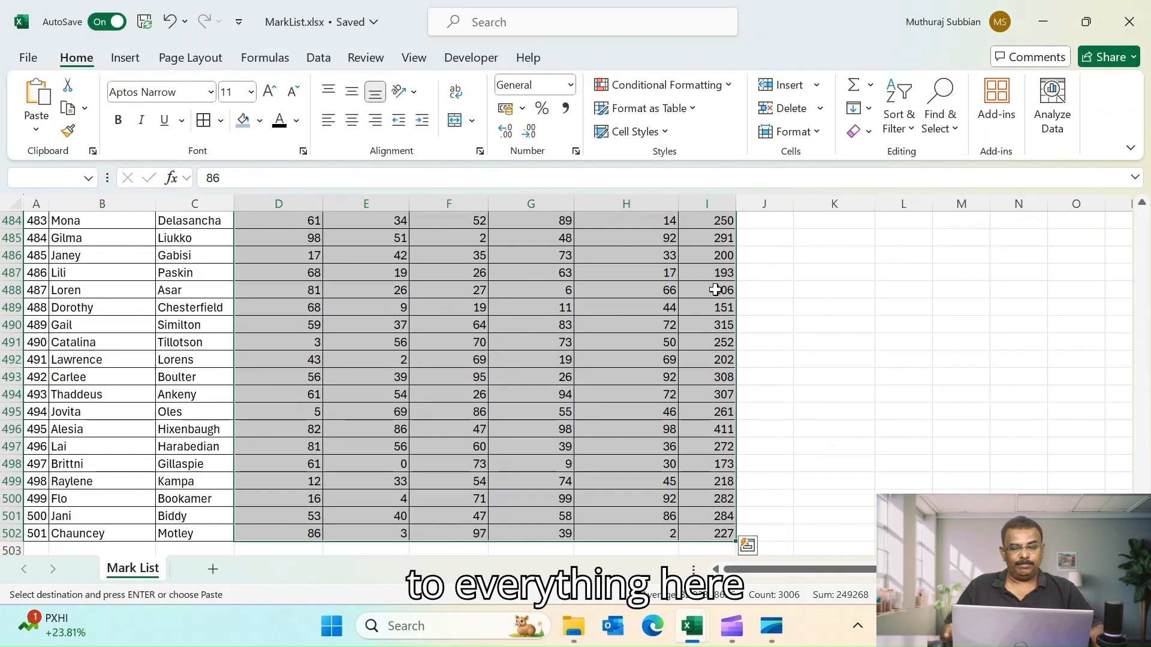
key("shift+Left")
right_click(469, 367)
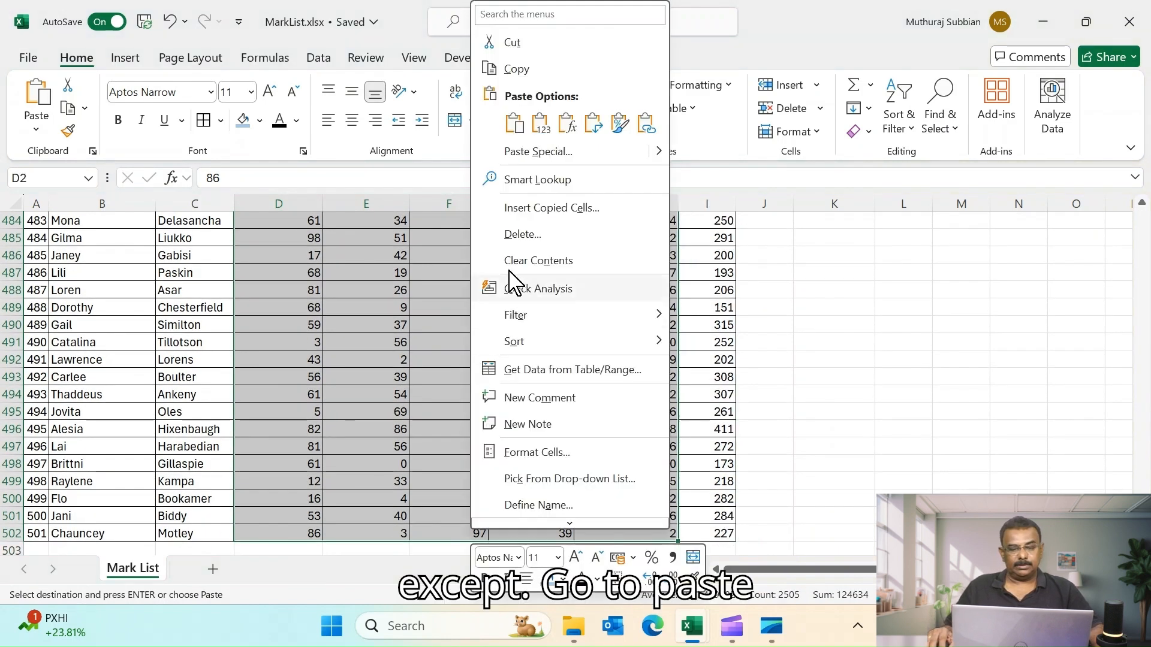
left_click(526, 155)
left_click(375, 132)
left_click(580, 310)
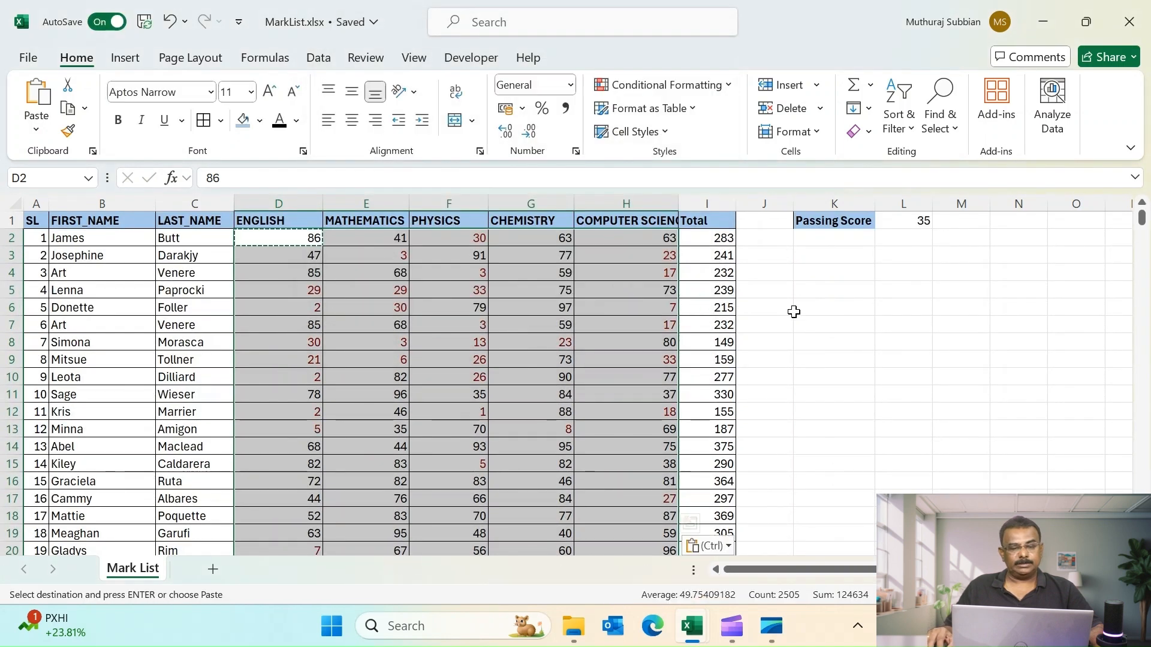
left_click(827, 307)
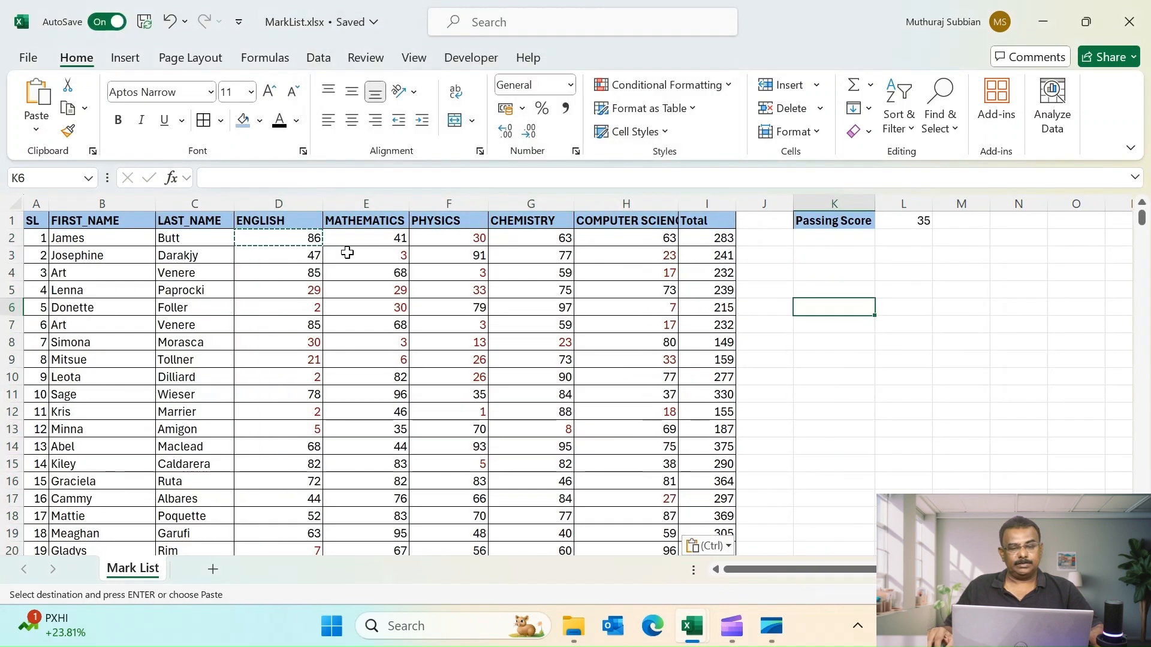
- Edit the Cell Value < $L$1 rule in the Rules Manager to use a Bold font style, and apply it
left_click(307, 290)
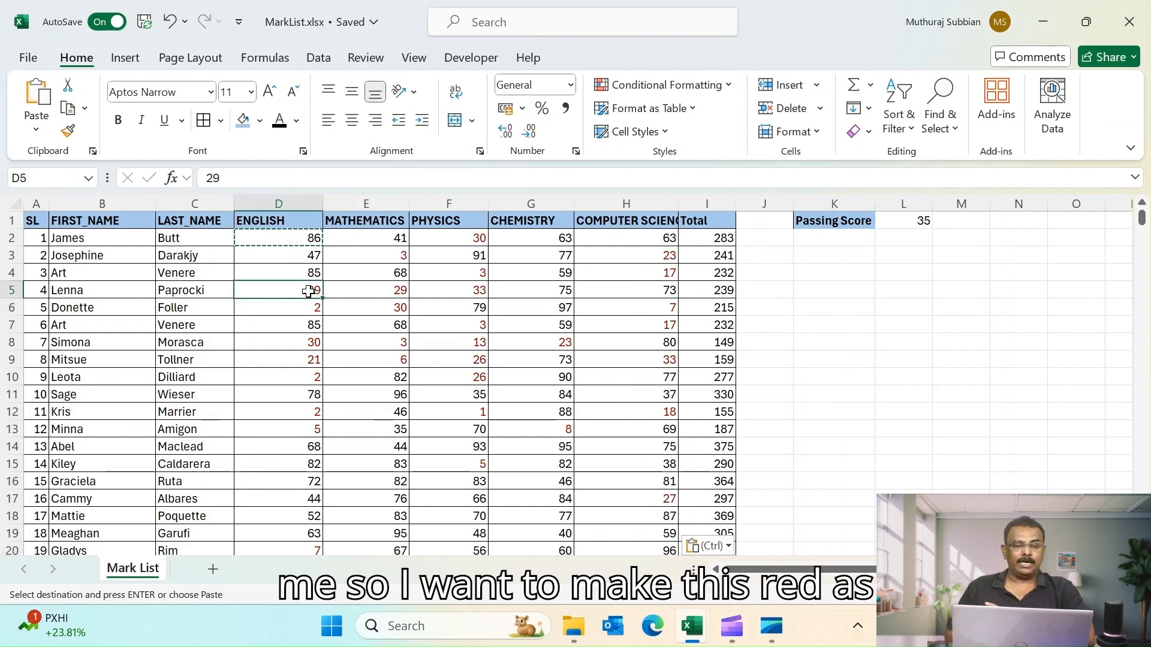
left_click(247, 239)
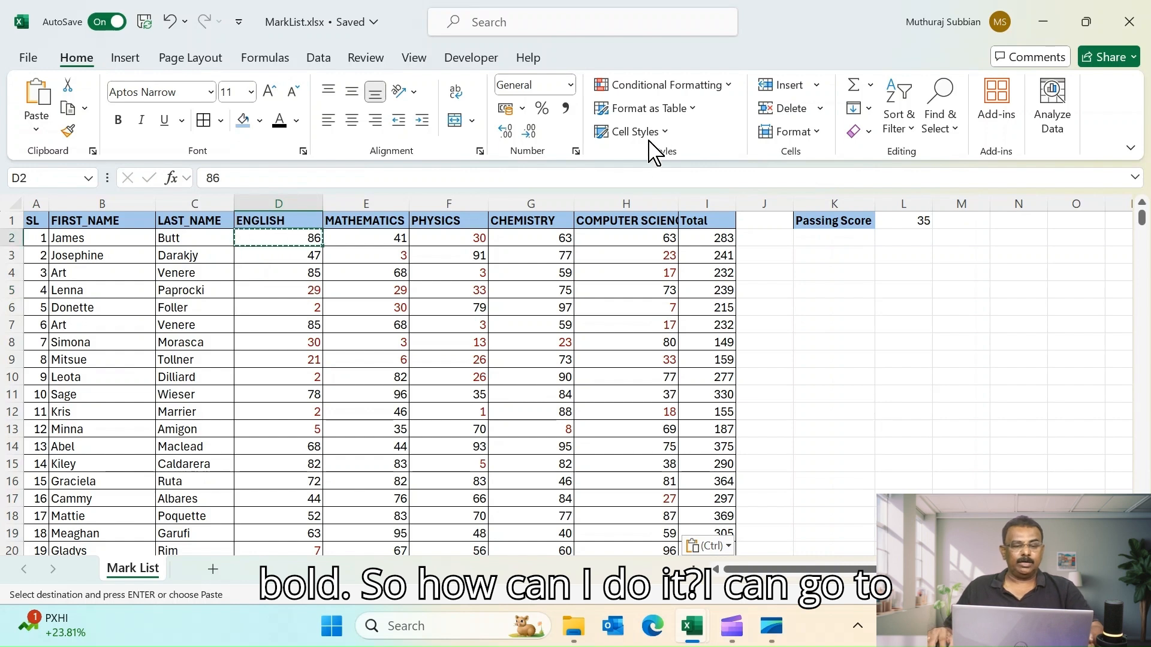
left_click(736, 88)
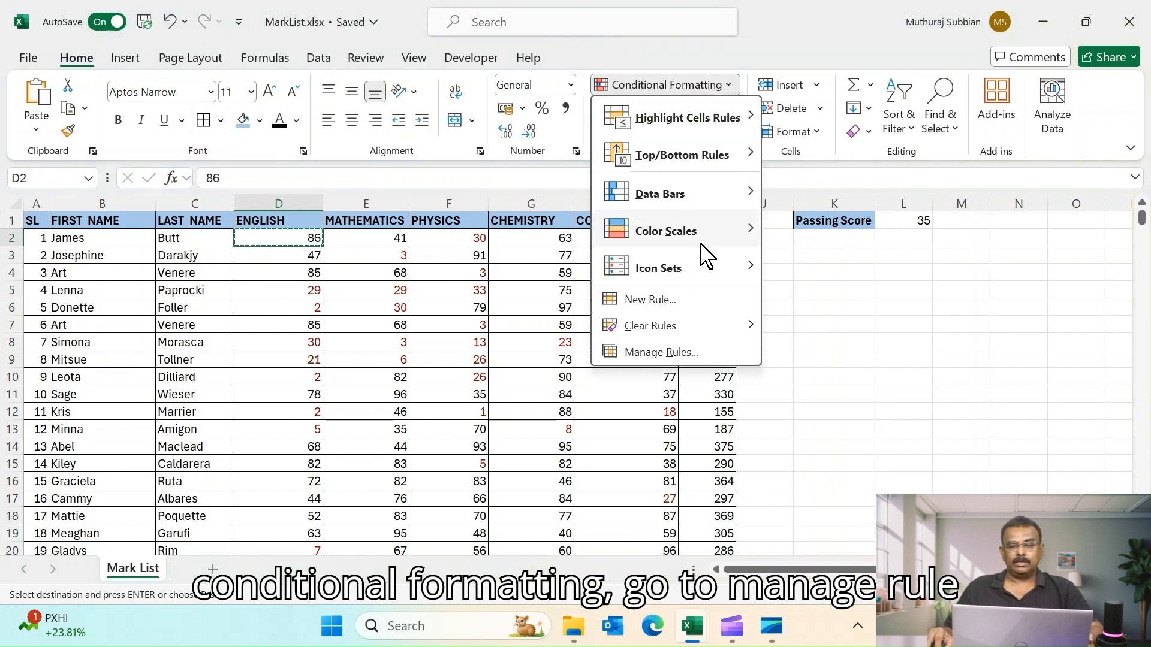
left_click(656, 351)
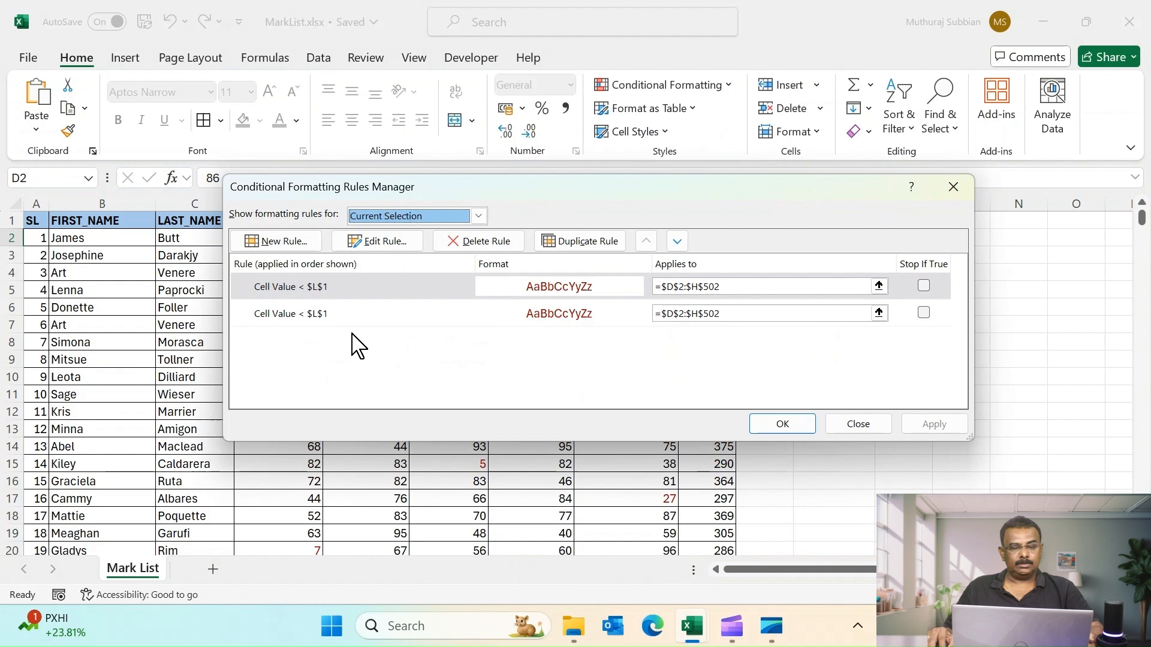
double_click(550, 313)
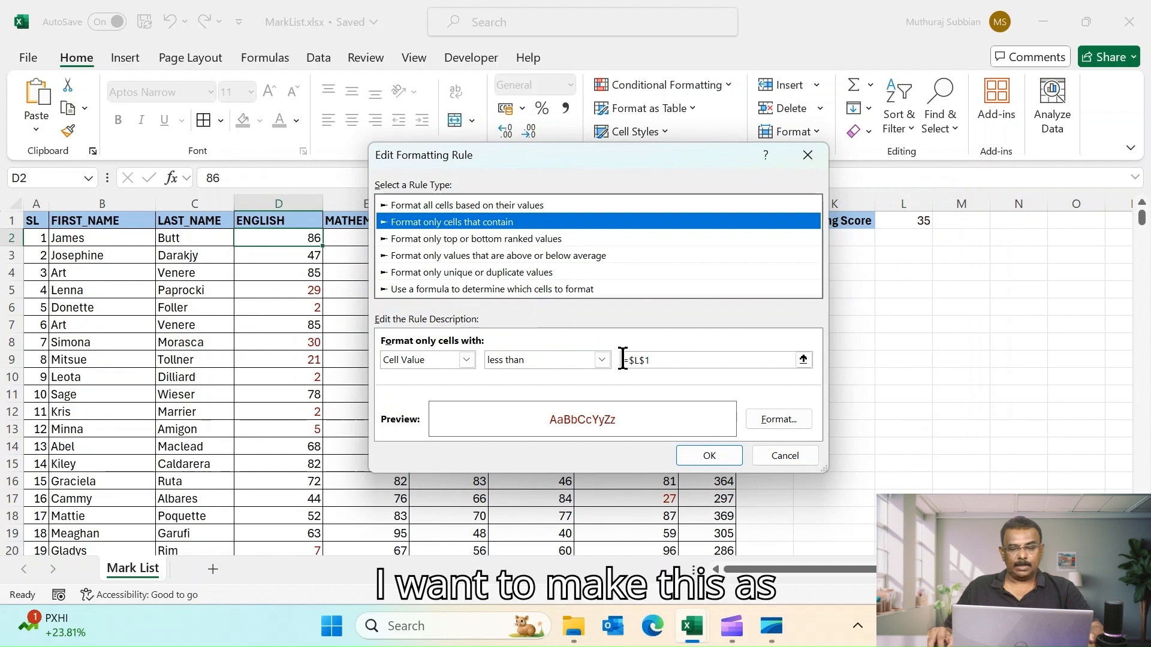
left_click(775, 423)
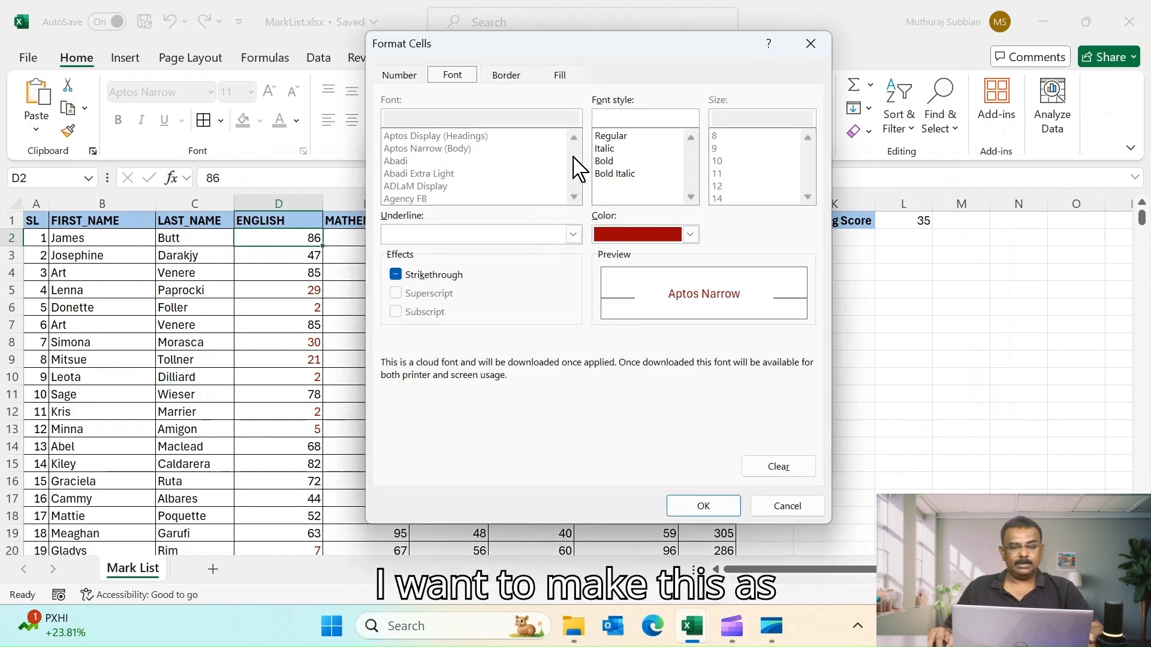
left_click(520, 82)
left_click(448, 78)
left_click(617, 162)
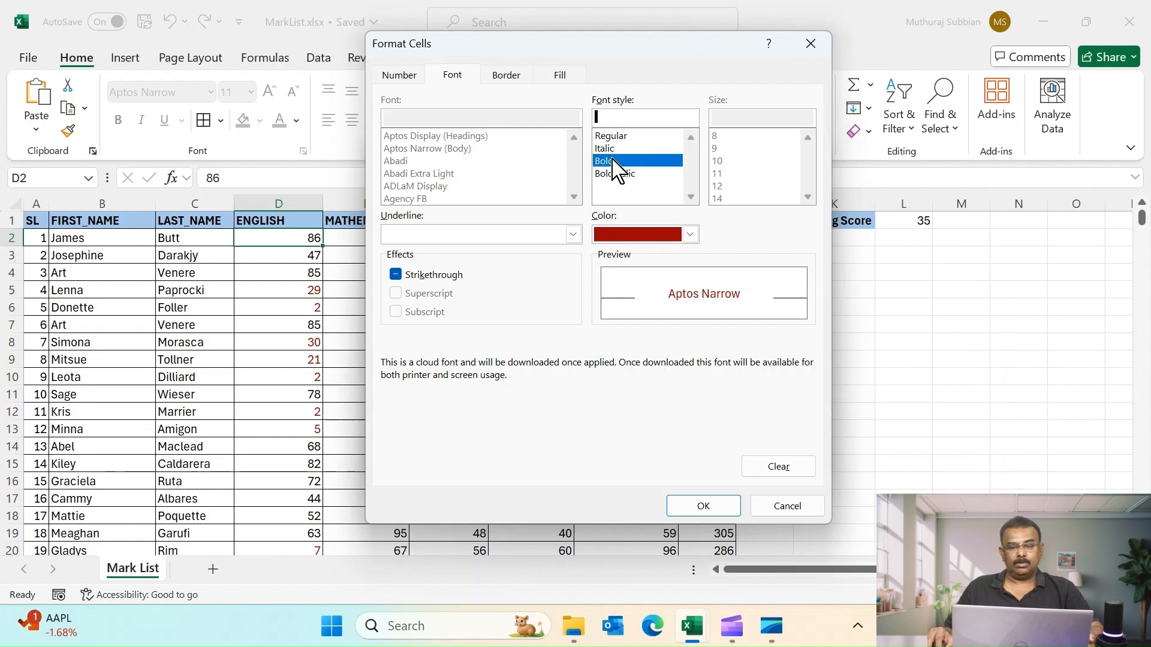
left_click(707, 511)
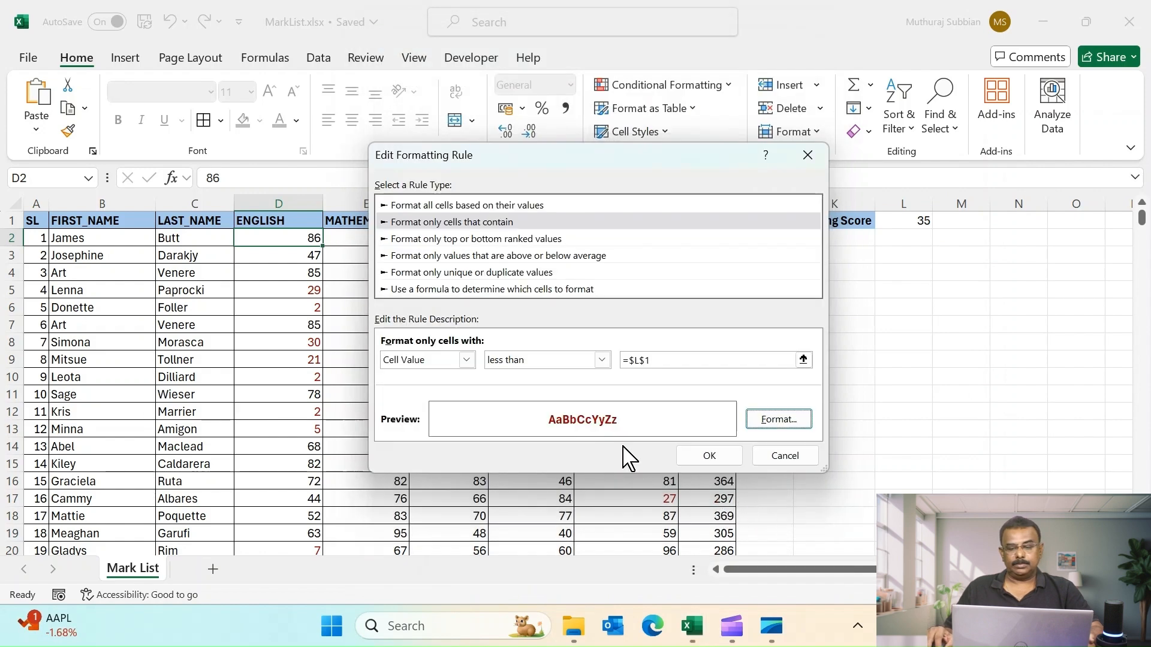
left_click(709, 457)
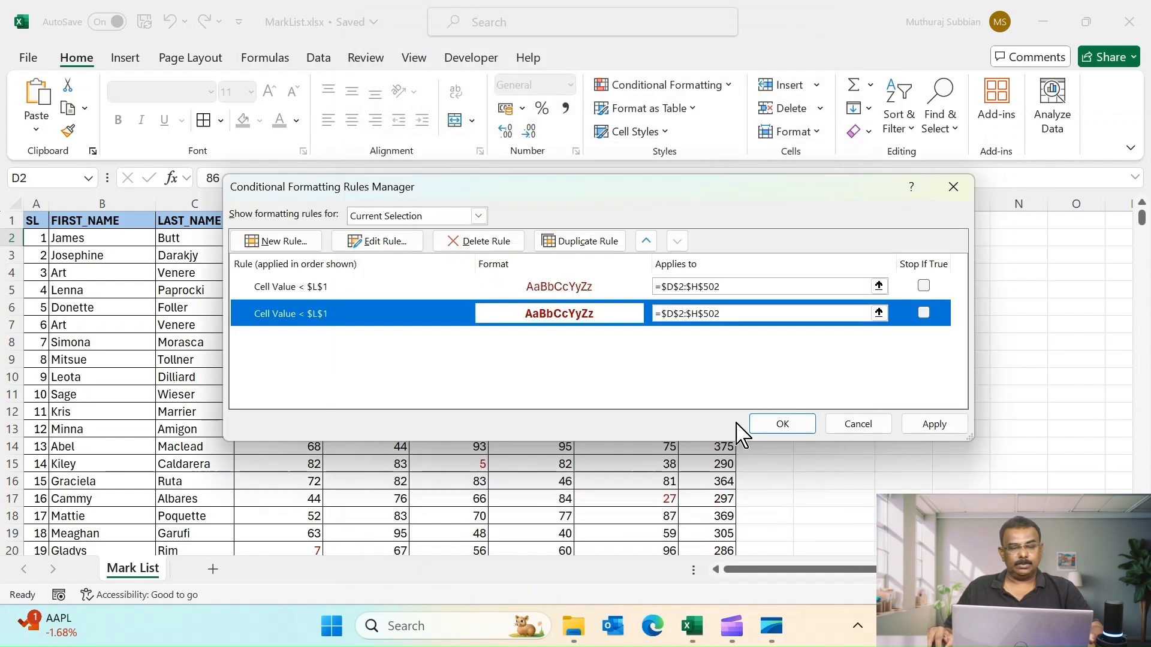
left_click(797, 428)
left_click(837, 384)
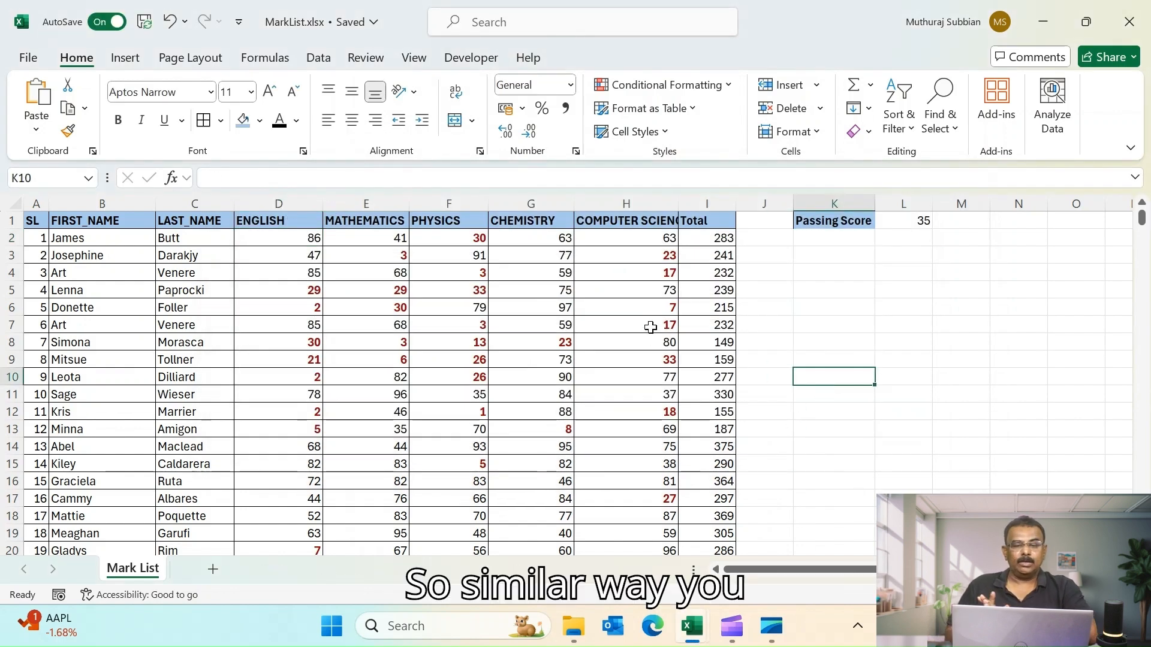
left_click(730, 87)
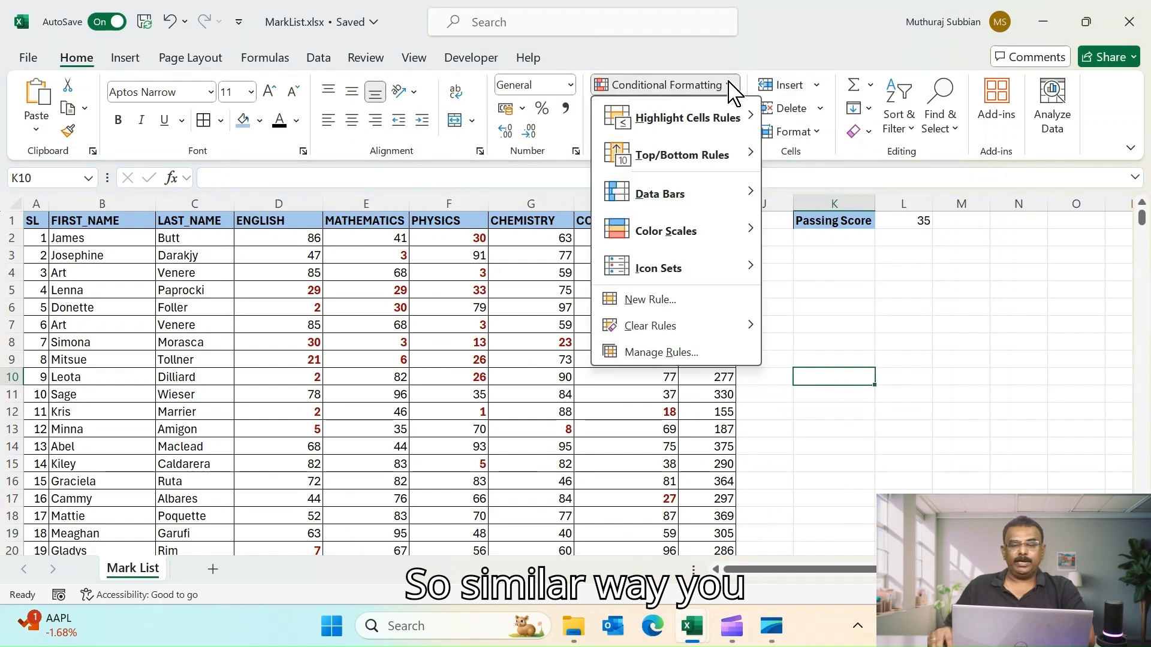
mouse_move(706, 145)
mouse_move(729, 122)
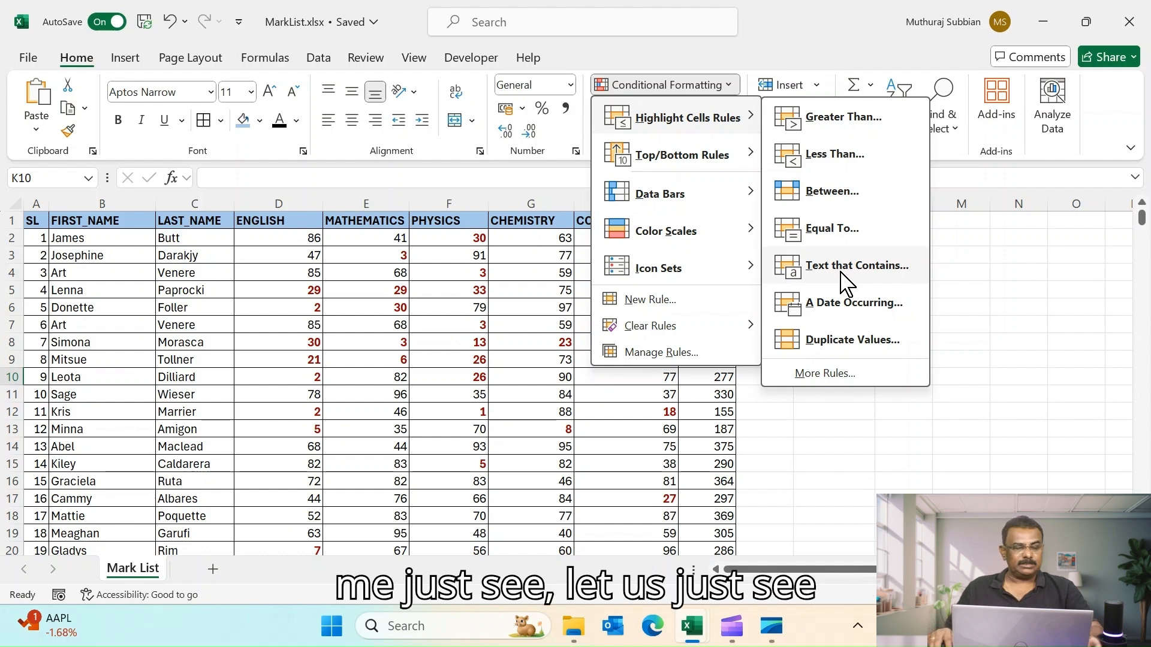
left_click(989, 368)
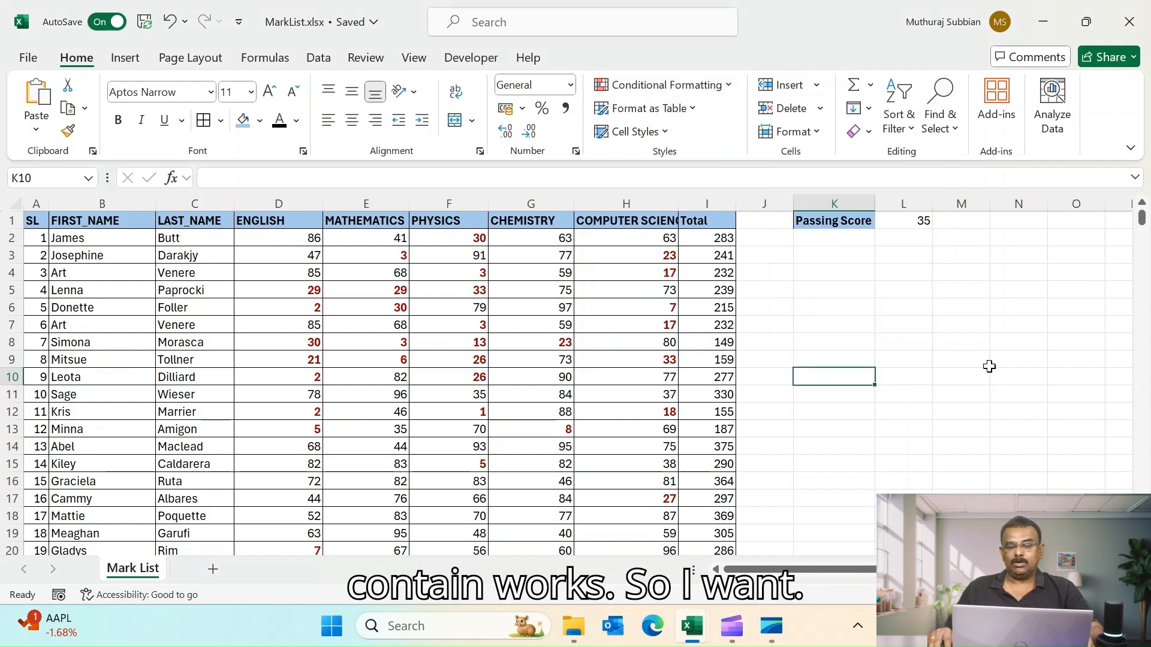
- Highlight first names in column B containing Art with a Text that Contains rule using Light Red Fill with Dark Red Text
left_click(75, 220)
key("ctrl+shift+Down")
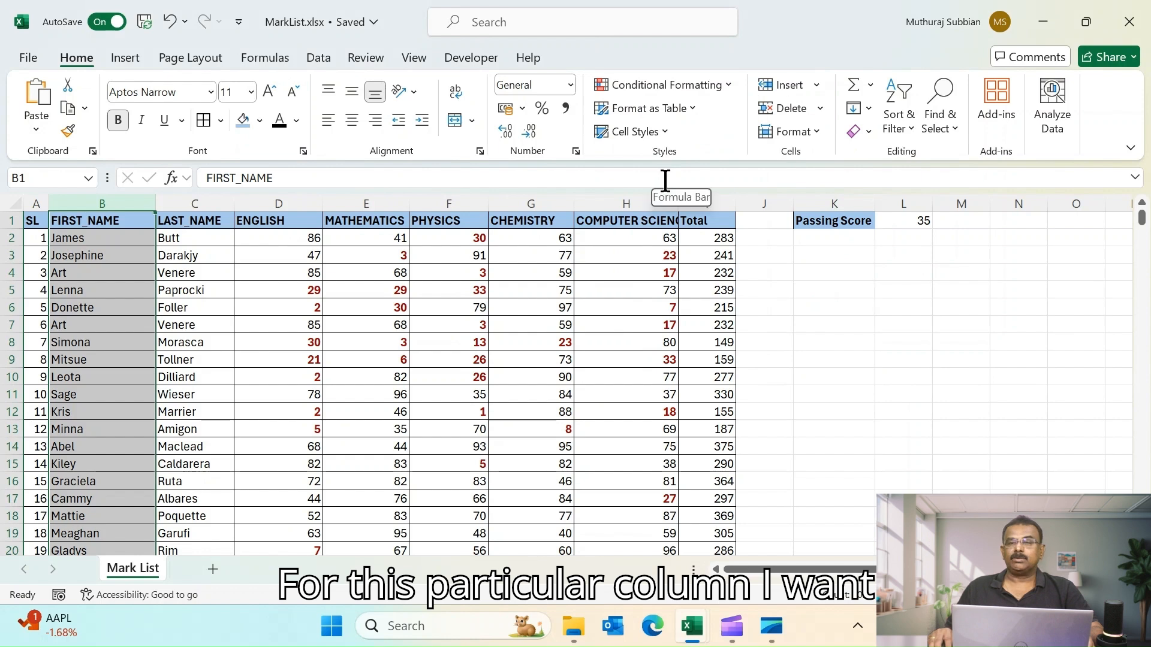
left_click(729, 85)
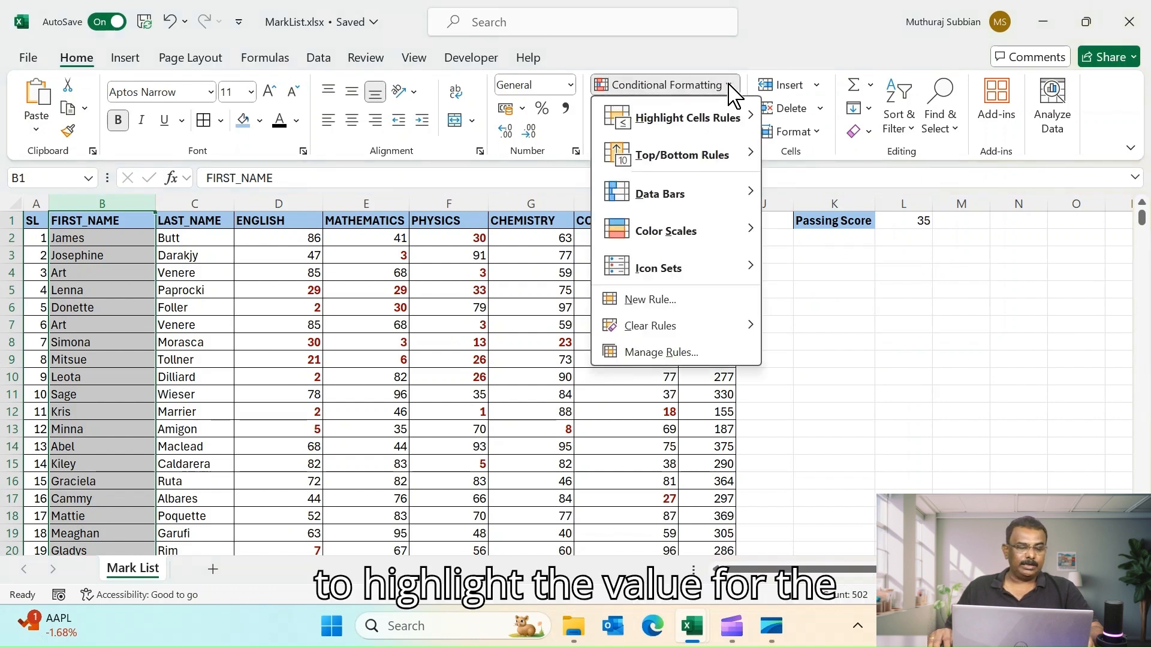
mouse_move(713, 189)
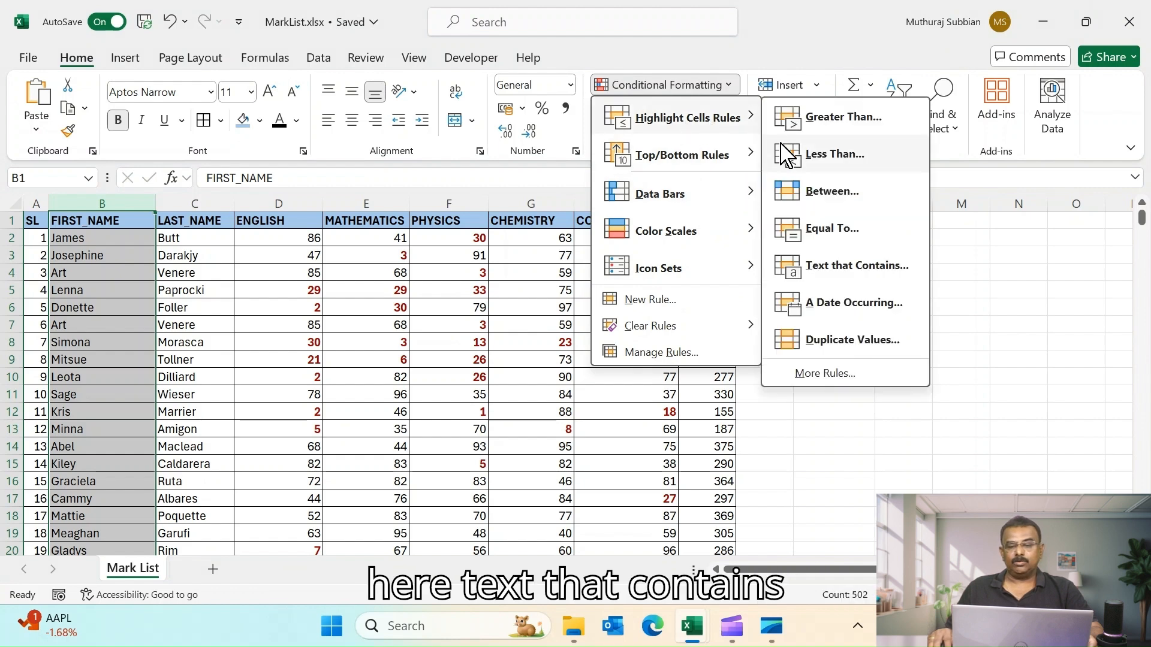
left_click(837, 276)
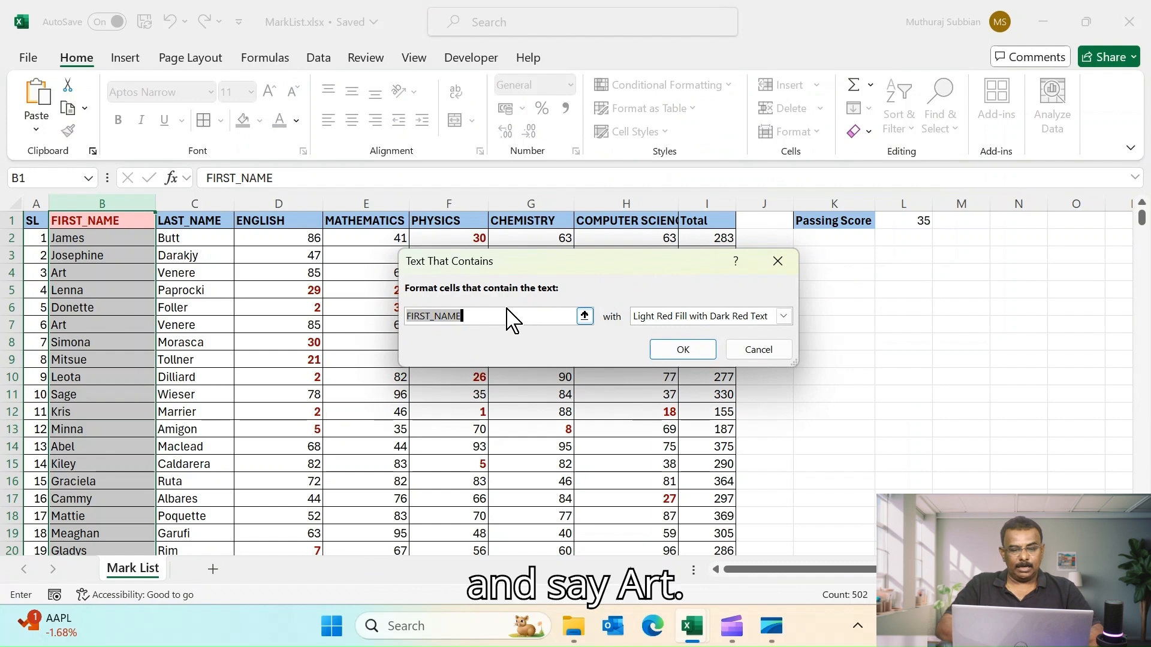
type("Art")
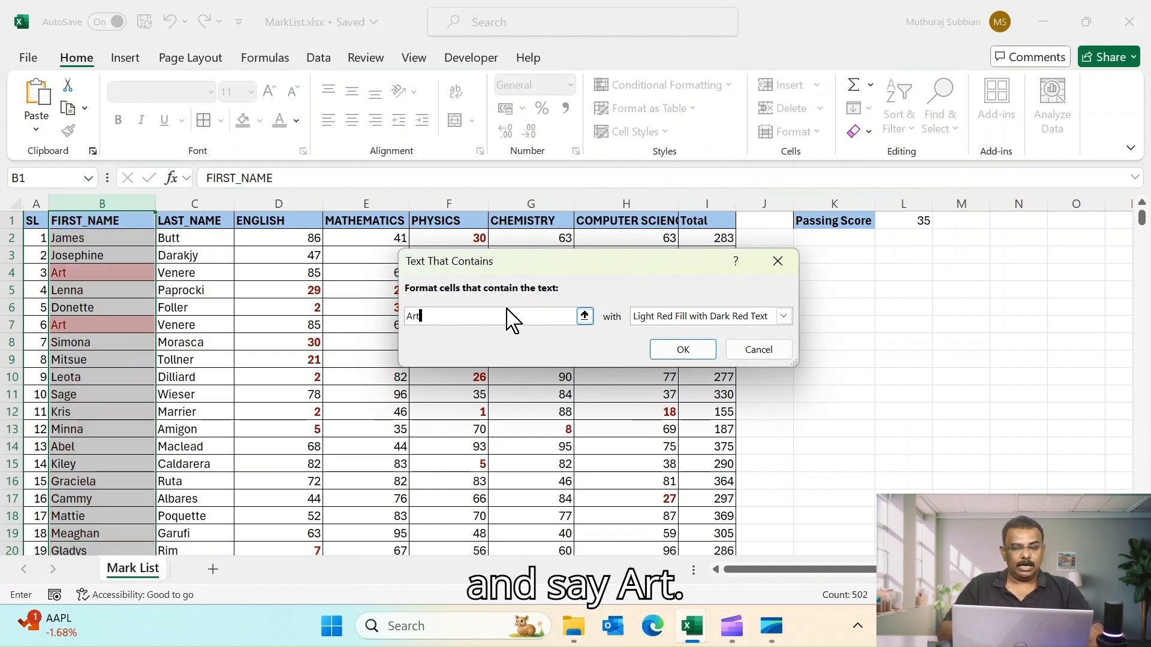
left_click(682, 352)
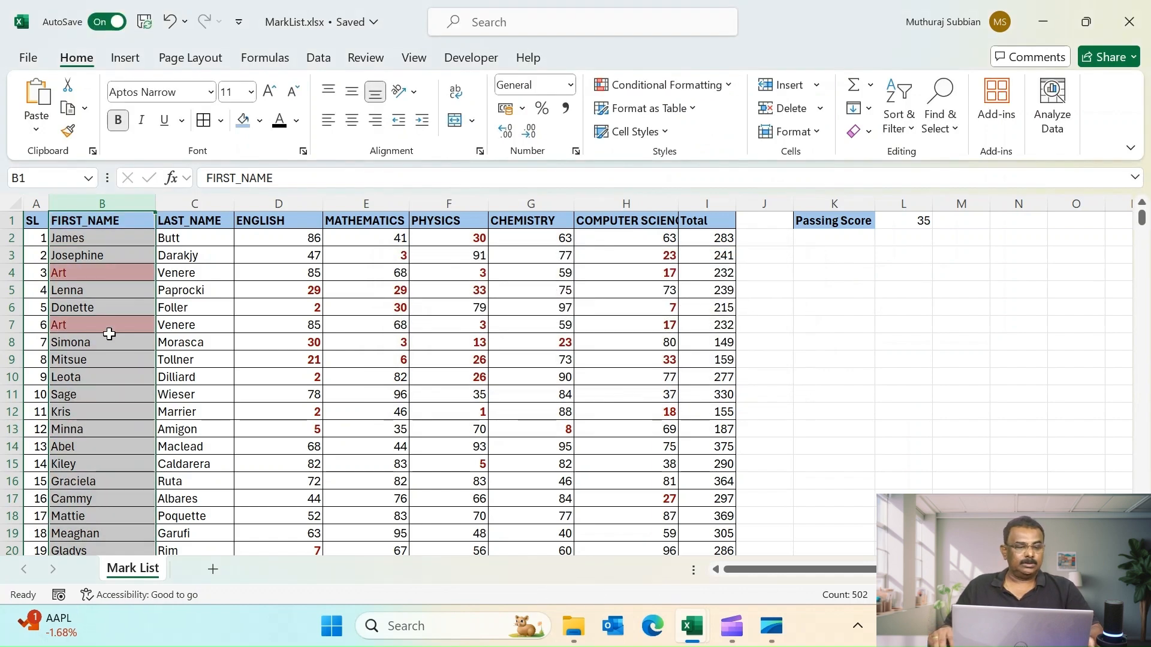
- Undo the Text that Contains rule on the first names
left_click(175, 323)
left_click(73, 277)
left_click(93, 326)
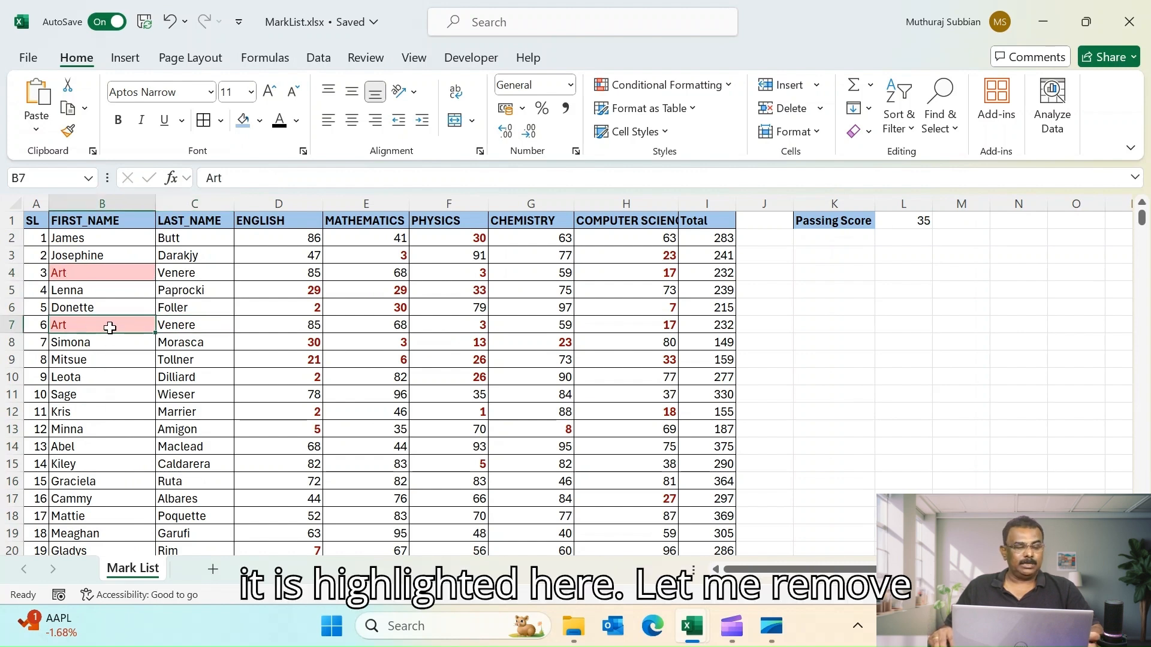
key("ctrl+z")
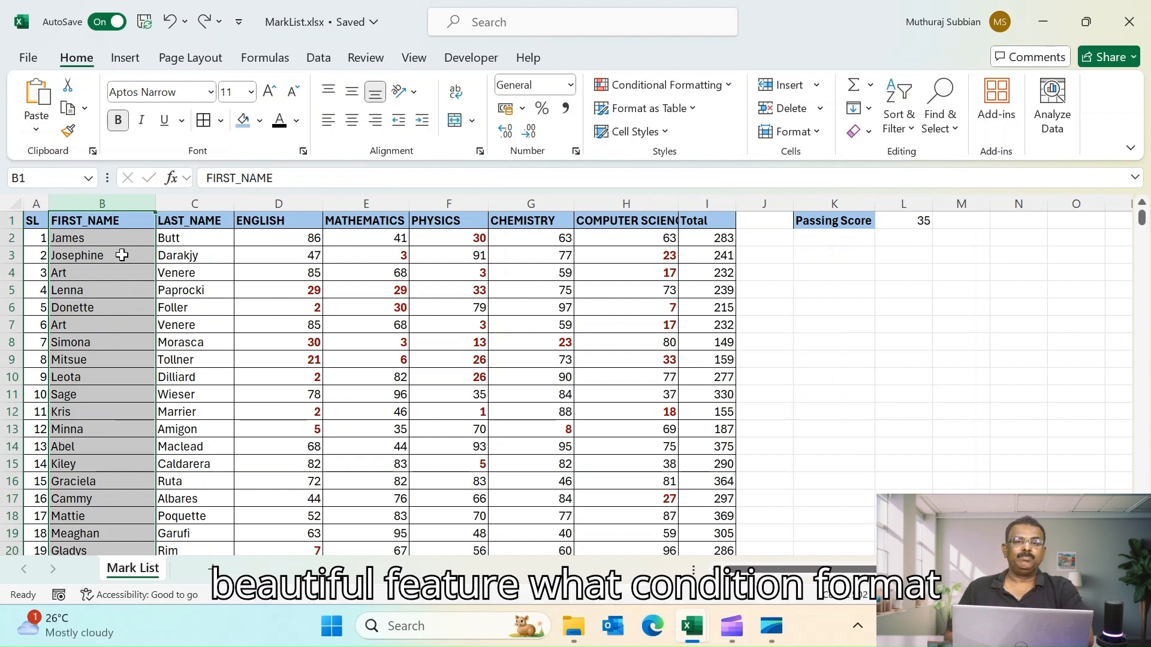
- Browse the student list down to its last record and back to the top
left_click(857, 374)
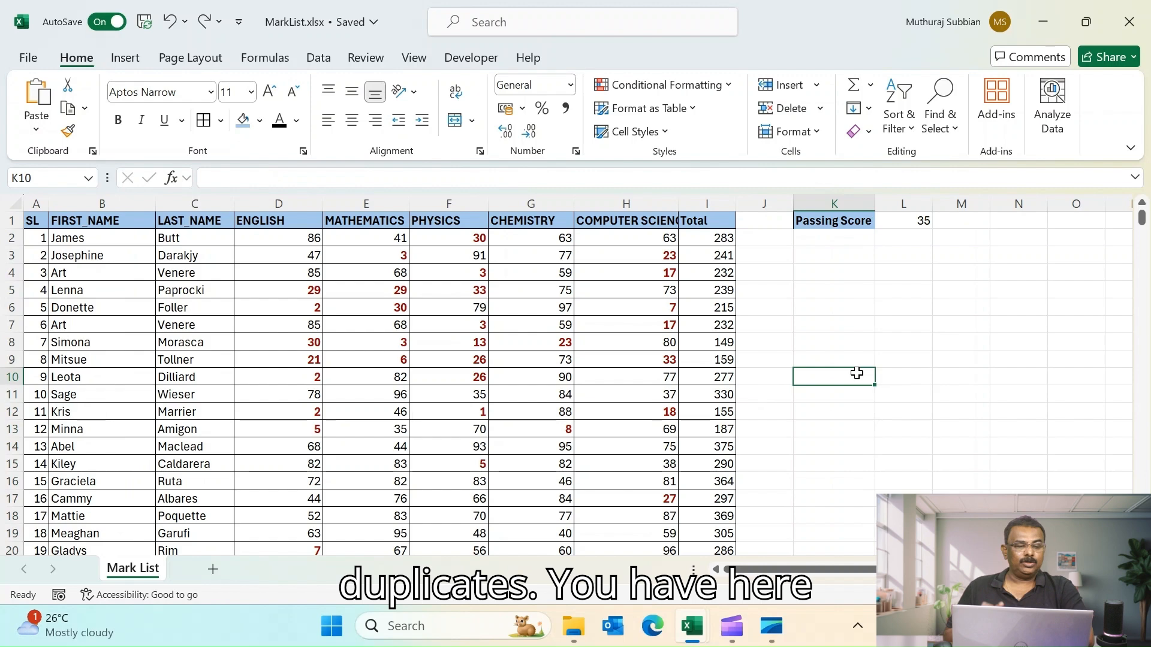
scroll(195, 470, "down", 4)
left_click(90, 467)
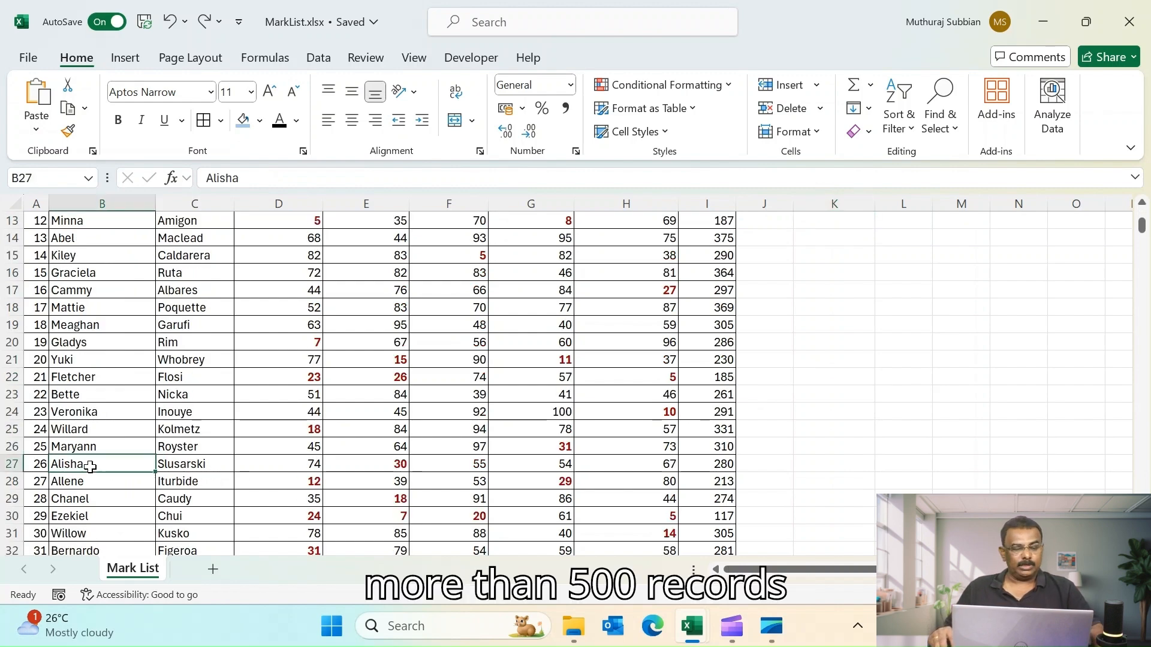
key("ctrl+Down")
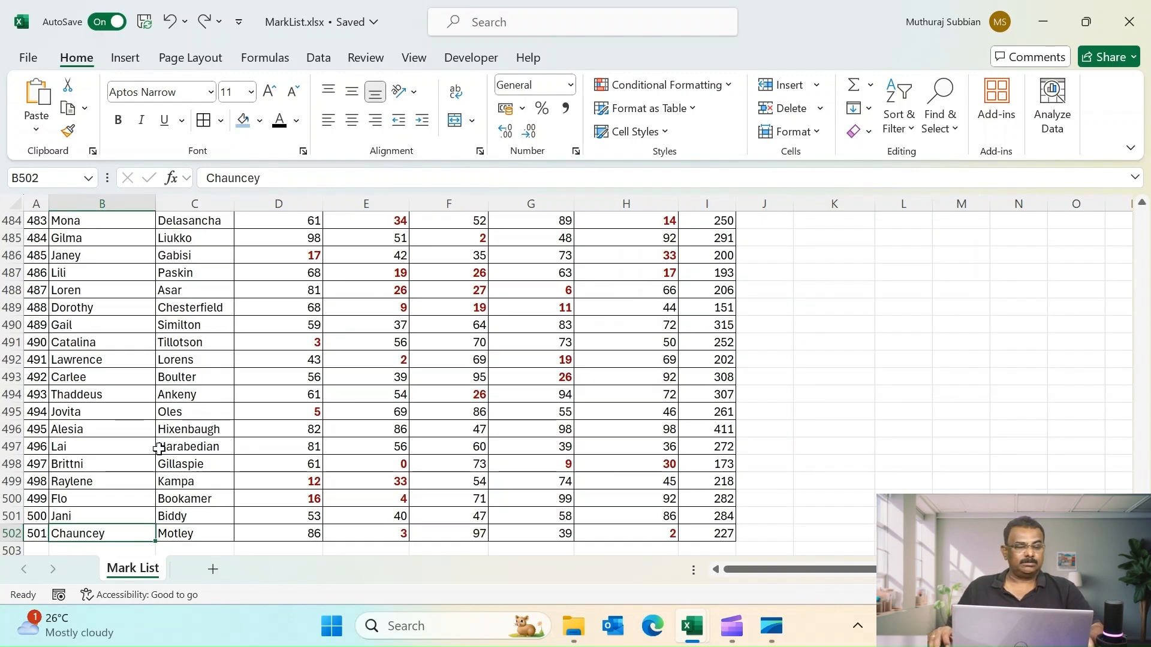
scroll(159, 449, "up", 20)
scroll(159, 444, "up", 20)
left_click_drag(1142, 267, 1142, 215)
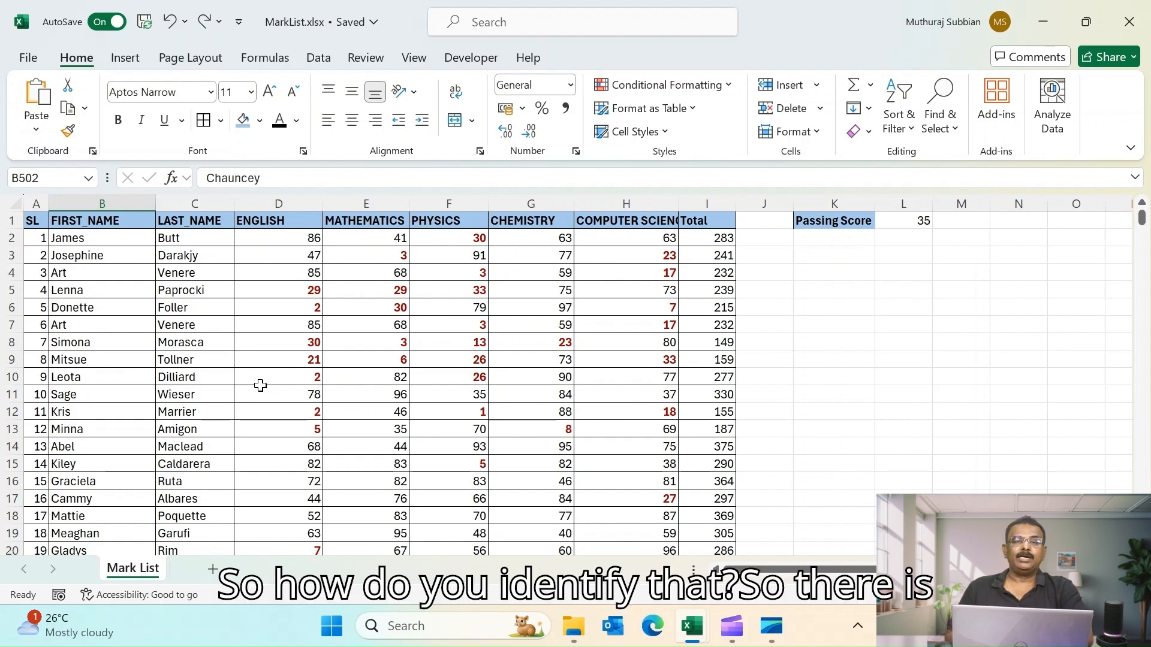
- Highlight duplicate first names in column B with a Duplicate Values rule using Light Red Fill
left_click(90, 204)
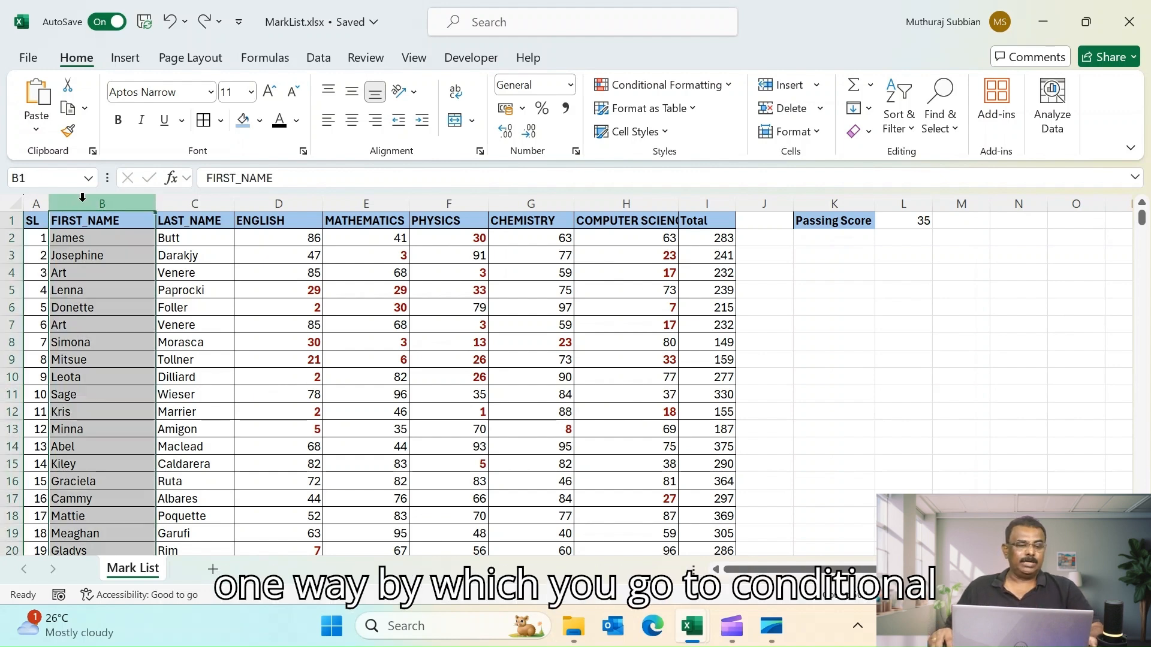
left_click(731, 89)
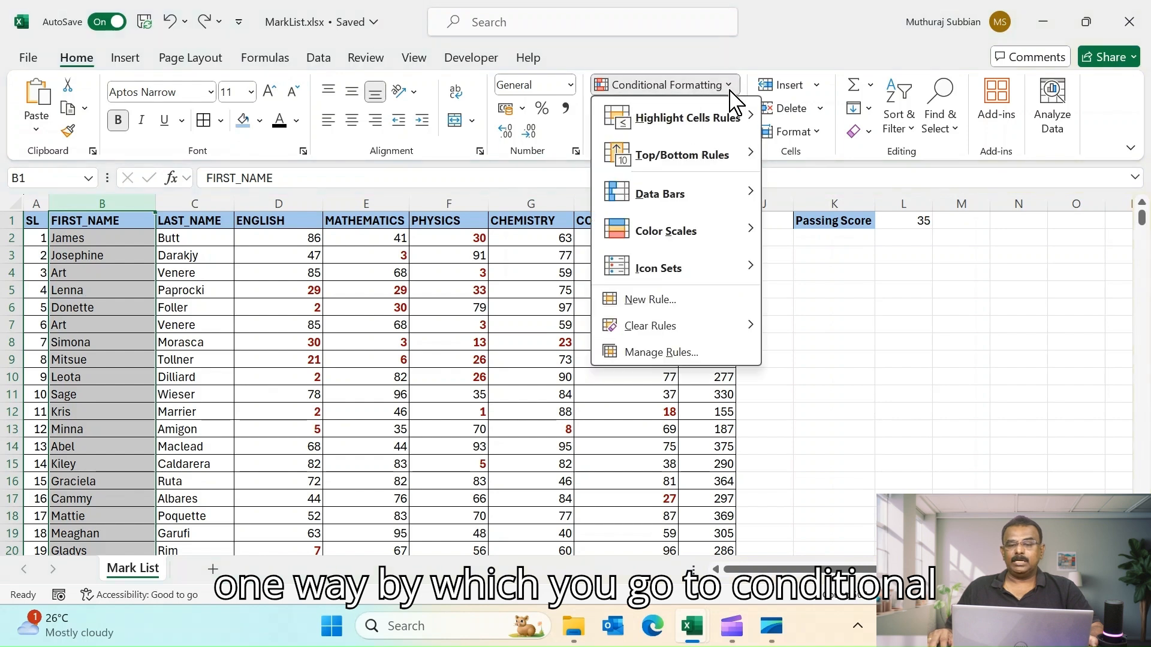
mouse_move(701, 135)
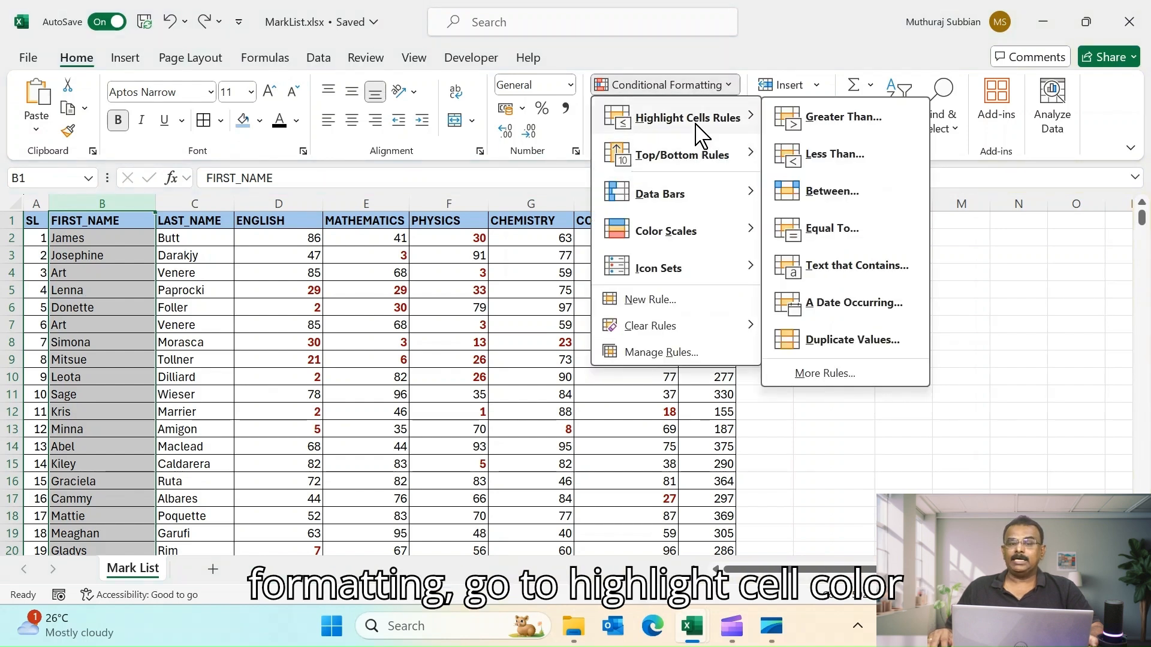
left_click(838, 348)
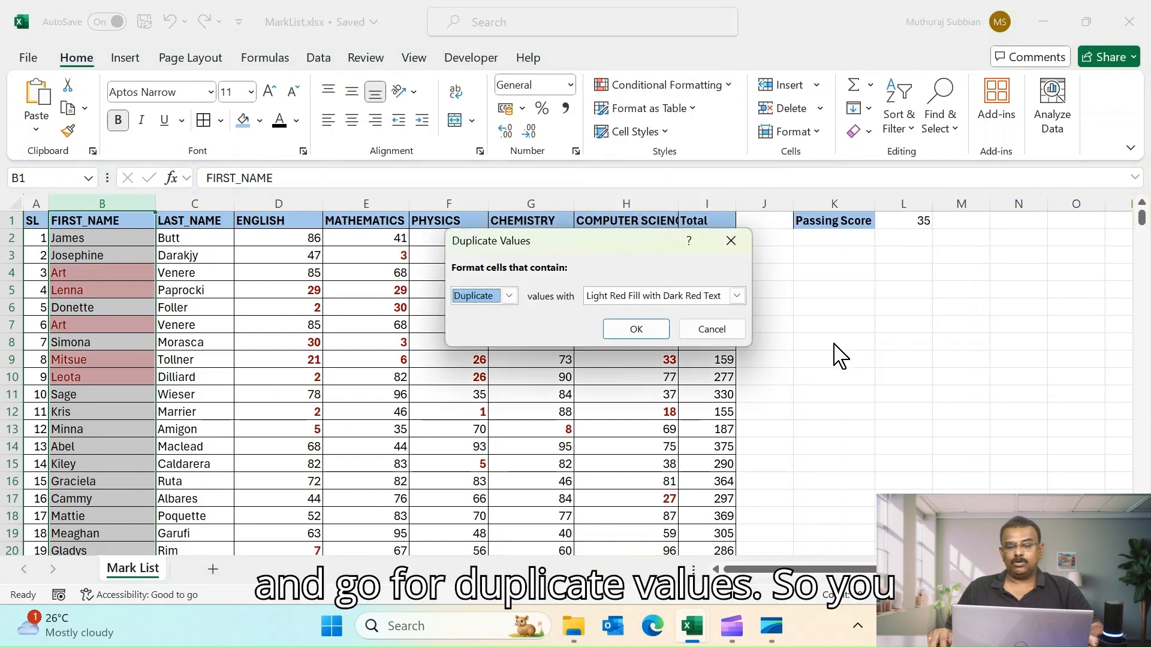
left_click(738, 296)
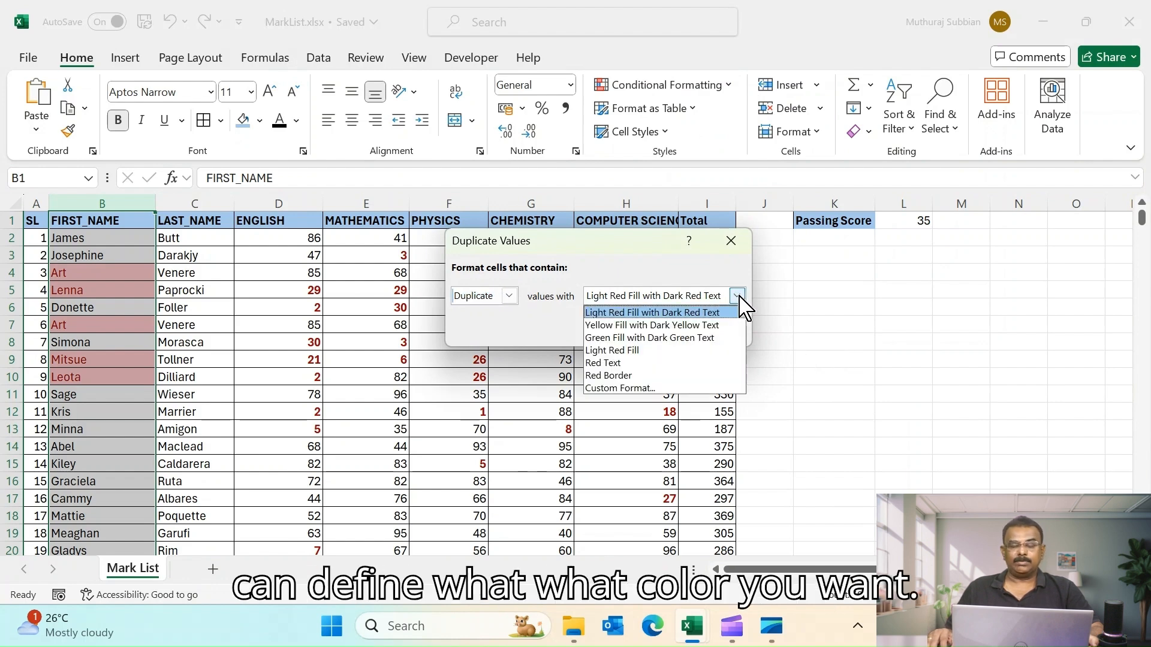
left_click(622, 348)
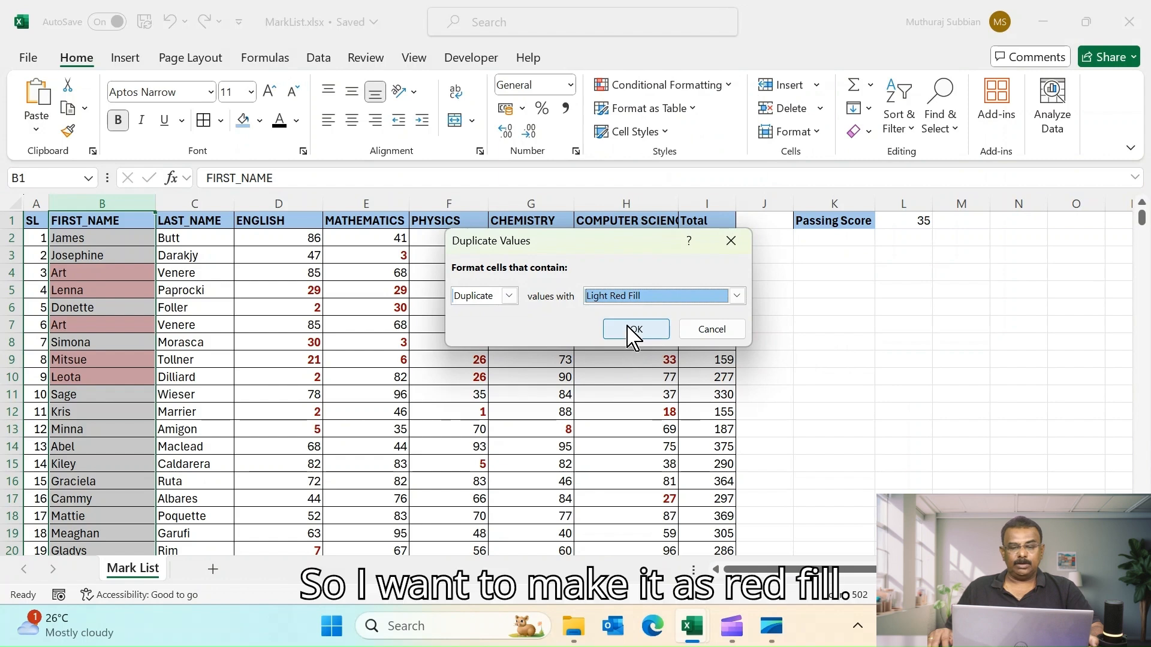
left_click(635, 332)
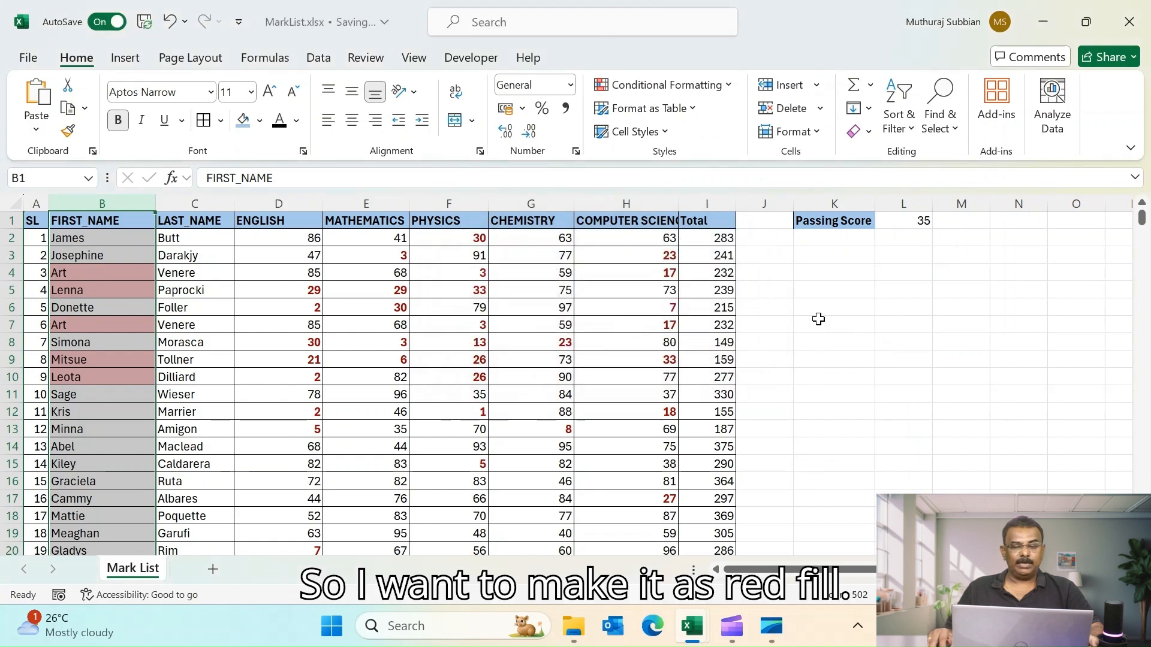
- Turn on filtering for the header row of the mark list
left_click(817, 321)
left_click(75, 272)
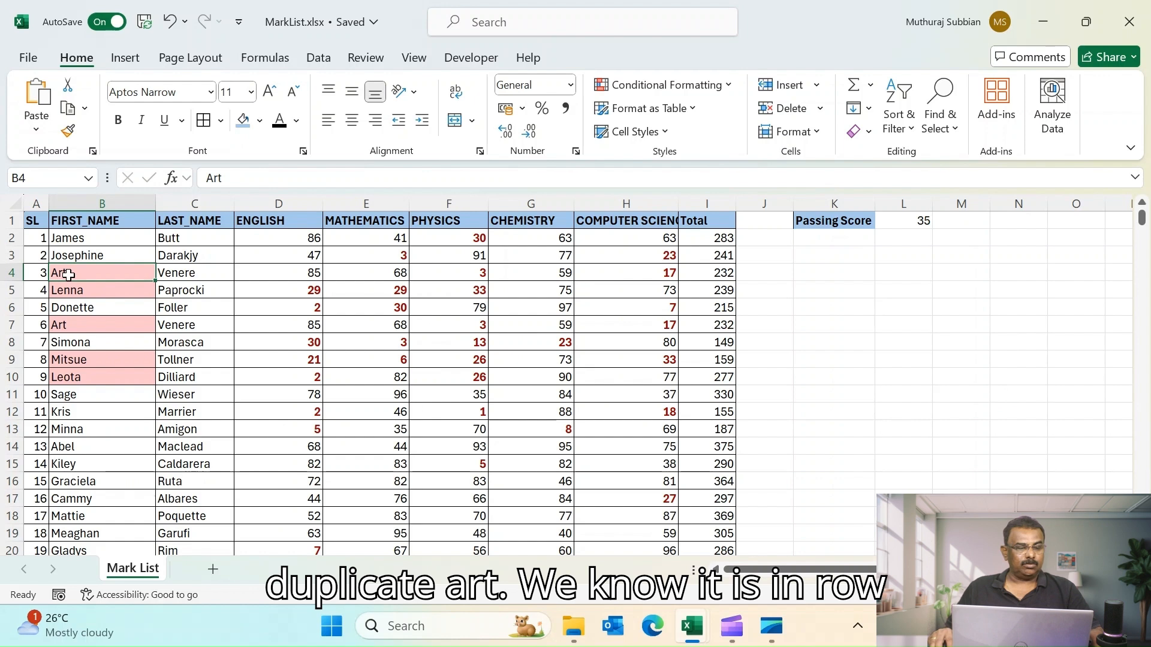
left_click(66, 327, "ctrl")
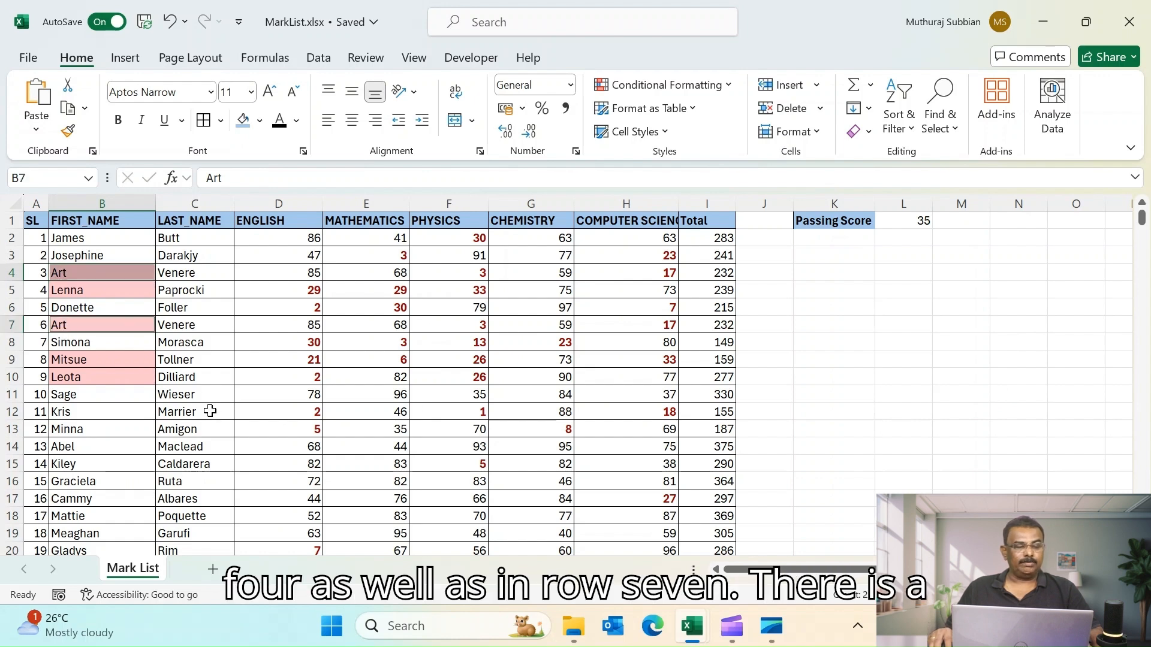
left_click(12, 223)
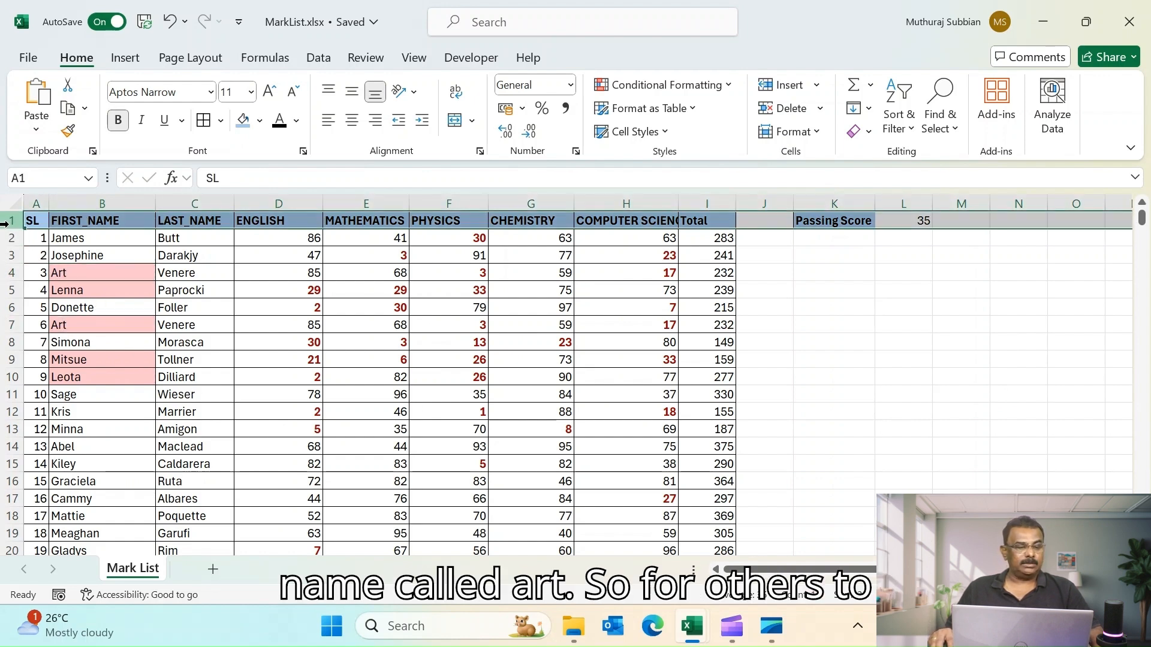
left_click(898, 106)
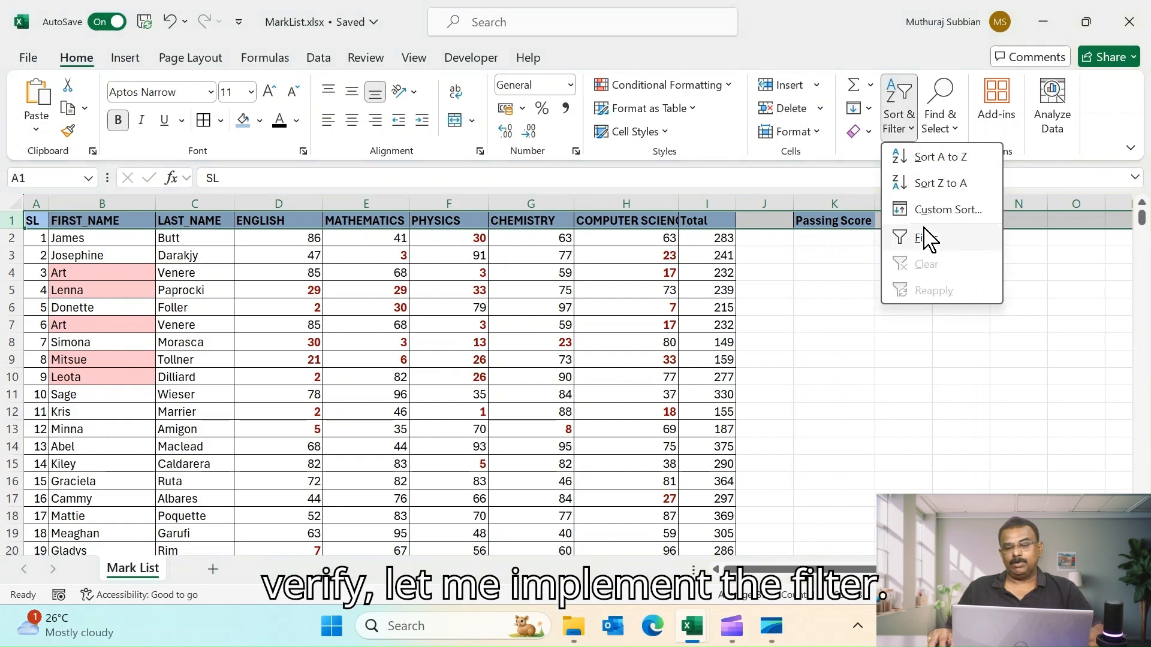
left_click(923, 233)
left_click(890, 289)
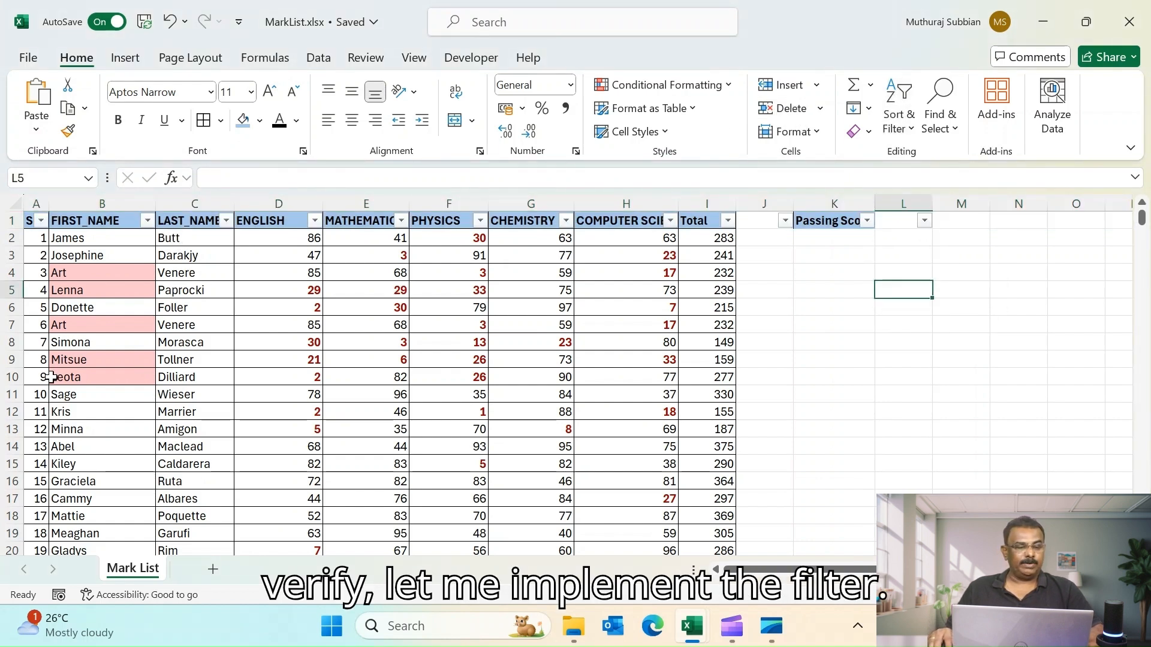
- Filter the FIRST_NAME column by searching for mitsu to show only Mitsue records
left_click(65, 361)
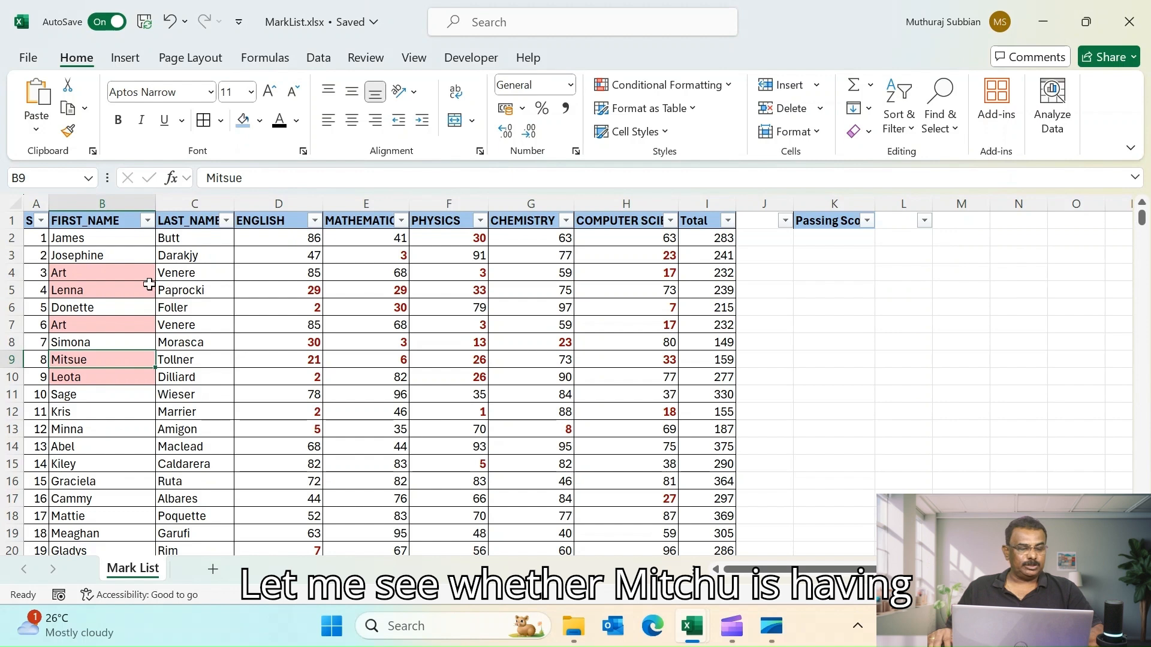
left_click(148, 222)
left_click(221, 388)
type("mitsu")
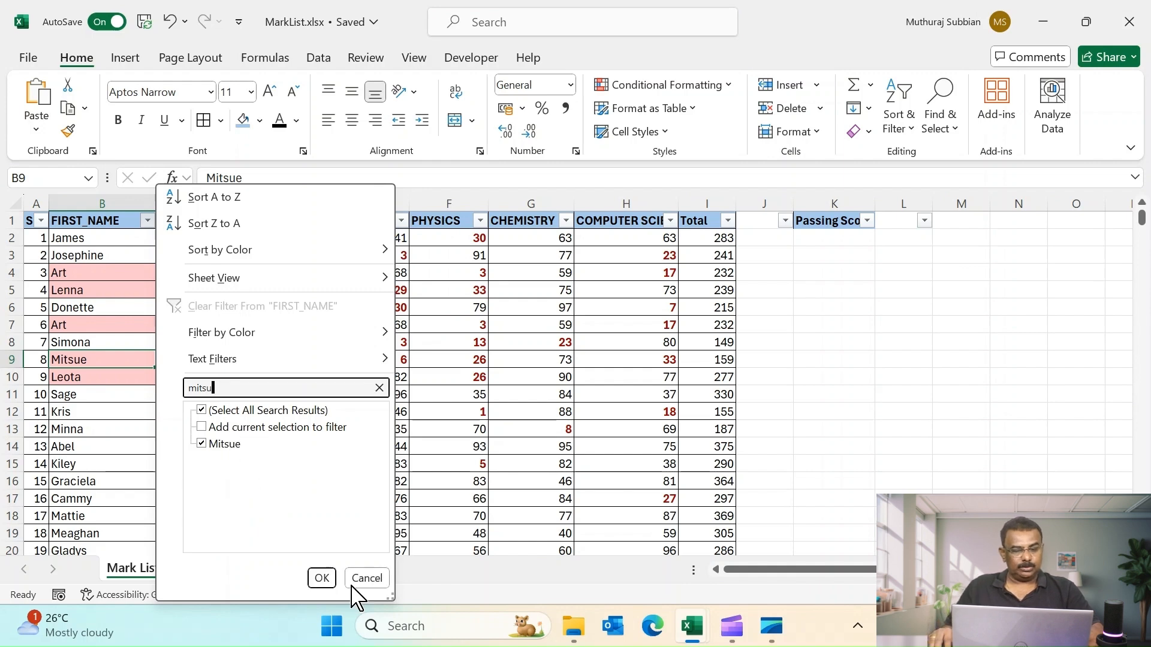
left_click(322, 578)
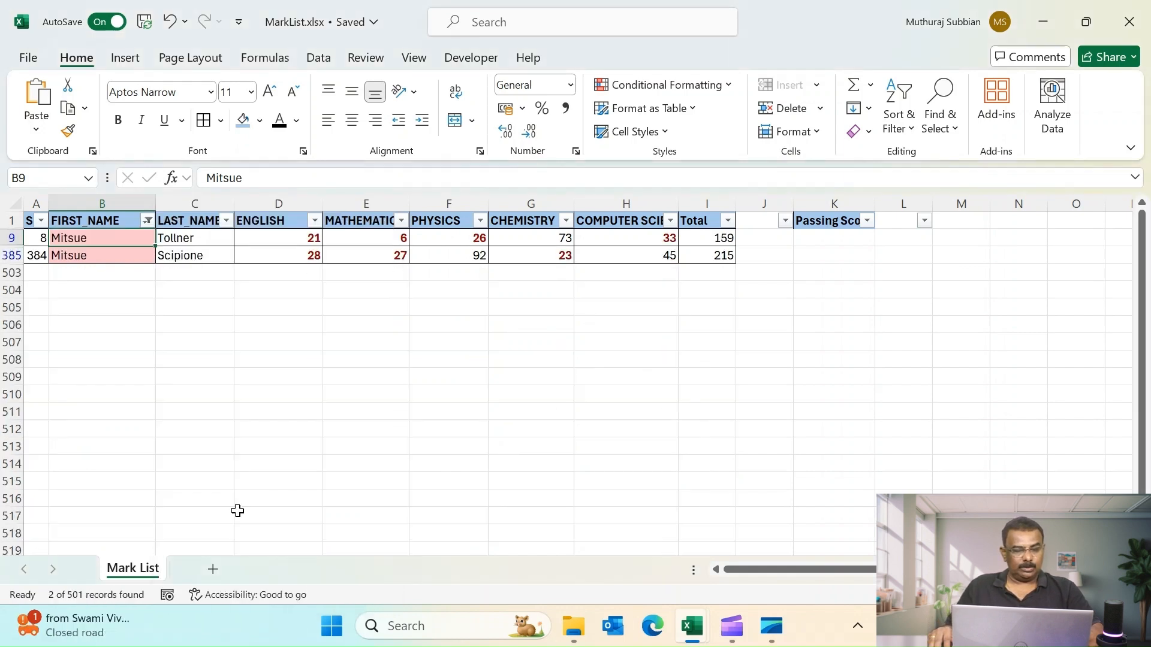
- Compare the Mitsue rows' last names, then clear the FIRST_NAME filter to show all records
left_click(78, 256)
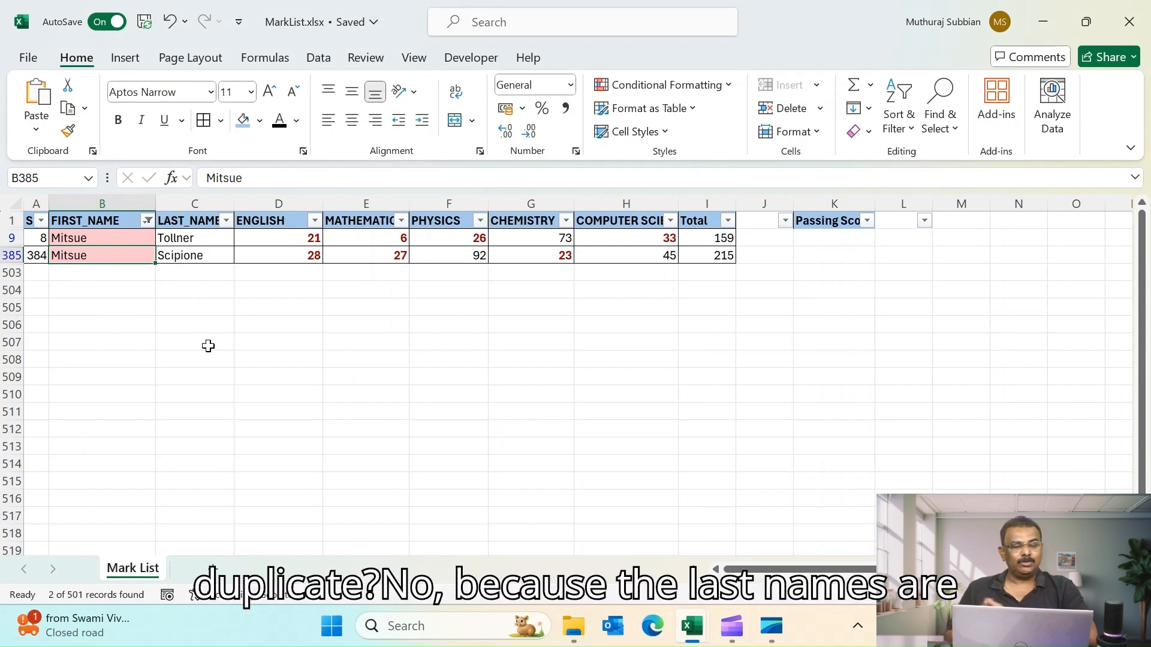
left_click(190, 239)
left_click(186, 256)
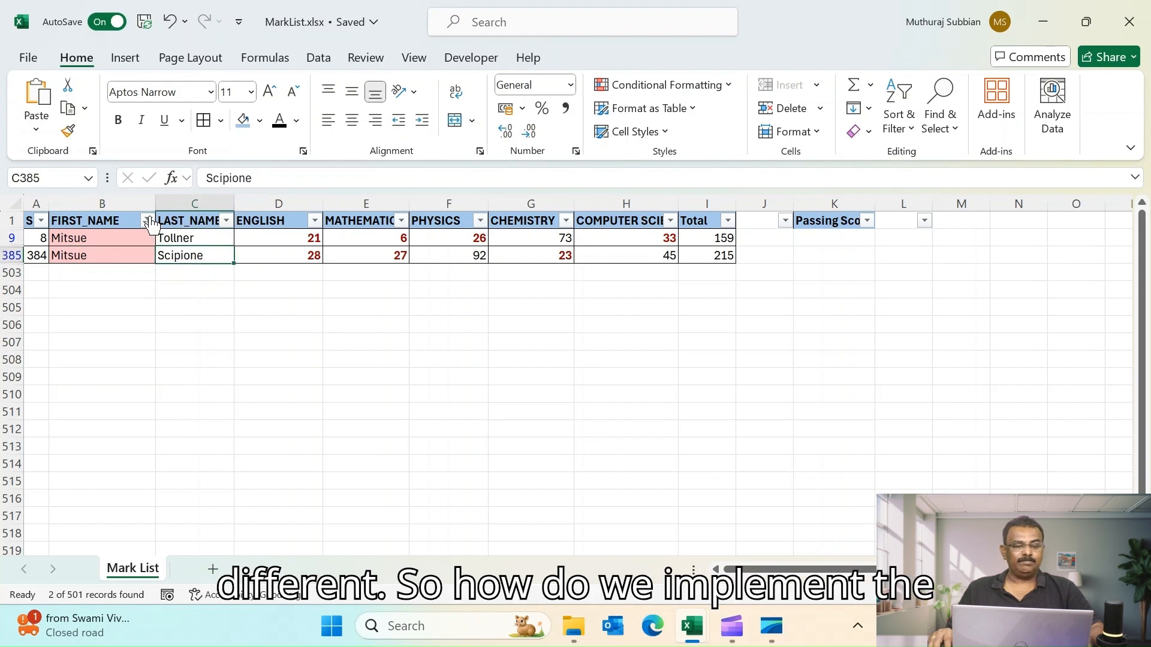
left_click(148, 222)
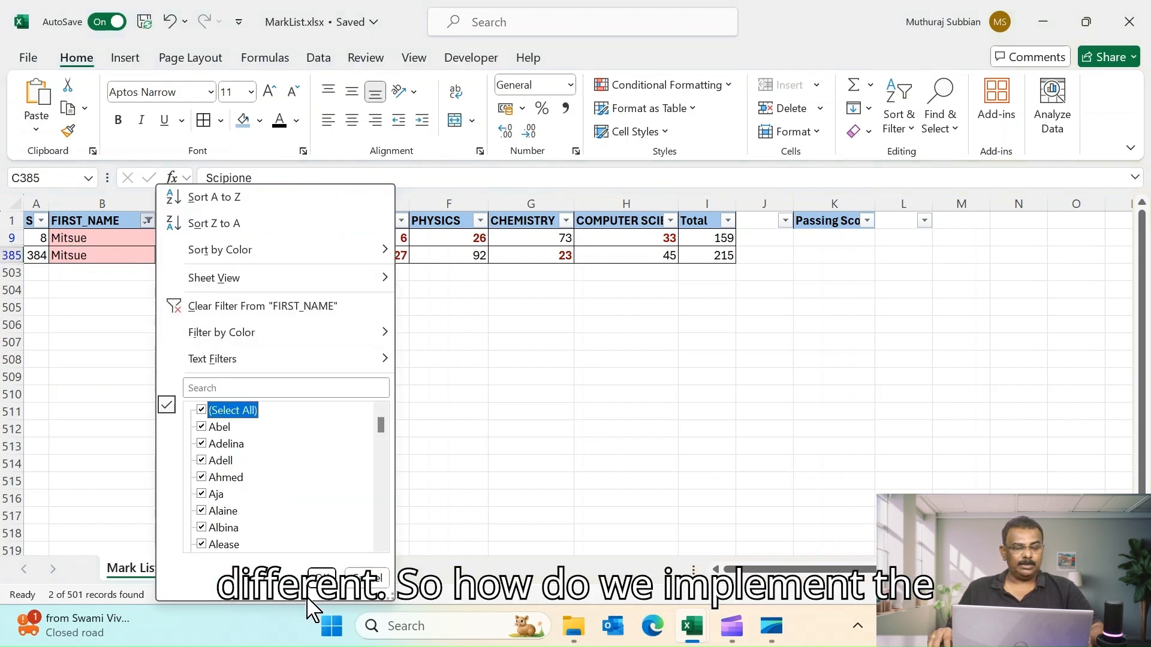
left_click(322, 578)
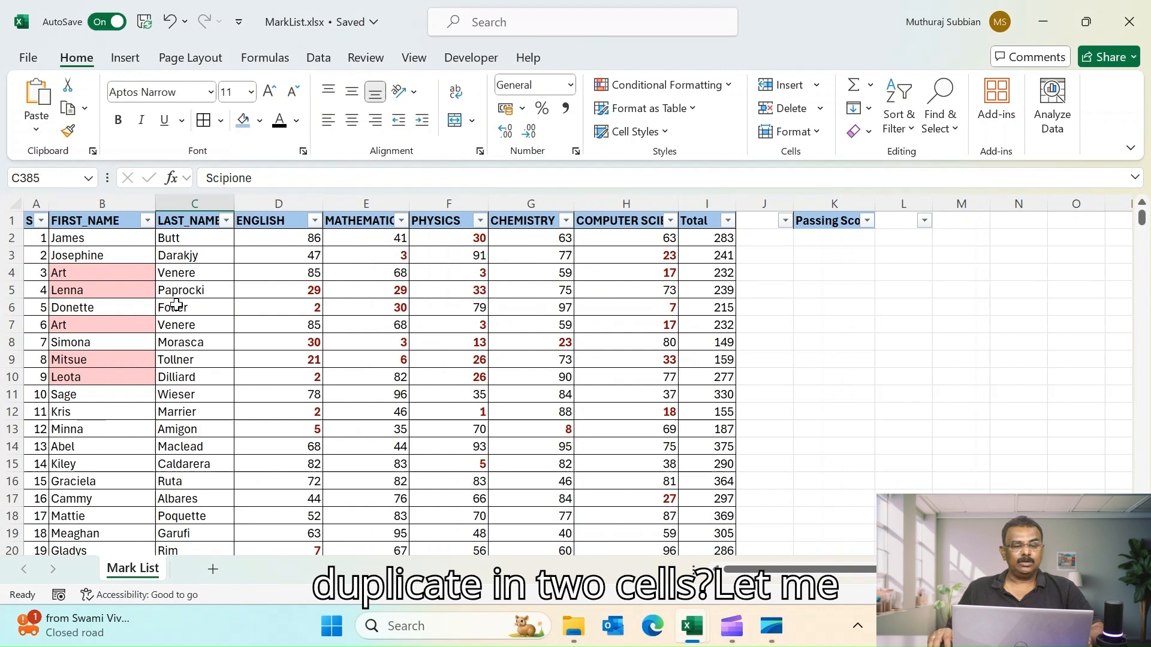
- Undo the last three actions
key("ctrl+z")
key("ctrl+z")
key("ctrl+z")
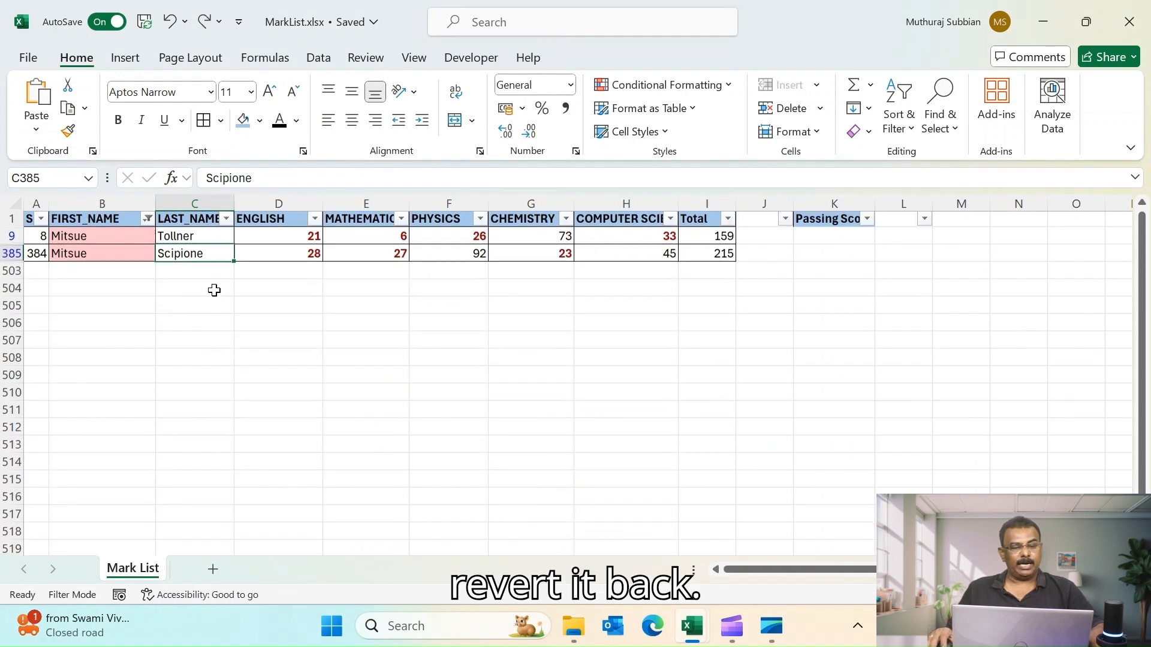
- Insert a new empty column D before the ENGLISH column
left_click(879, 262)
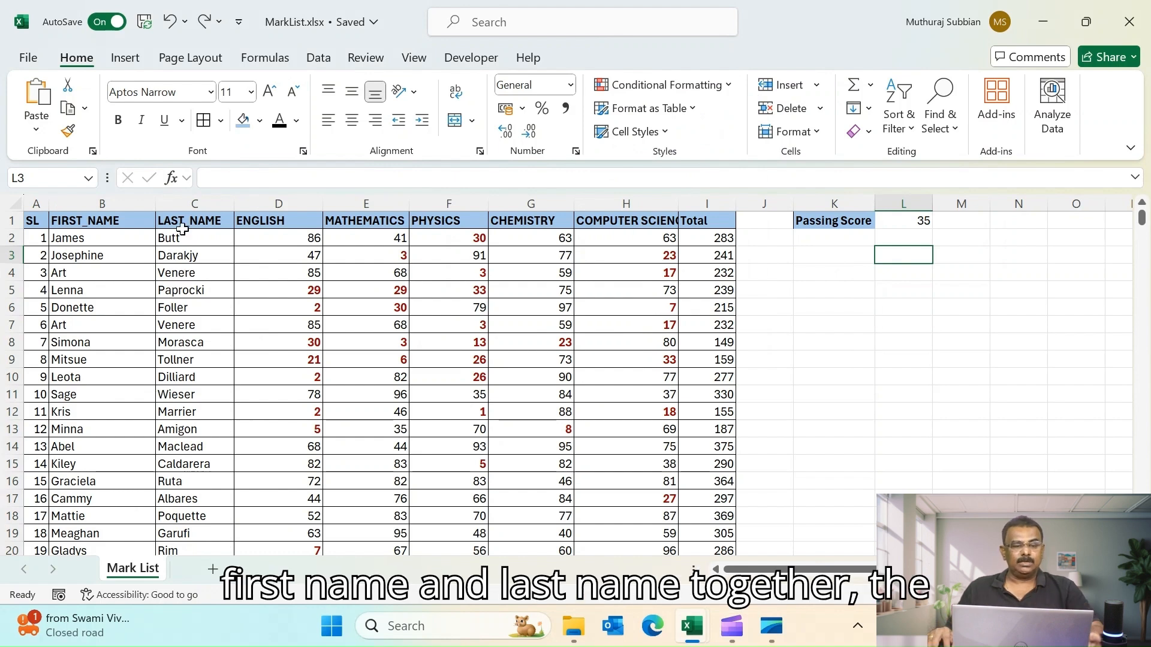
left_click(265, 200)
right_click(266, 207)
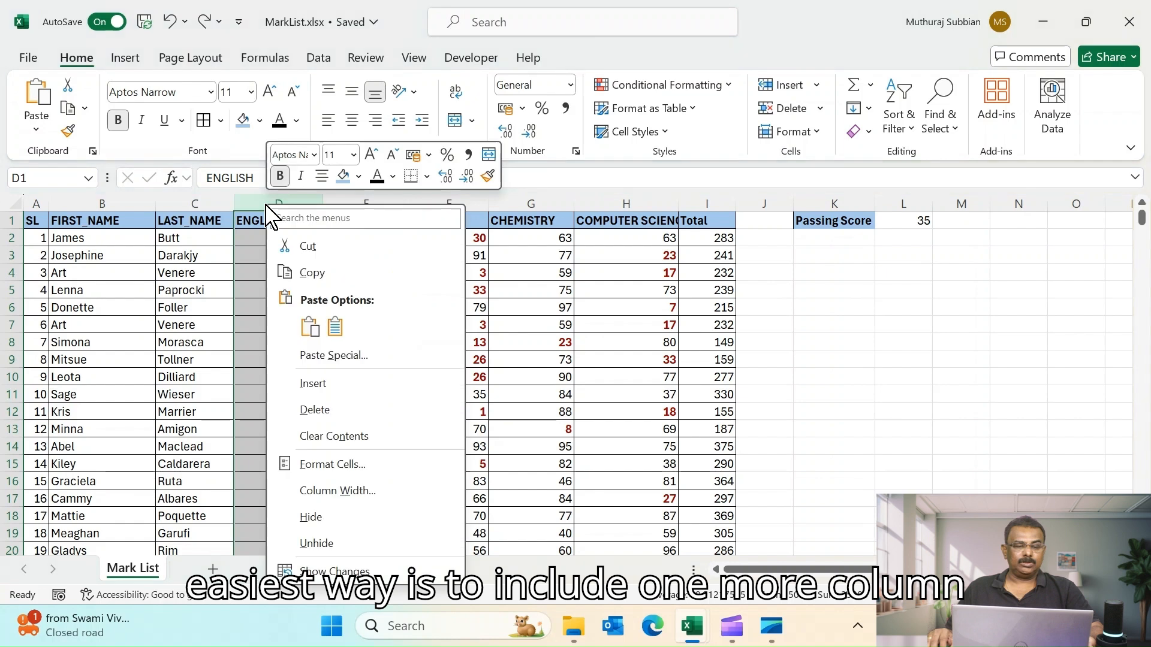
left_click(326, 384)
left_click(277, 220)
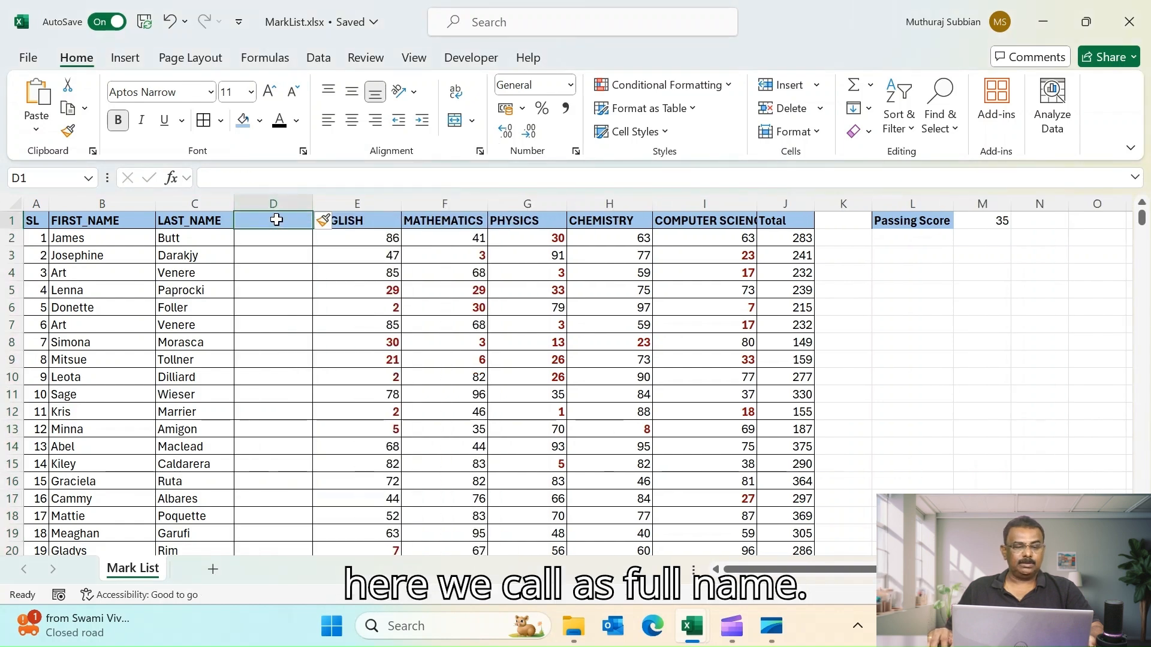
- Title column D Full Name, enter =CONCAT(B2:C2) in D2, and fill it down for all students
type("Full Name")
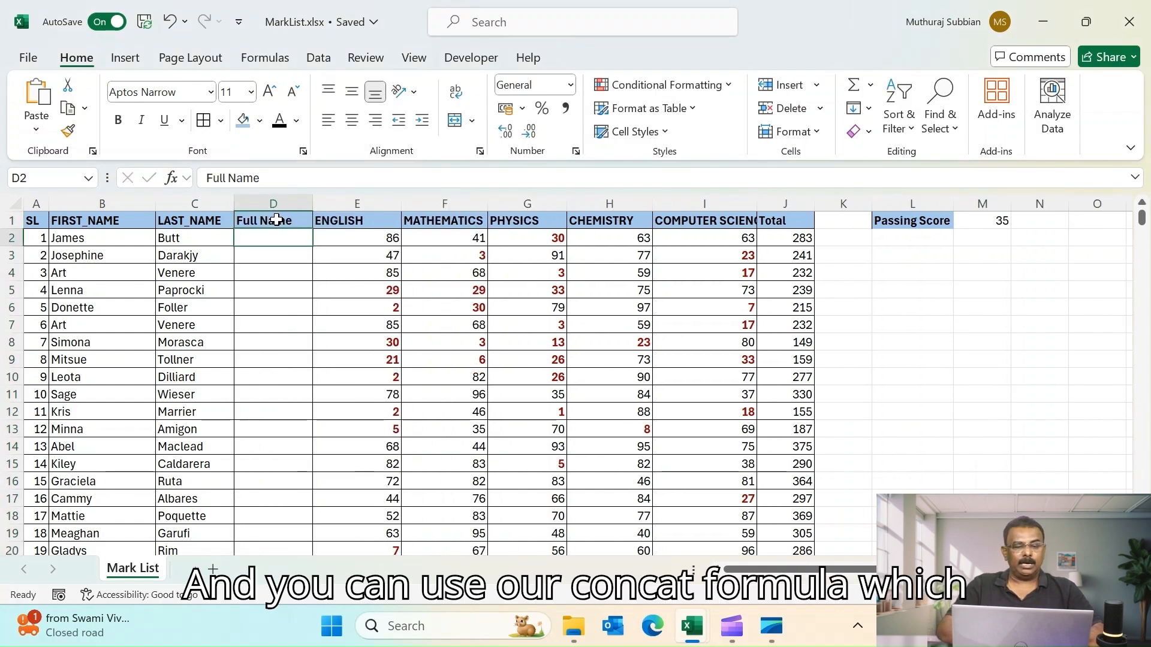
key("Return")
type("=")
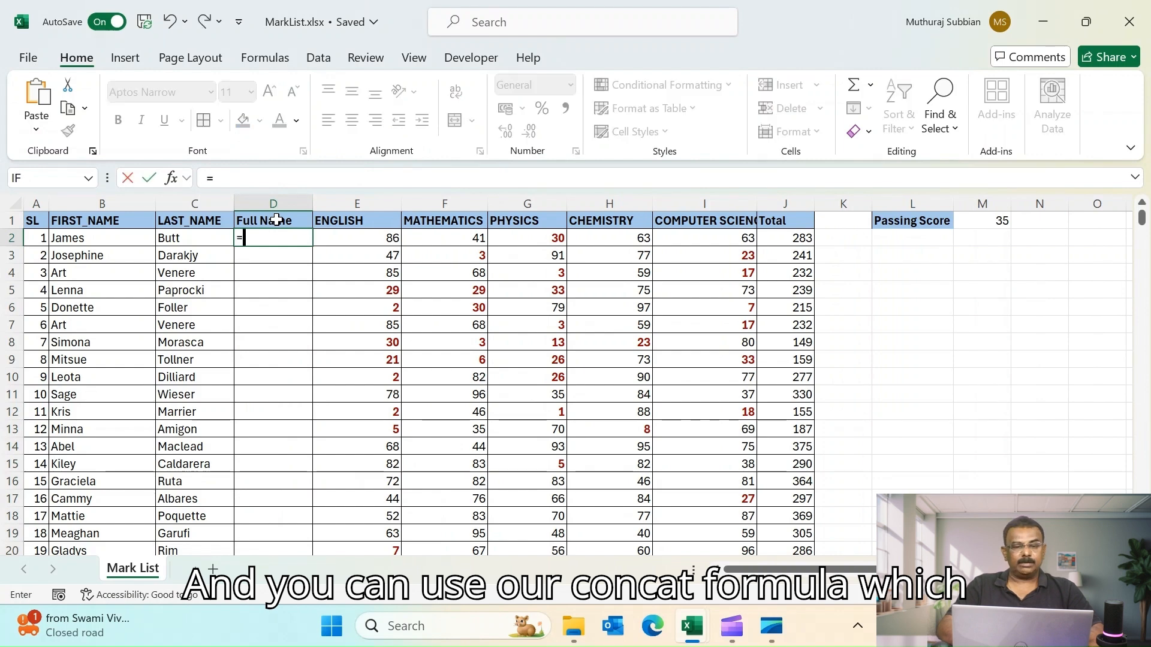
type("ca")
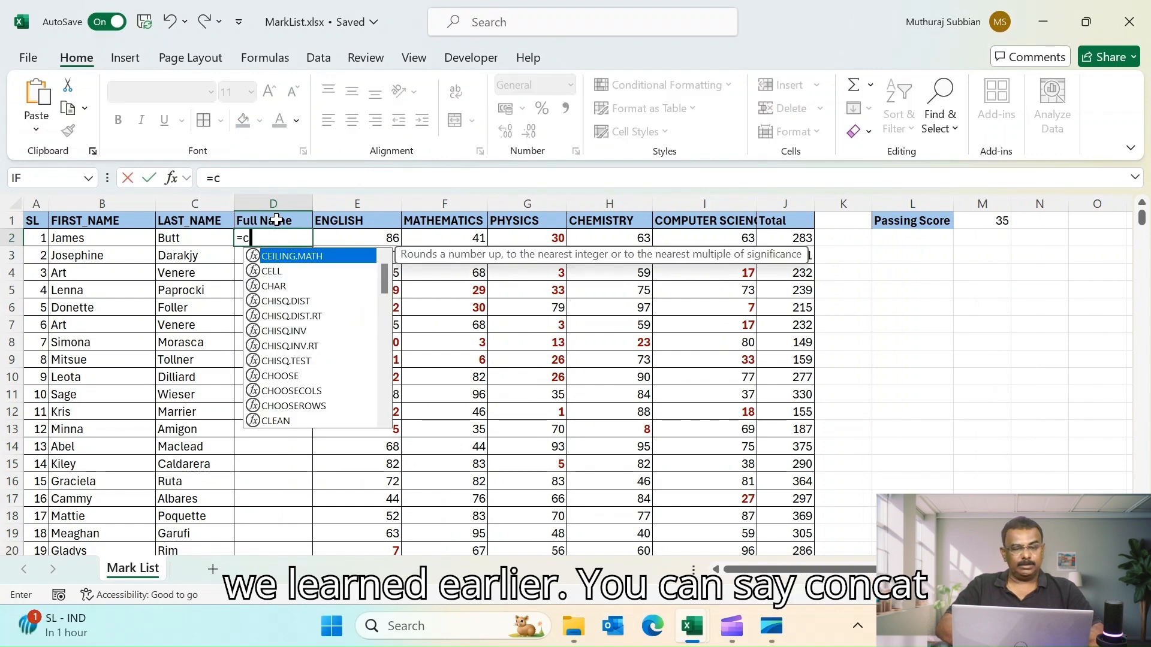
key("BackSpace")
type("on")
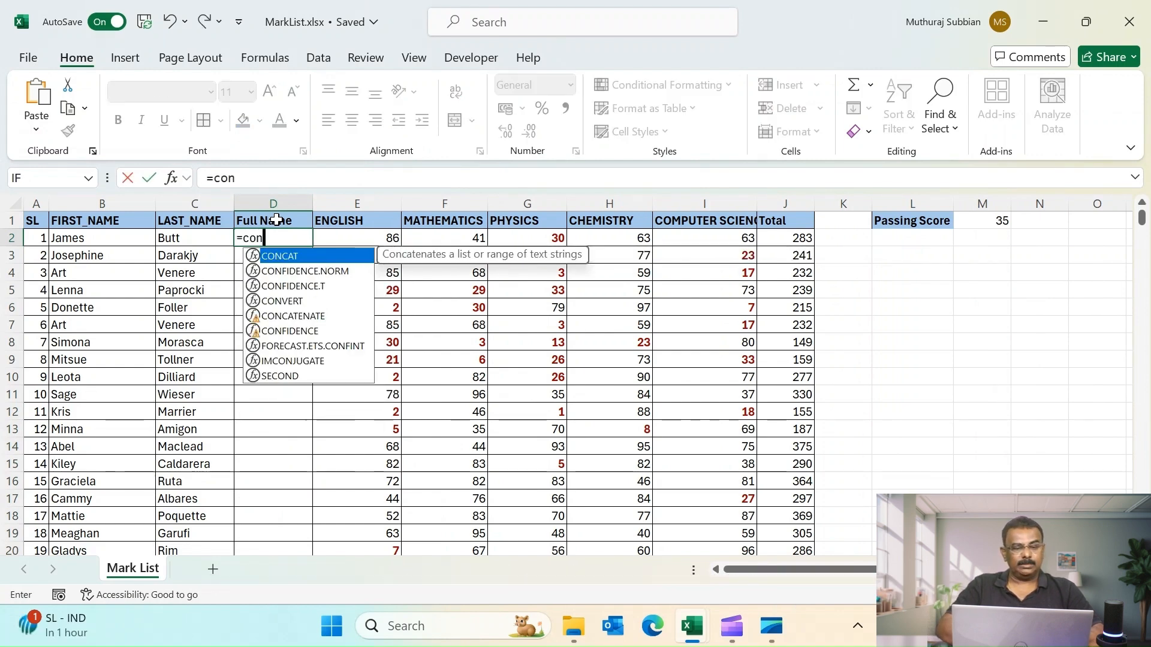
key("Tab")
left_click_drag(65, 238, 180, 238)
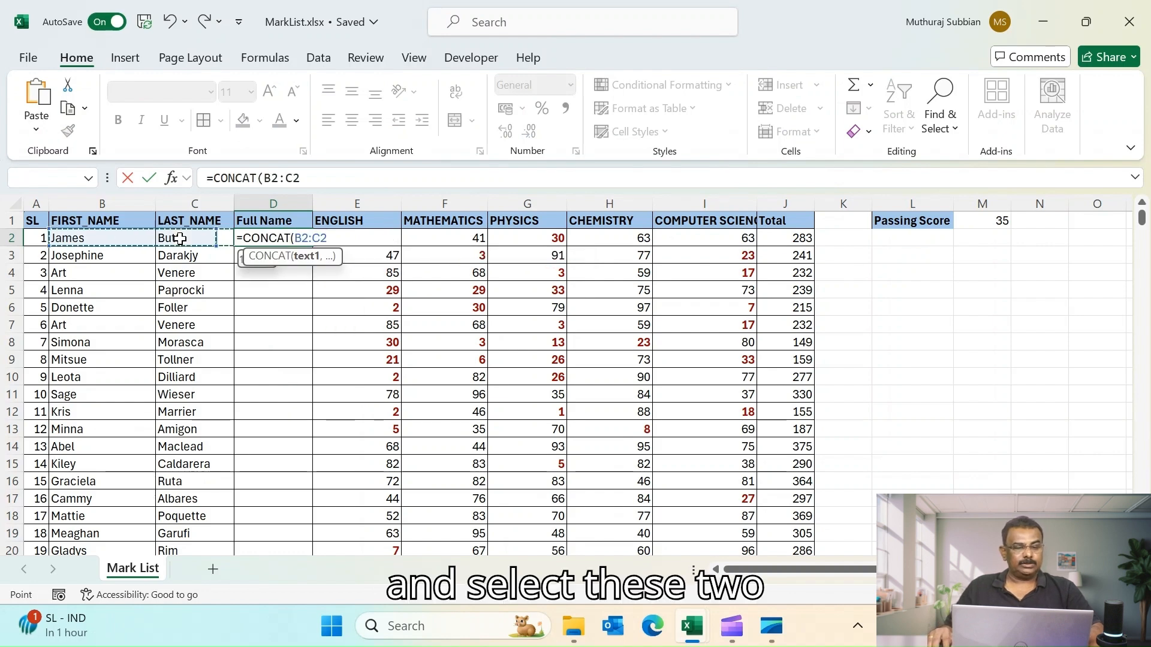
key("Return")
left_click(306, 239)
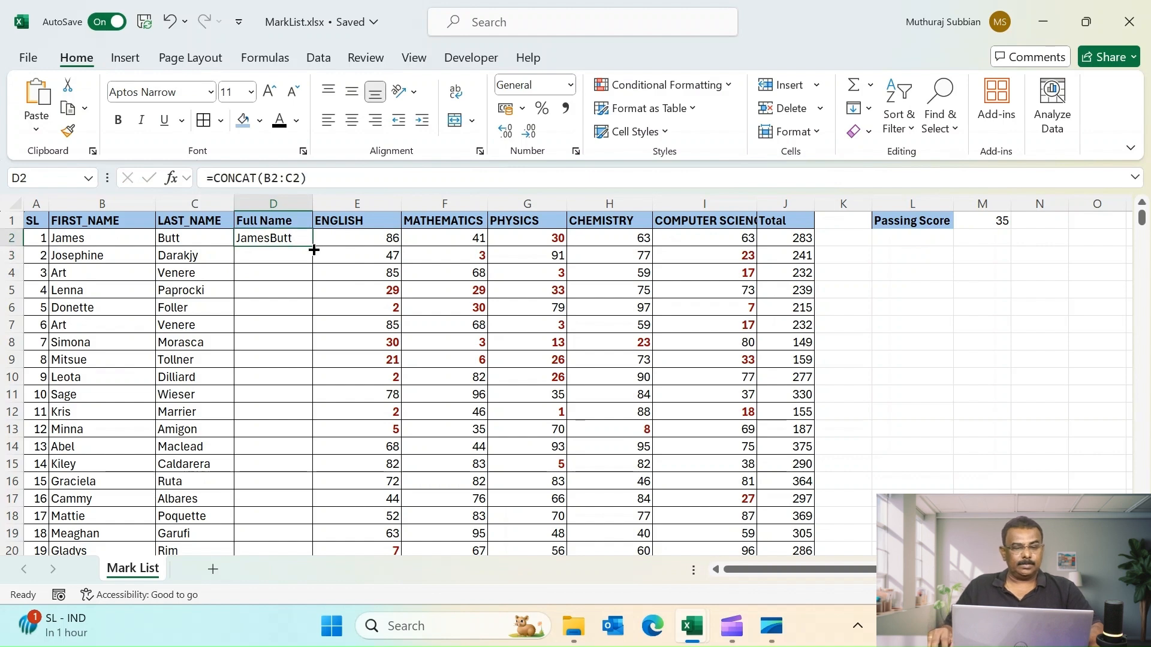
double_click(311, 245)
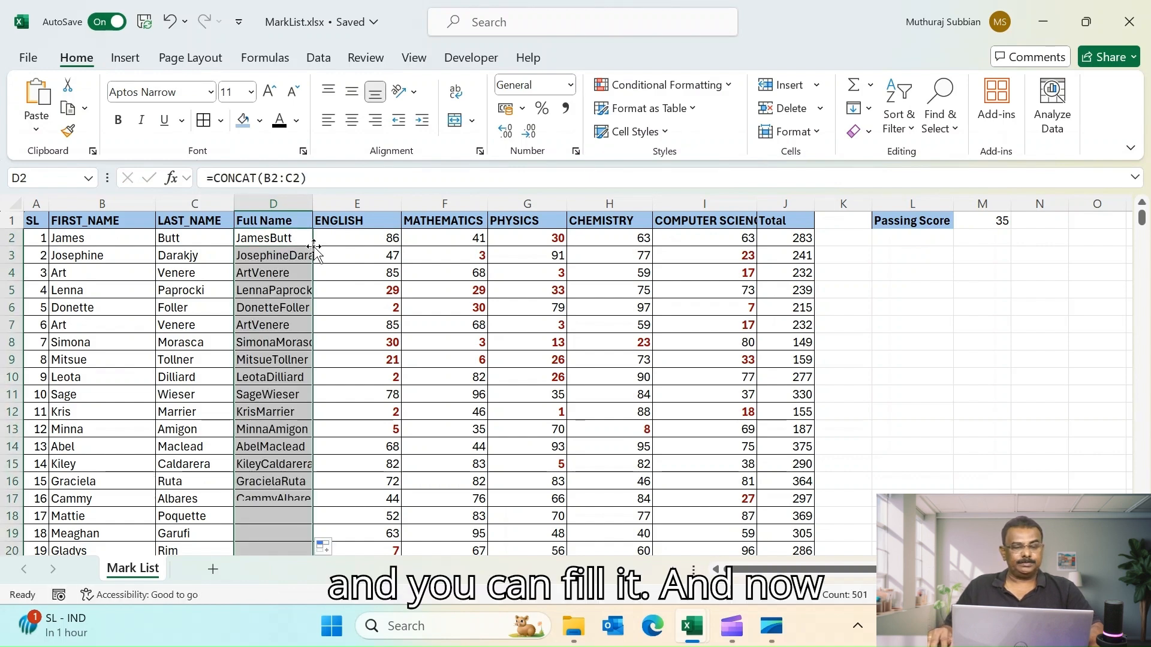
- Highlight duplicate values in the Full Name column with Light Red Fill with Dark Red Text
left_click(275, 197)
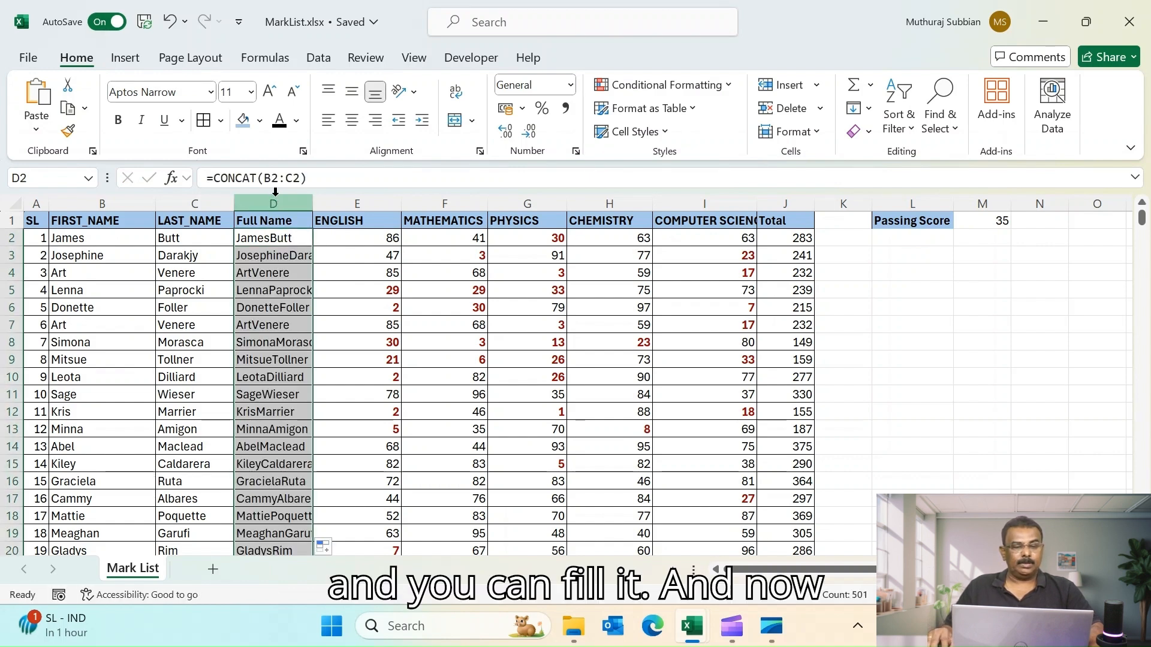
left_click(729, 86)
mouse_move(681, 159)
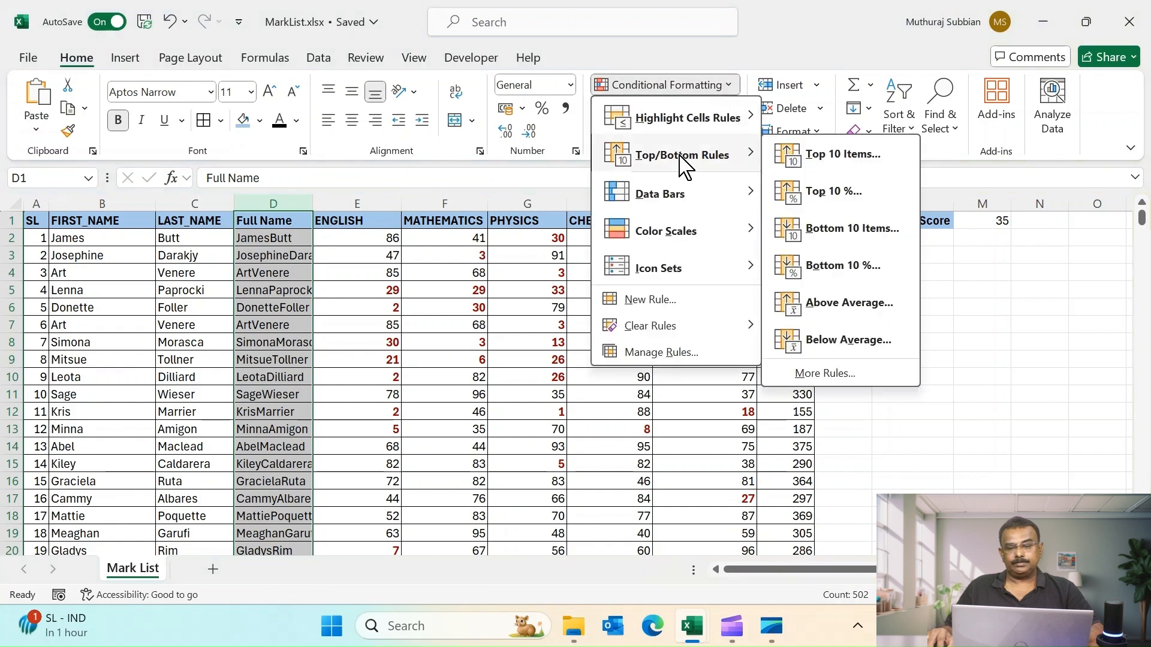
mouse_move(689, 123)
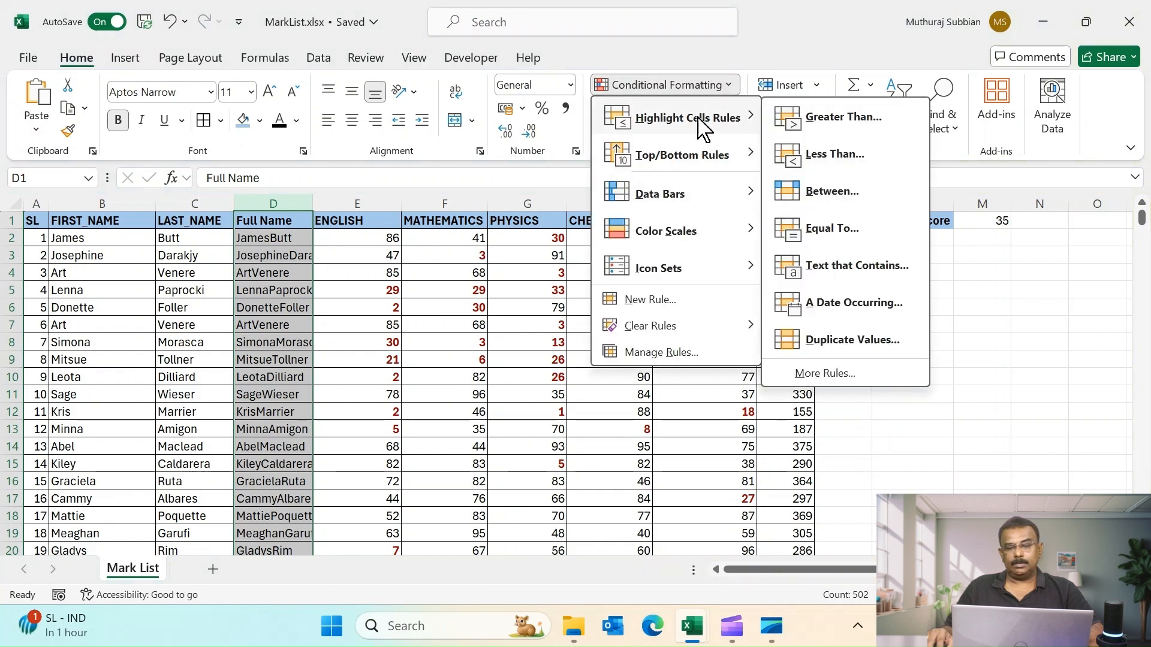
left_click(840, 339)
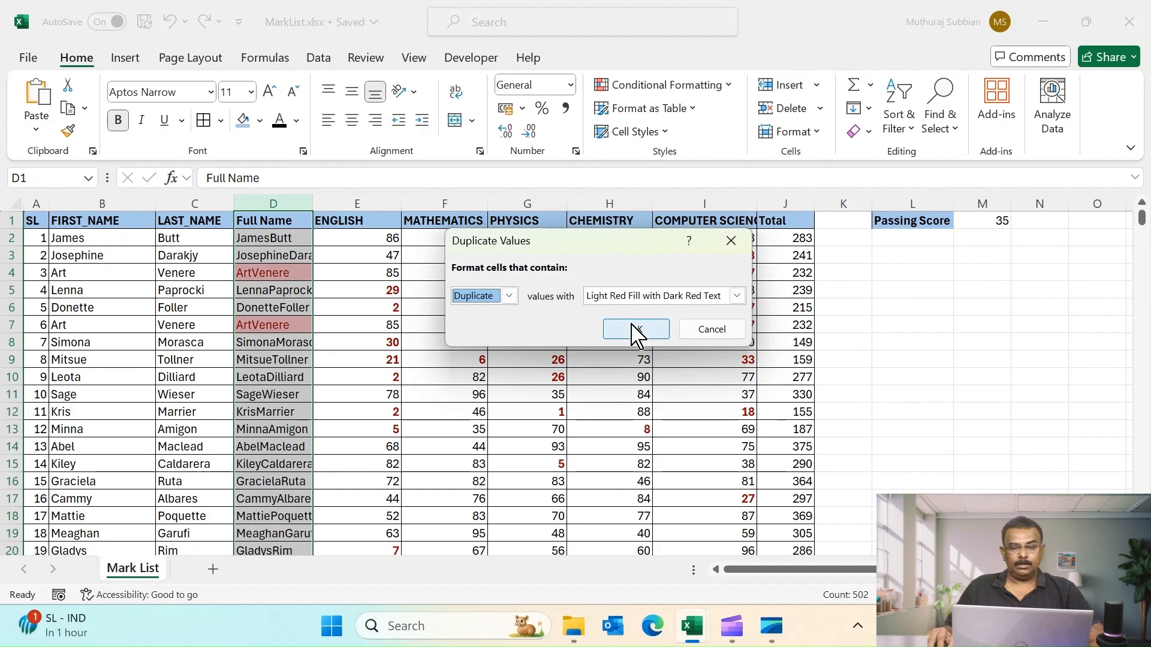
left_click(636, 329)
left_click(277, 325)
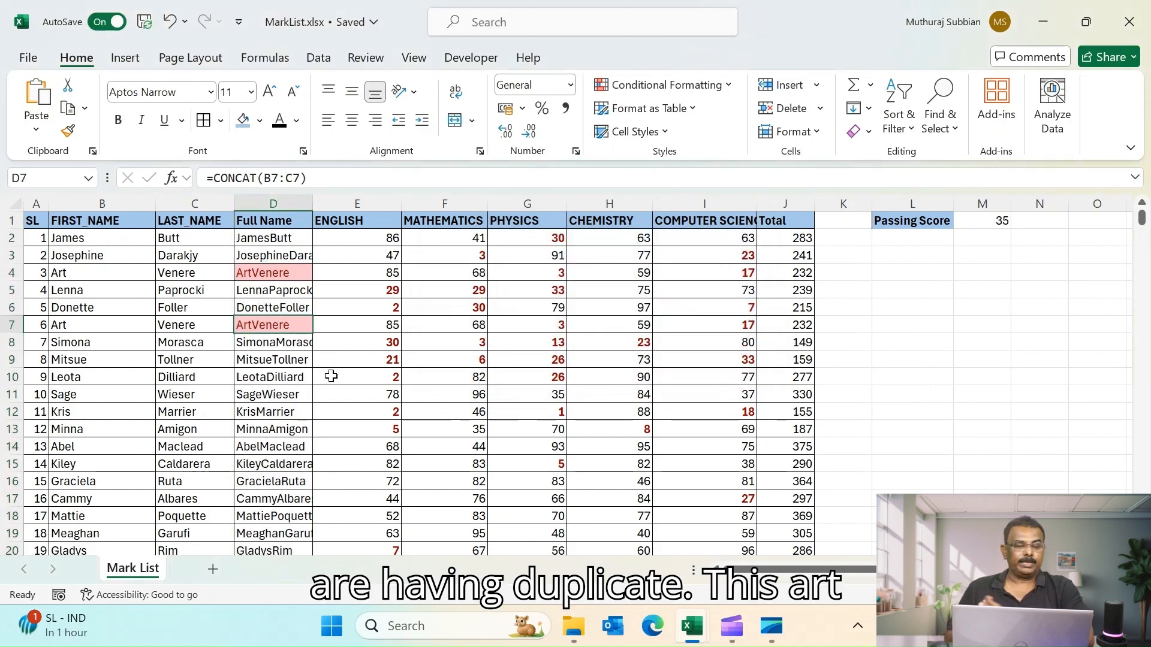
left_click(6, 324)
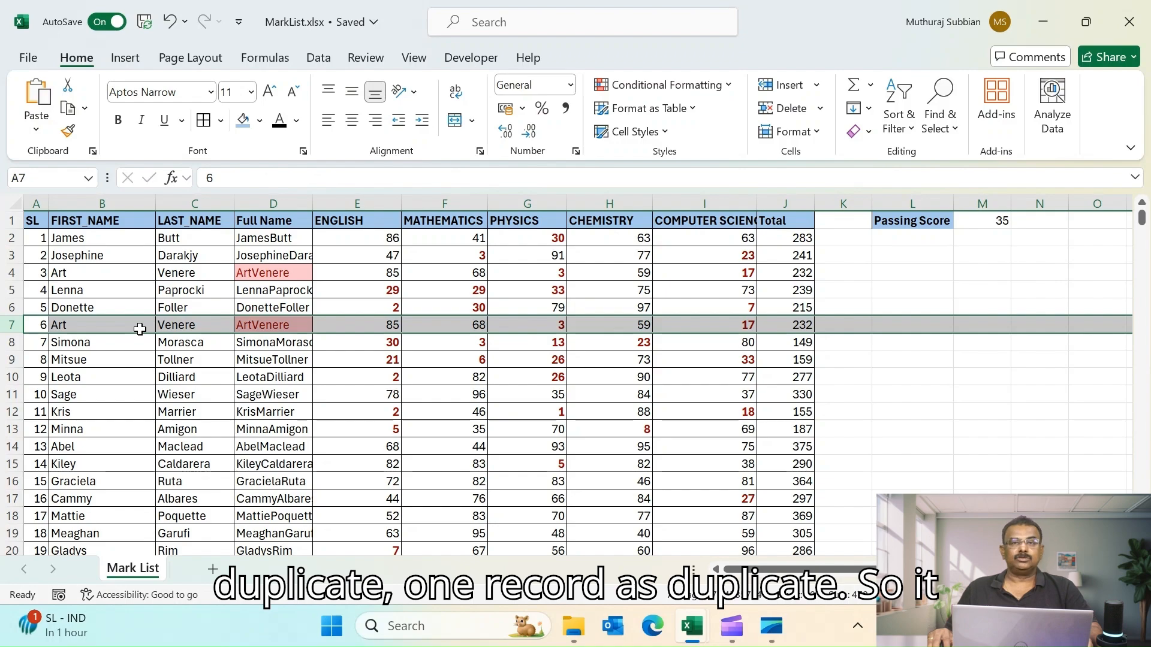
scroll(275, 316, "down", 20)
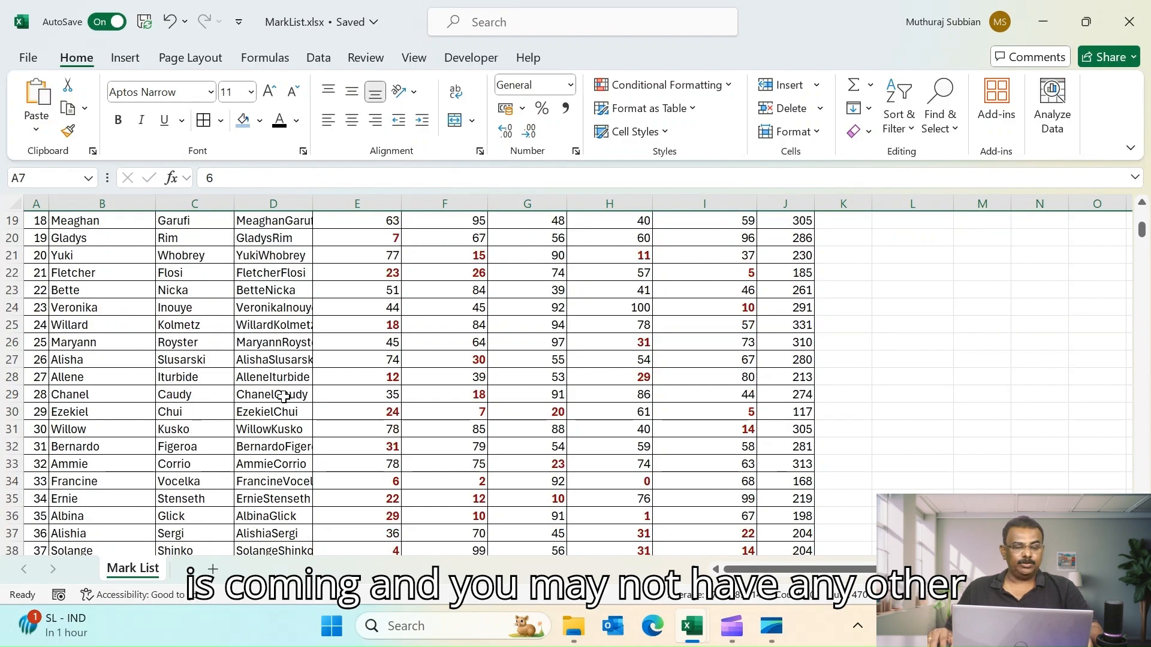
scroll(286, 399, "up", 4)
scroll(286, 399, "up", 20)
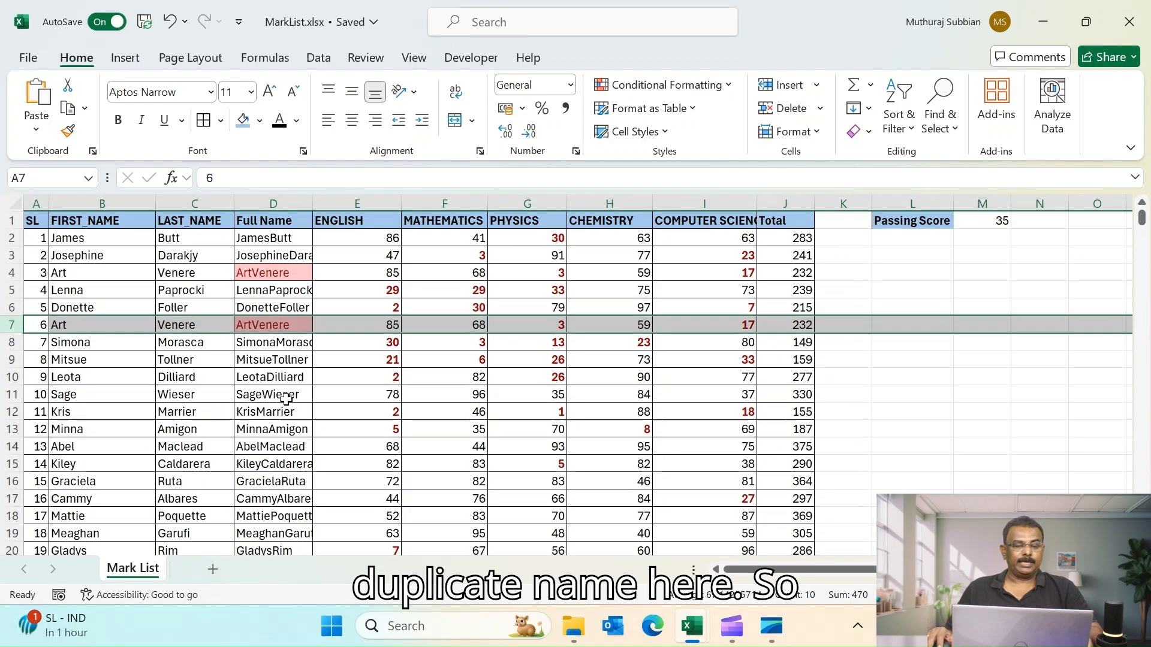
- Change D2's formula to =CONCAT(B2," ",C2) to add a space between names, and fill it down the column
left_click(259, 273)
left_click(254, 239)
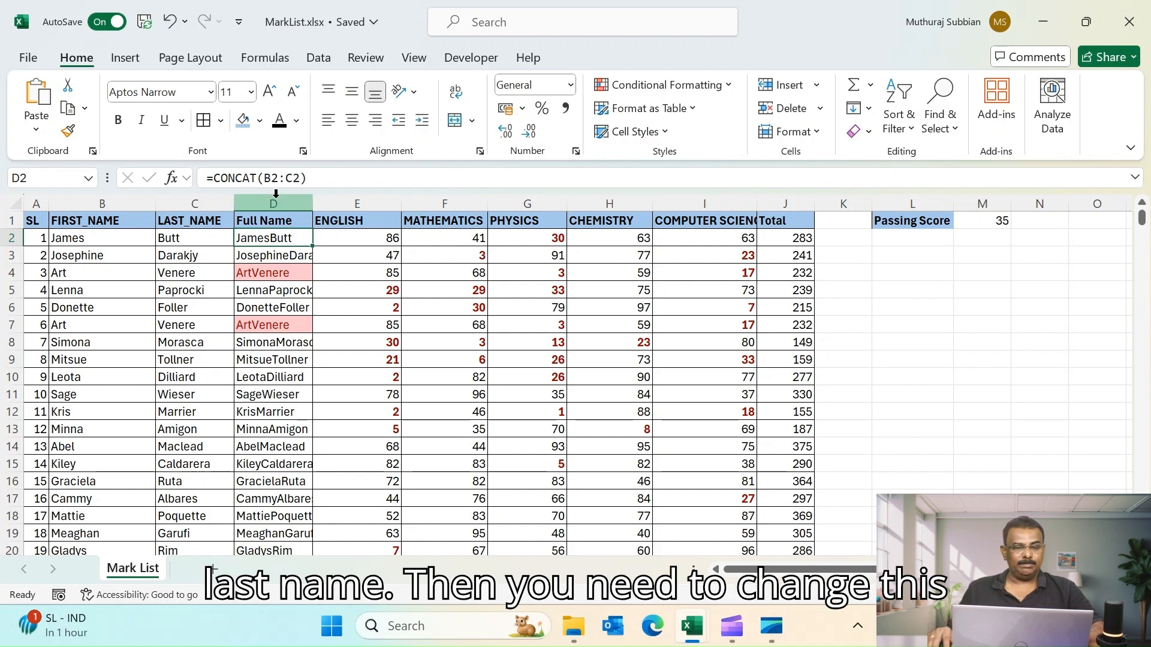
left_click(292, 178)
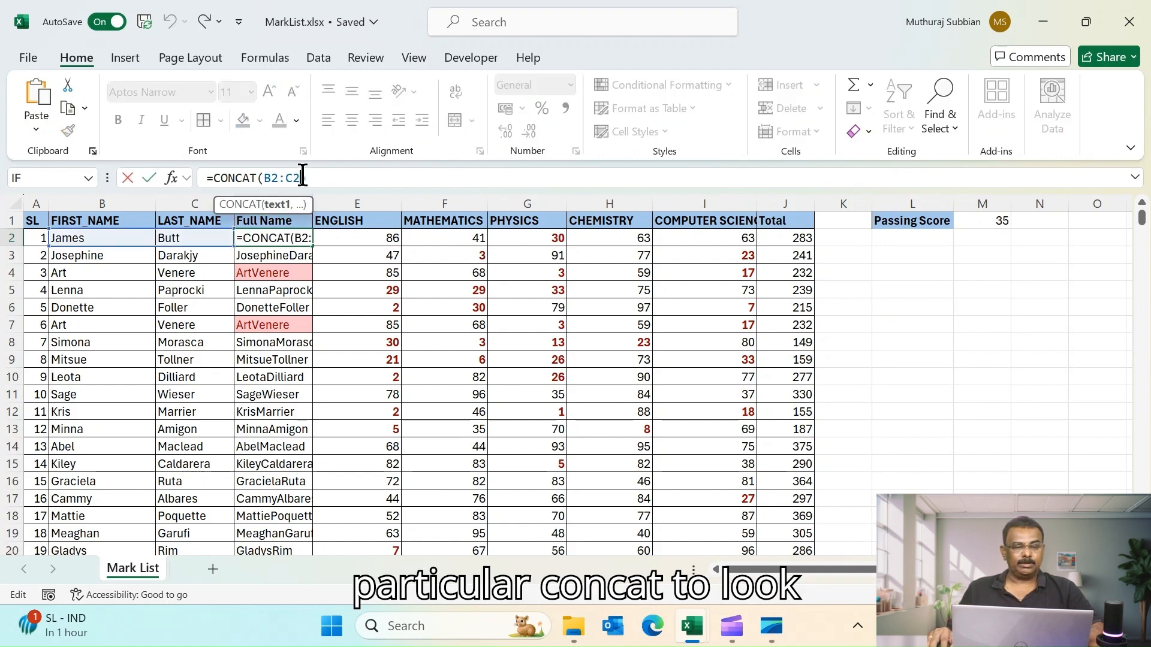
key("BackSpace")
key("BackSpace")
key("BackSpace")
key("BackSpace")
key("BackSpace")
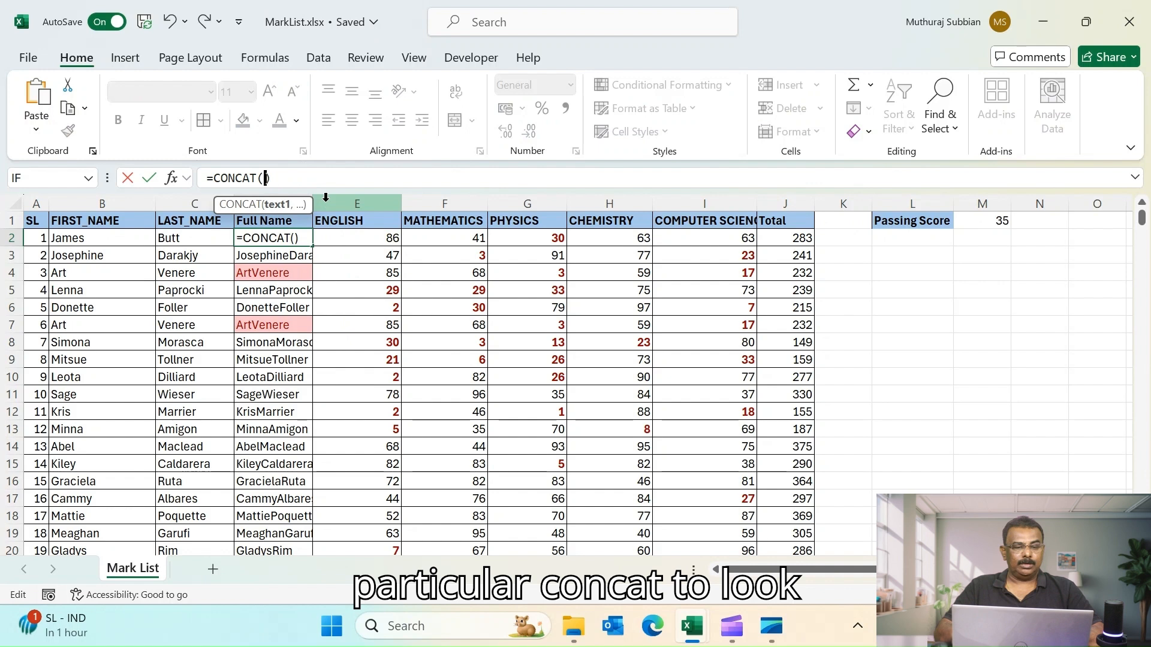
left_click(93, 239)
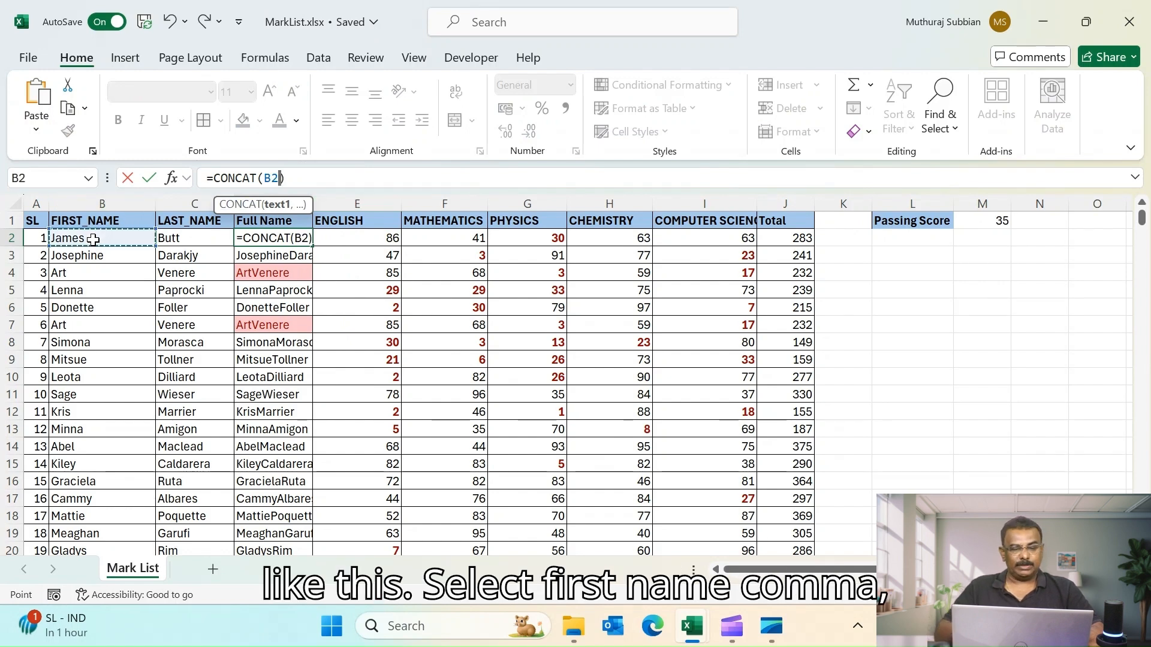
type(",\" \",")
left_click(170, 234)
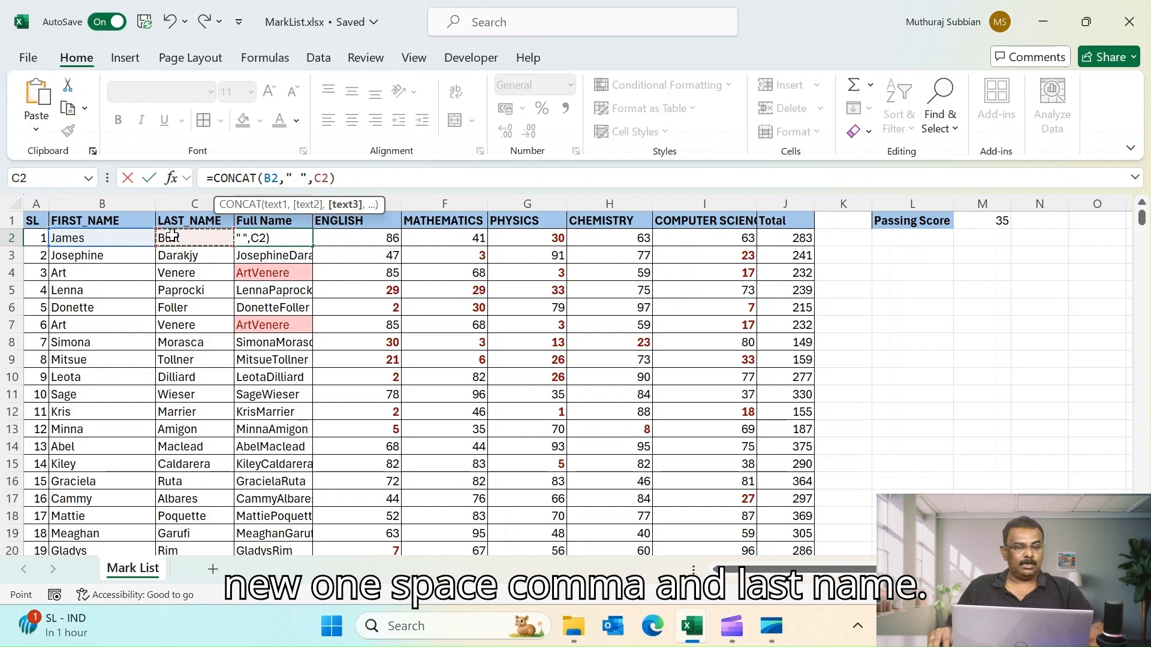
key("Return")
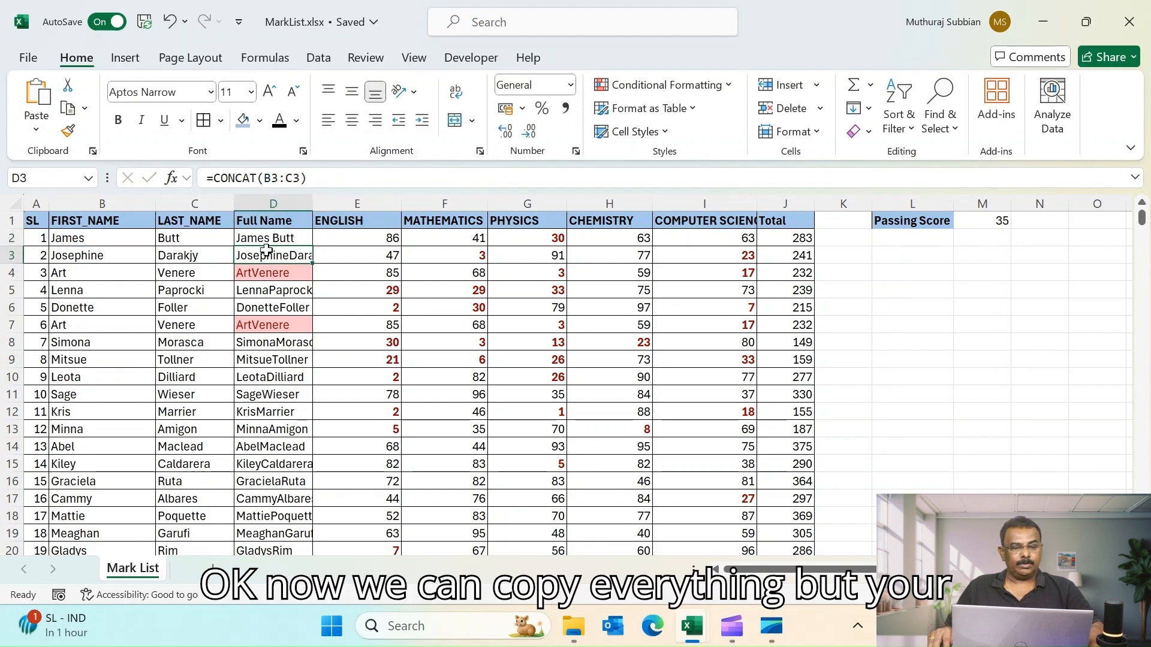
left_click(294, 239)
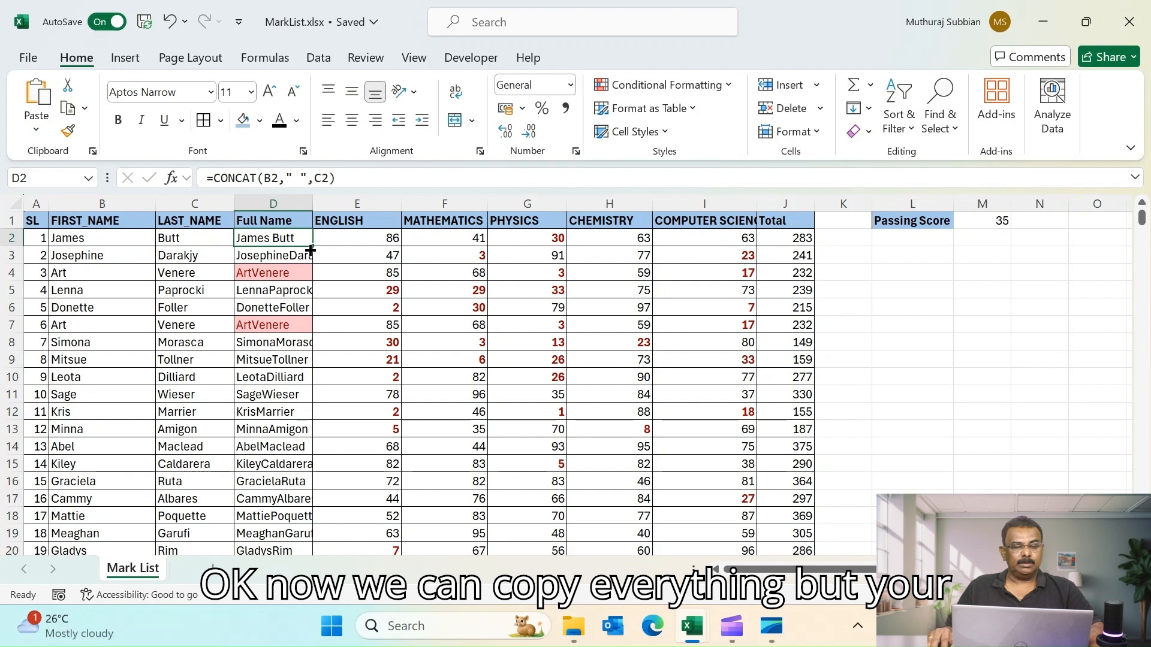
double_click(310, 250)
left_click(277, 357)
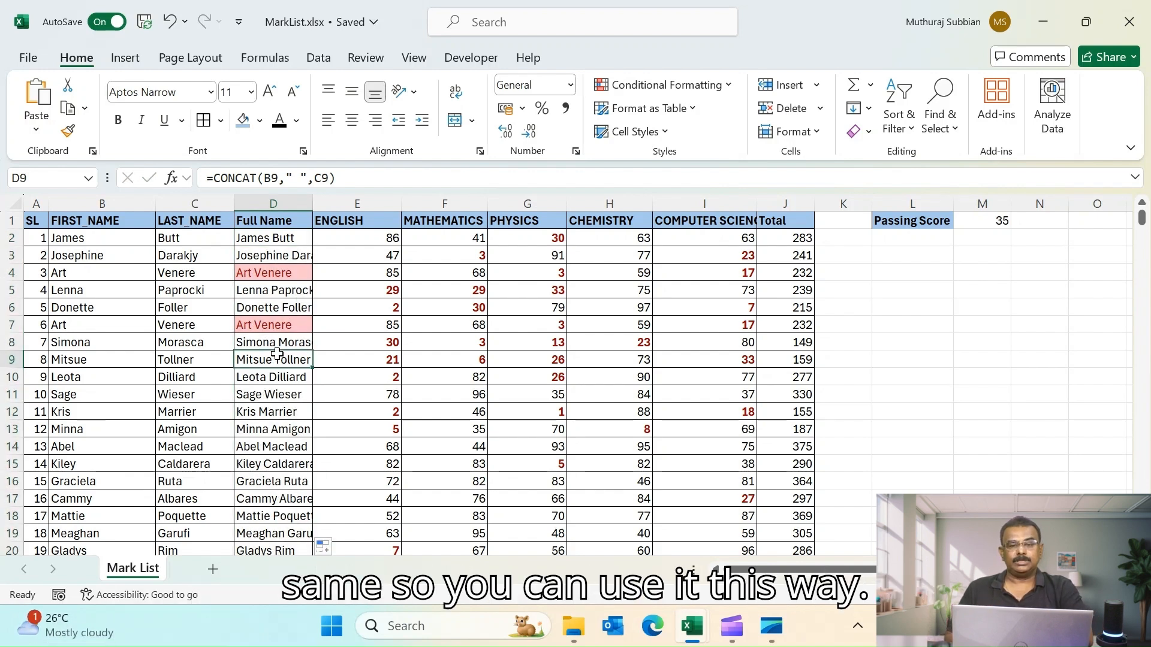
left_click(983, 331)
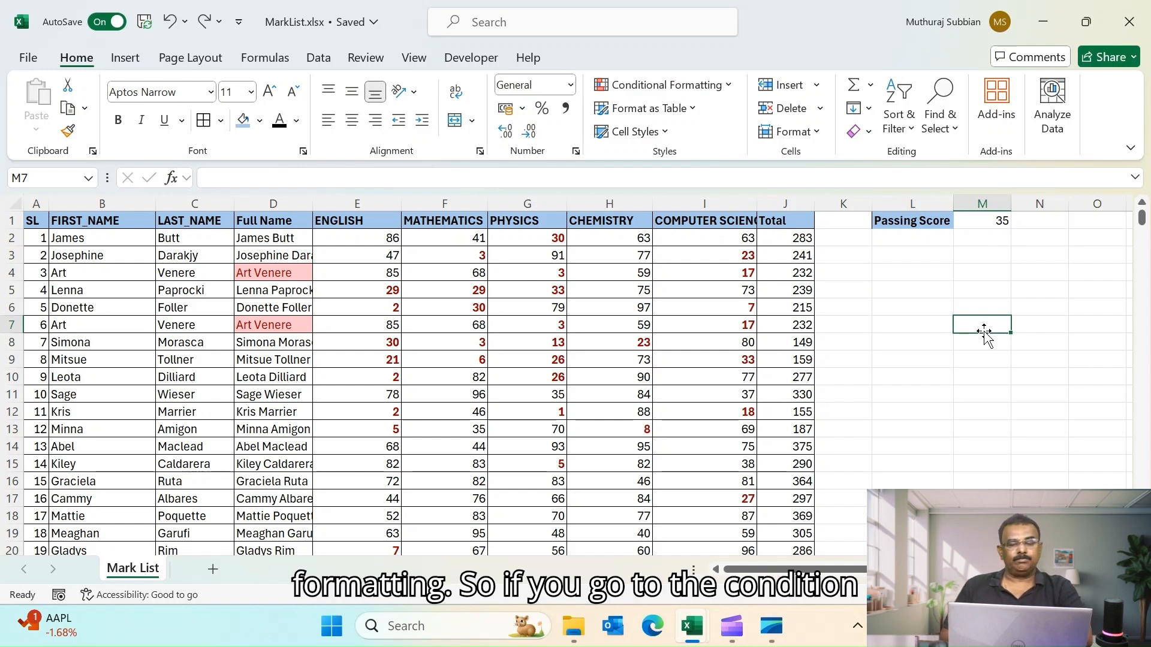
left_click(727, 88)
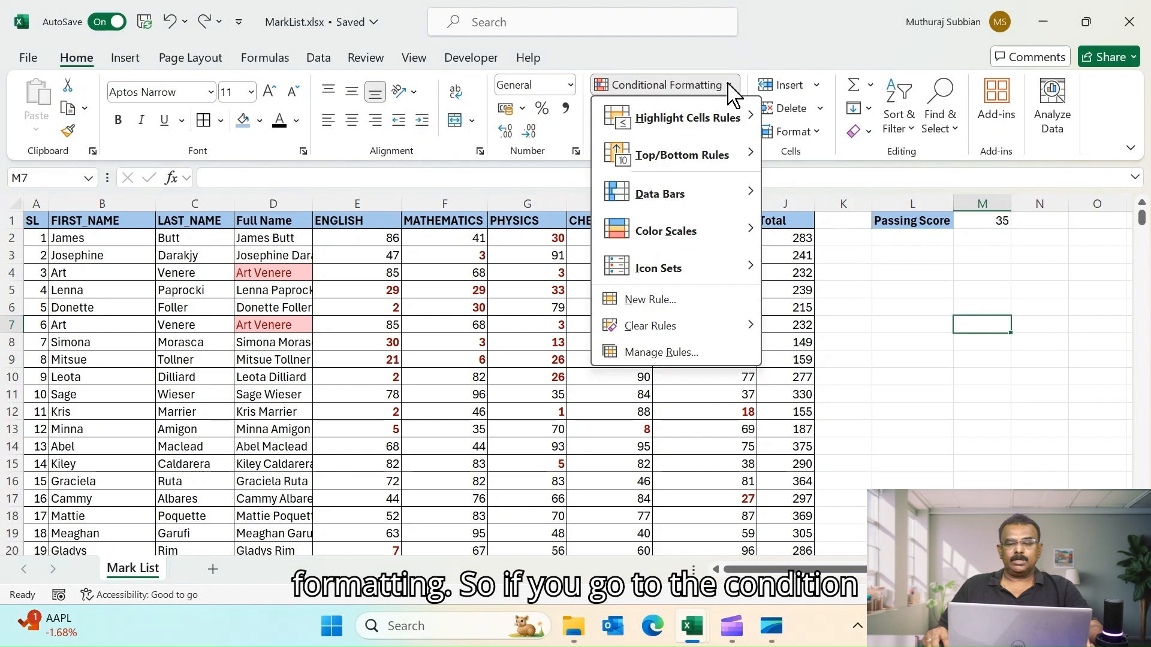
mouse_move(702, 161)
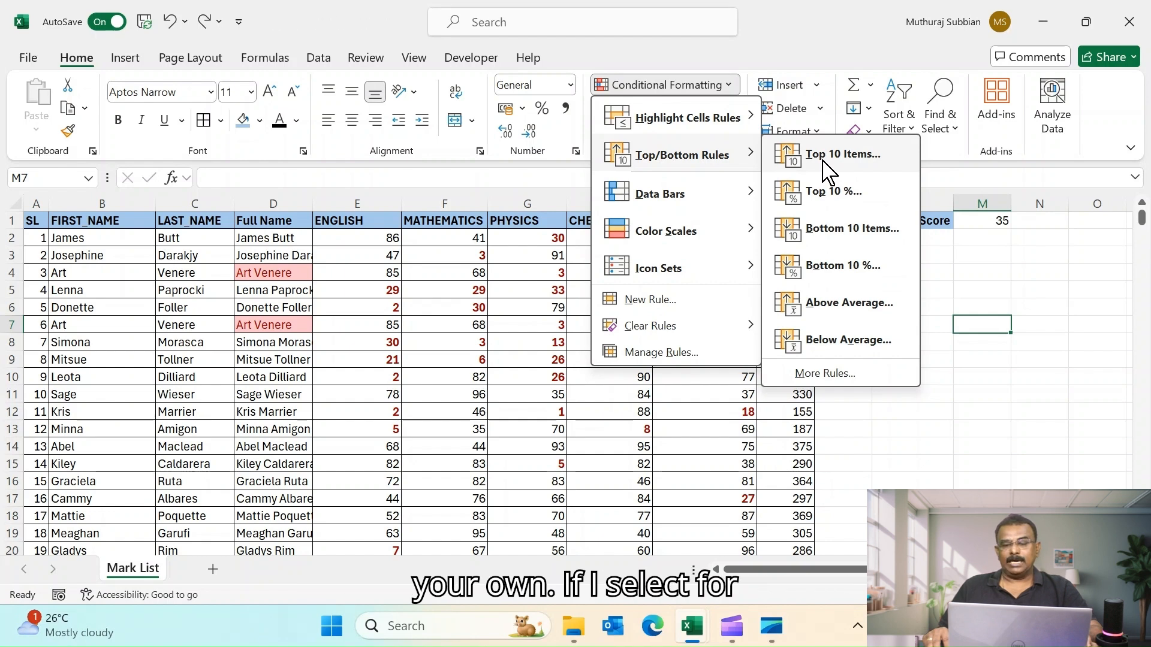
left_click(1020, 465)
- Apply a Top 10 Items rule to the Total column with Light Red Fill with Dark Red Text
left_click(780, 218)
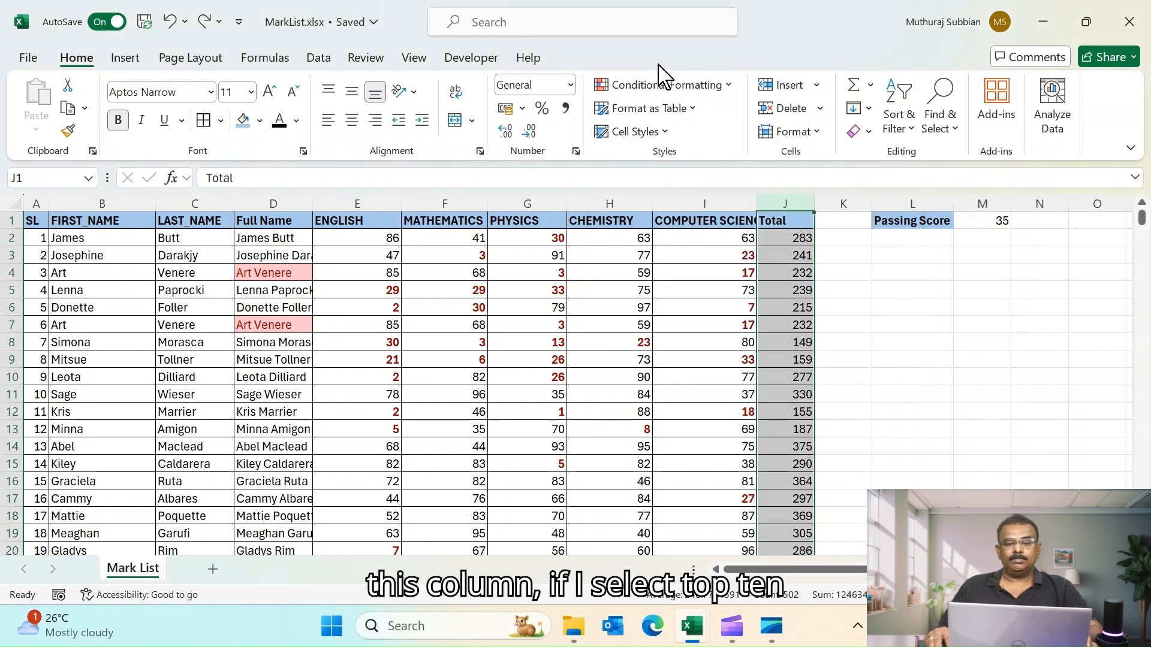
left_click(730, 85)
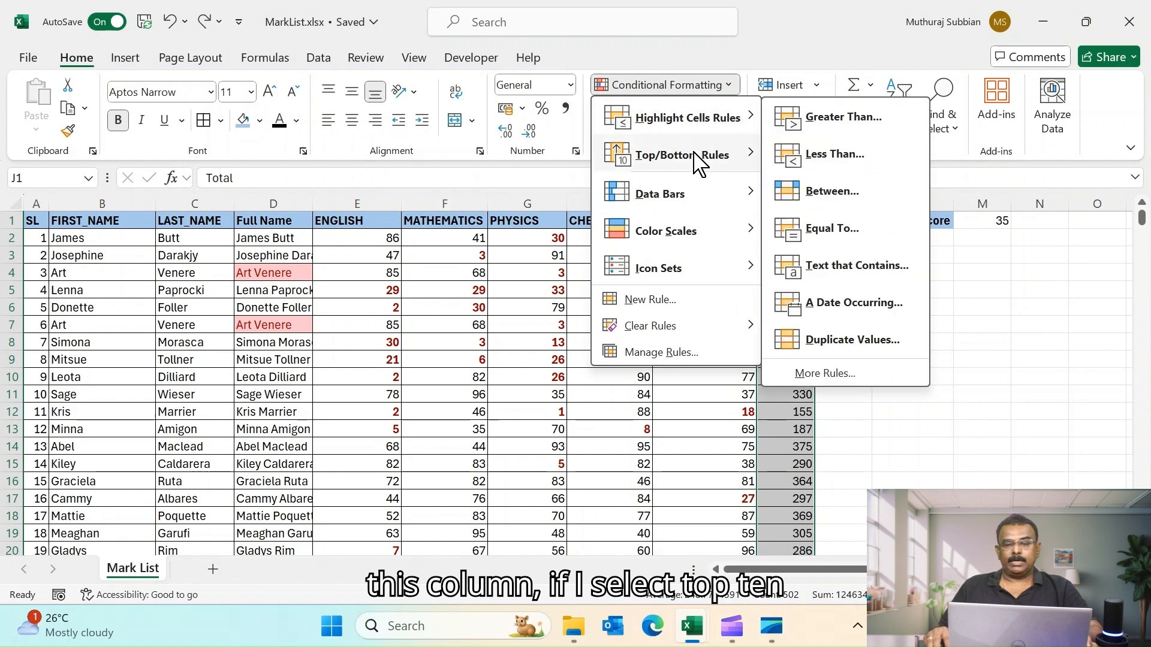
left_click(829, 157)
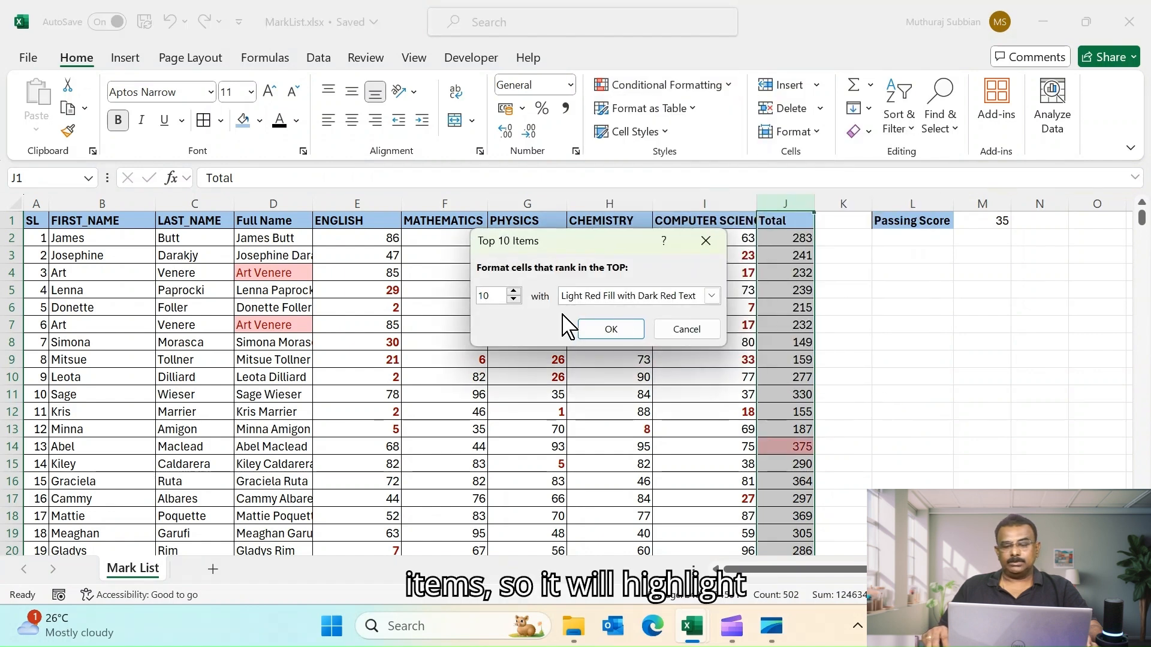
left_click(607, 328)
- Select the header row and turn on Filter for the mark list
left_click(894, 391)
scroll(891, 393, "down", 4)
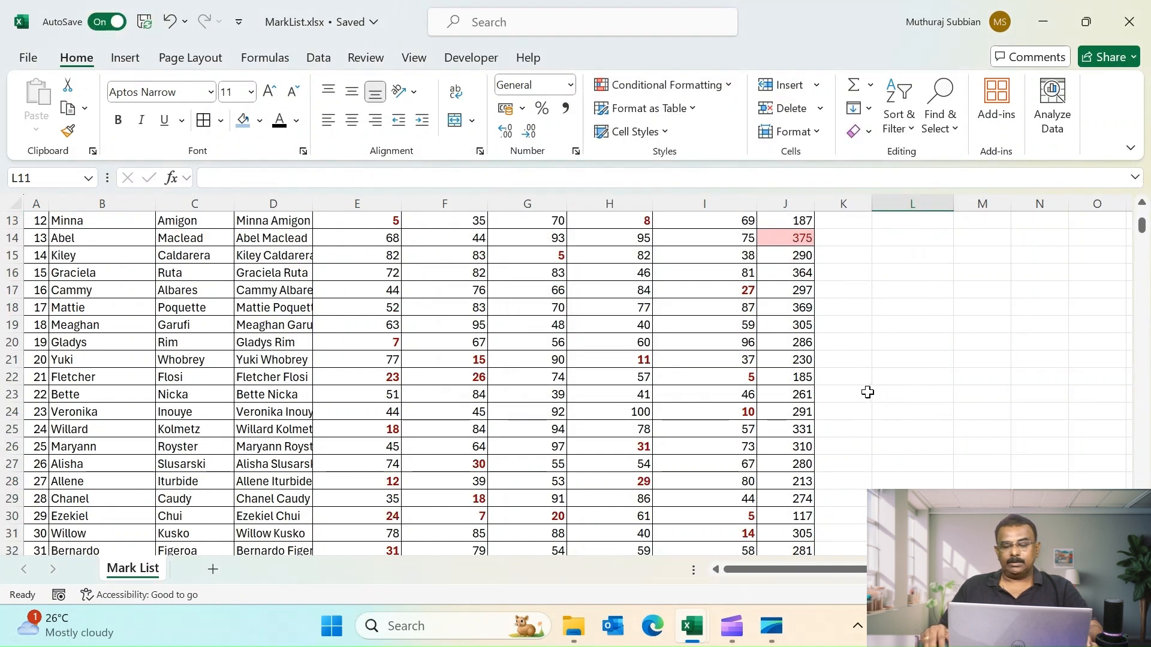
scroll(866, 392, "up", 4)
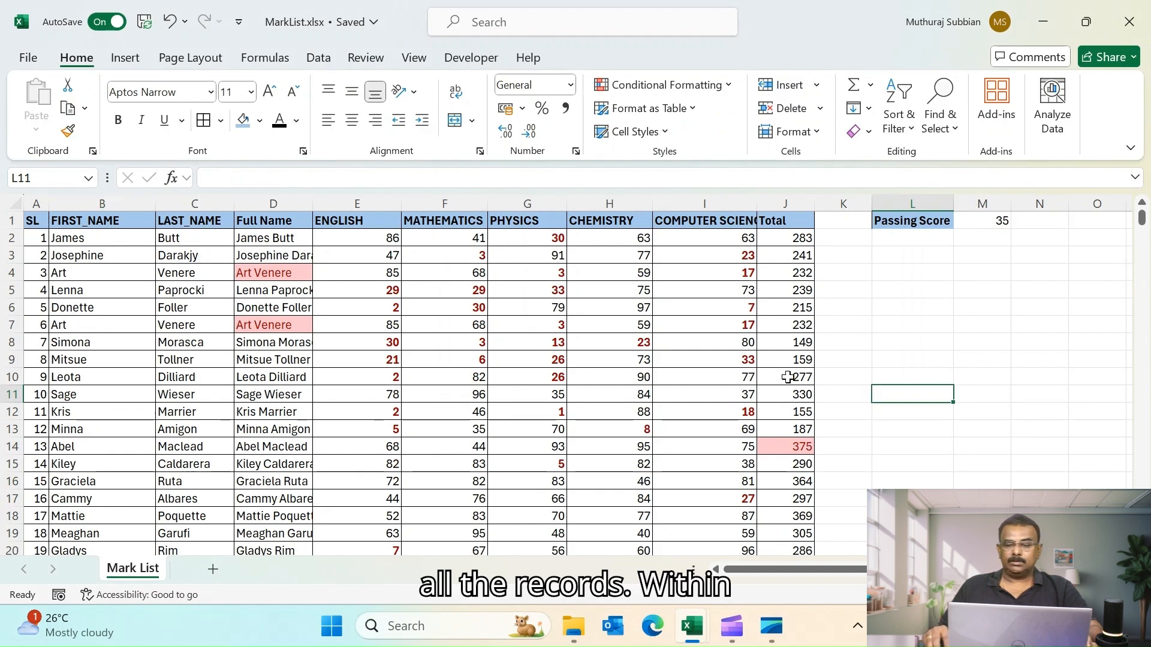
scroll(789, 389, "down", 18)
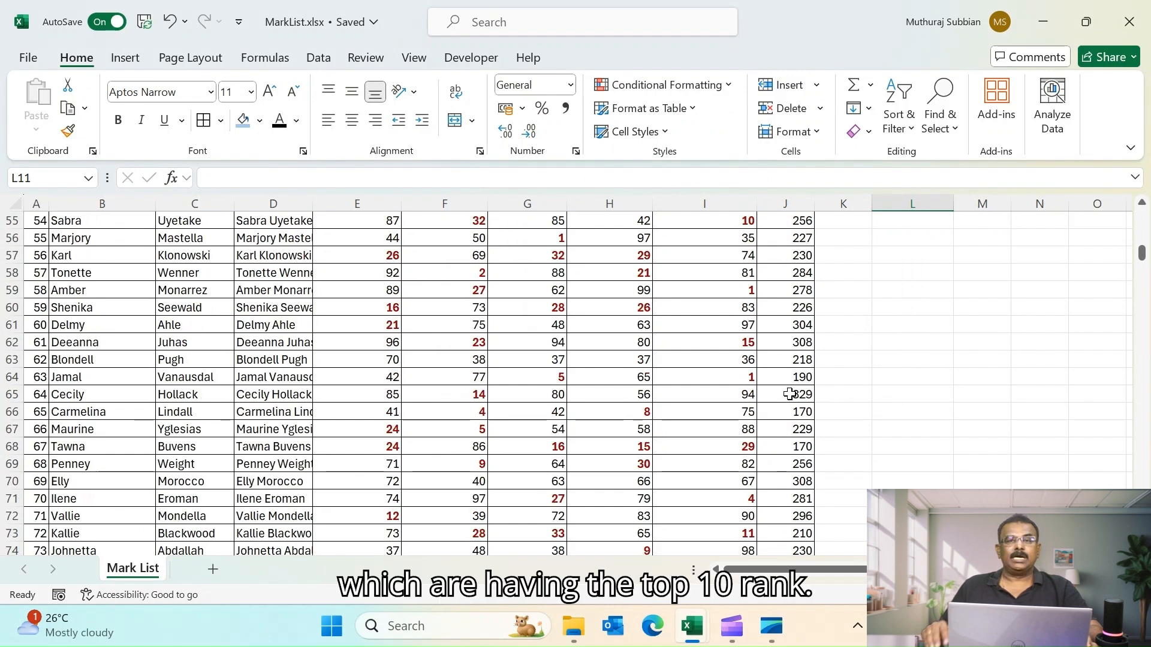
key("ctrl+Home")
key("shift+space")
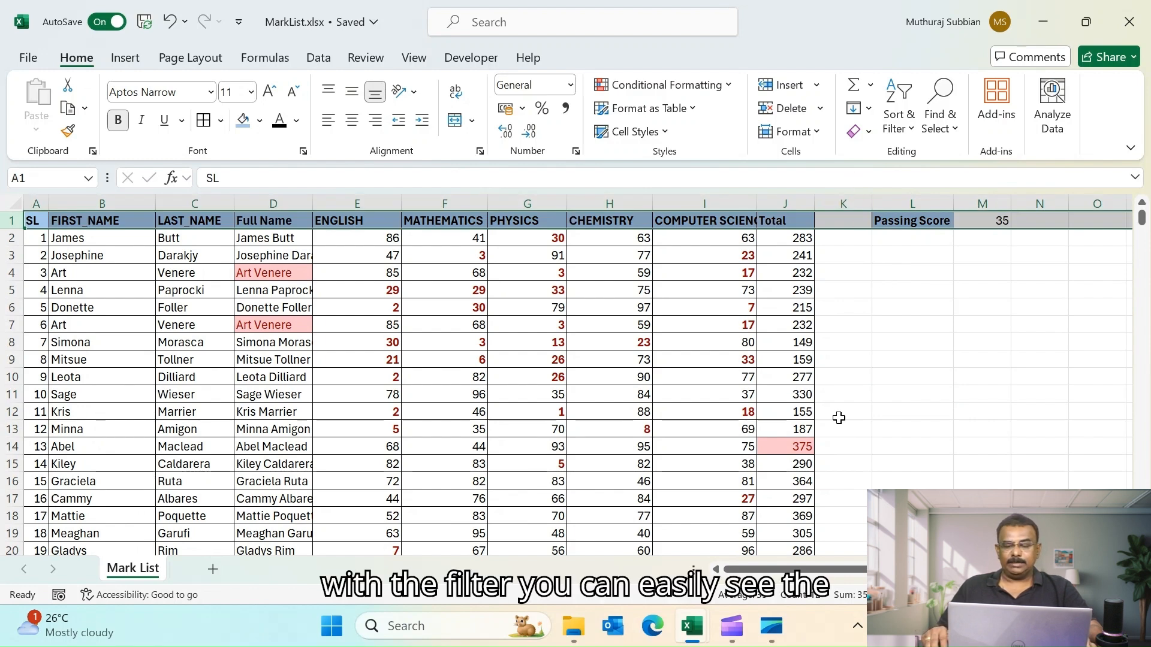
left_click(906, 129)
left_click(921, 240)
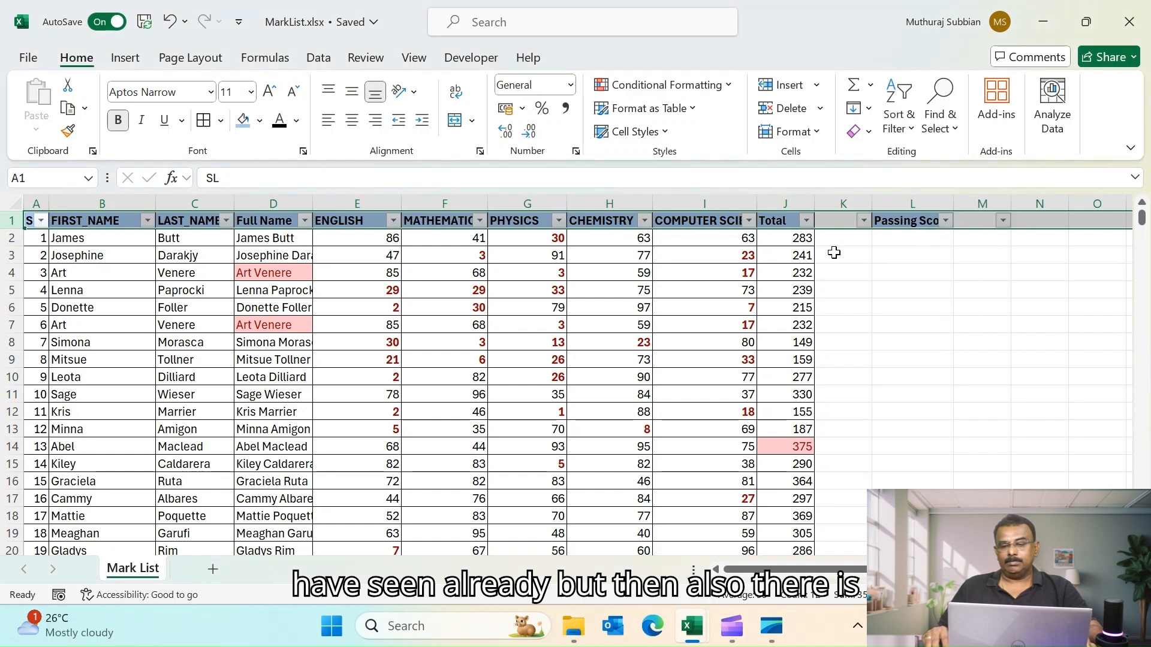
left_click(909, 271)
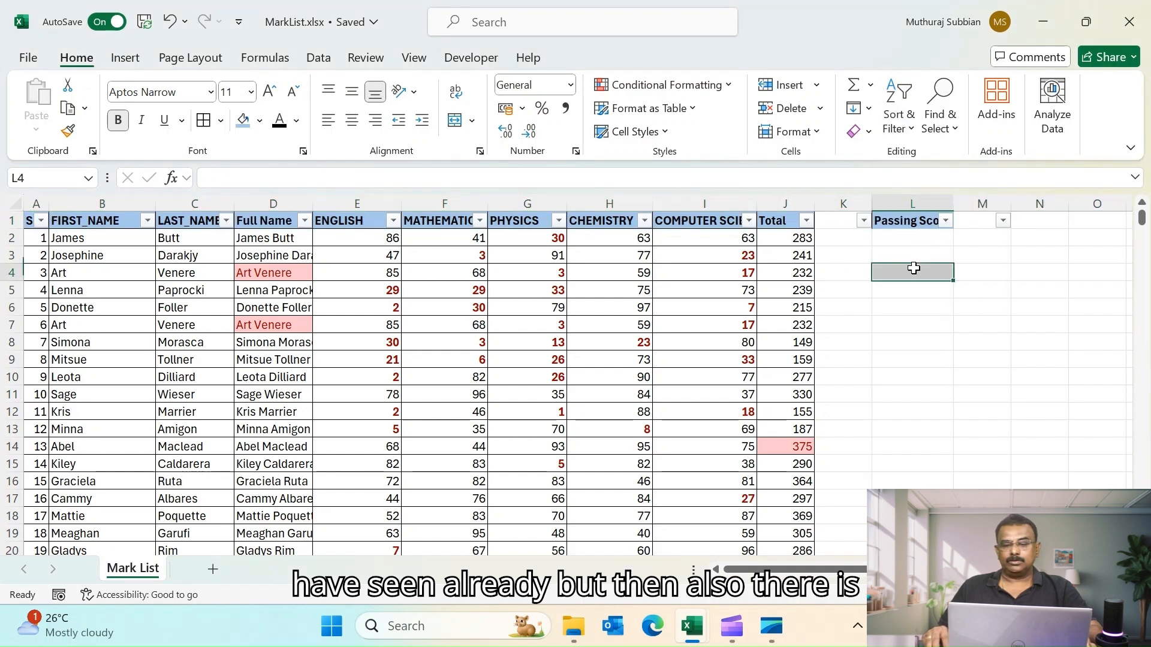
- Filter the Total column by its light red cell color
left_click(807, 221)
mouse_move(640, 341)
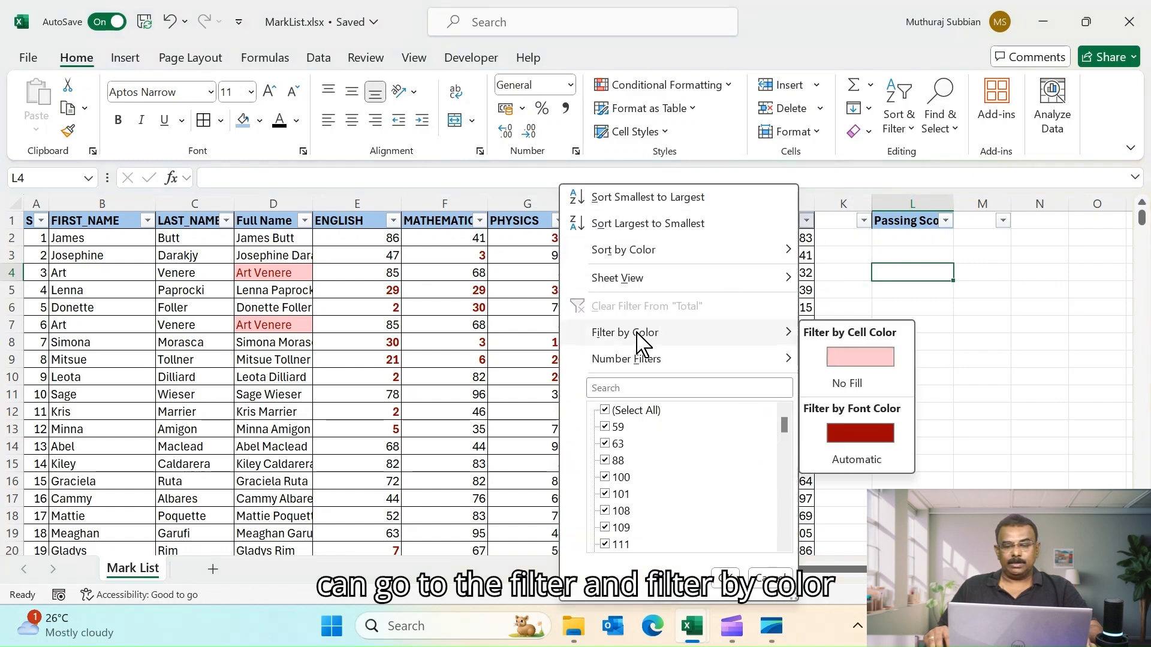
left_click(854, 358)
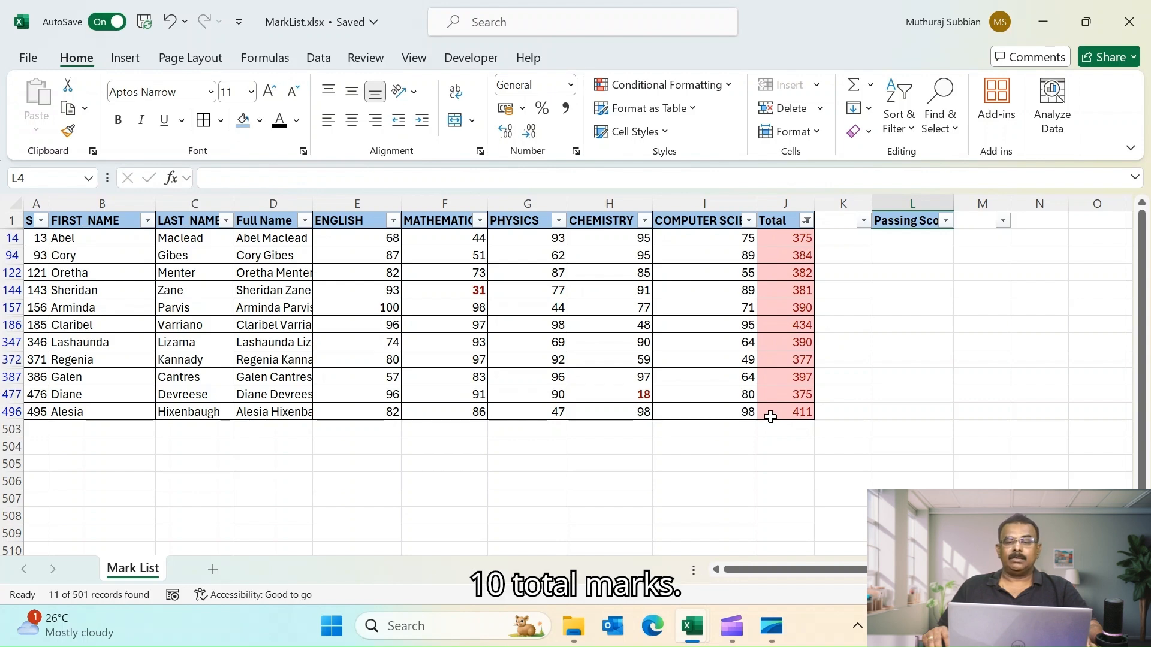
- Clear the Total column's color filter by selecting all values
left_click(807, 220)
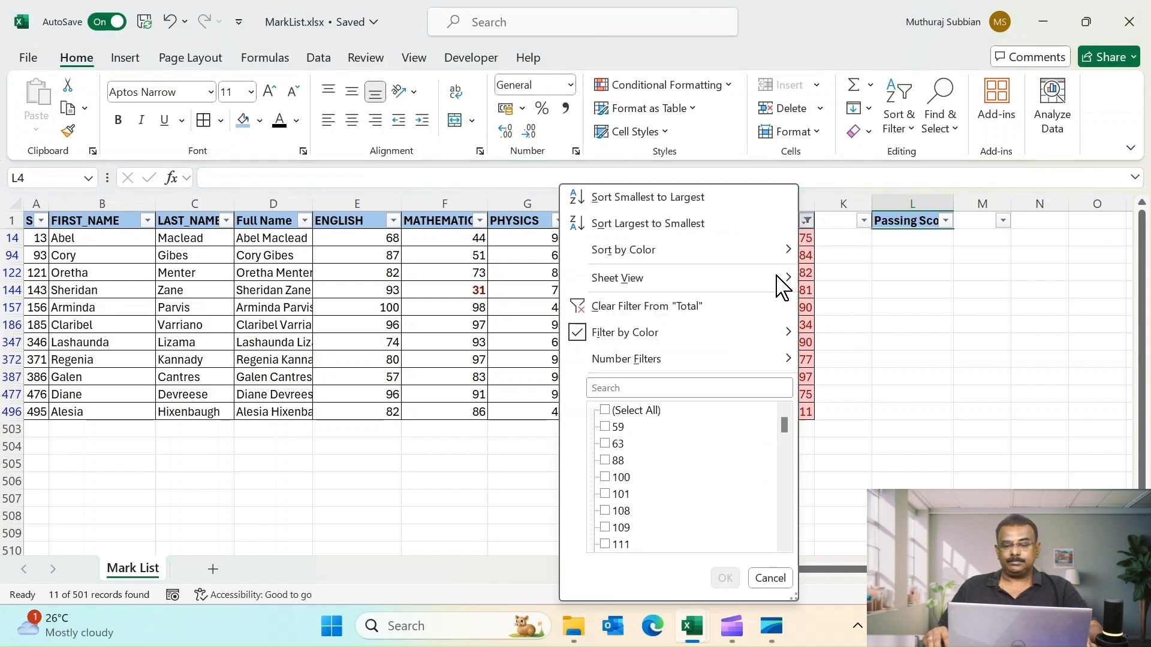
left_click(616, 414)
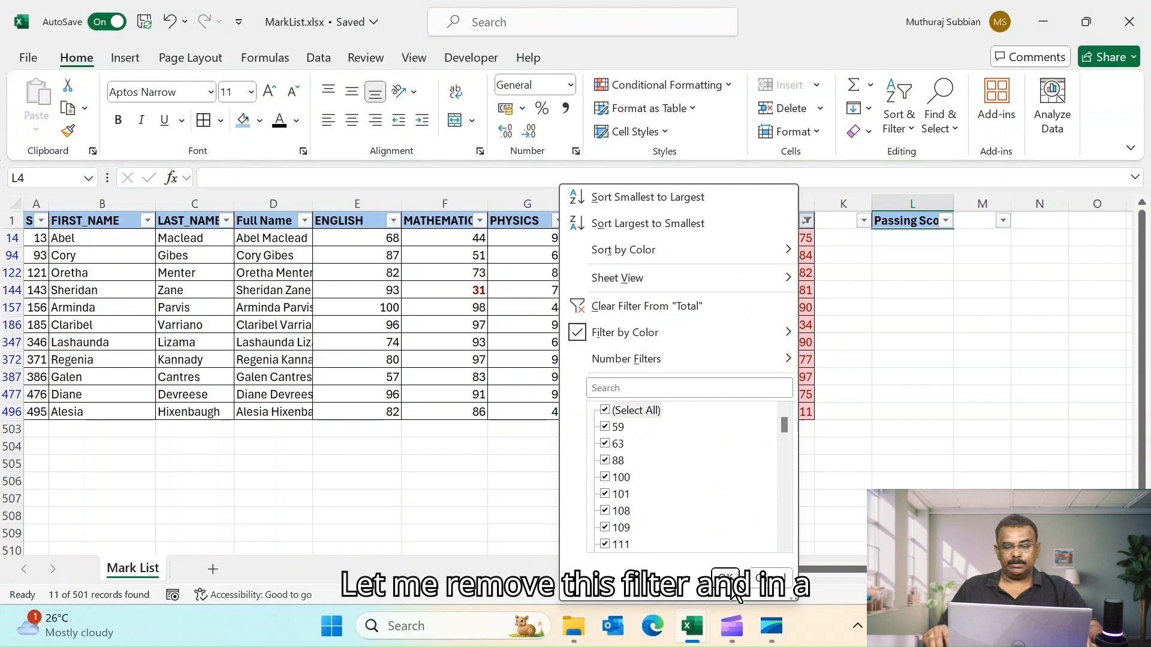
left_click(728, 576)
- Apply an Above Average rule to the Total column
left_click(778, 202)
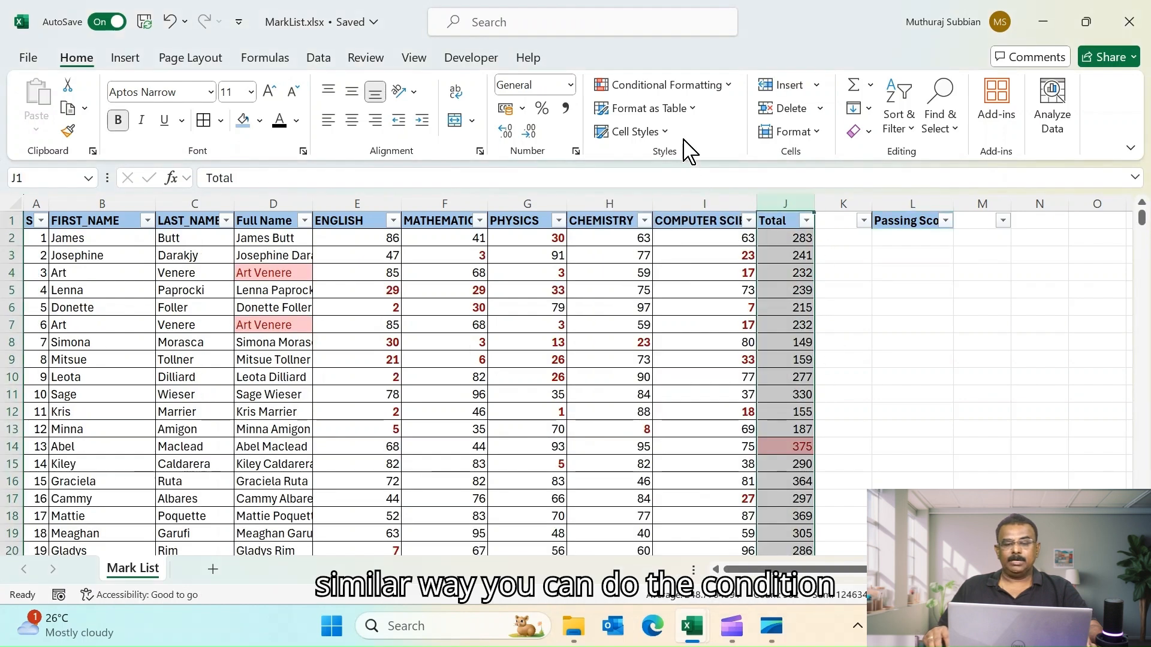
left_click(726, 85)
mouse_move(722, 156)
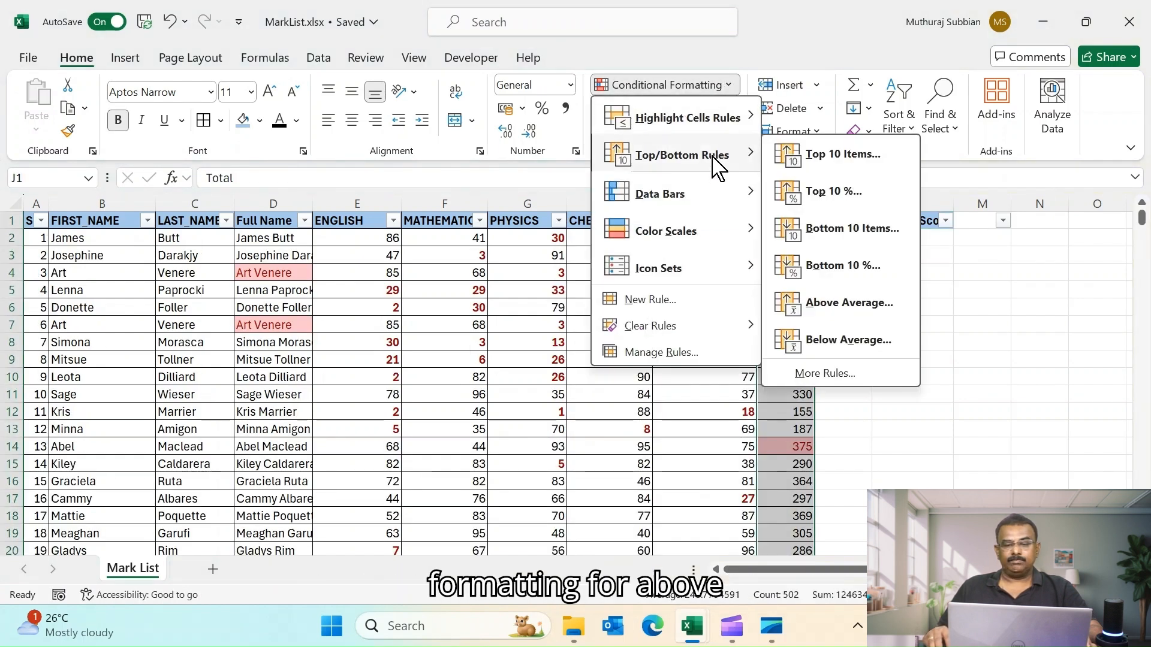
left_click(842, 314)
left_click(632, 326)
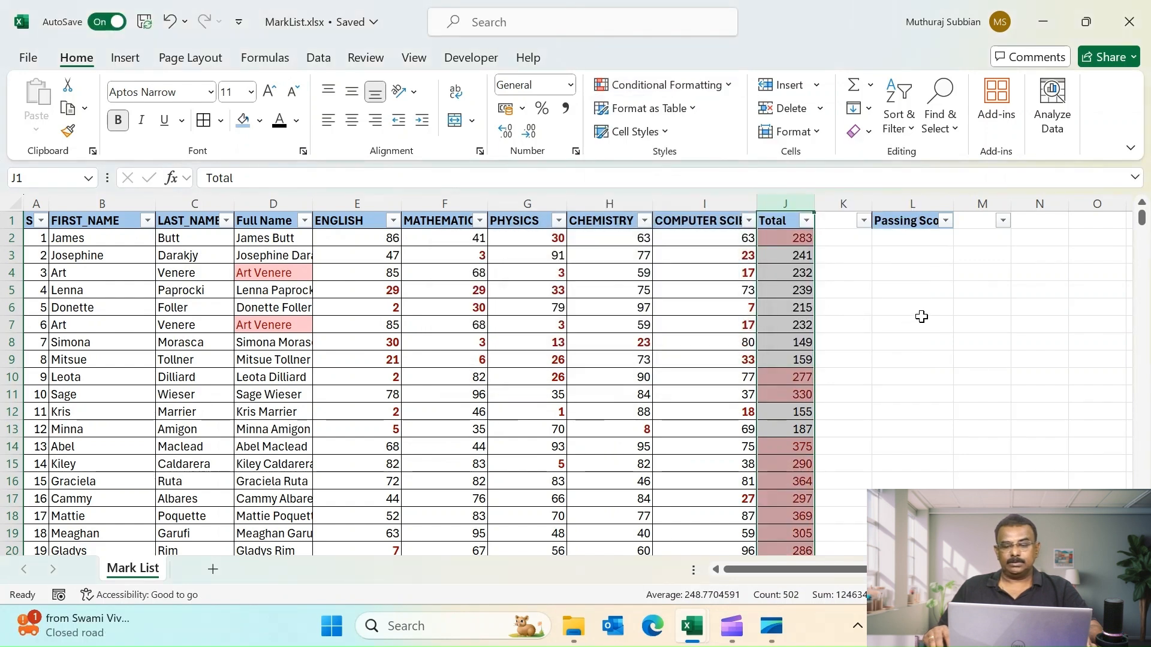
- Filter the Total column again by the light red cell color and scroll through the results
left_click(919, 317)
left_click(806, 221)
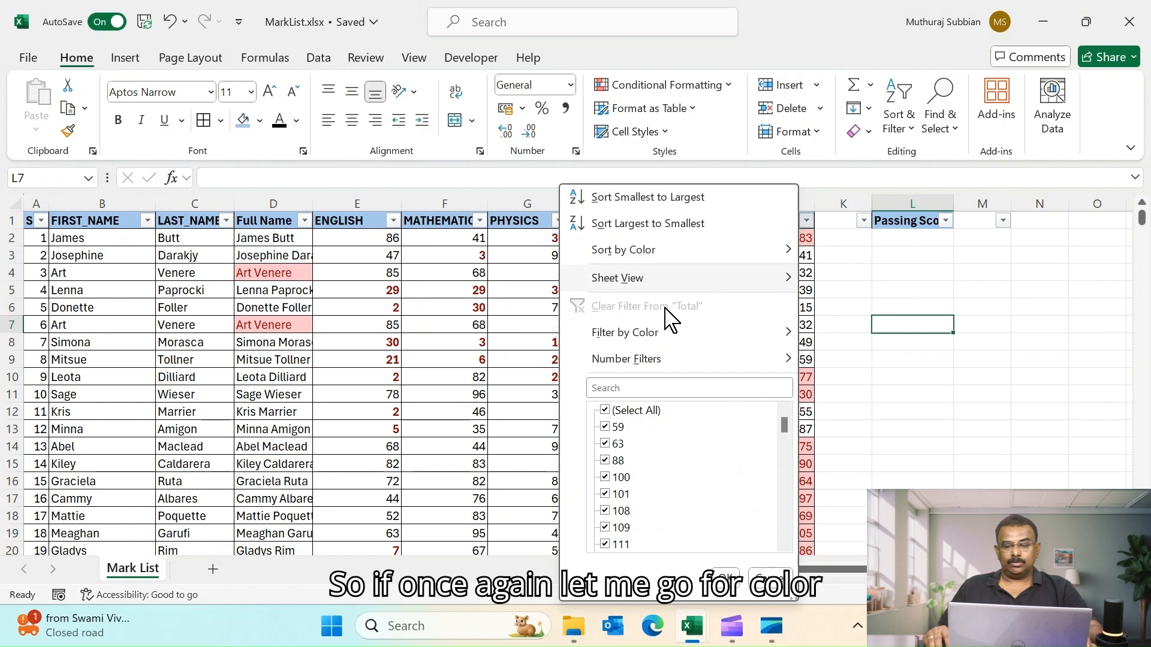
mouse_move(722, 338)
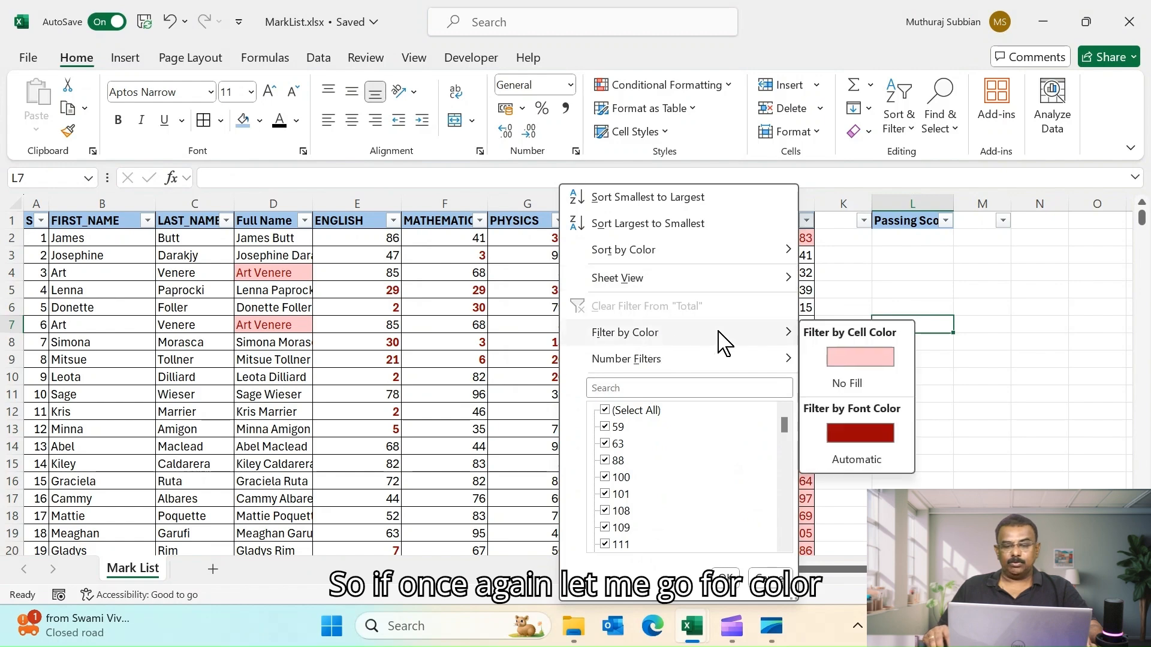
left_click(874, 360)
scroll(828, 387, "down", 15)
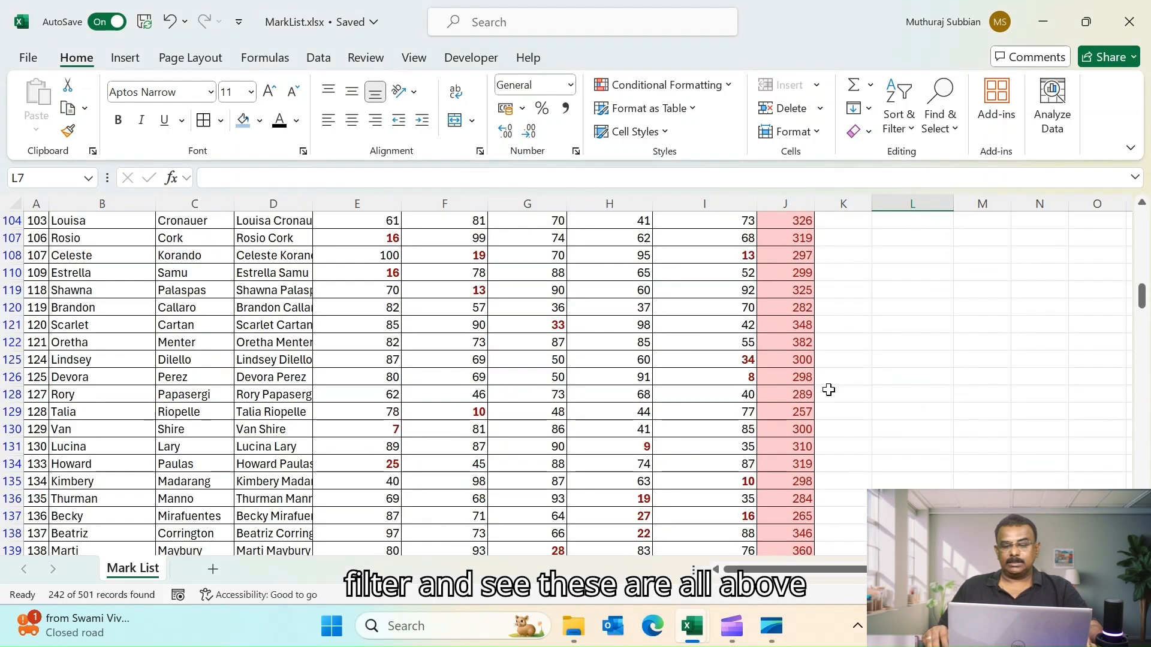
scroll(828, 390, "up", 15)
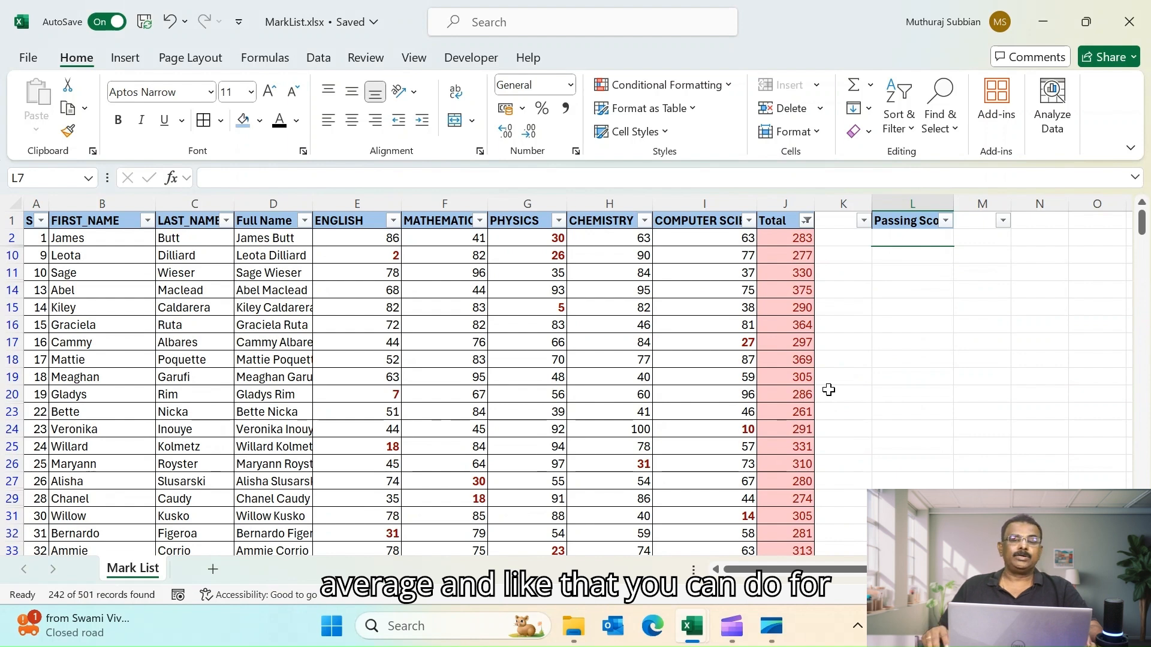
- Turn off the filter on the mark list
left_click(780, 206)
left_click(865, 326)
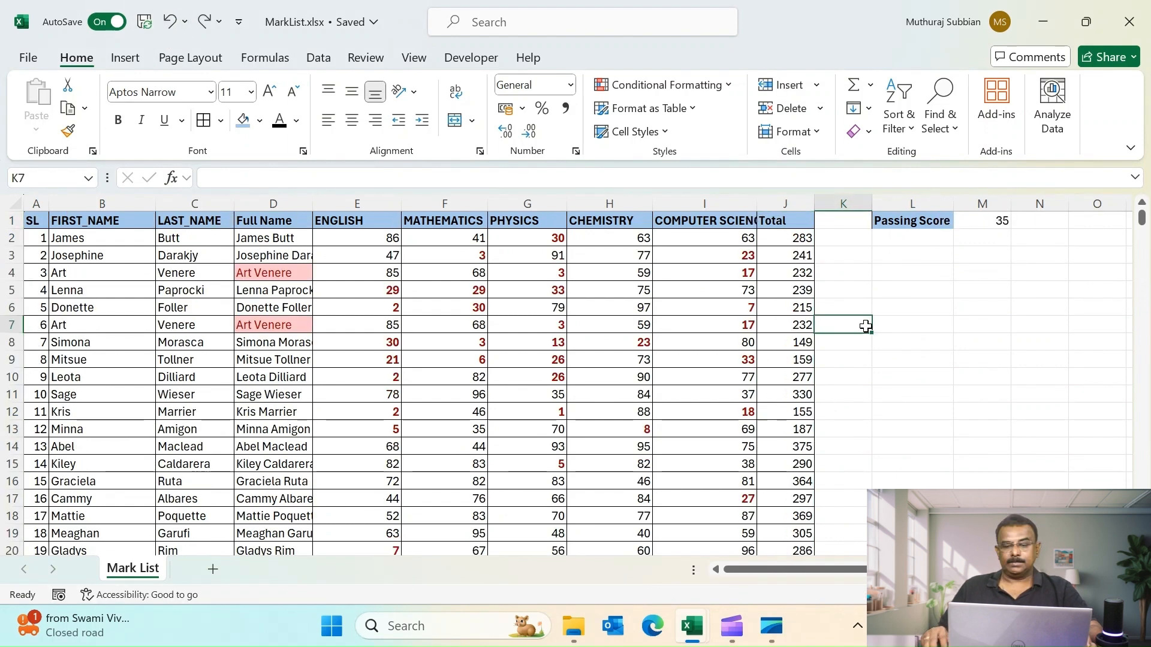
- Add blue gradient fill data bars to the Total column
left_click(779, 203)
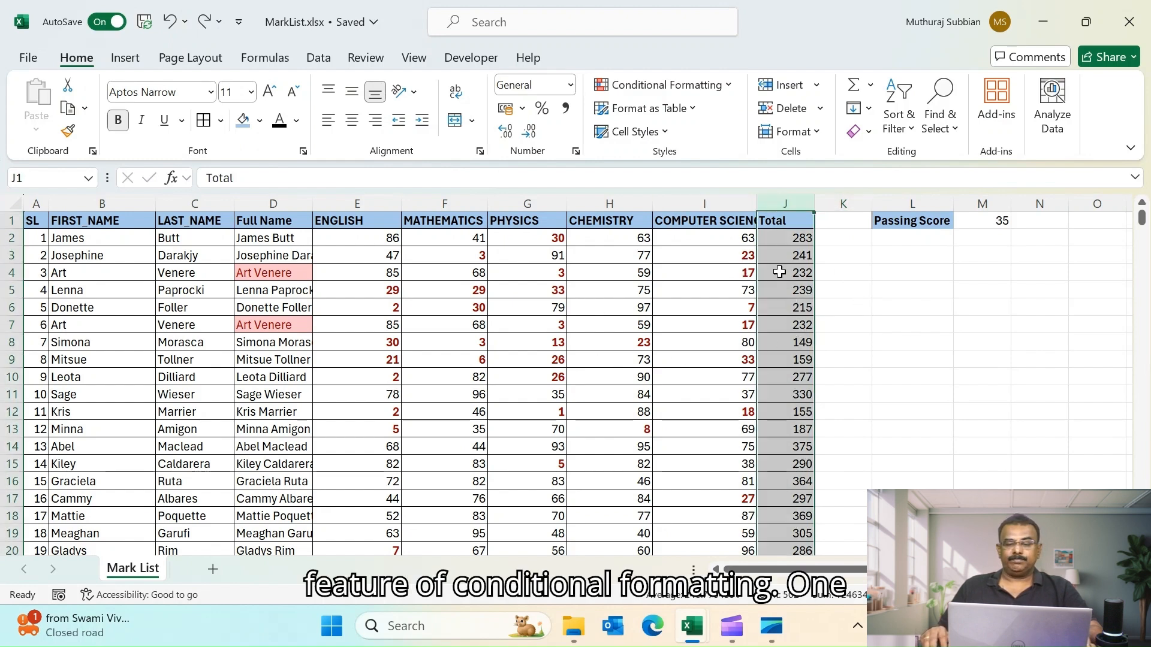
left_click(727, 90)
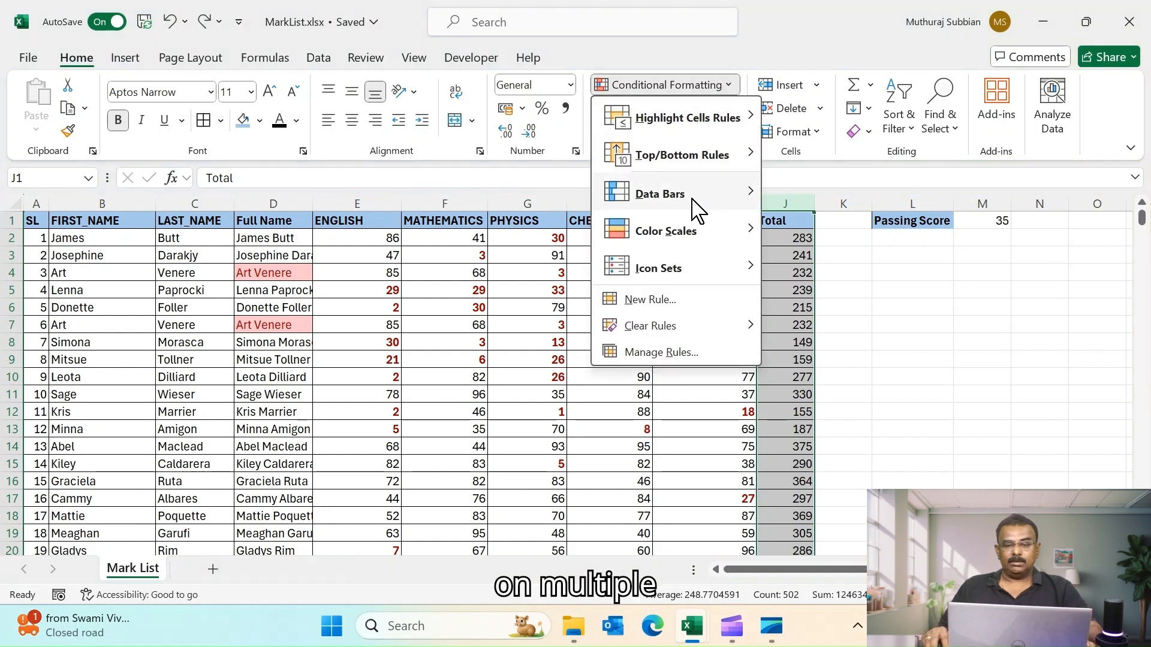
mouse_move(695, 207)
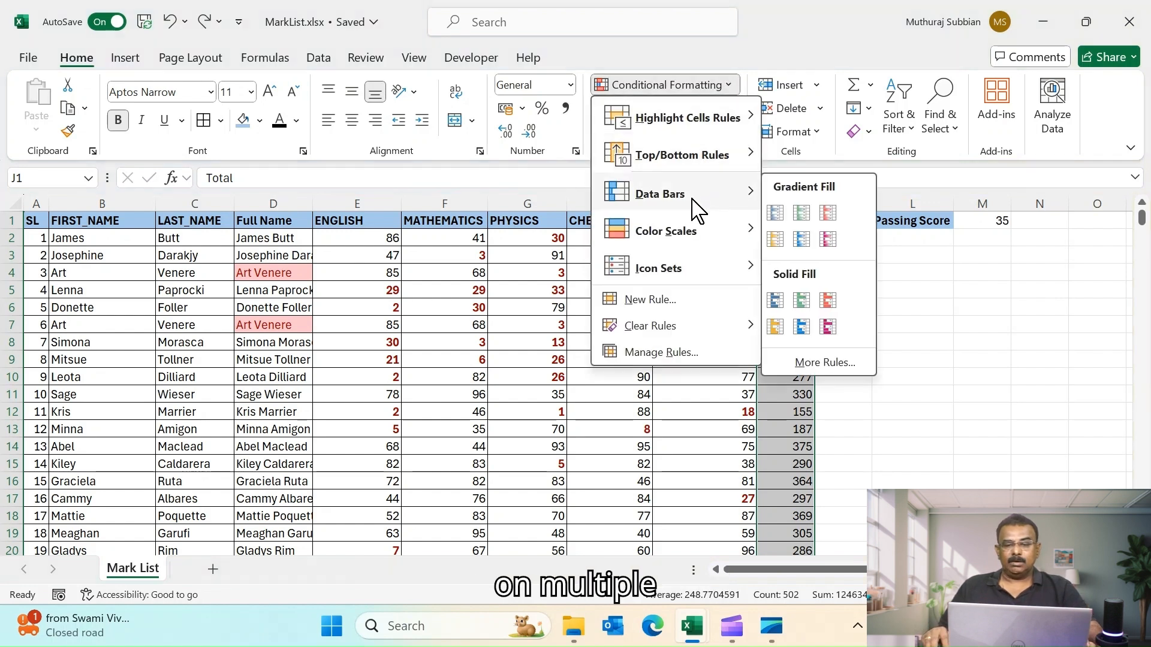
left_click(775, 218)
left_click(915, 372)
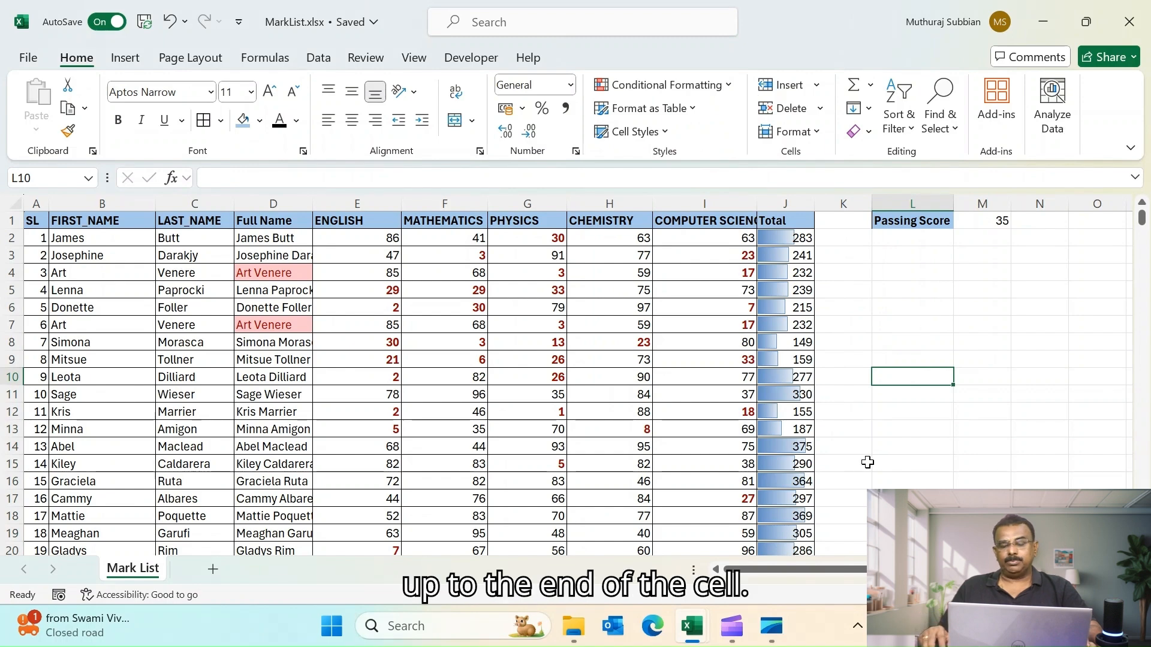
- Scroll through the Total column to examine the data bars
scroll(866, 462, "down", 1)
scroll(867, 463, "down", 1)
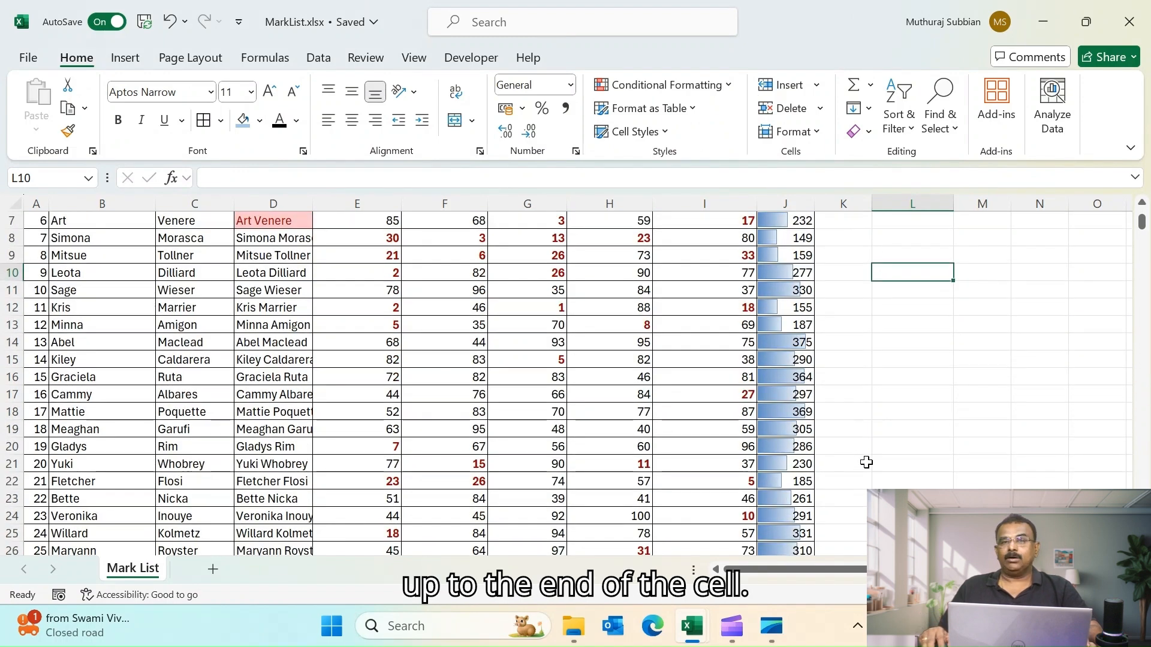
scroll(867, 462, "down", 2)
scroll(866, 462, "down", 6)
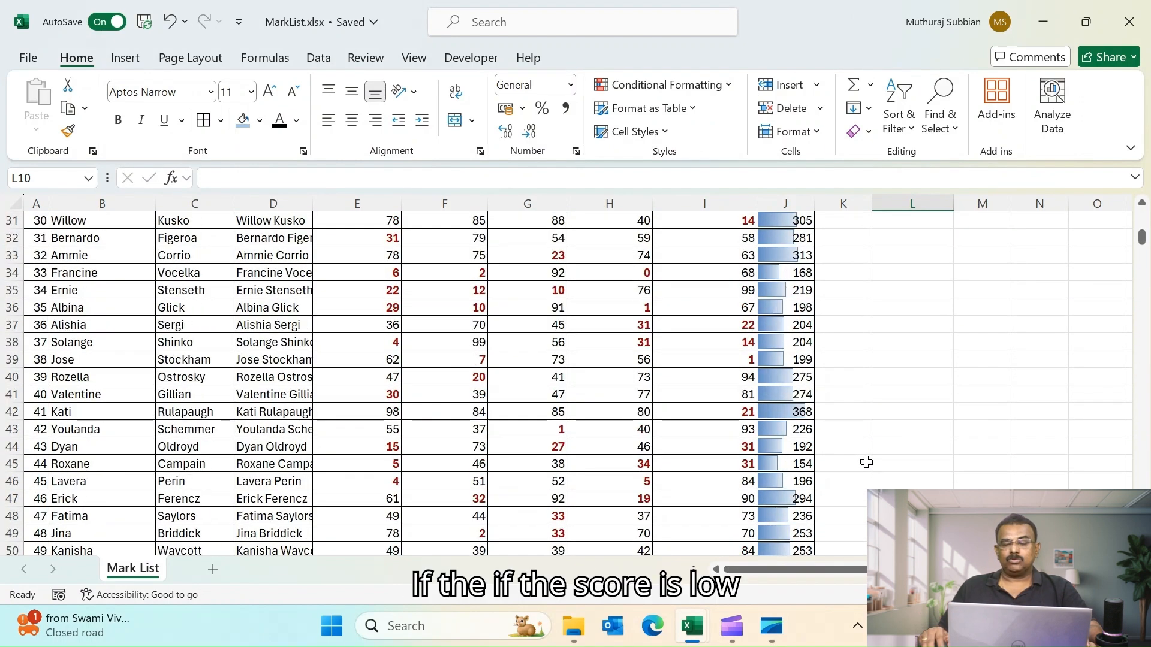
scroll(867, 462, "down", 12)
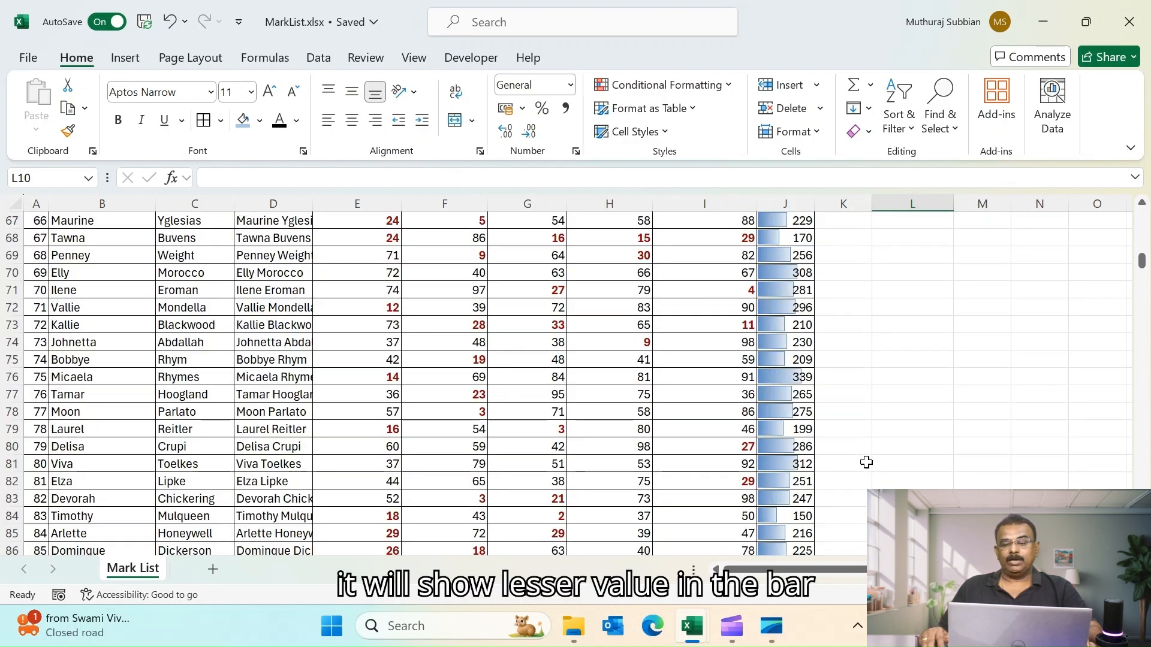
scroll(866, 462, "down", 5)
scroll(867, 462, "up", 20)
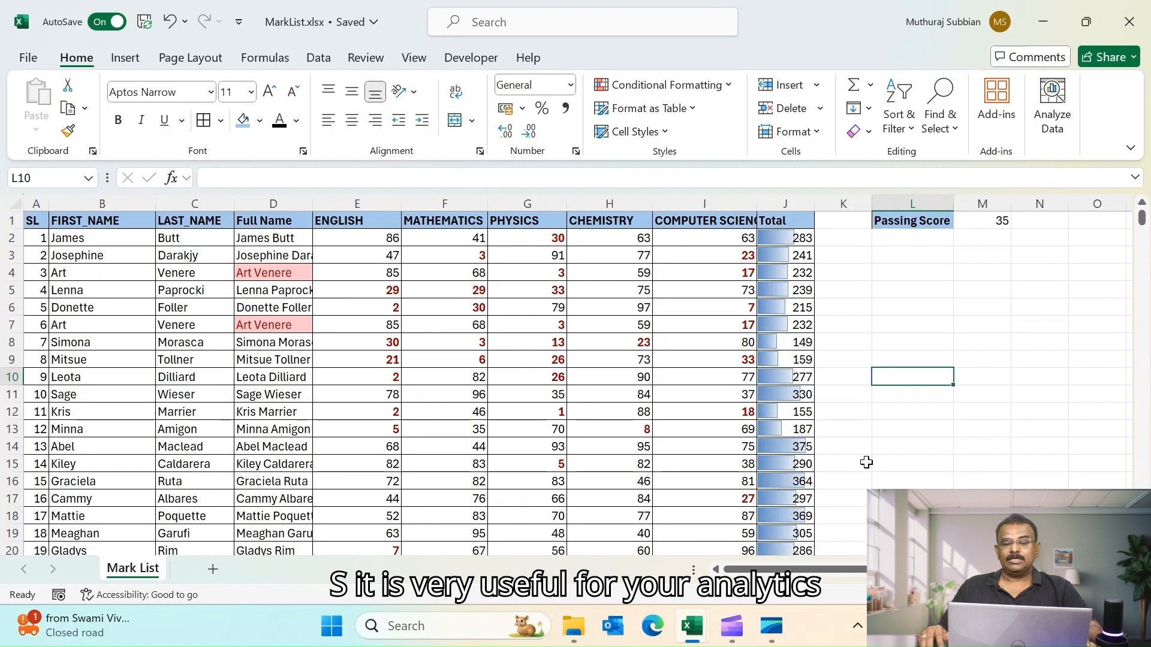
- Apply a red and white color scale to the Total column
left_click(777, 206)
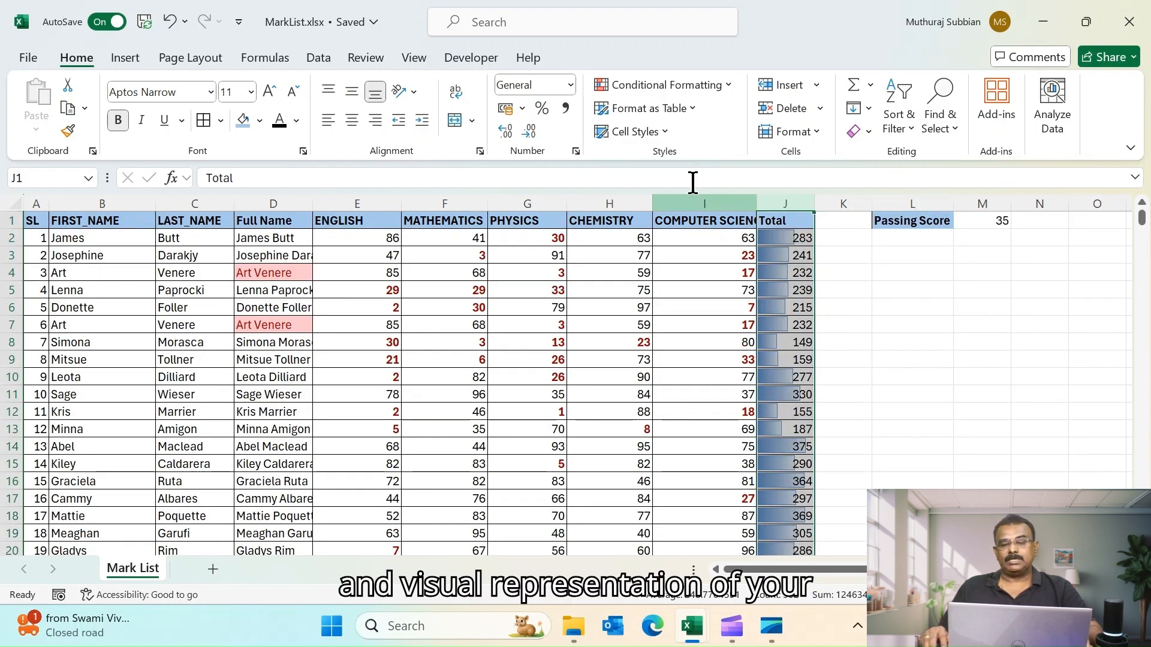
left_click(730, 87)
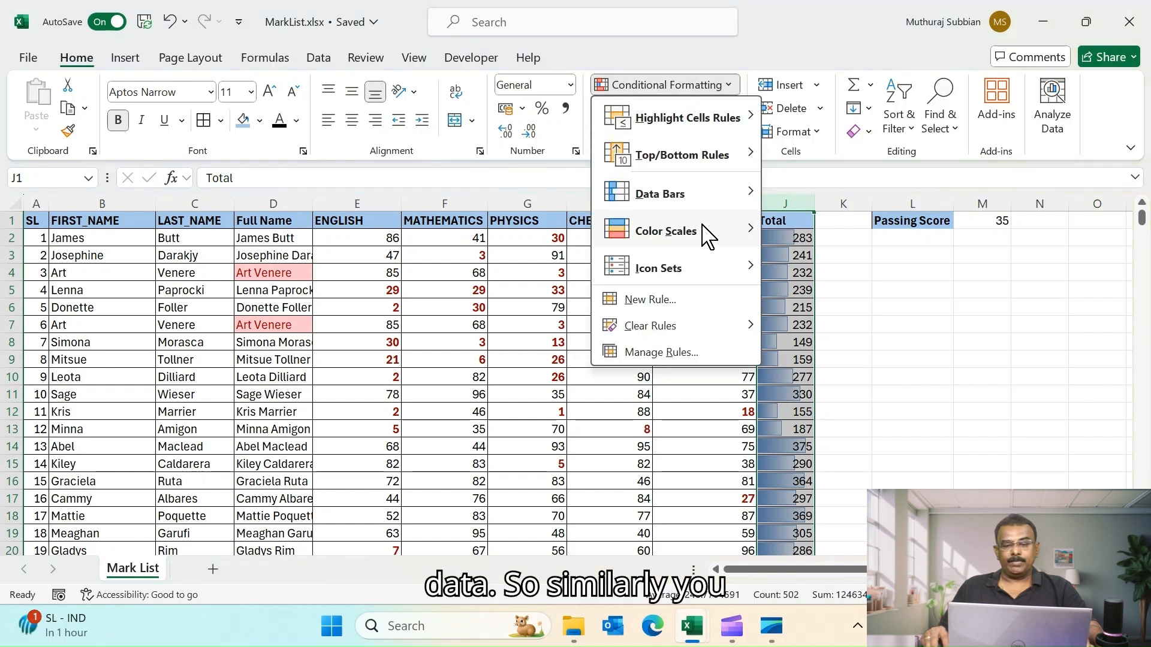
mouse_move(699, 201)
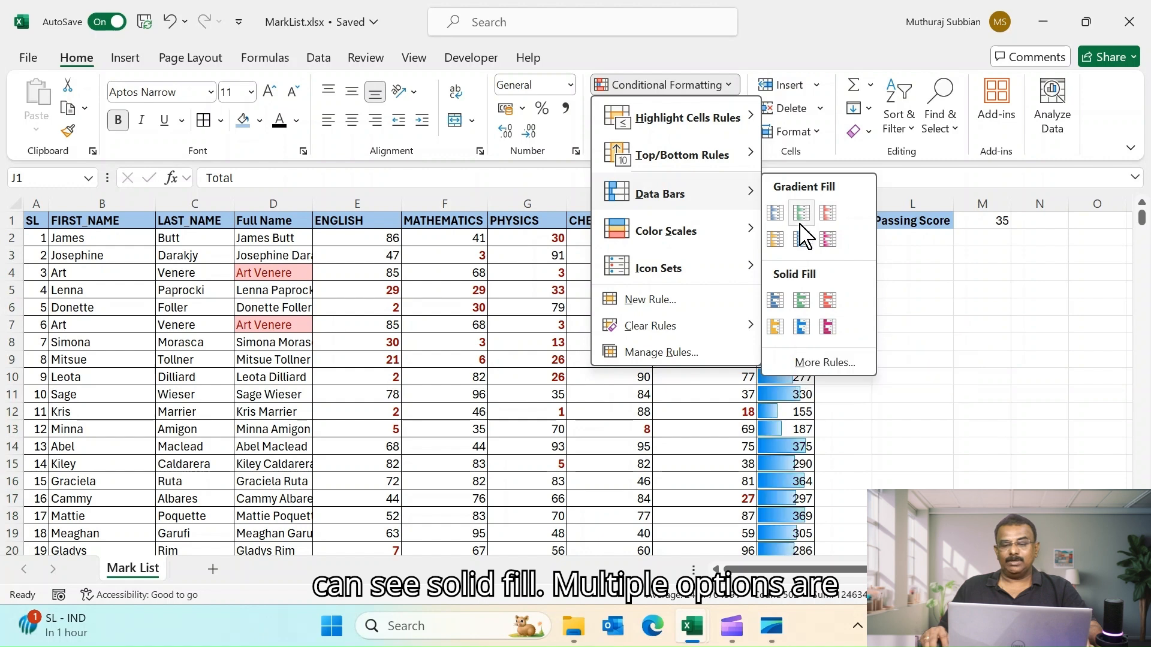
mouse_move(729, 242)
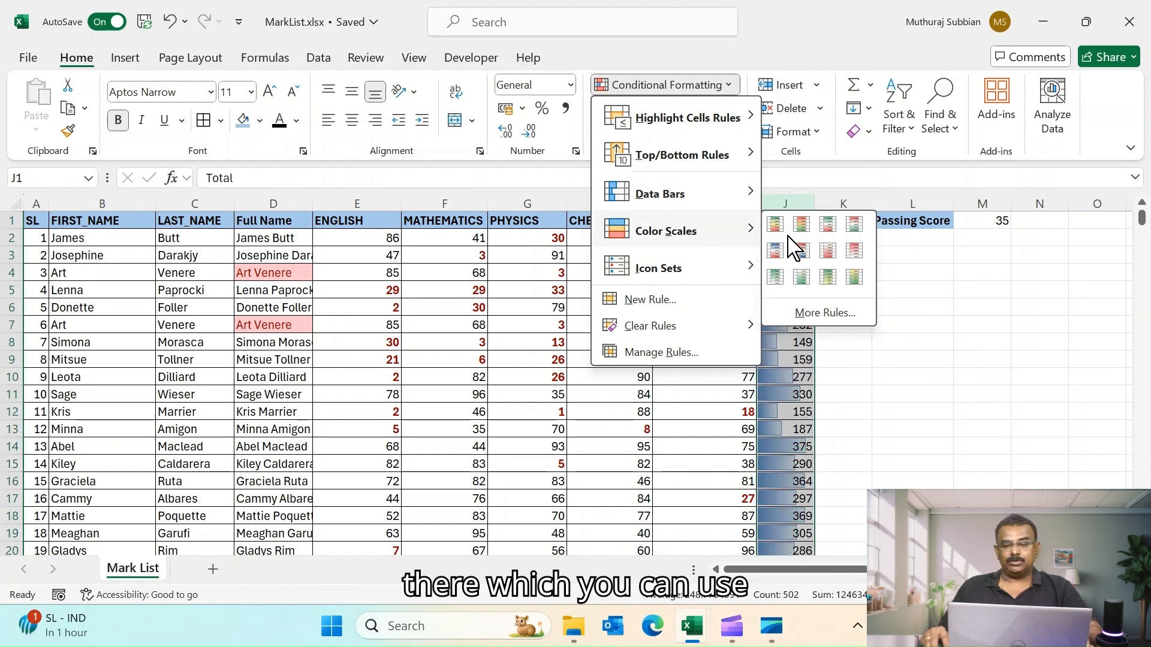
left_click(829, 251)
left_click(886, 303)
- Clear the conditional formatting rules from cell J2
left_click(801, 238)
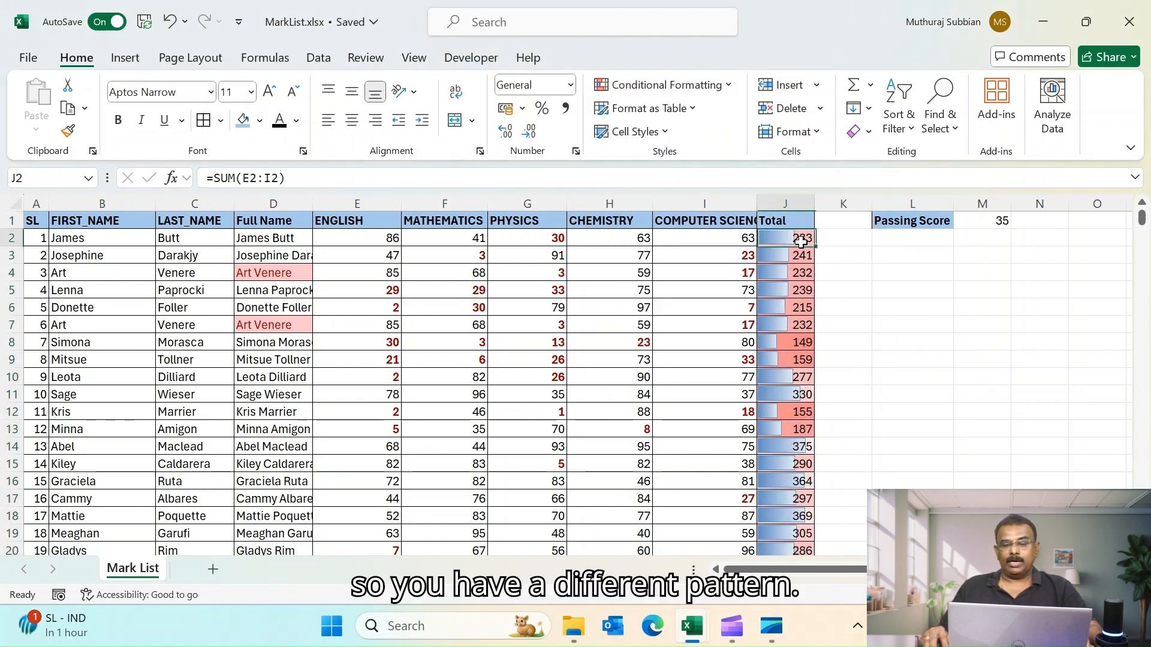
left_click(728, 89)
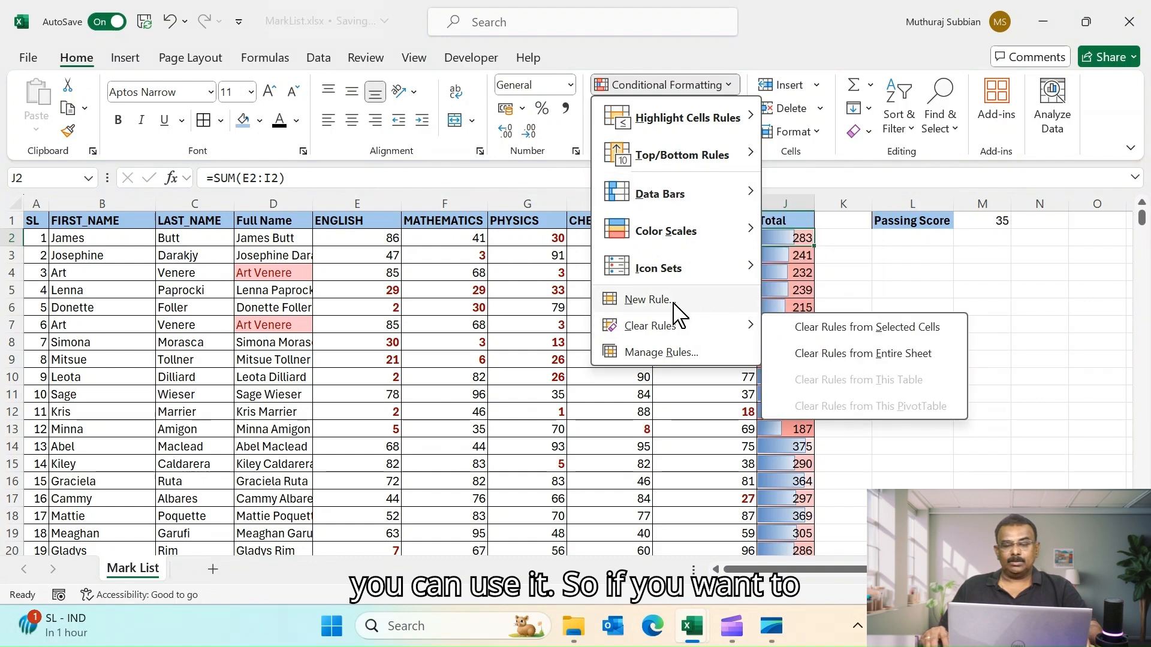
mouse_move(713, 328)
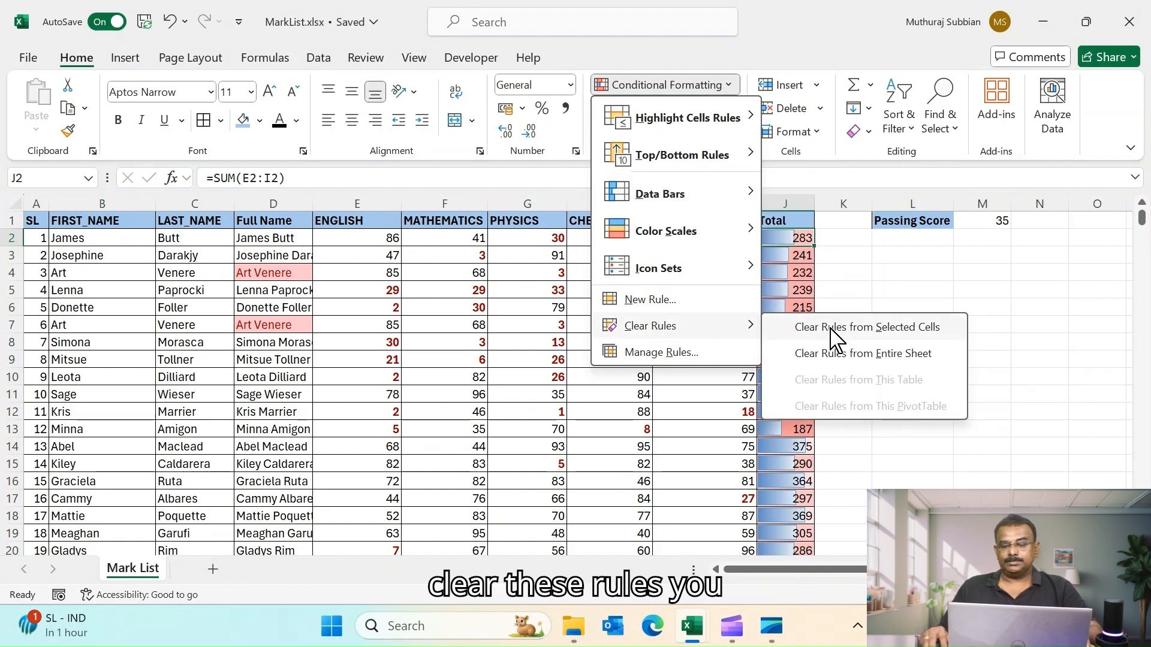
left_click(788, 201)
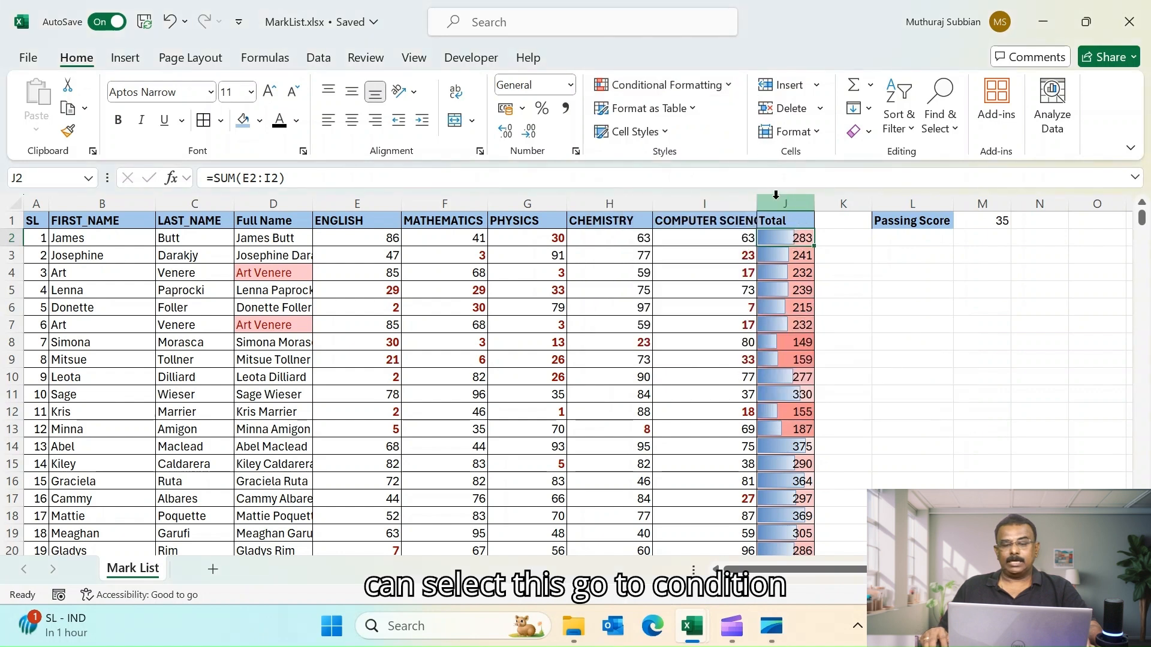
left_click(727, 88)
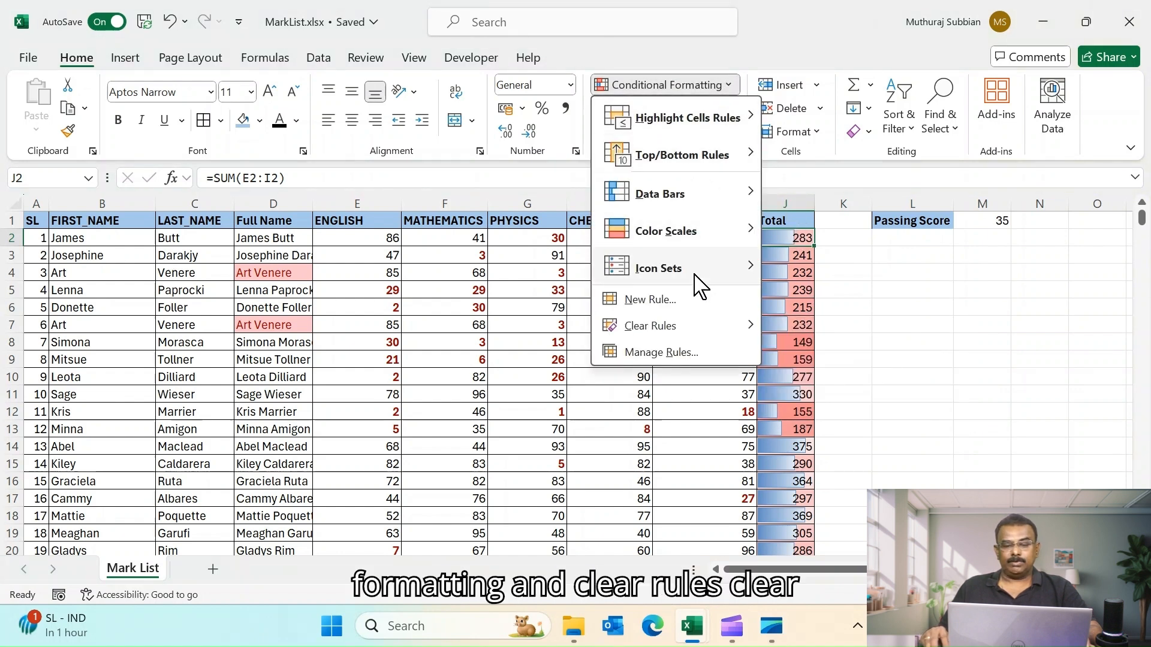
mouse_move(685, 325)
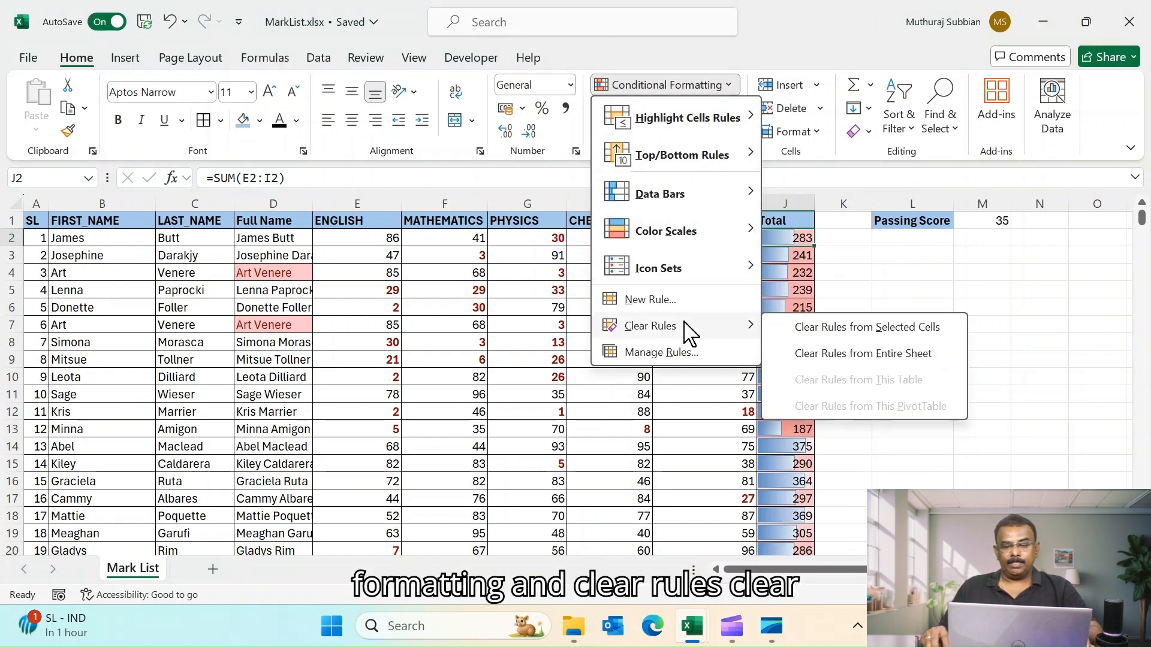
left_click(843, 329)
- Clear all conditional formatting rules from the selected Total column
left_click(783, 200)
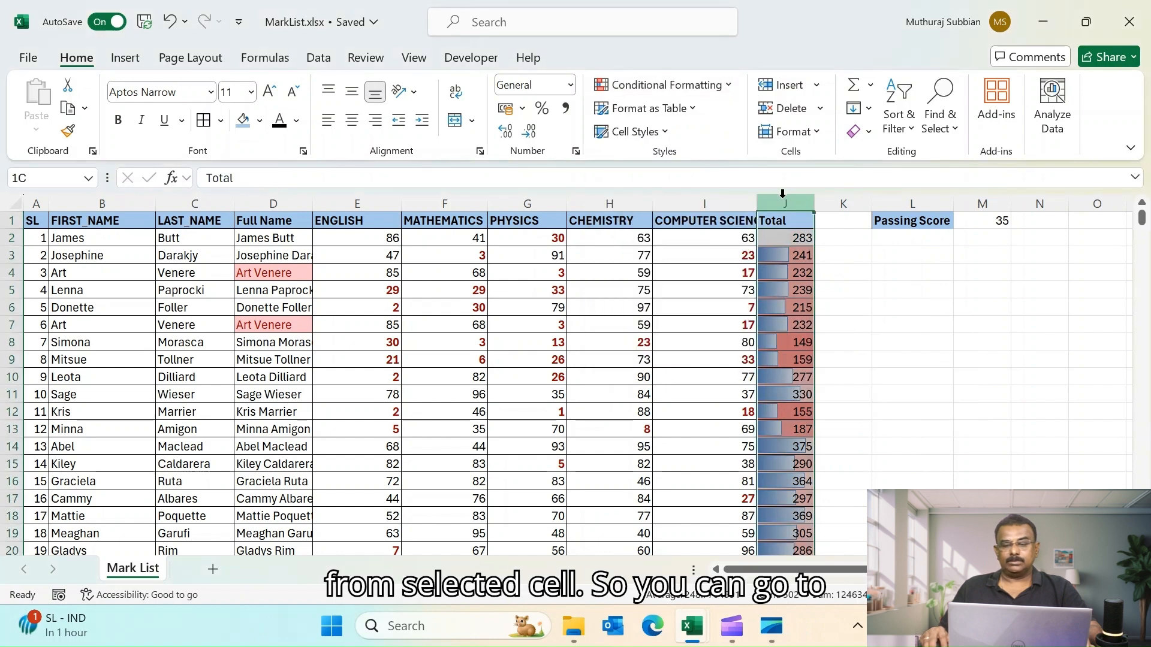
left_click(727, 85)
mouse_move(677, 326)
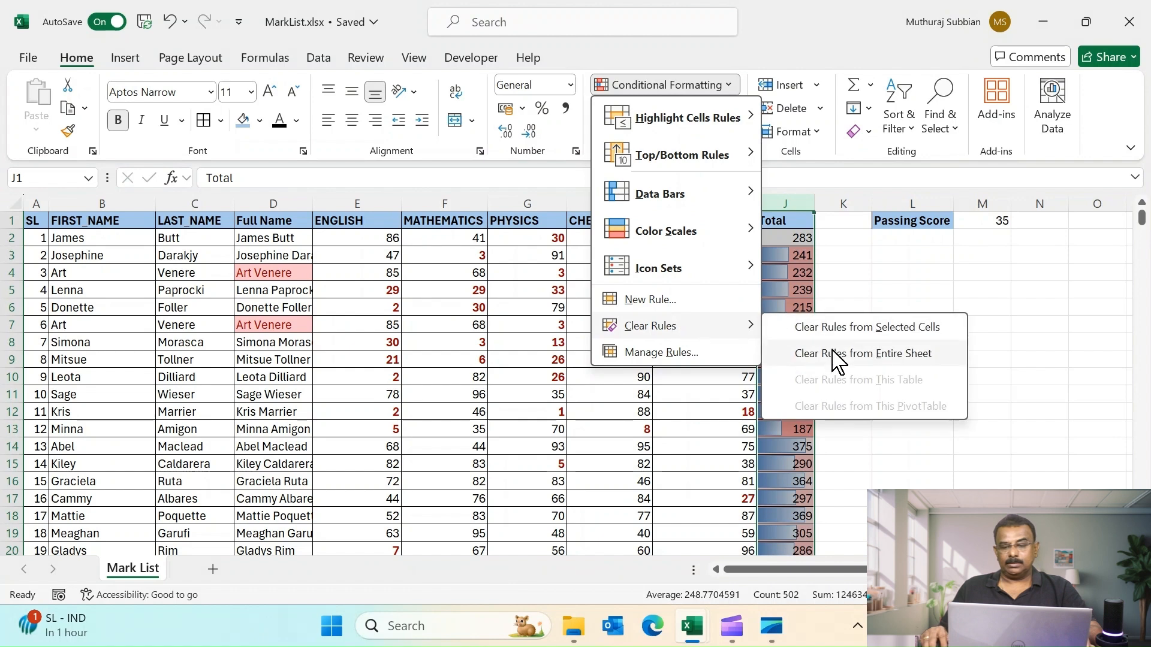
left_click(833, 327)
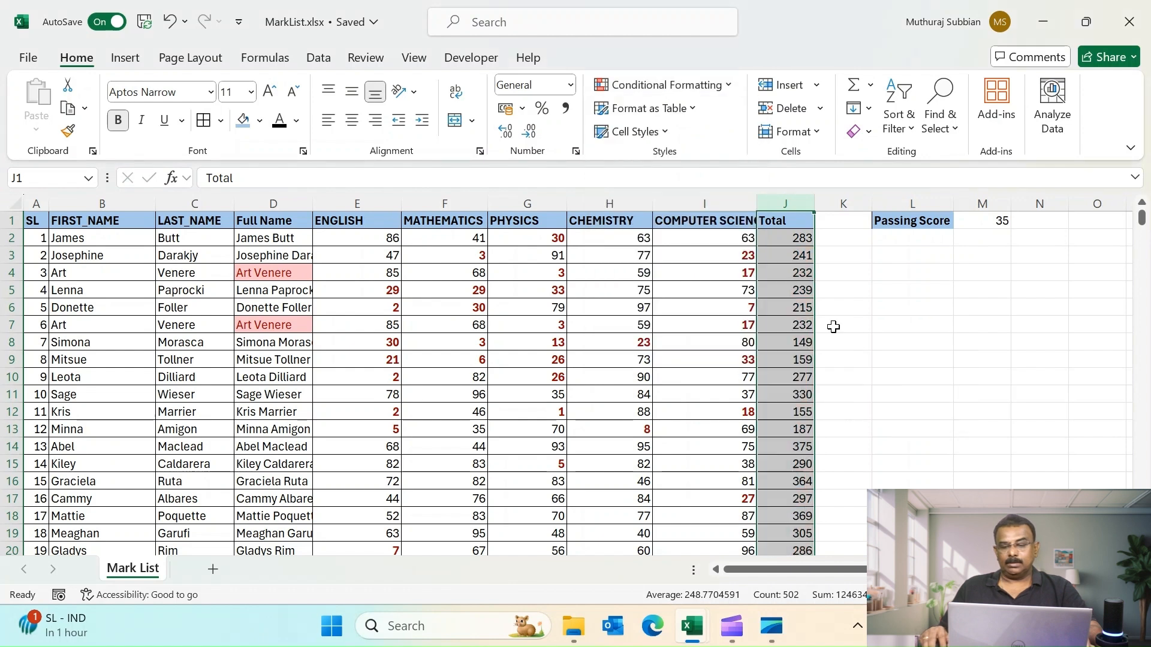
left_click(869, 311)
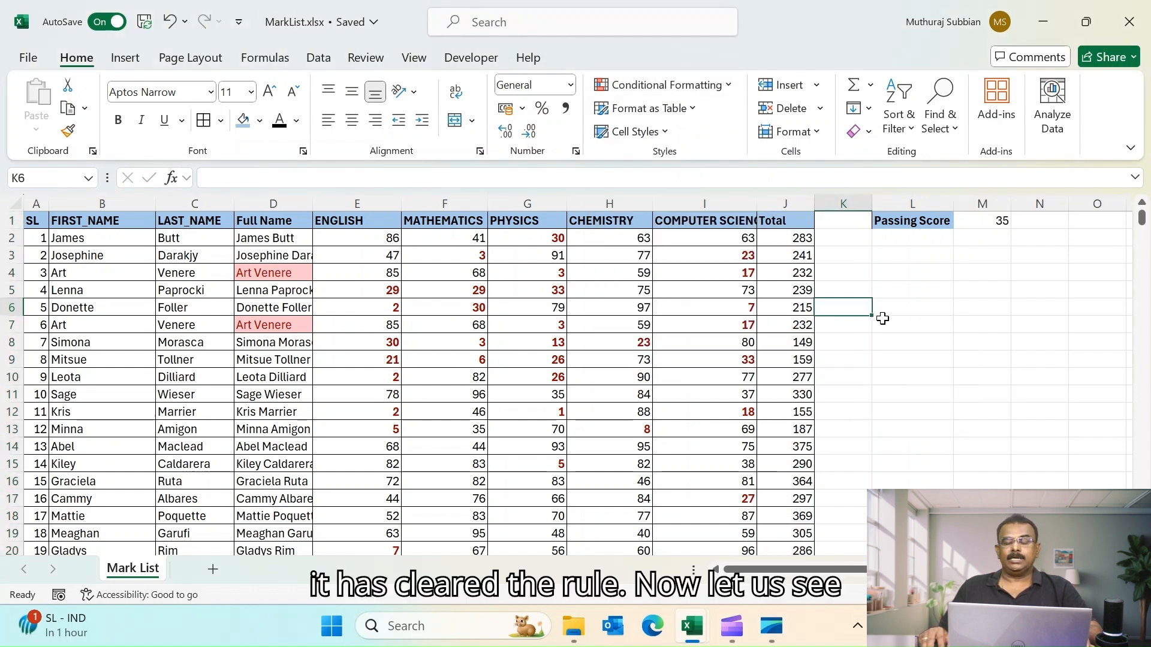
left_click(789, 195)
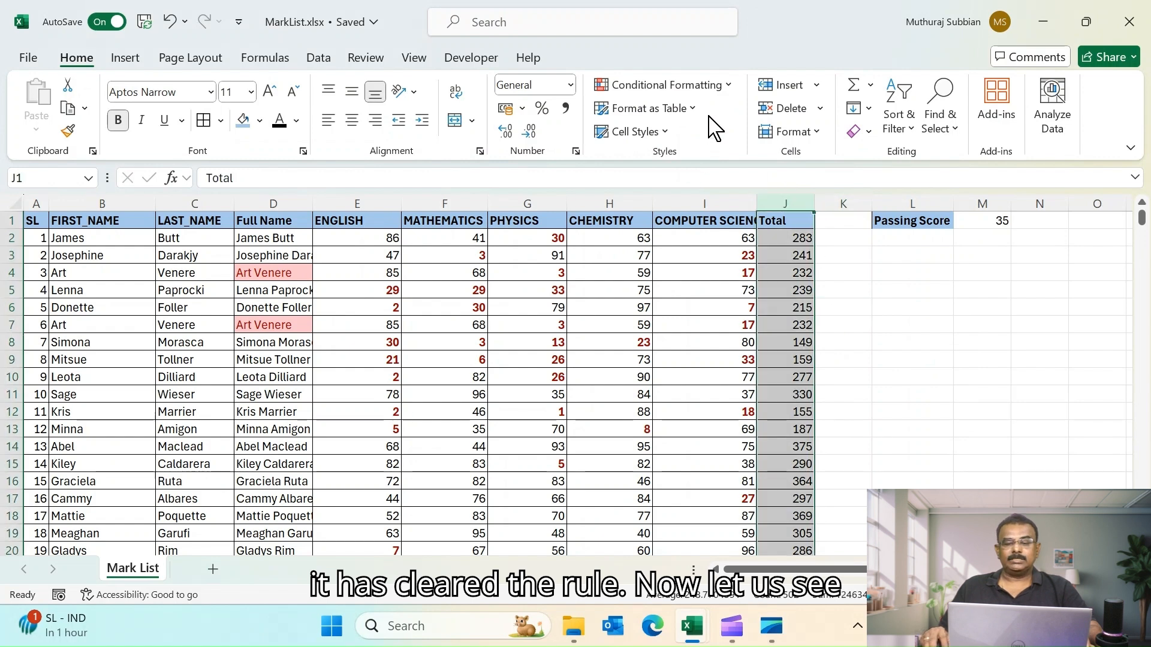
- Apply the three colored arrows icon set to the Total column
left_click(726, 85)
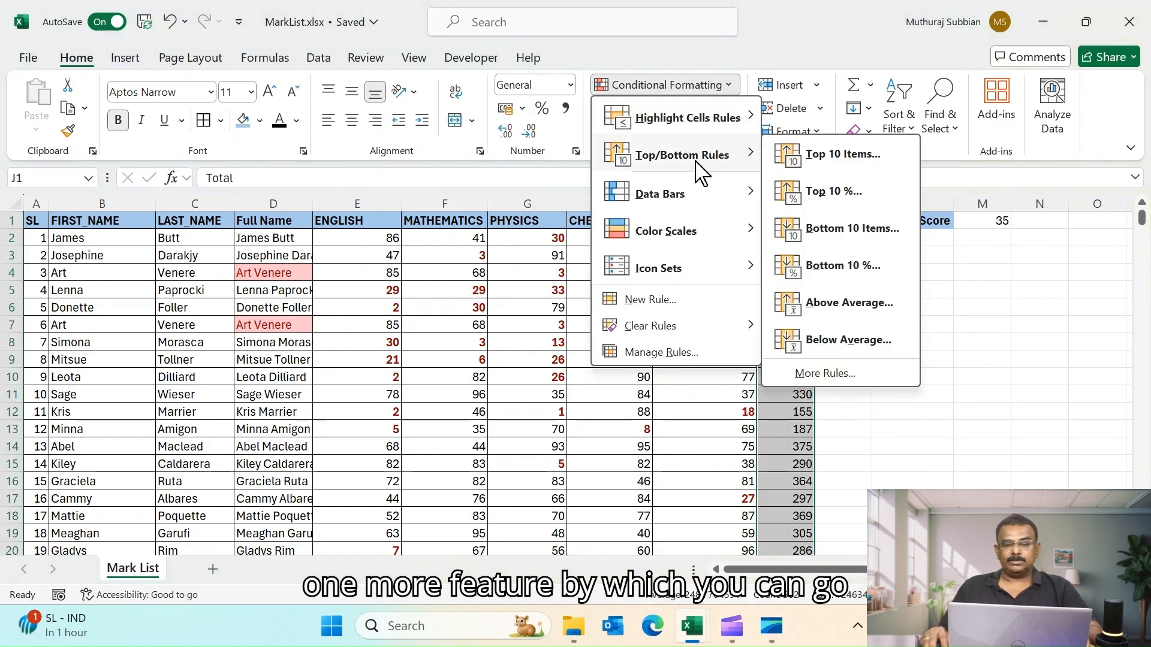
mouse_move(696, 272)
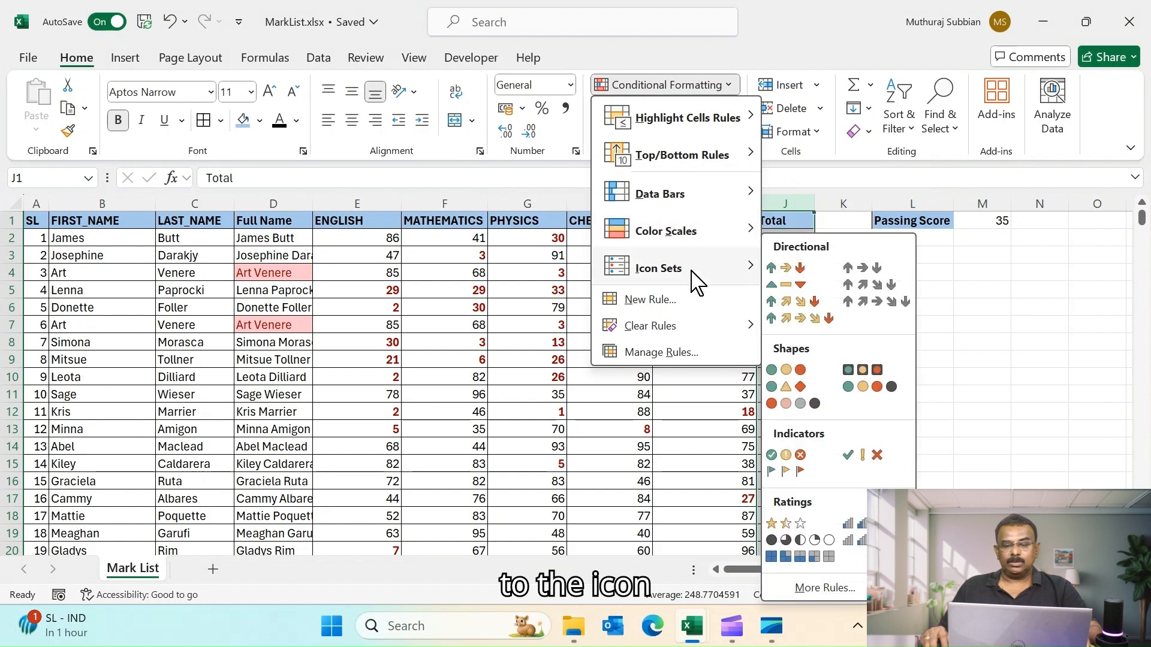
left_click(786, 267)
left_click(919, 306)
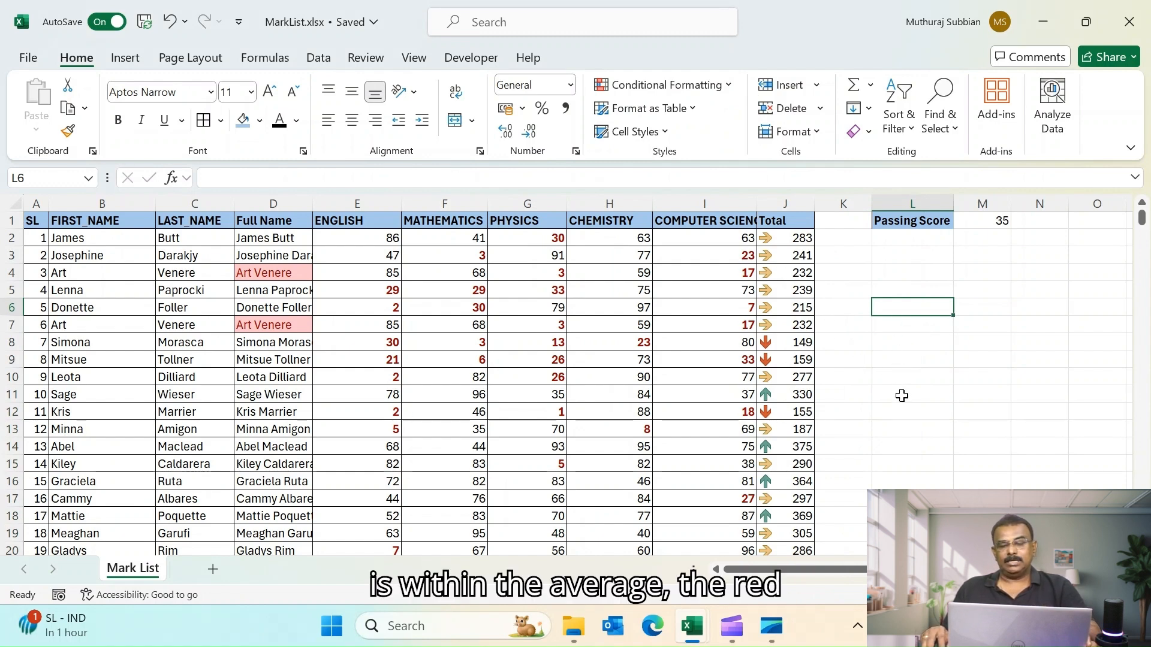
- Scroll through the Total column to examine the arrow icons
scroll(902, 396, "down", 2)
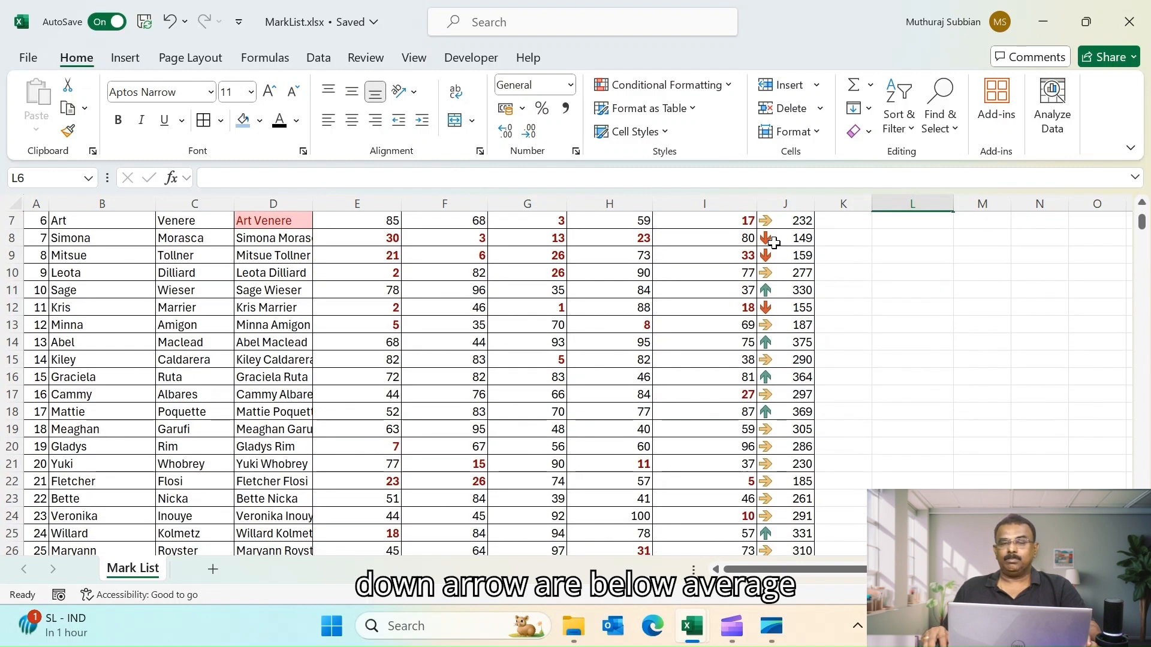
left_click(779, 292)
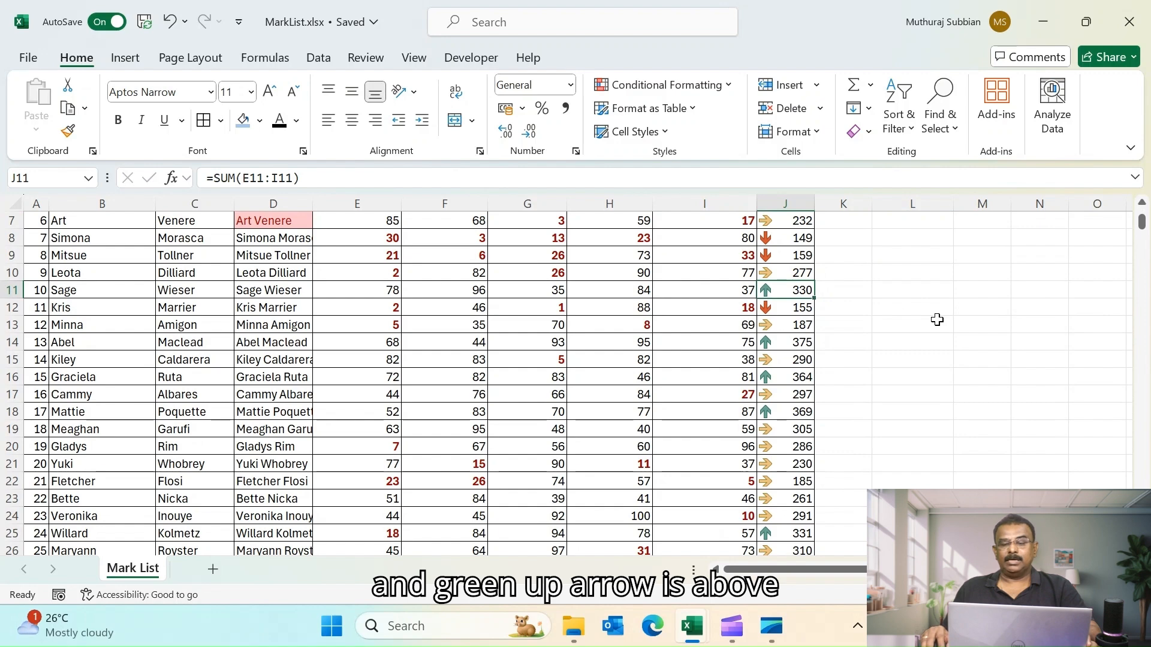
scroll(937, 319, "up", 2)
scroll(937, 319, "down", 10)
scroll(876, 384, "down", 6)
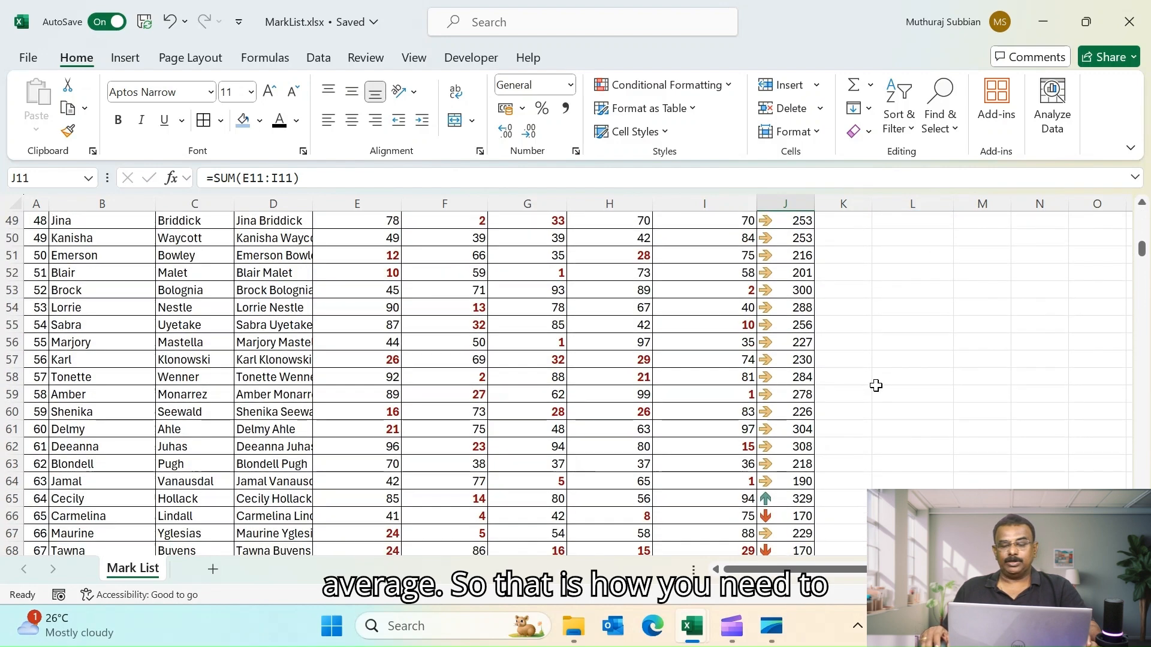
scroll(876, 384, "up", 16)
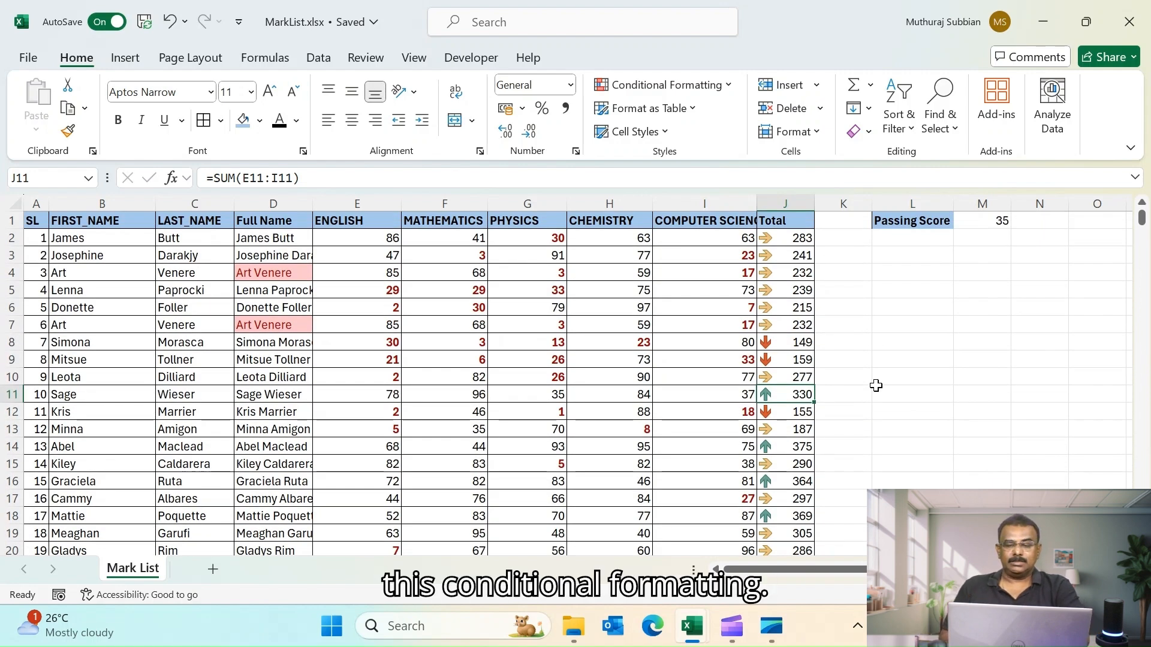
- Switch to the Expense Tracker workbook and open the Expense Head sheet
left_click(727, 87)
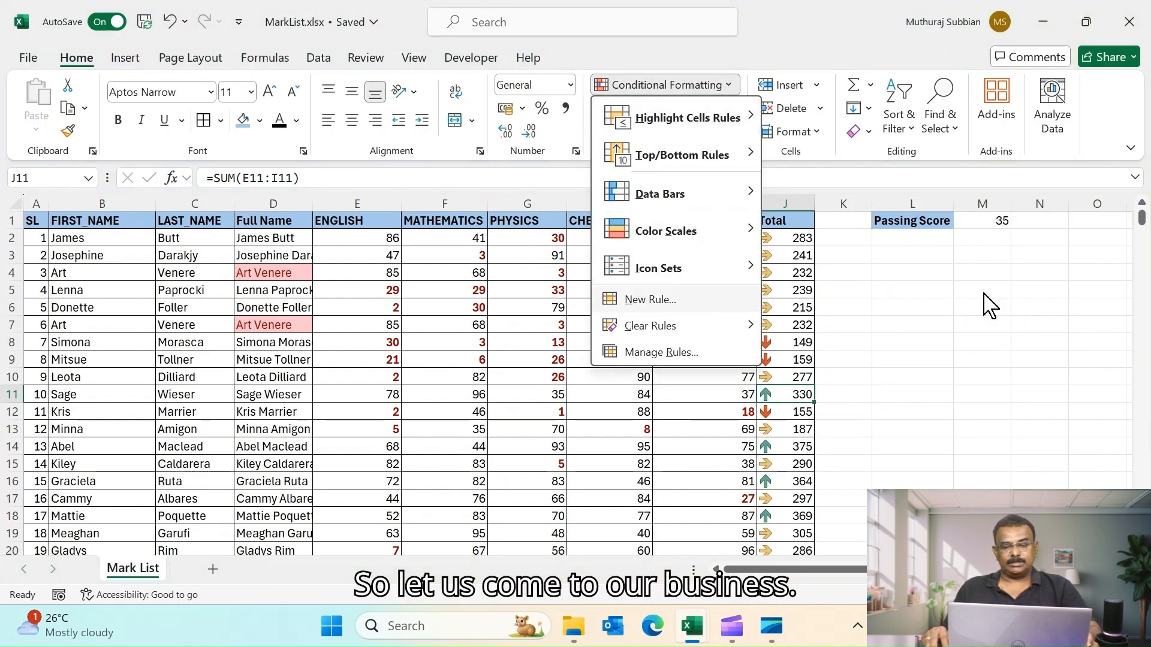
left_click(993, 317)
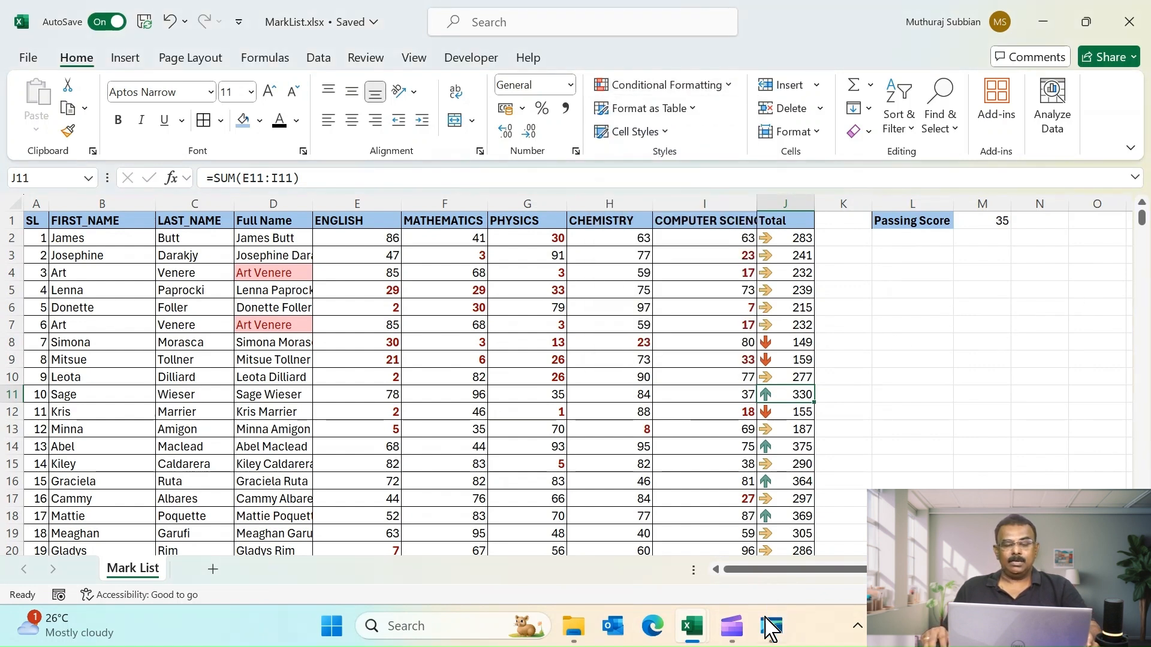
mouse_move(693, 626)
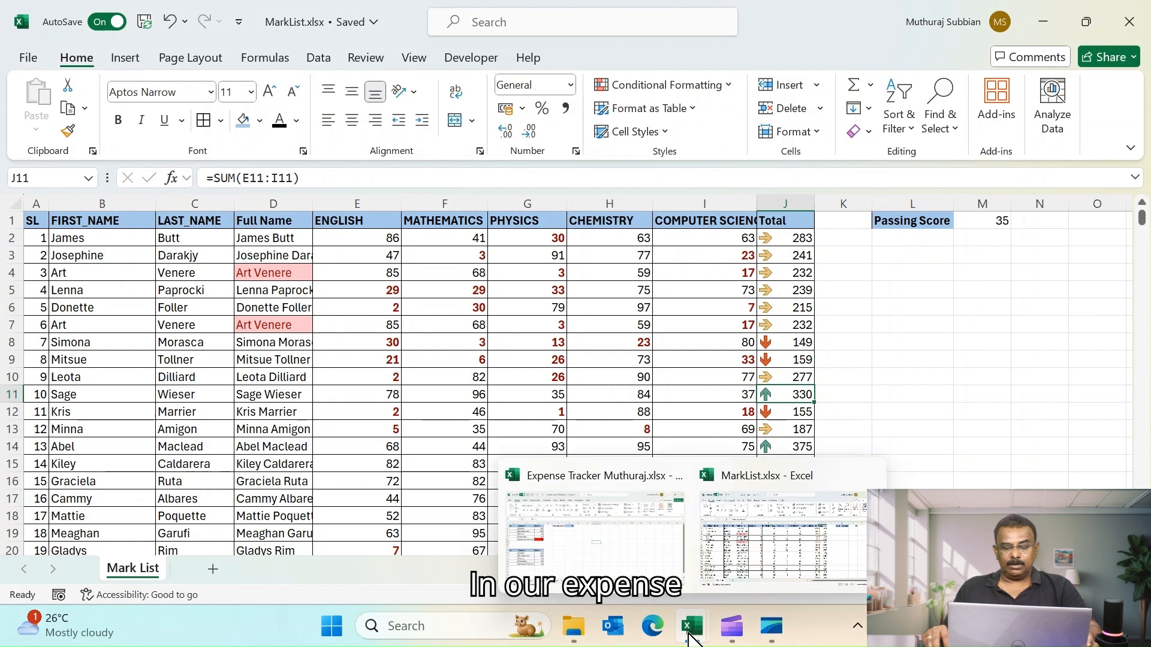
left_click(606, 488)
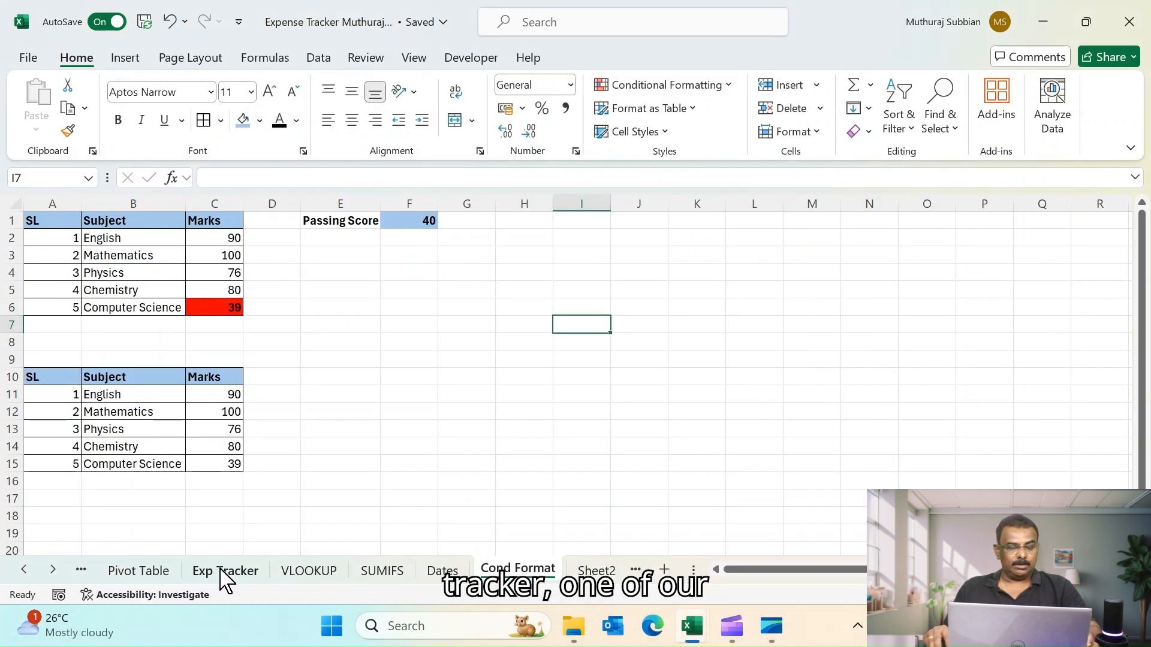
left_click(225, 573)
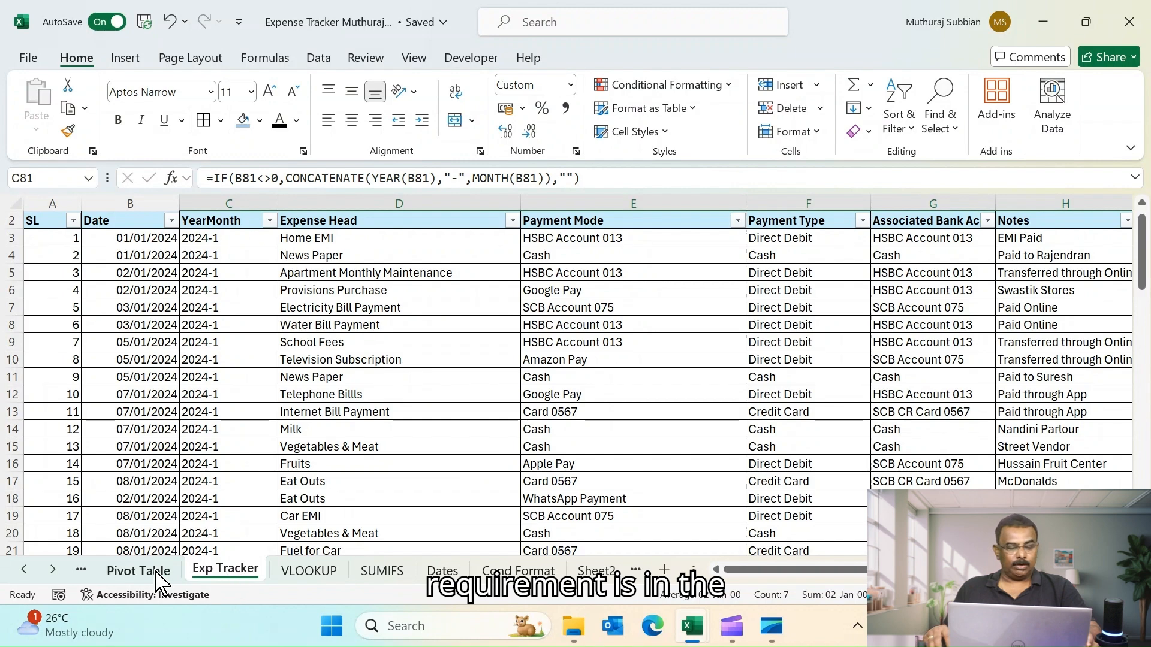
left_click(129, 578)
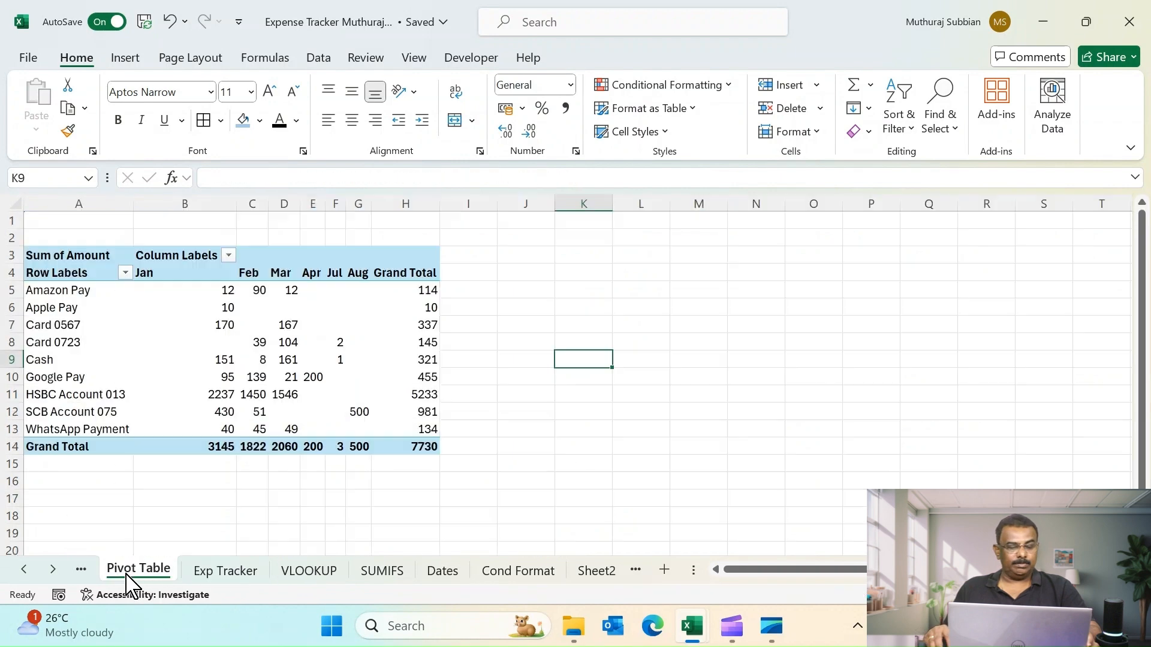
left_click(24, 570)
left_click(24, 570)
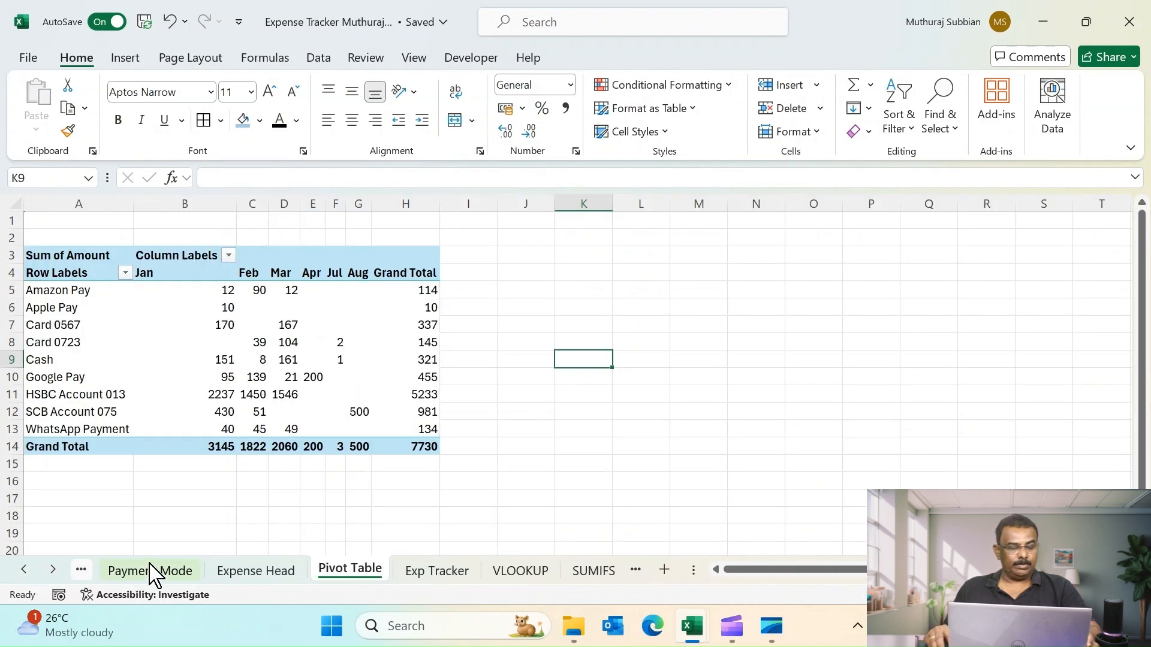
left_click(242, 572)
- Highlight cell G3 in red text when it is greater than the monthly budget in E3
left_click(905, 240)
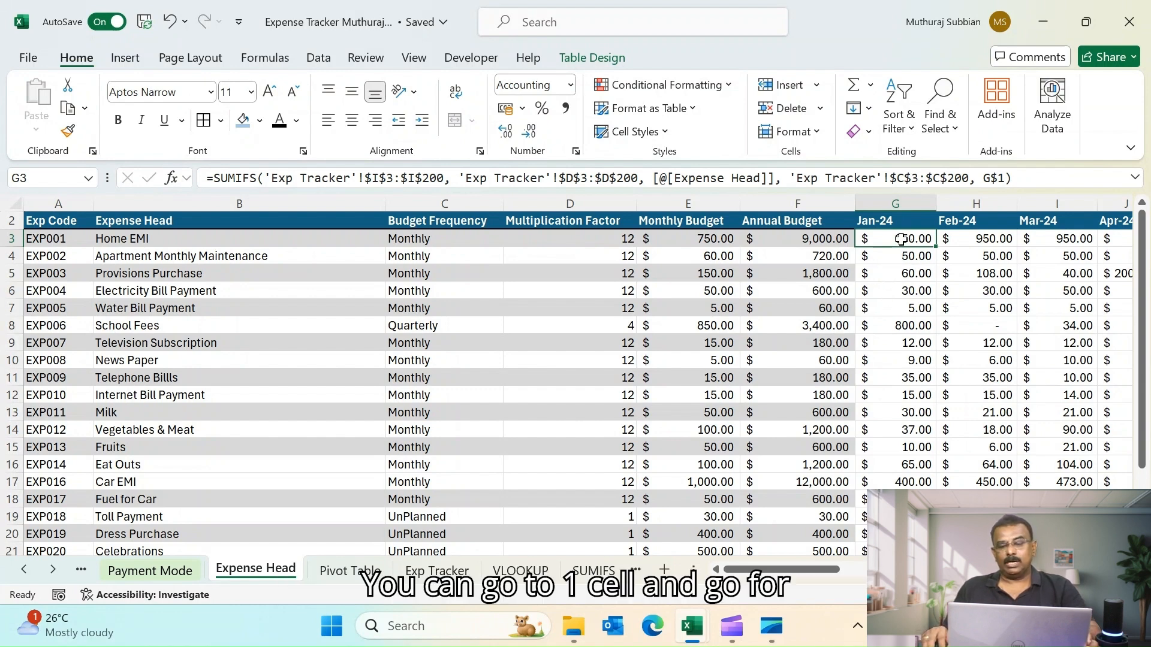
left_click(729, 87)
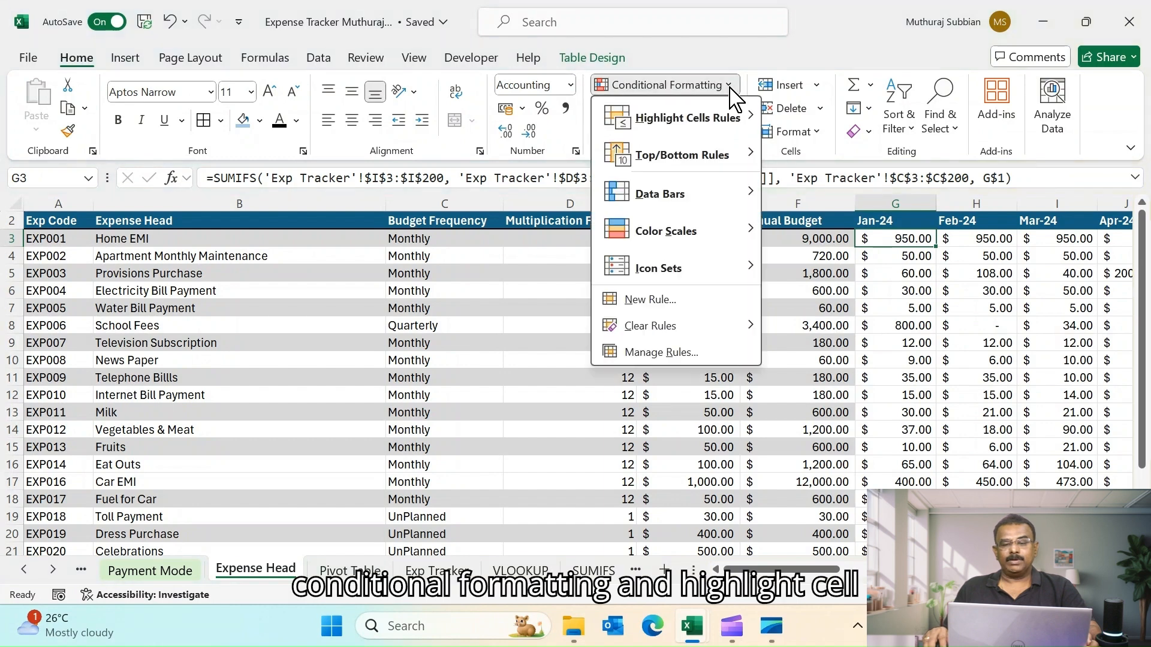
mouse_move(731, 120)
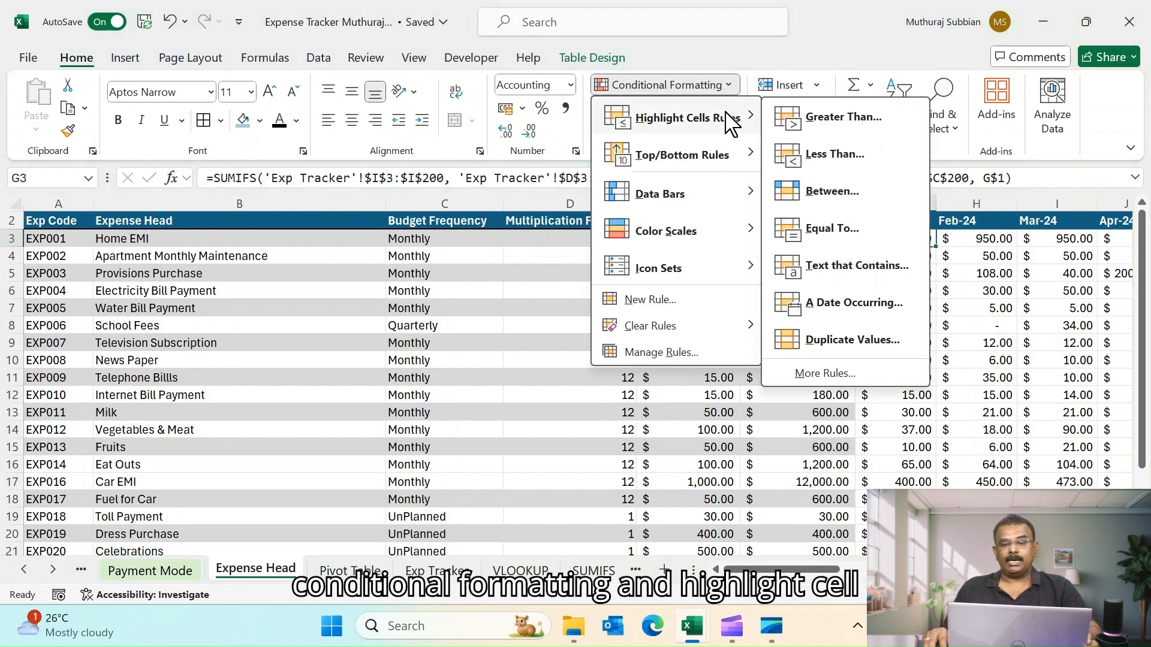
left_click(853, 119)
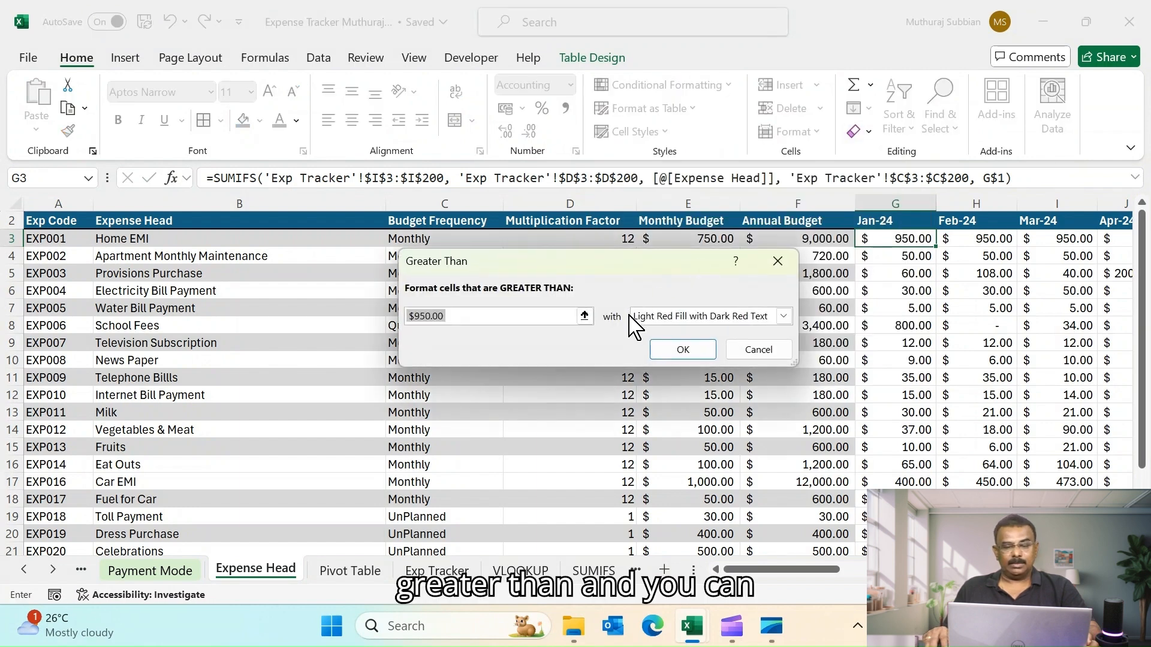
left_click(783, 317)
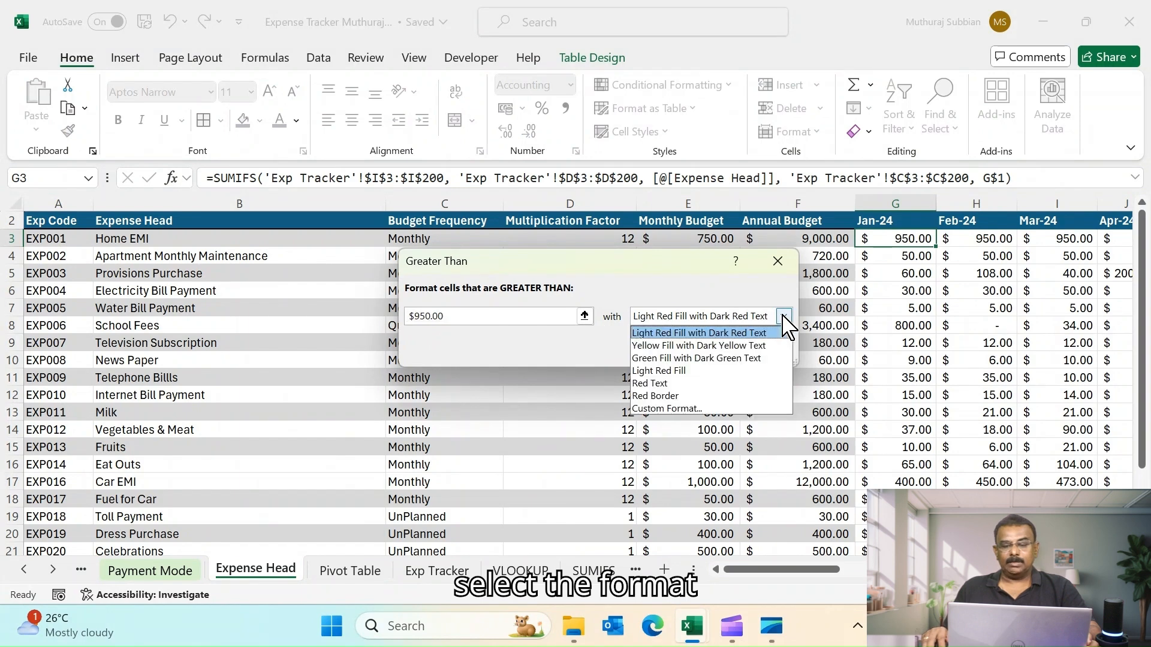
left_click(660, 387)
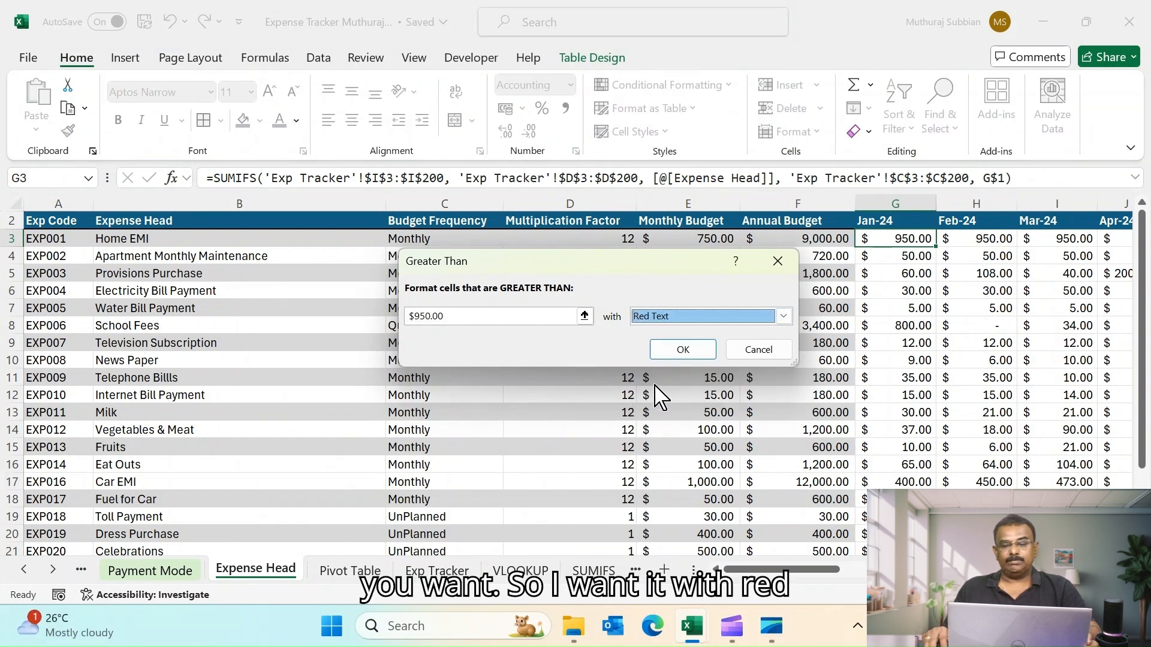
left_click_drag(617, 269, 708, 294)
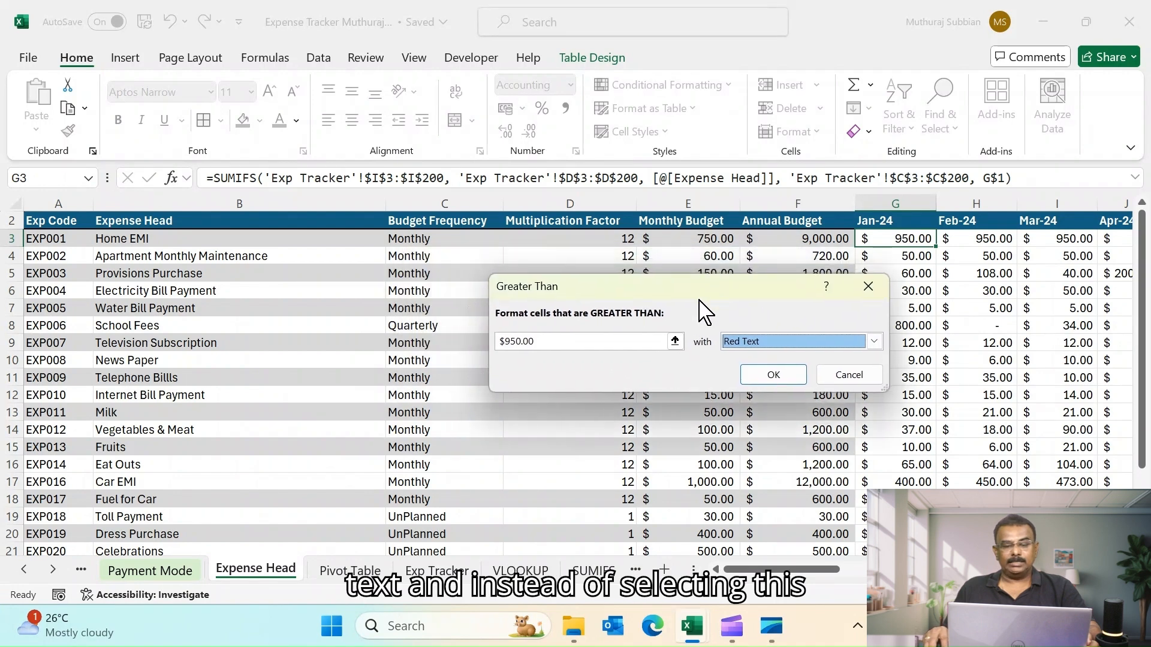
left_click(552, 345)
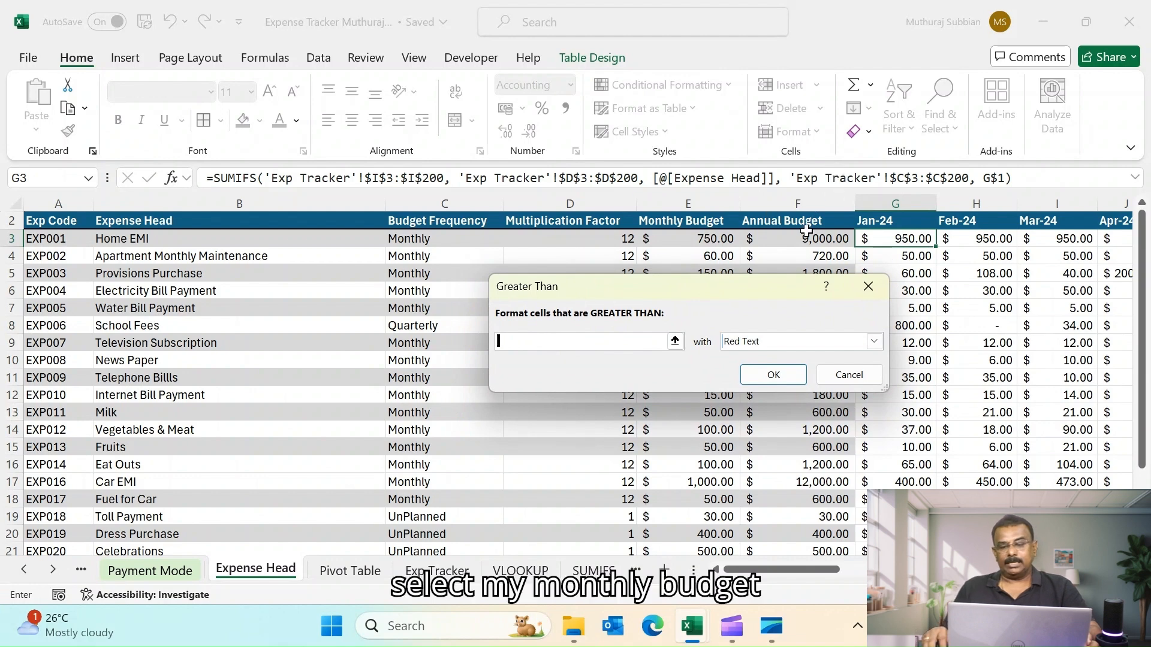
left_click(678, 240)
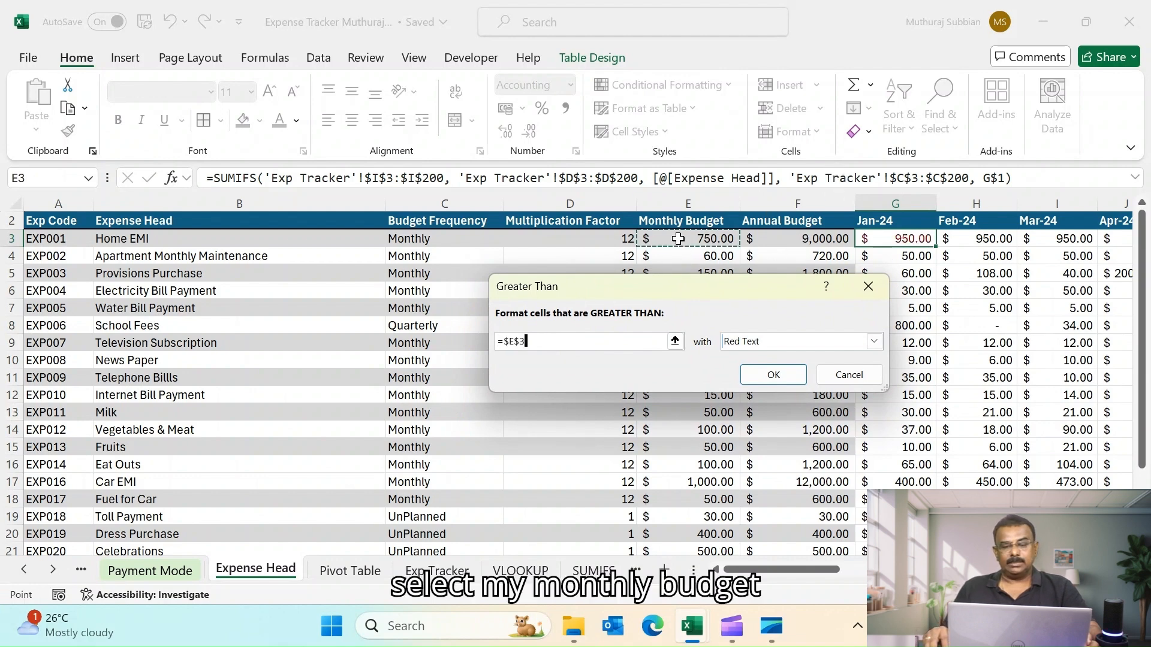
left_click(774, 376)
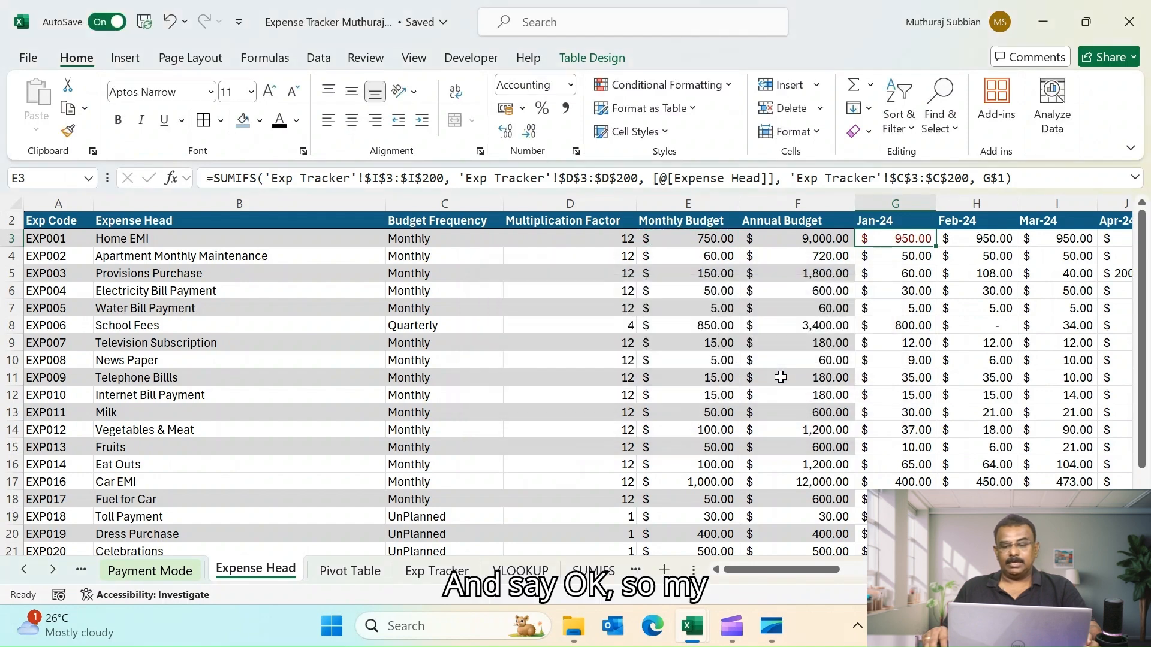
- Copy G3 and paste its formatting into cell G4 with Paste Special
left_click(687, 238)
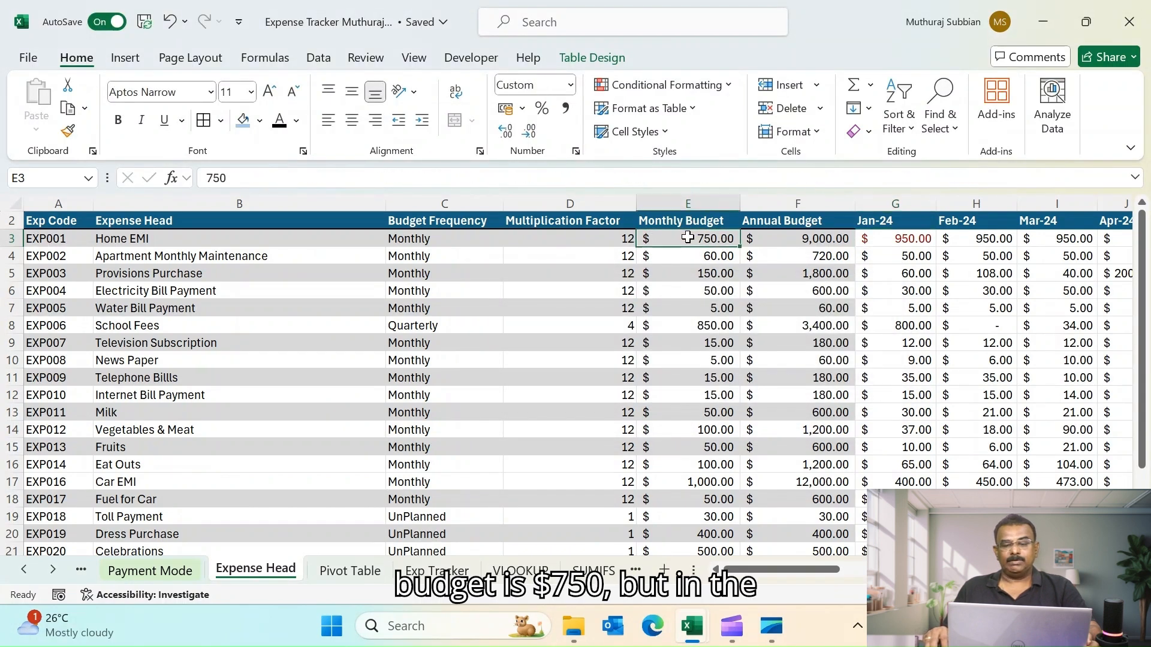
left_click(899, 240)
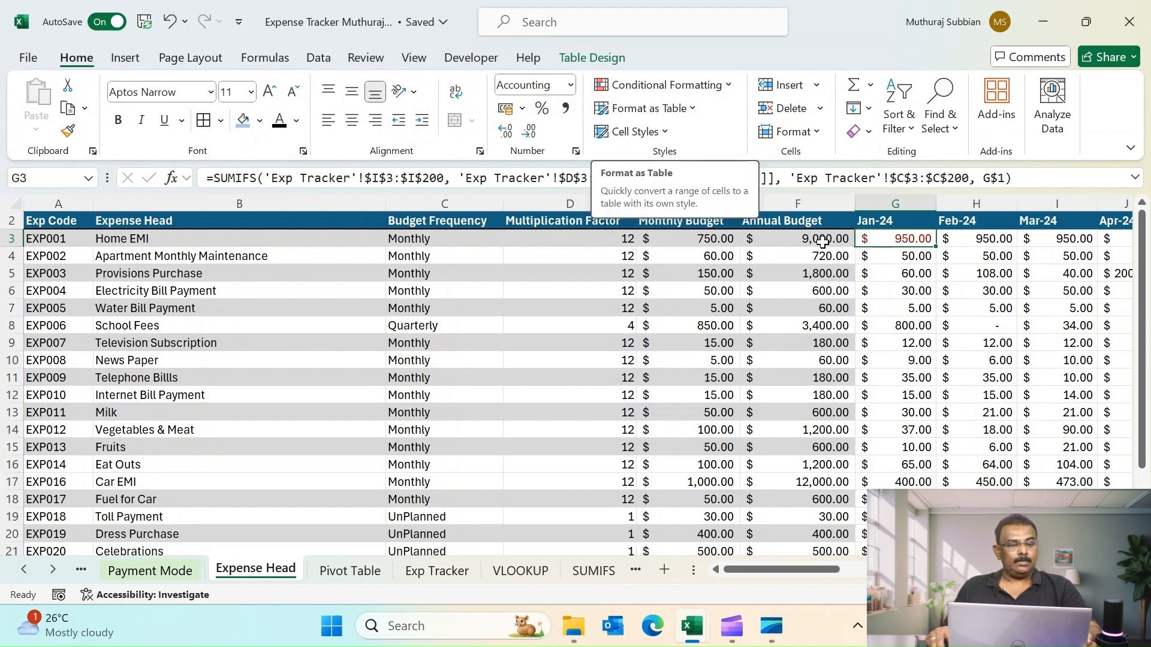
key("ctrl+c")
left_click(898, 252)
right_click(891, 255)
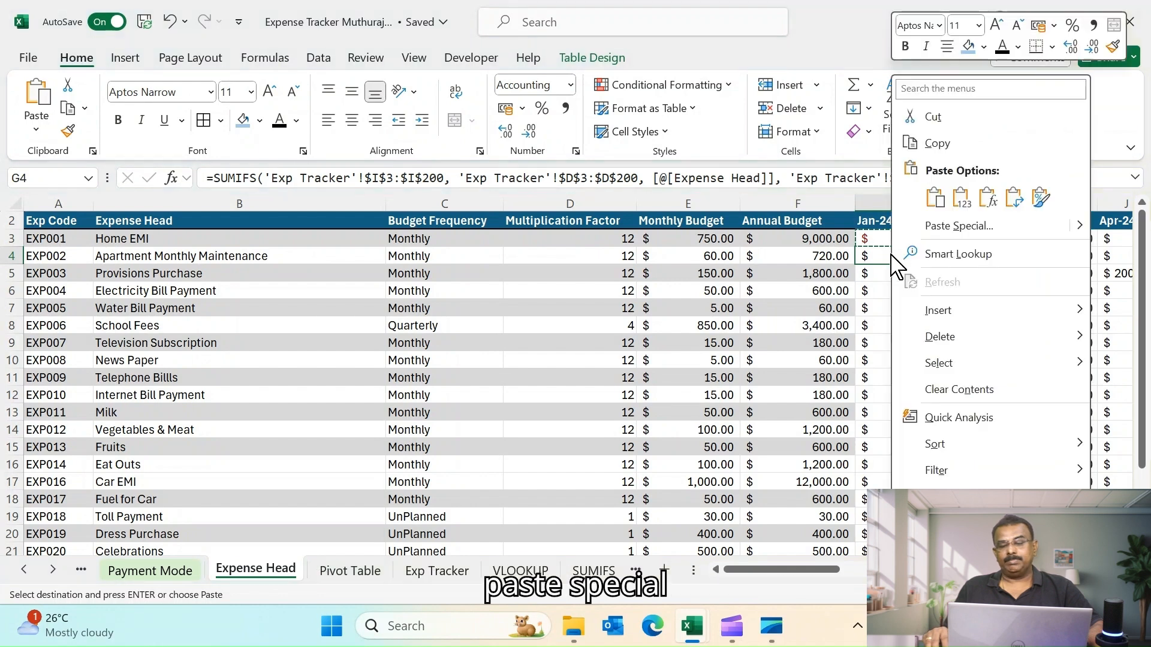
left_click(956, 228)
left_click(786, 212)
left_click(992, 381)
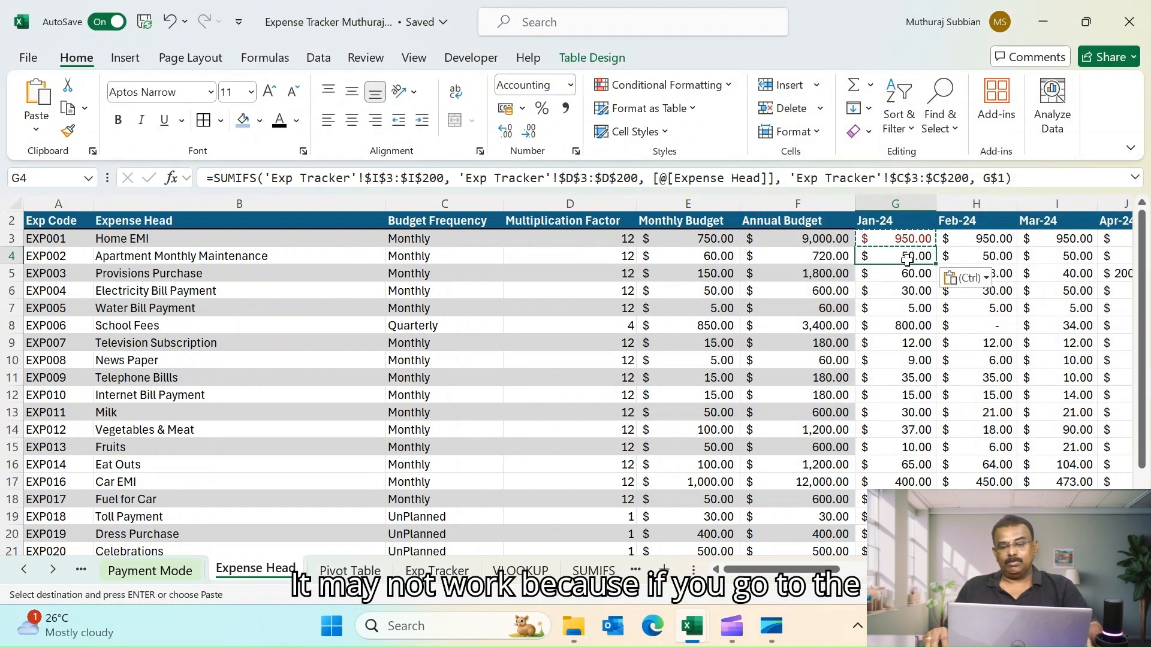
- Open the Conditional Formatting Rules Manager to review the rule and its applied range
left_click(730, 90)
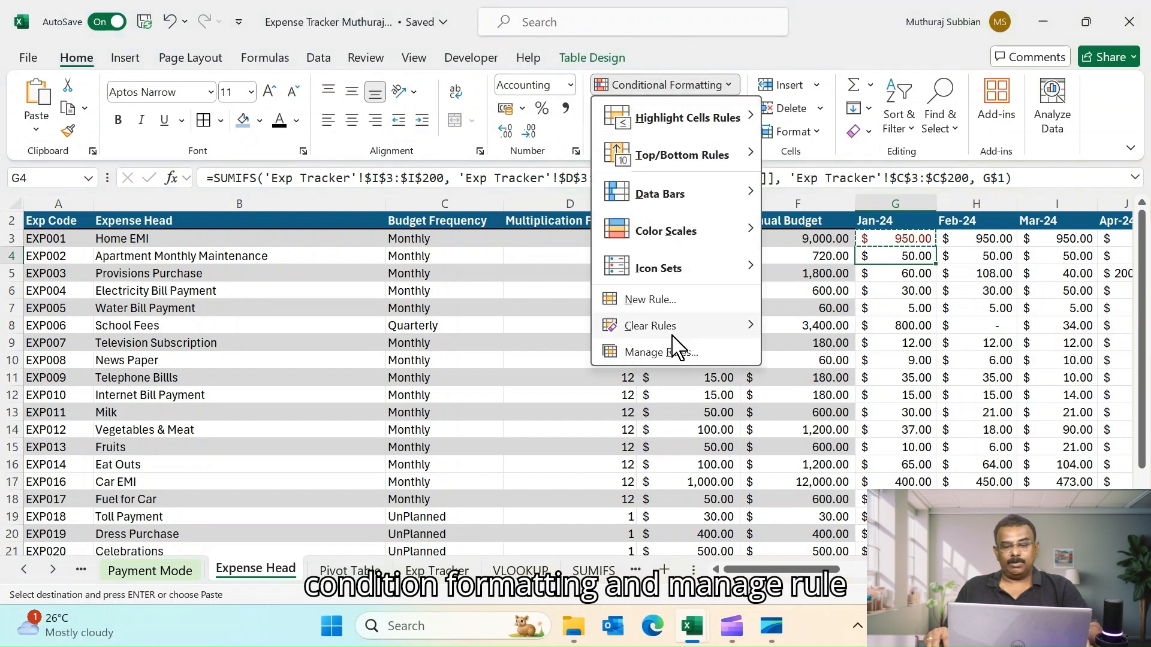
left_click(678, 354)
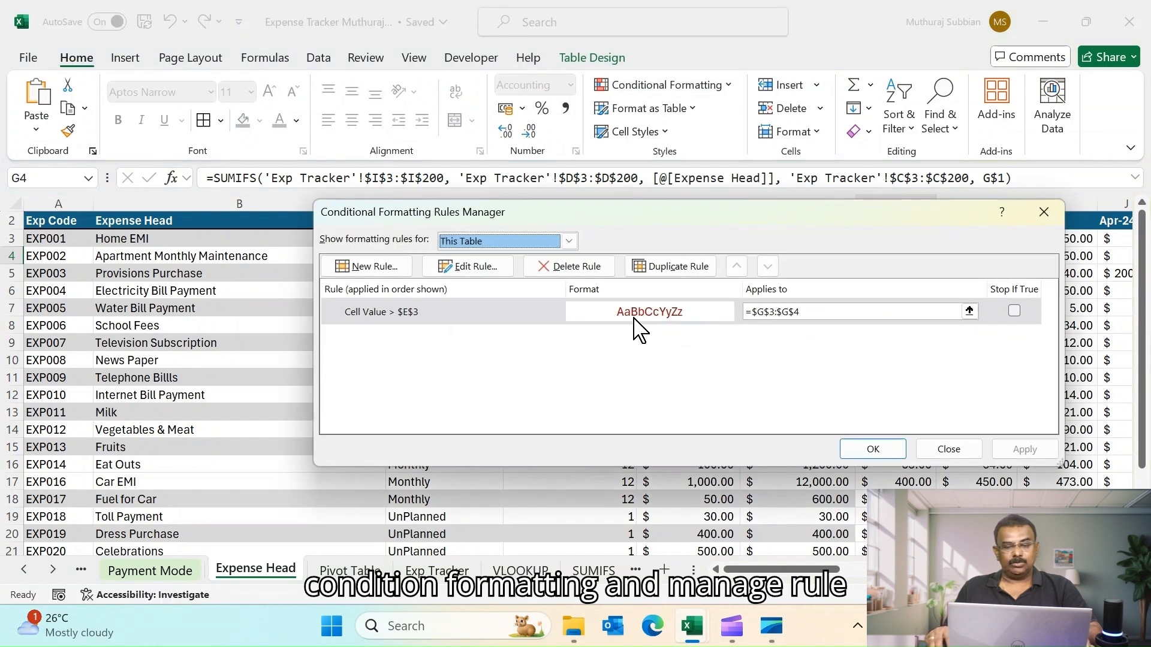
left_click_drag(557, 211, 743, 408)
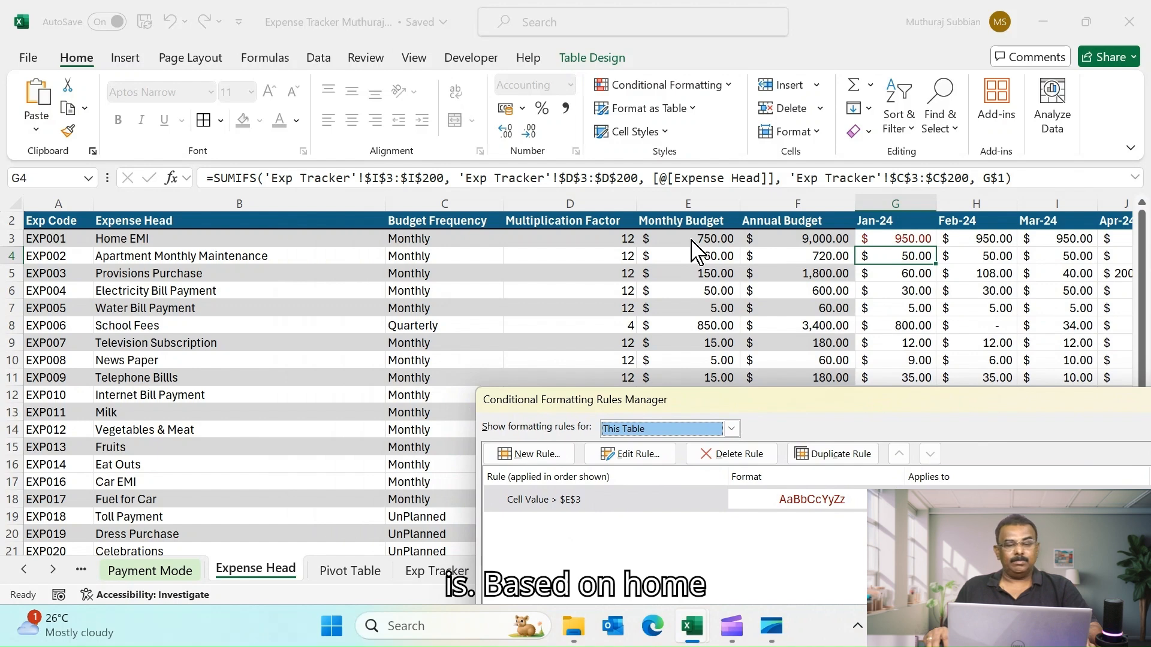
left_click_drag(740, 408, 615, 280)
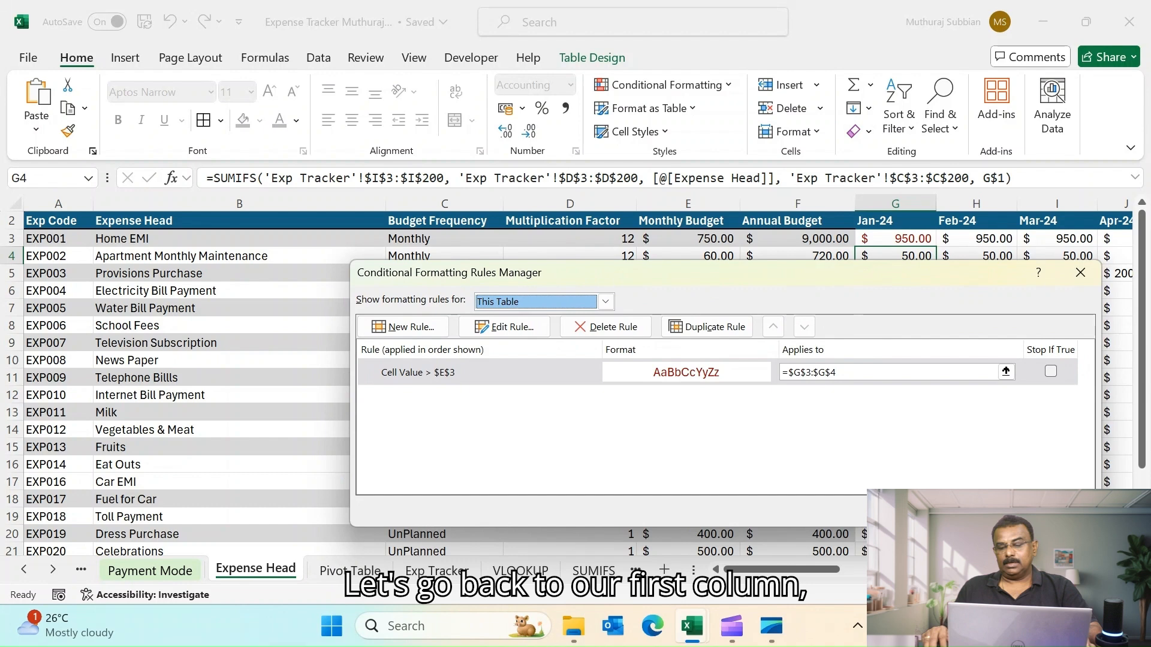
left_click(982, 512)
- Edit the conditional formatting rule so it compares against $E3 instead of $E$3, and apply the change
left_click(913, 240)
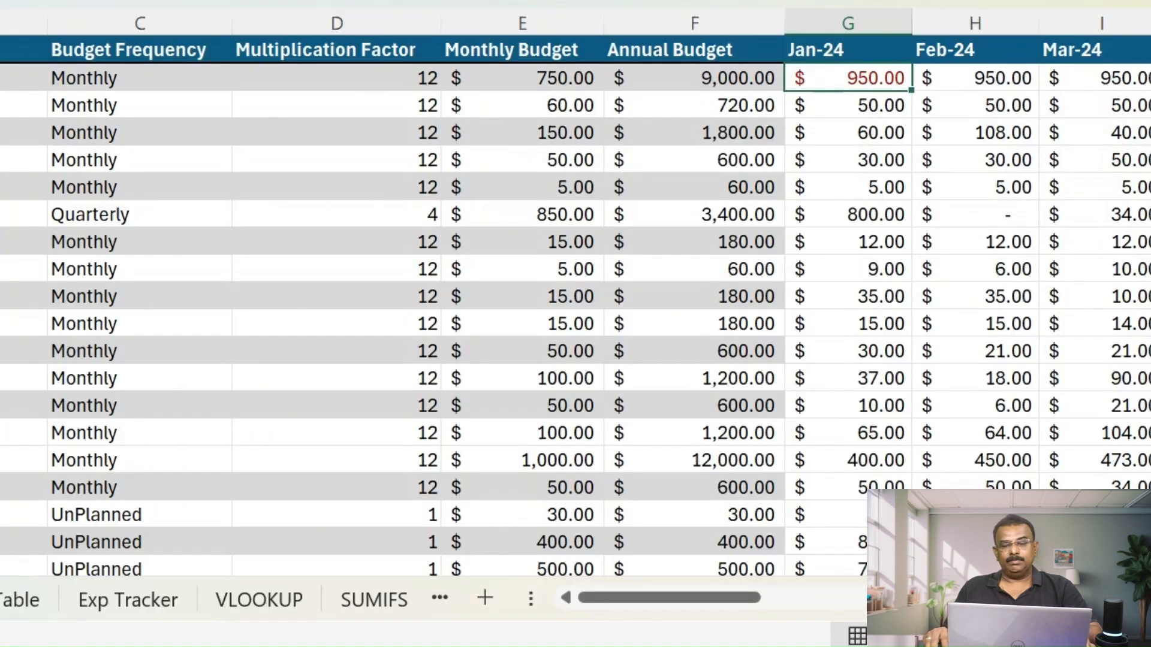
left_click(413, 1)
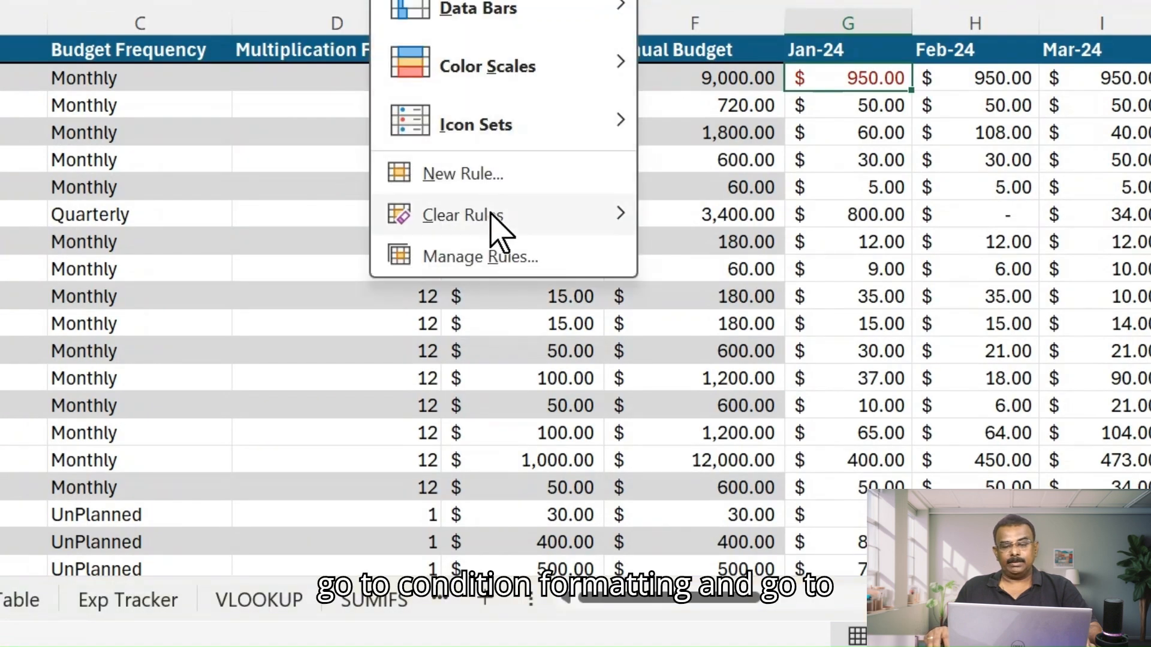
left_click(492, 257)
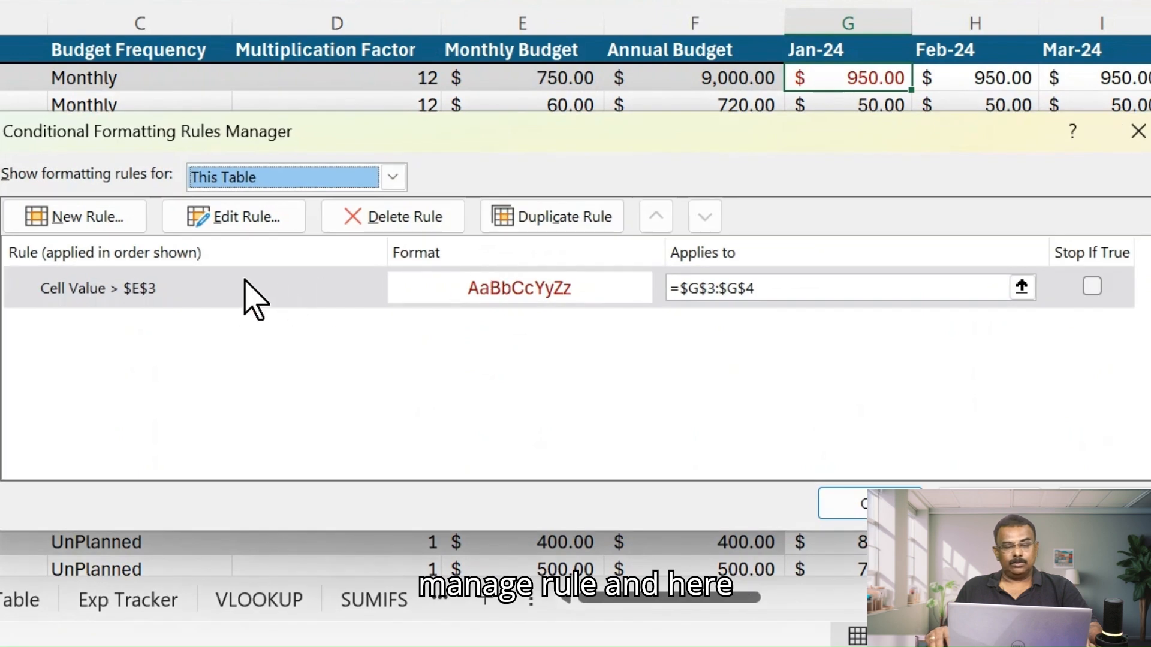
double_click(246, 291)
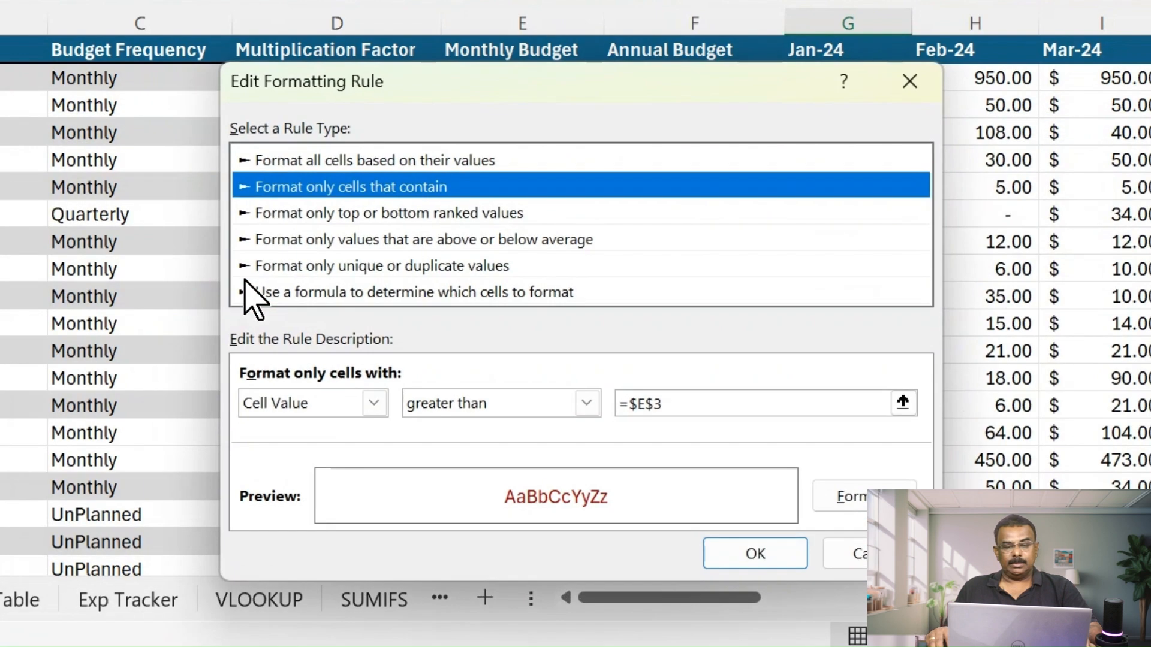
left_click(689, 400)
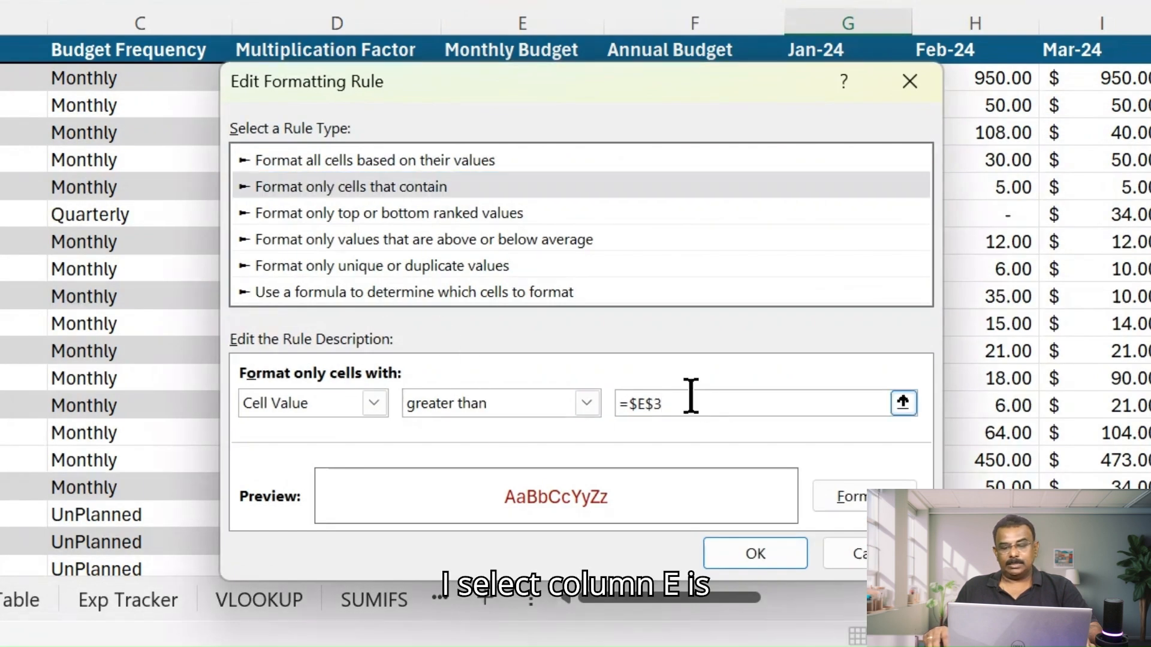
left_click_drag(542, 87, 554, 168)
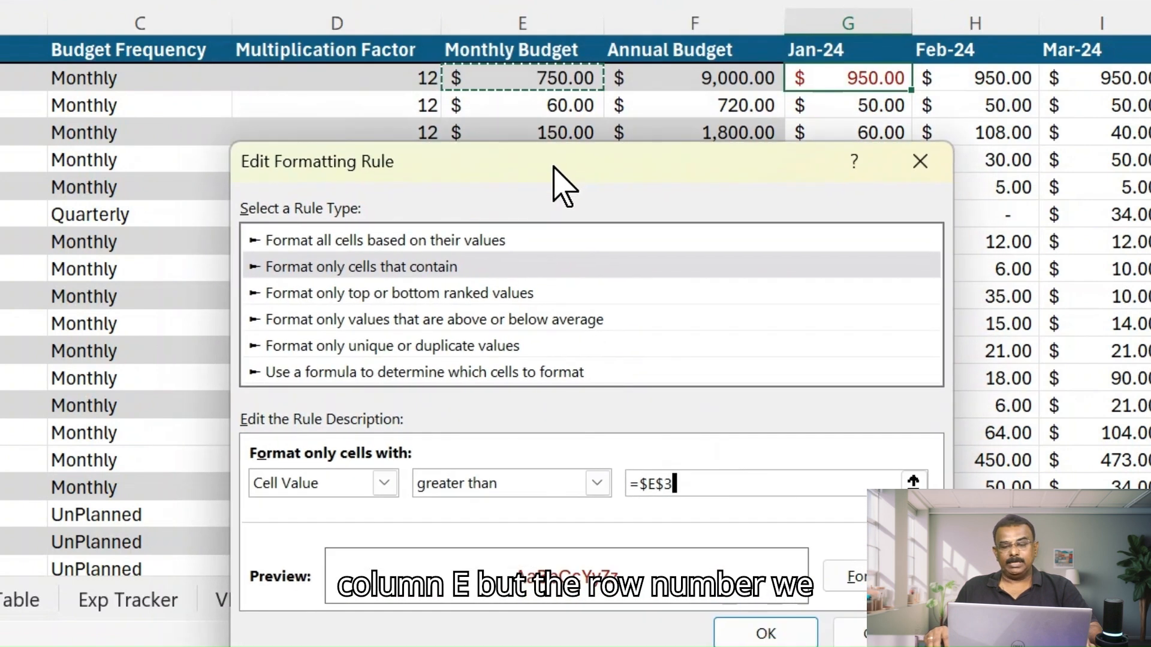
left_click(669, 486)
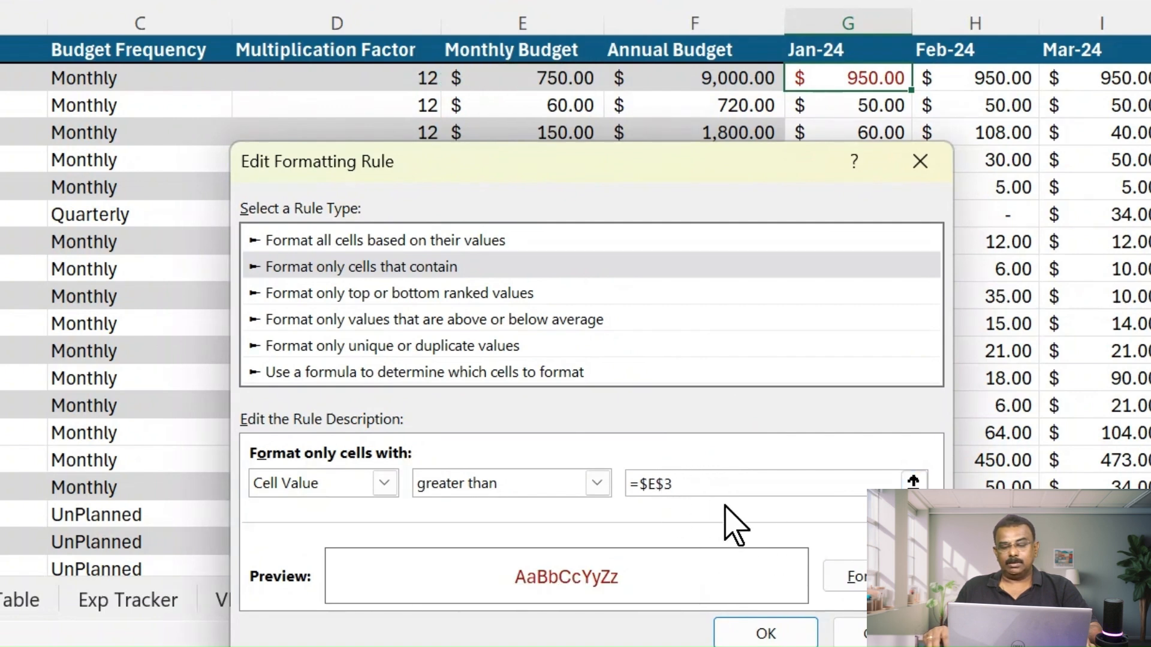
key("Left")
key("BackSpace")
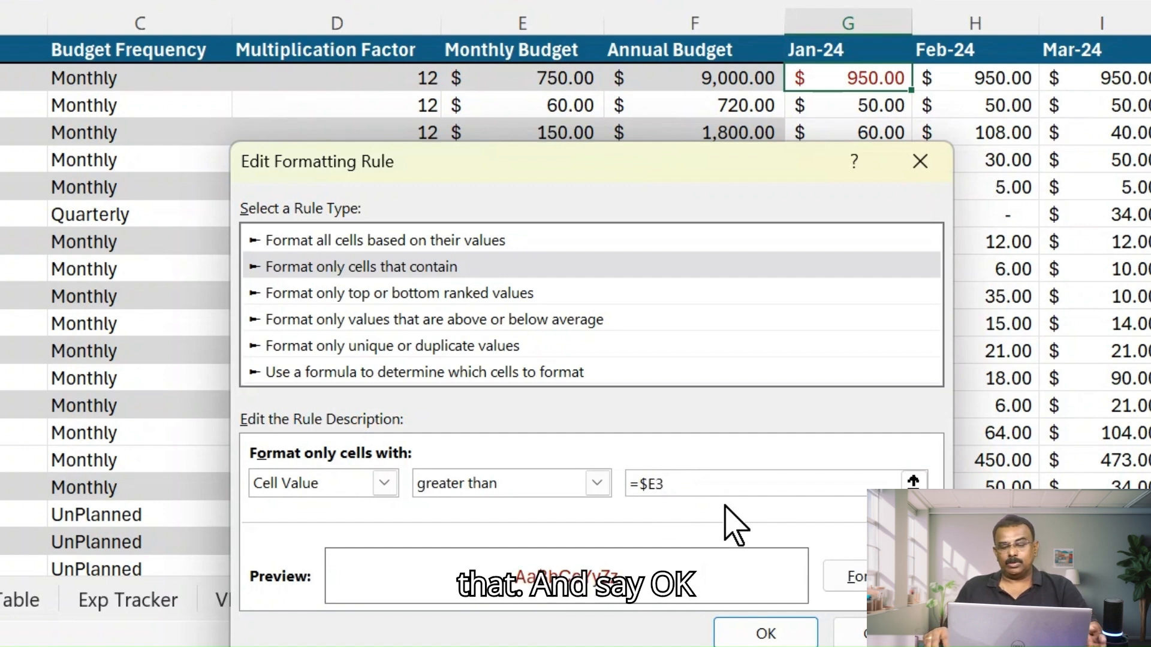
left_click(767, 635)
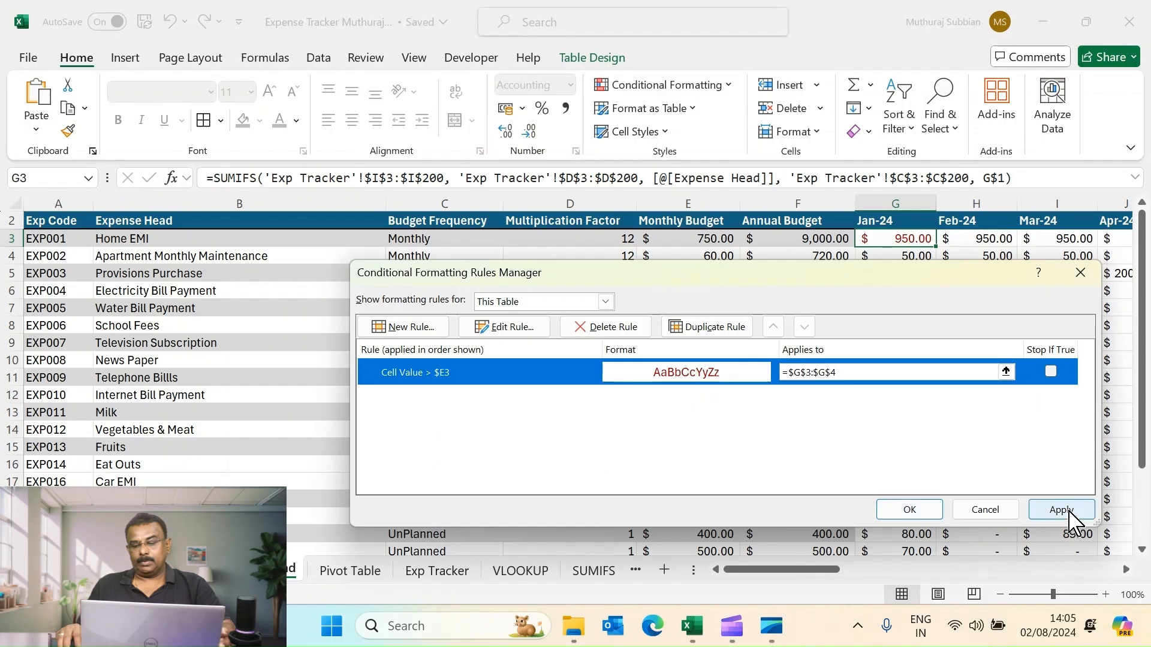
left_click(1061, 509)
left_click(907, 508)
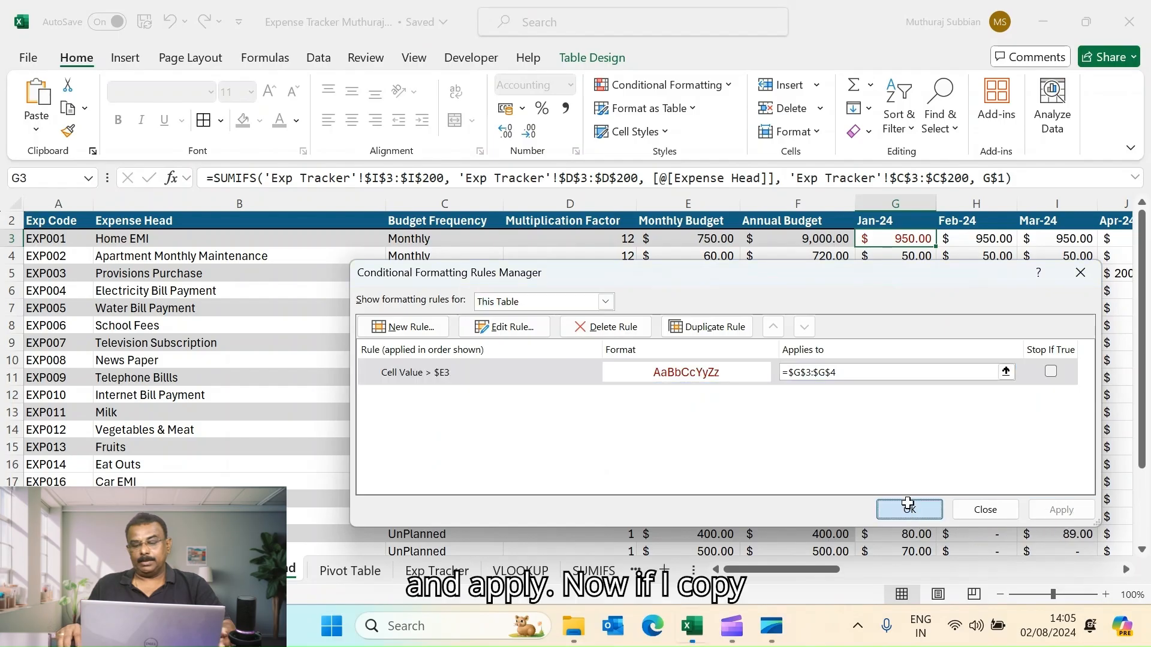
- Select G4 through G24 and paste the copied G3 formatting into them with Paste Special Formats
left_click(911, 257)
scroll(912, 282, "down", 4)
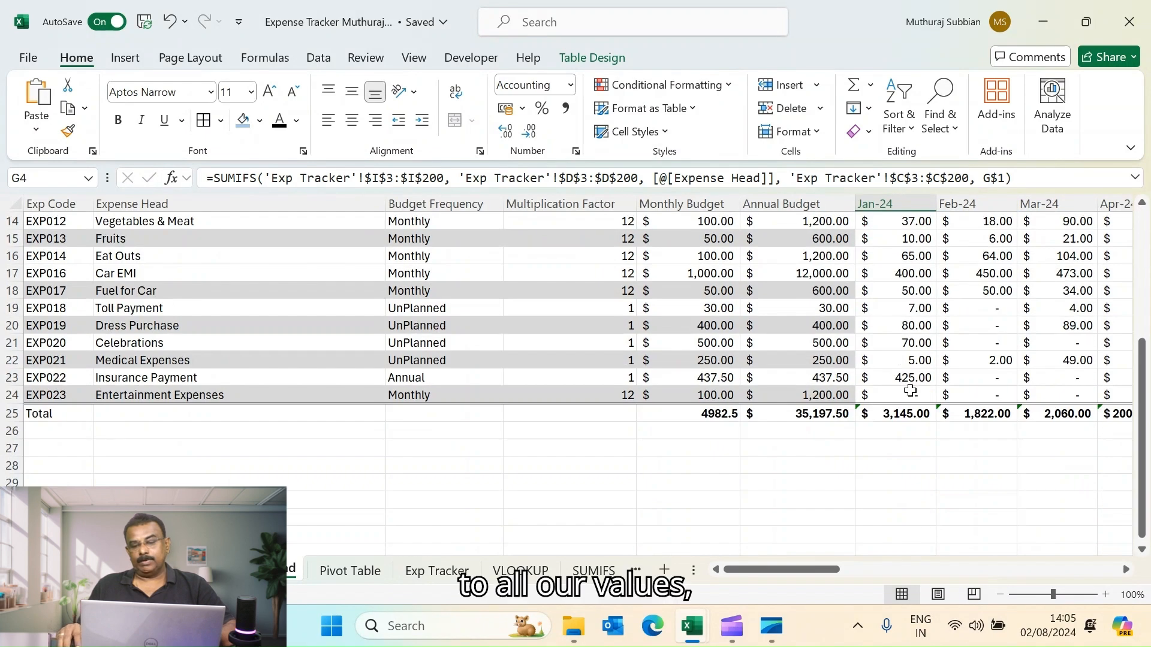
left_click(911, 393, "shift")
right_click(904, 342)
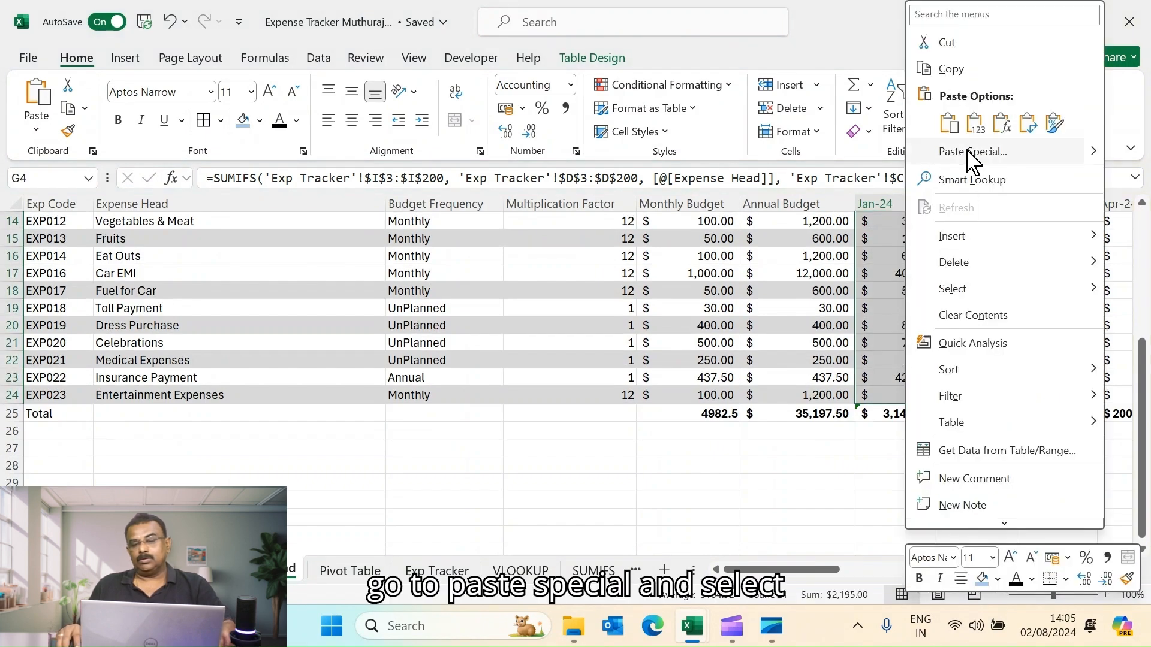
left_click(948, 150)
left_click(794, 131)
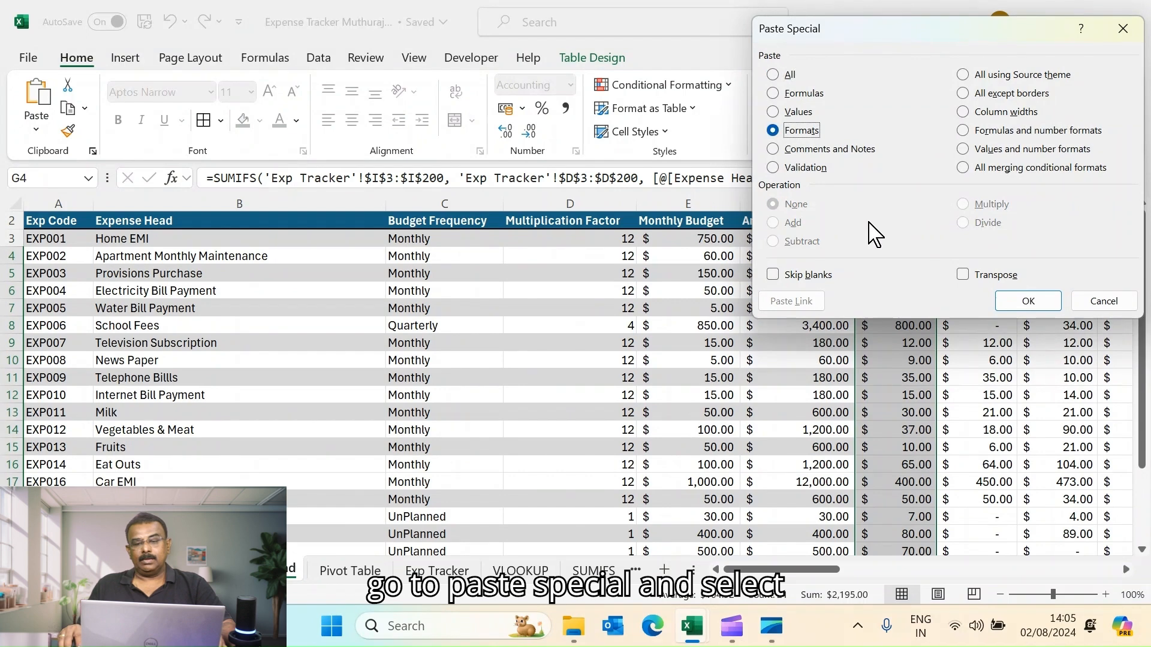
left_click(1036, 308)
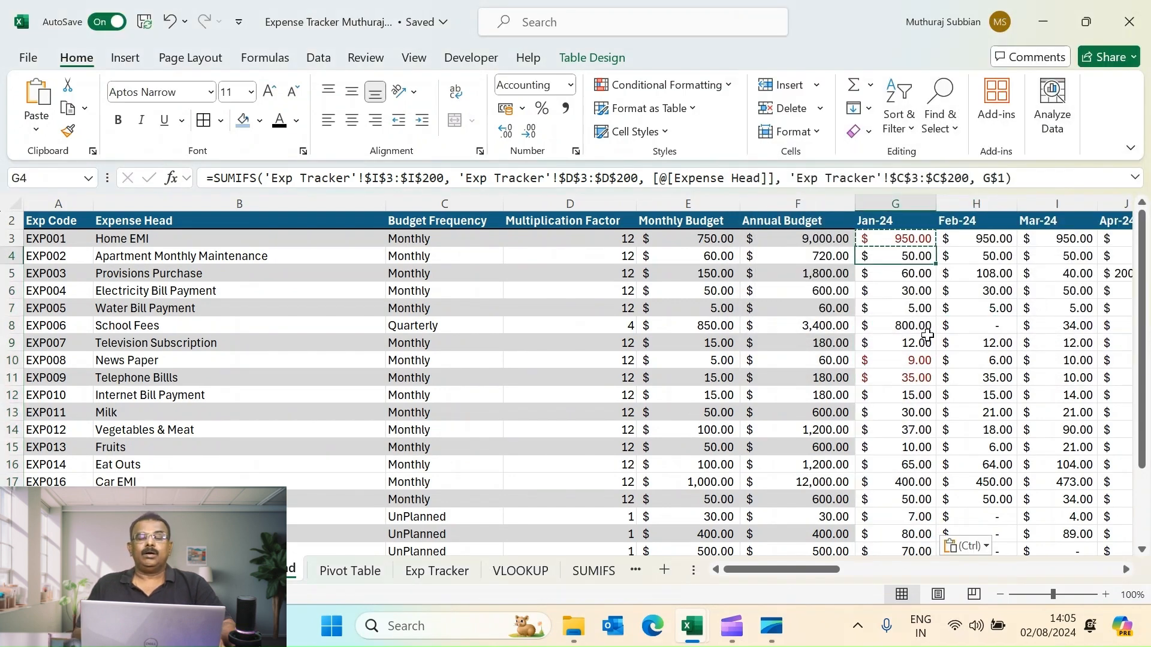
- Copy the Jan-24 cells G3:G24 and paste their formatting into the Feb-24 to Dec-24 cells H3:R24 with Paste Special
left_click(909, 360)
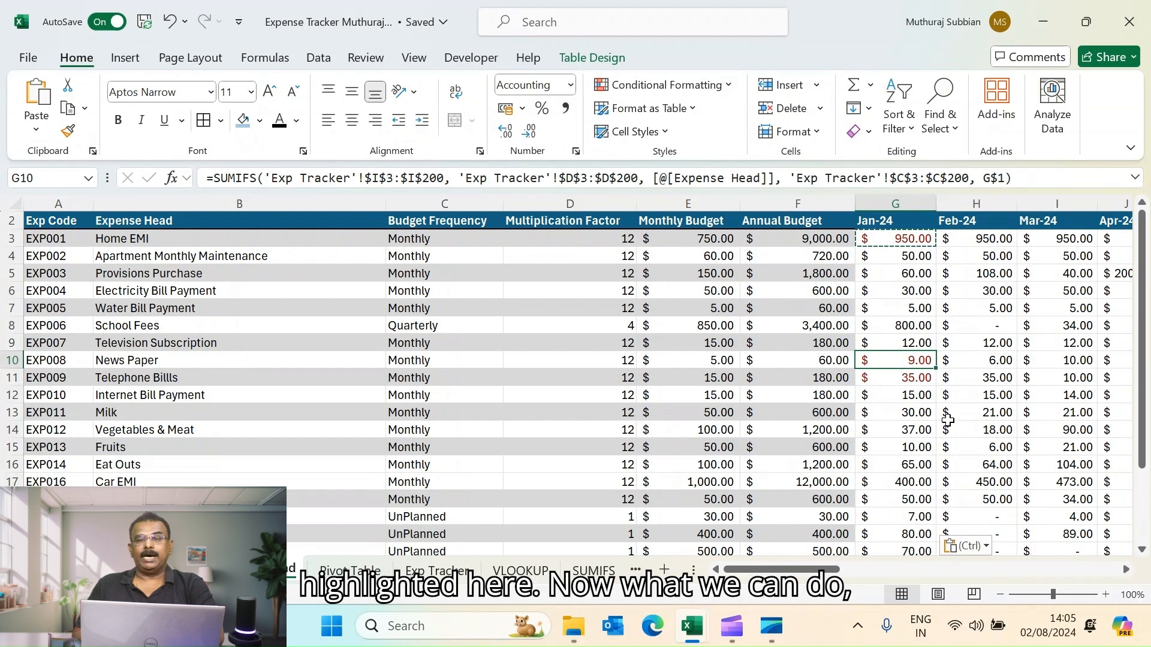
left_click(918, 239)
scroll(917, 394, "down", 4)
left_click(918, 394, "shift")
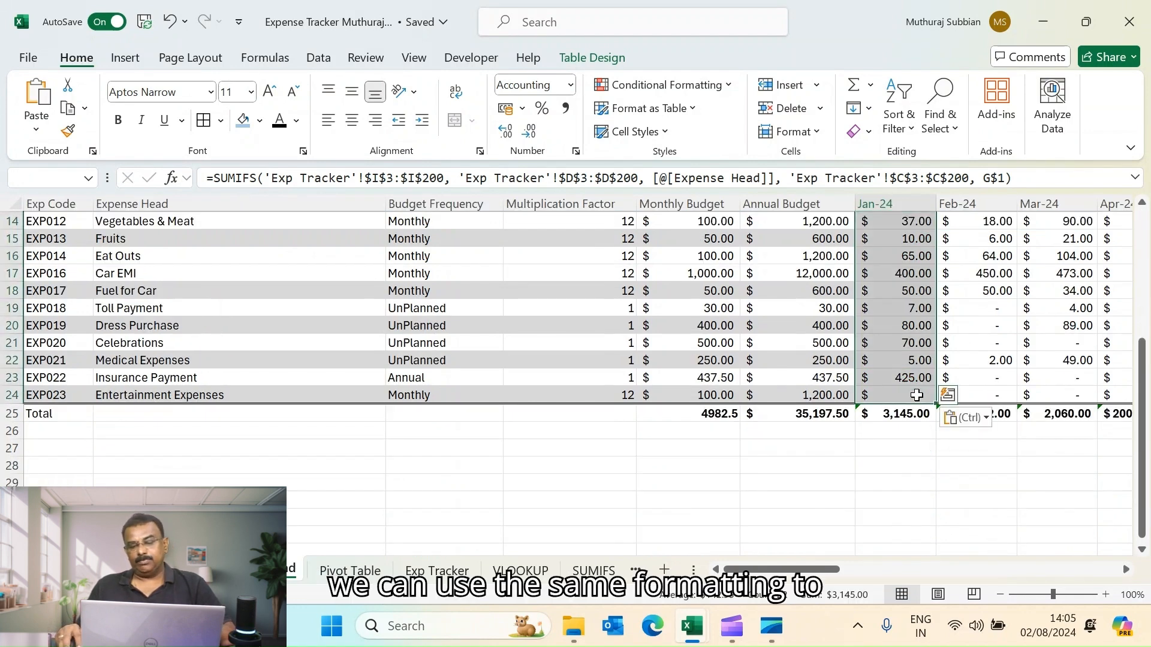
key("ctrl+c")
left_click_drag(803, 569, 833, 569)
scroll(833, 571, "up", 4)
left_click(626, 238)
scroll(810, 533, "down", 2)
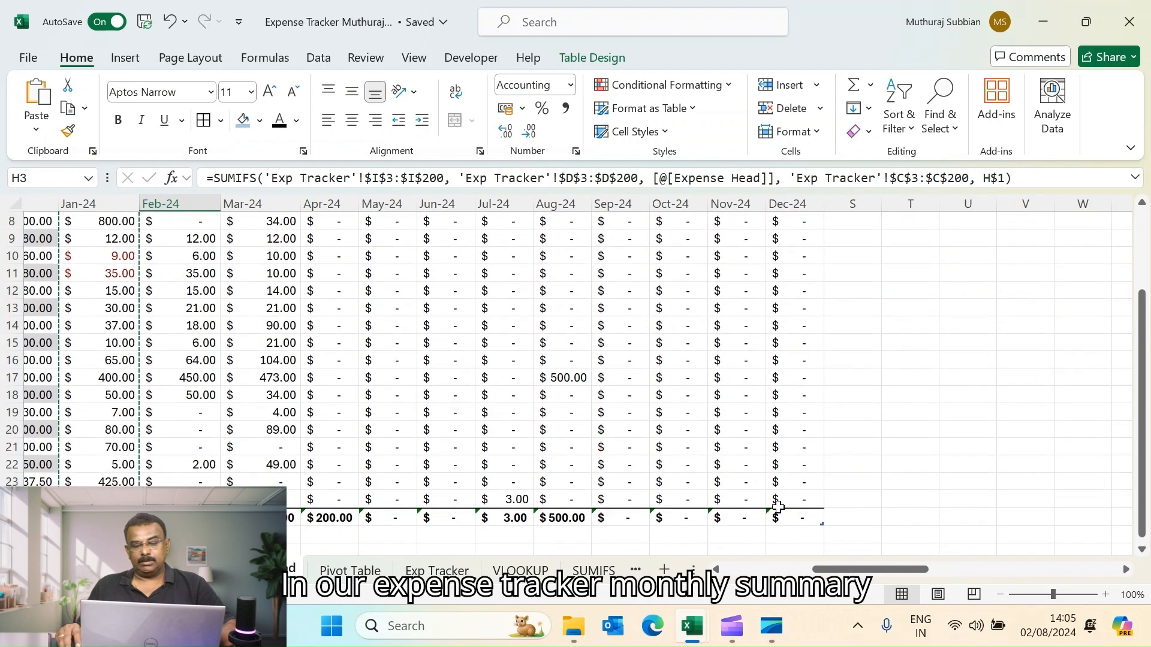
left_click(774, 499, "shift")
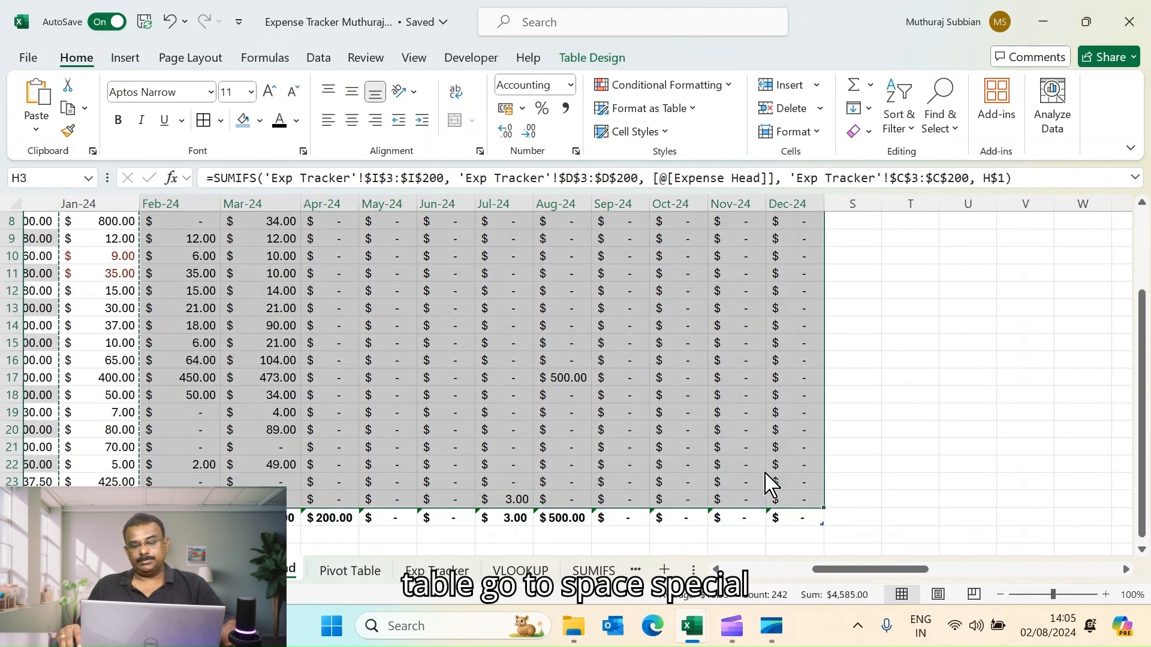
right_click(766, 482)
left_click(832, 157)
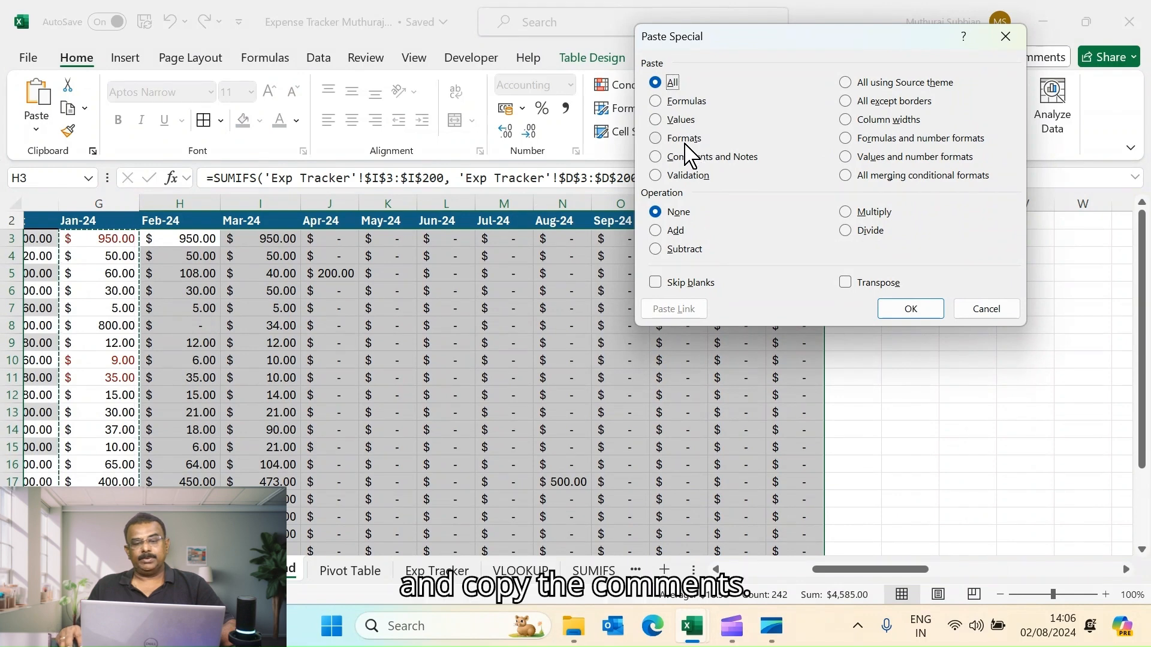
left_click(903, 309)
left_click(897, 359)
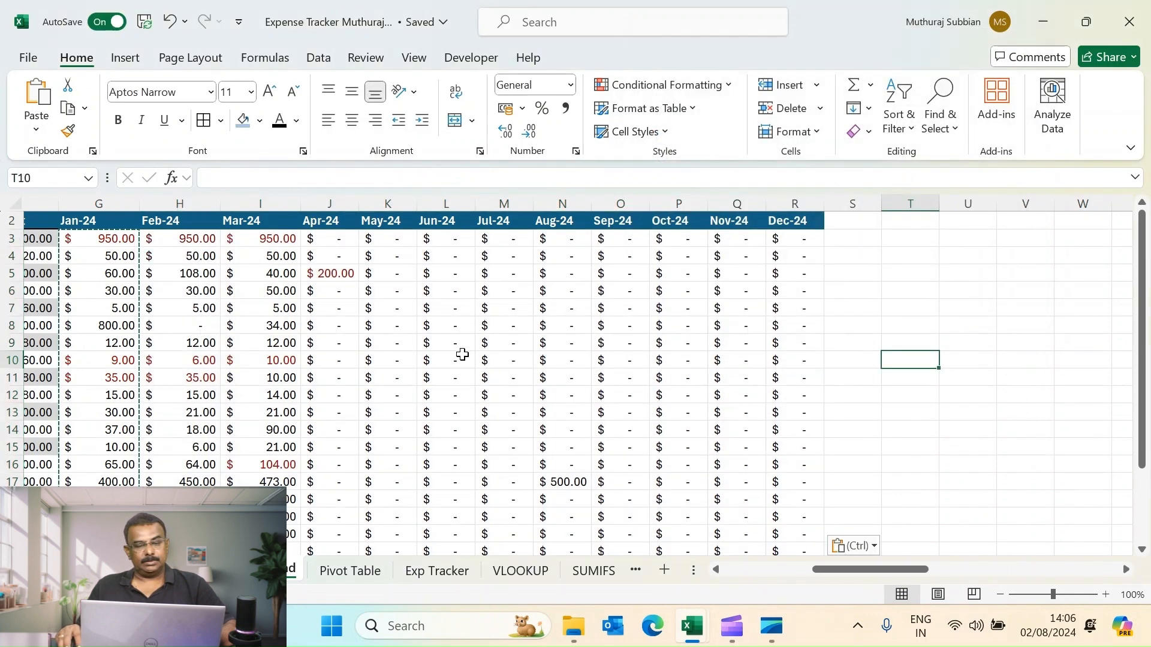
- Examine the Provisions Purchase row, comparing its monthly budget with the April spending
left_click(338, 274)
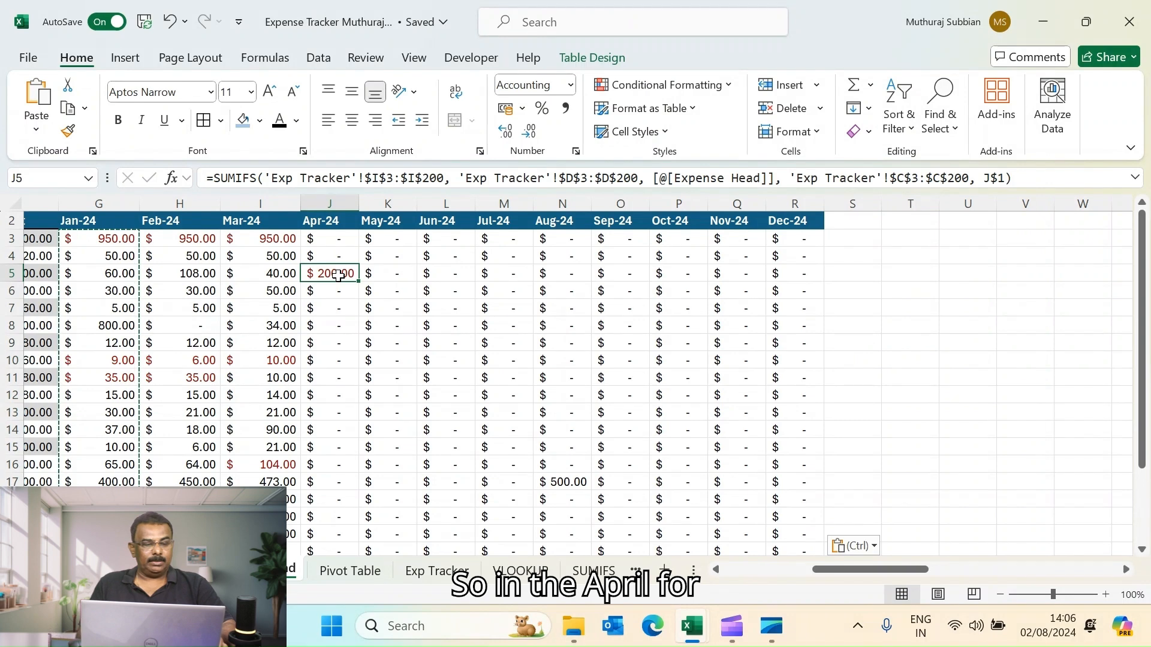
key("Home")
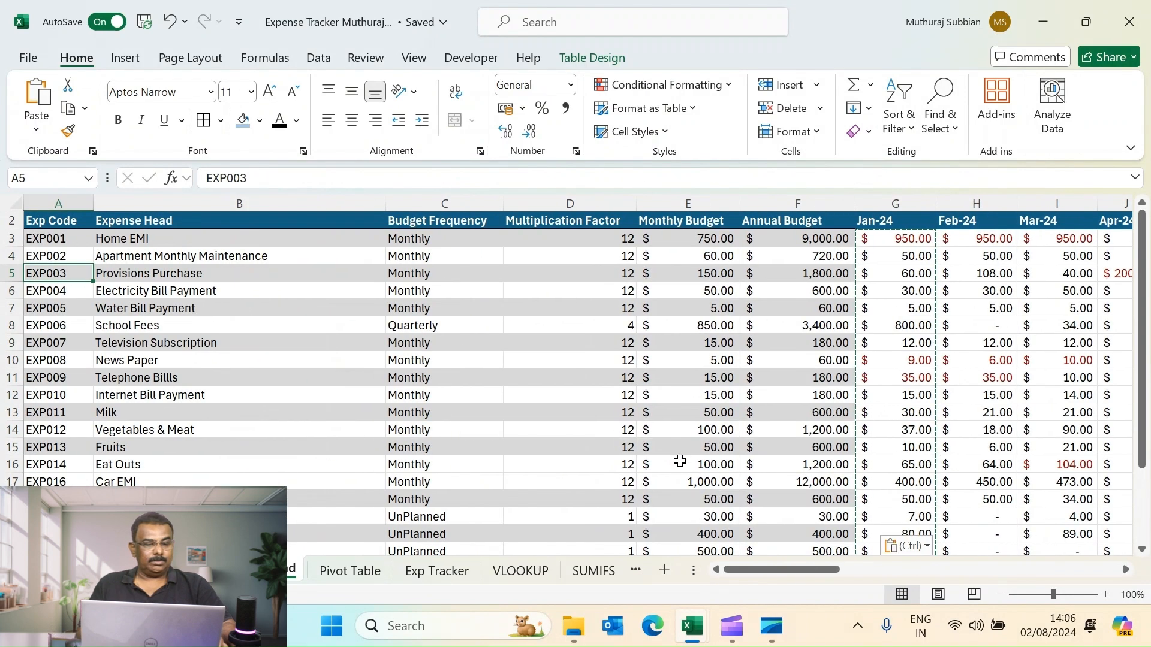
key("Right")
key("Right")
key("Right")
key("Right")
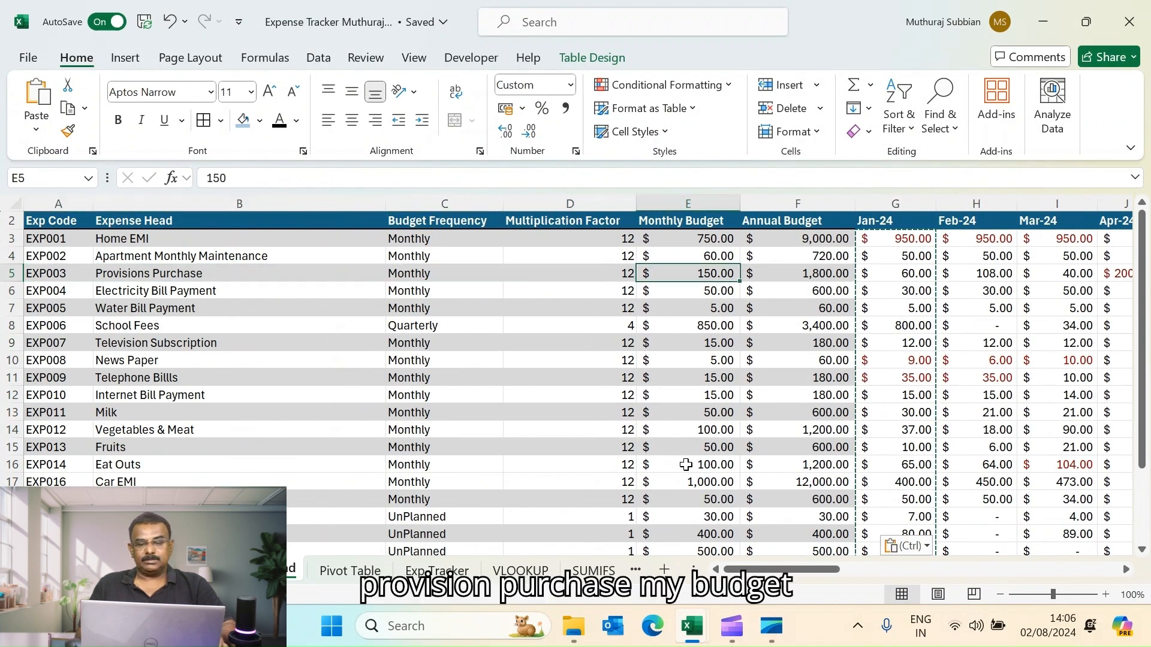
key("Right")
key("Right")
key("Right")
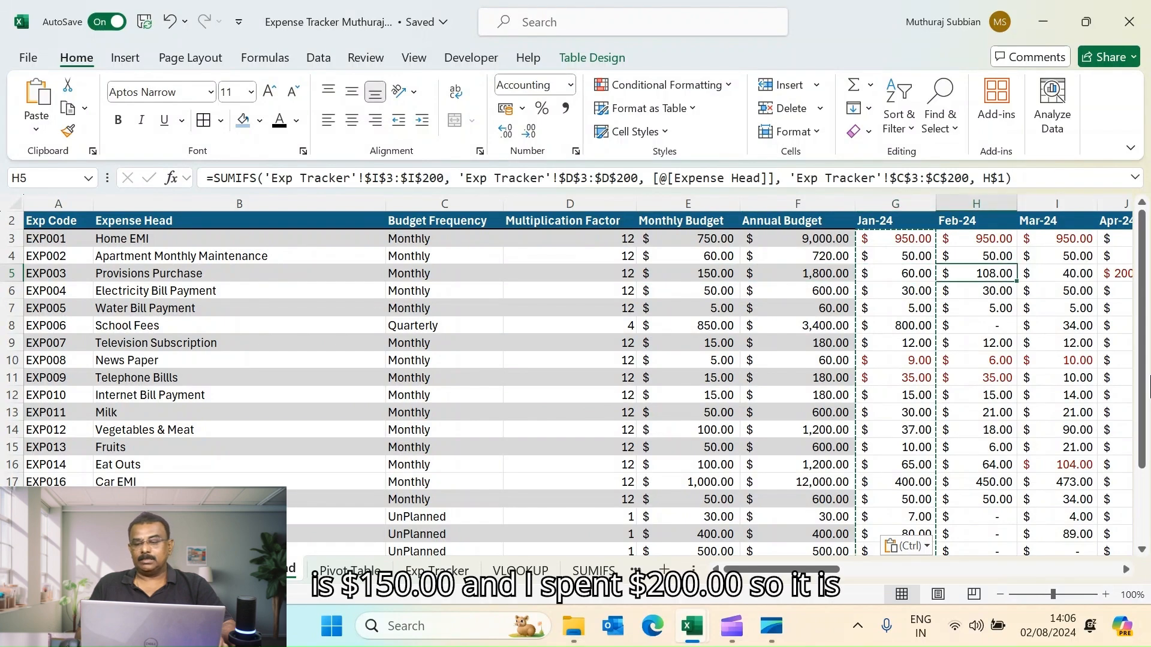
key("Right")
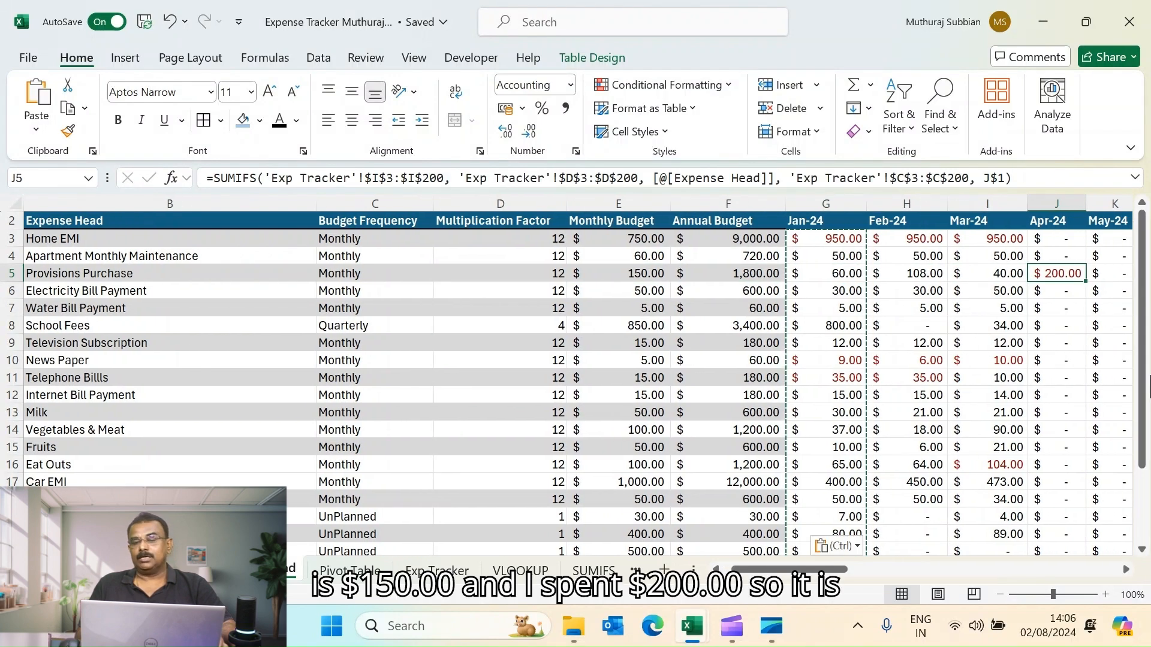